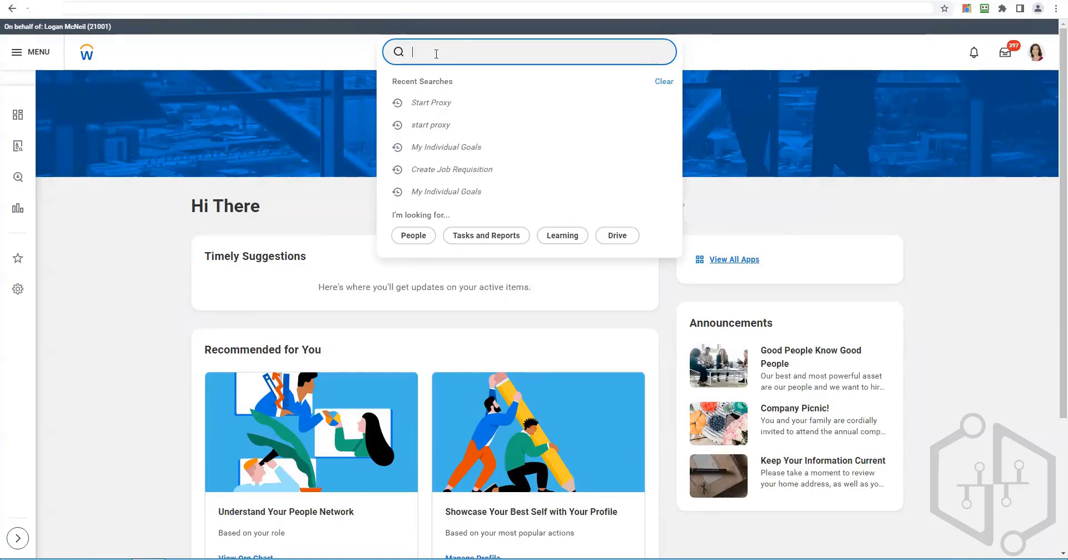
- Search for "all cust report" and run the All Custom Reports report
type("all cust report")
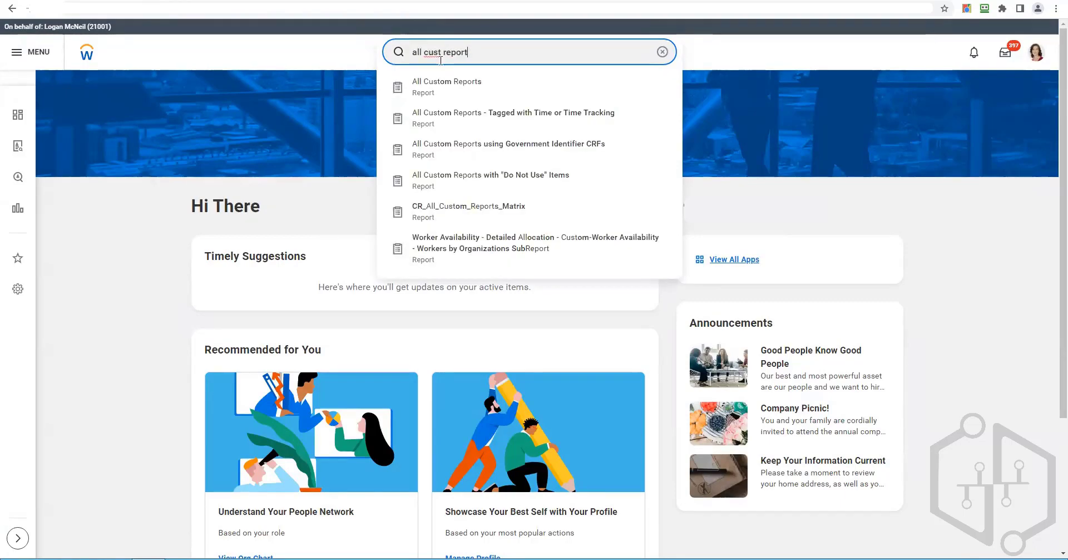
left_click(480, 87)
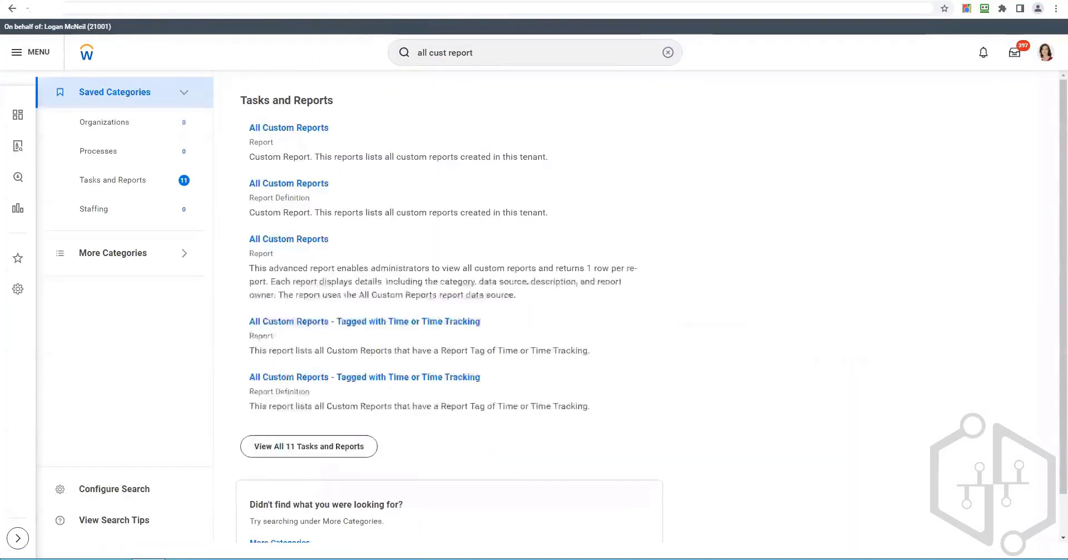
left_click(284, 129)
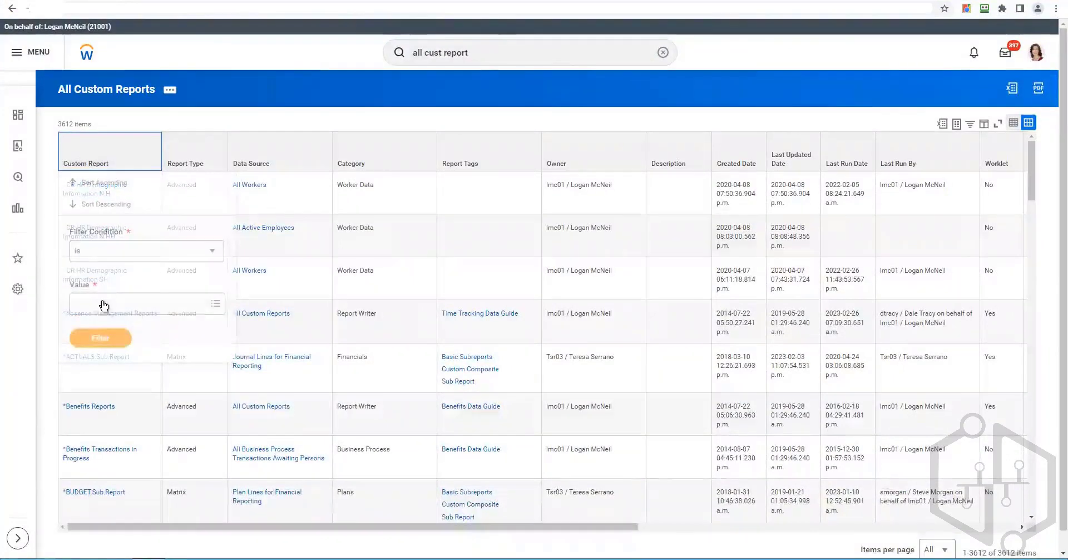
- Filter the Custom Report column to show only the report "CF _ Employee Data - Test"
left_click(103, 307)
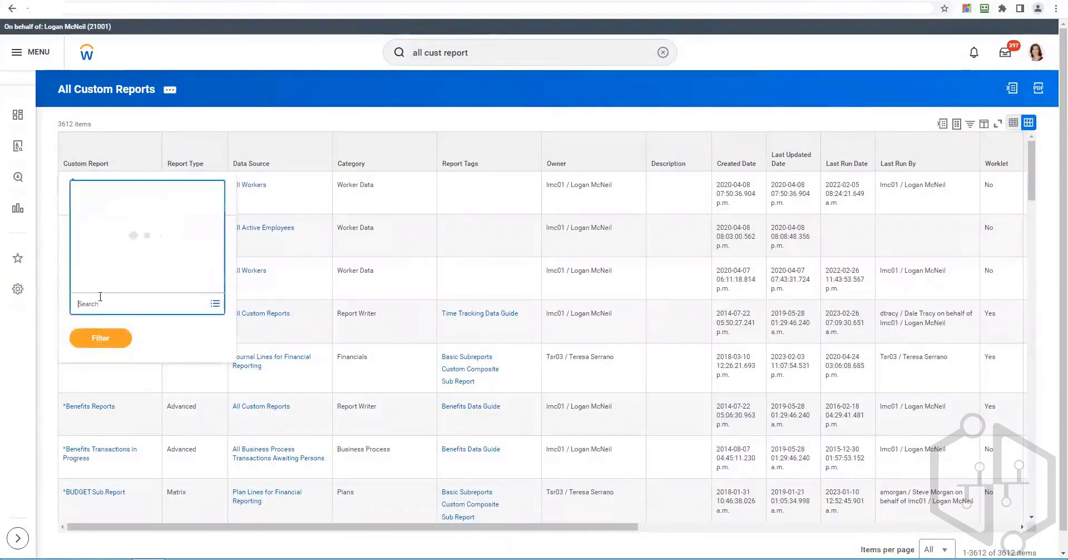
type("CF")
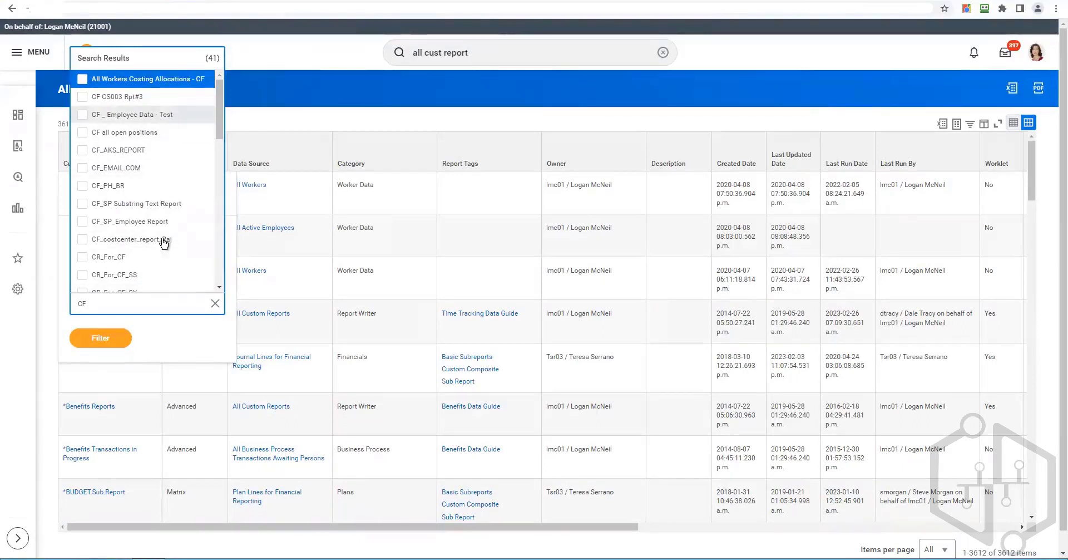
scroll(164, 242, "down", 3)
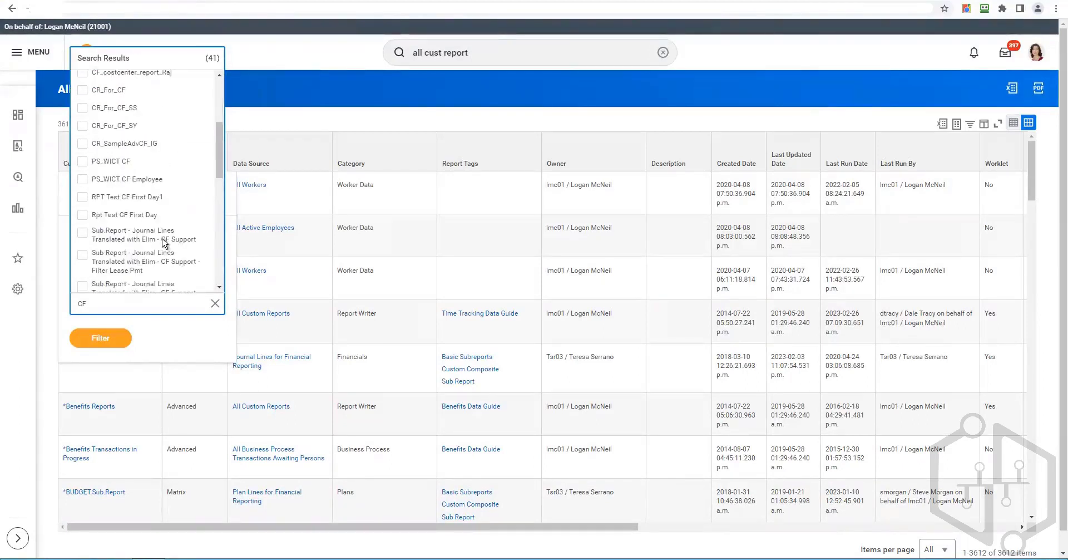
scroll(163, 240, "up", 3)
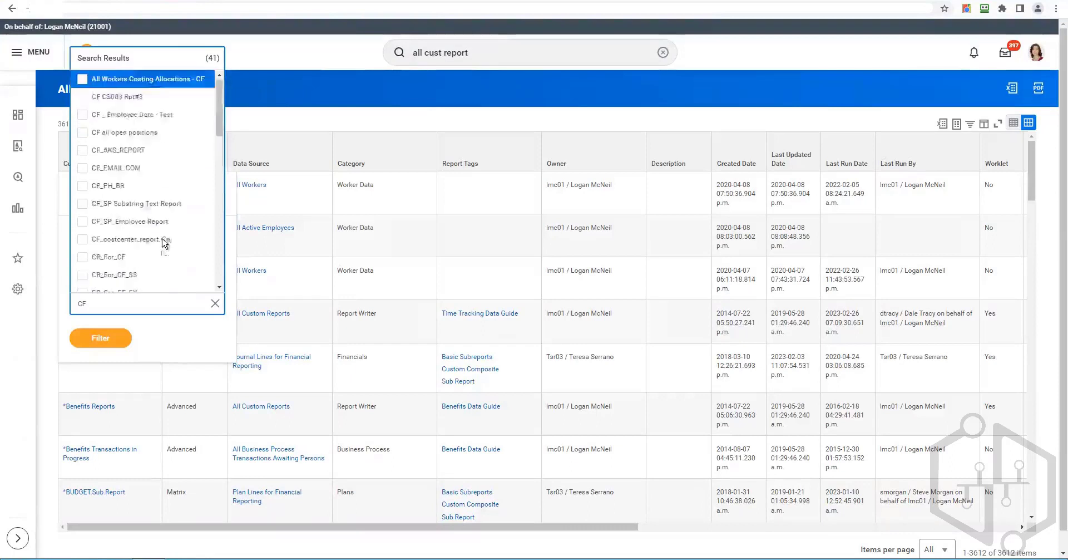
left_click(135, 115)
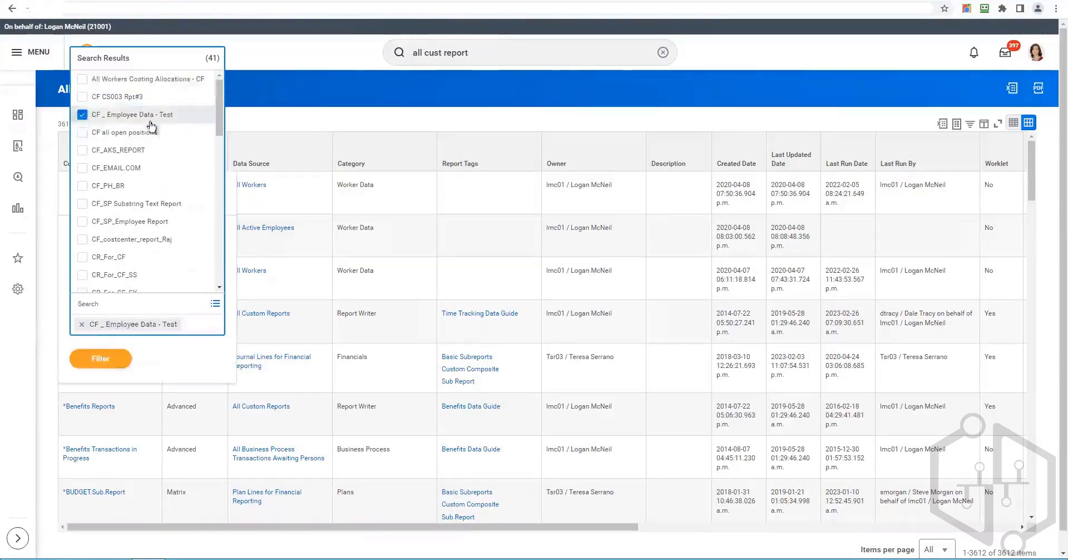
left_click(122, 363)
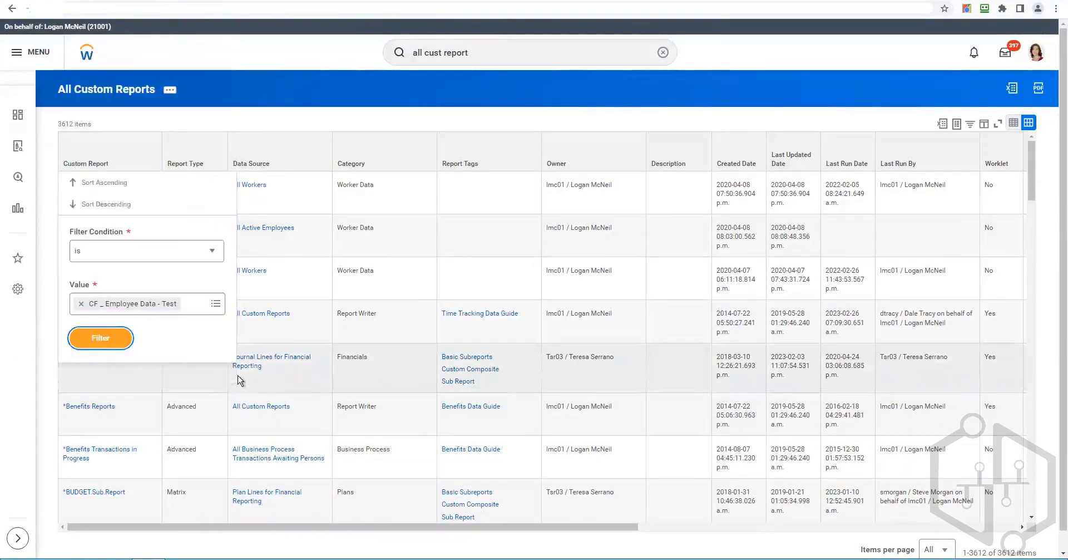
left_click(131, 338)
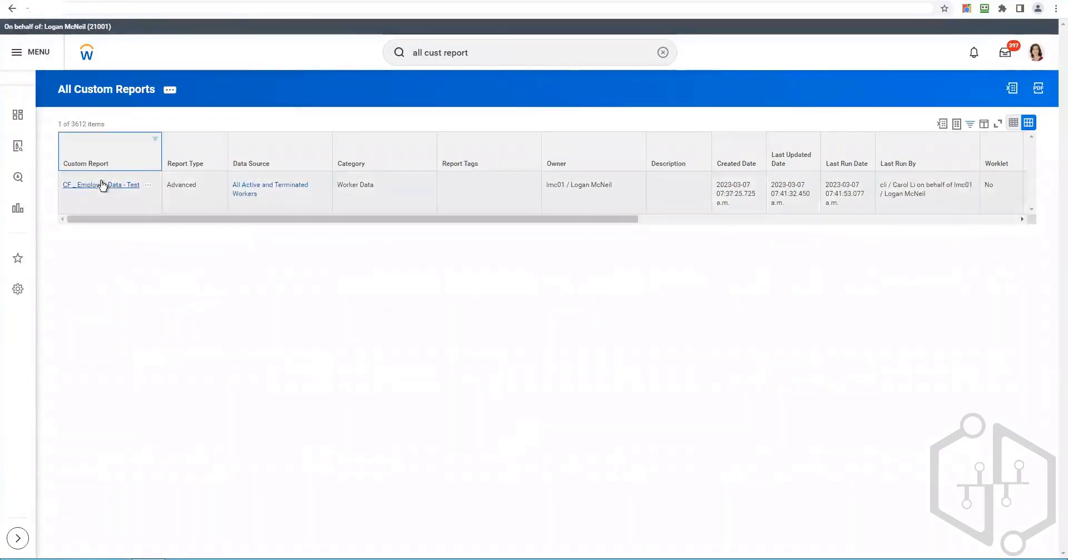
- View the definition of the report CF _ Employee Data - Test and open it for editing
right_click(102, 184)
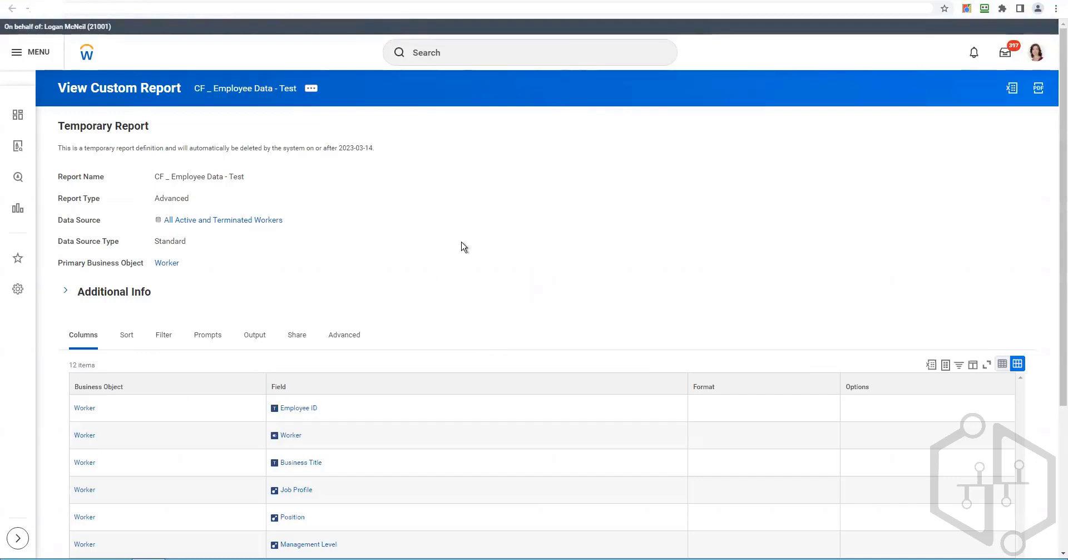
left_click(310, 90)
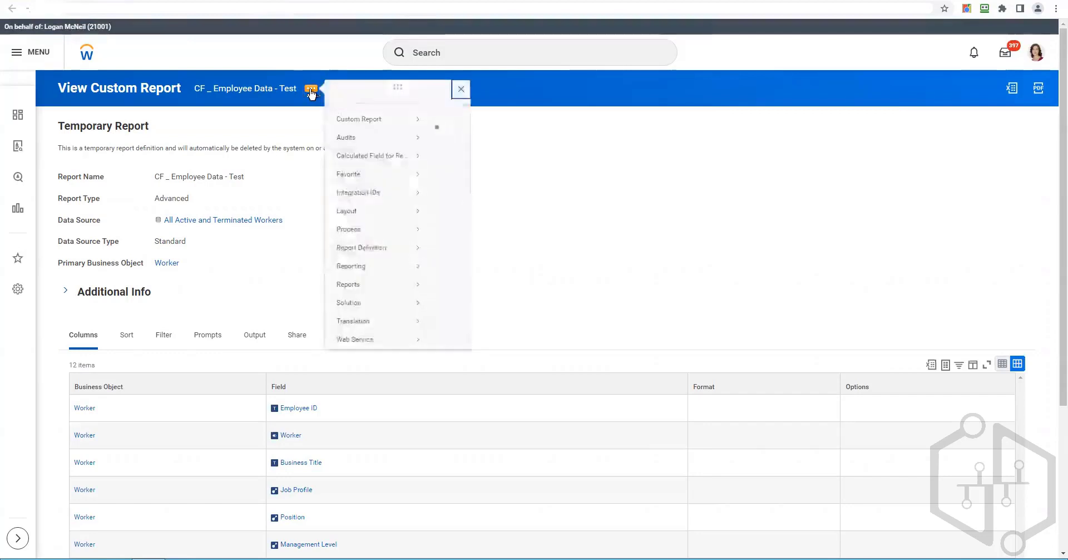
mouse_move(361, 133)
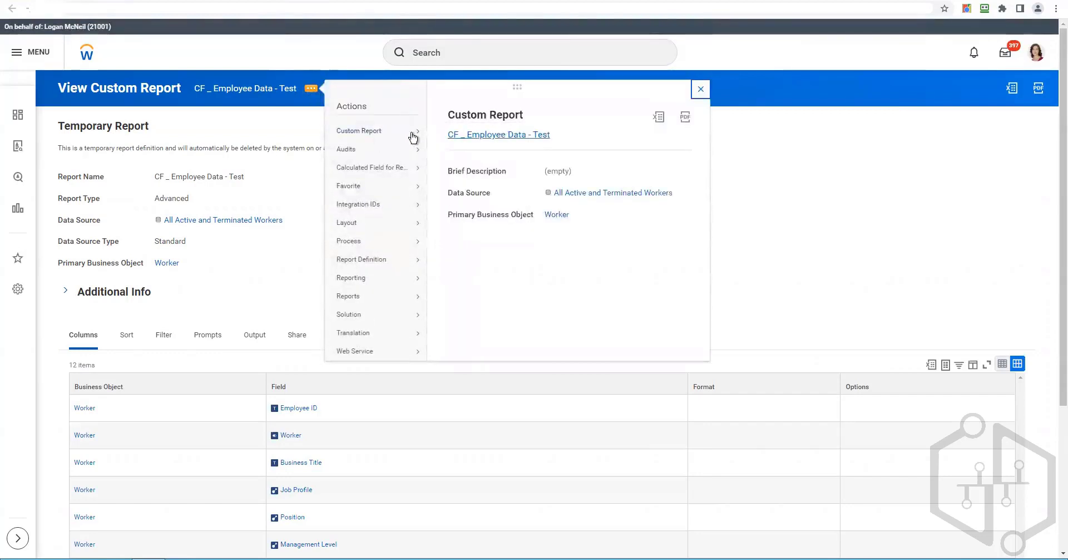
left_click(347, 460)
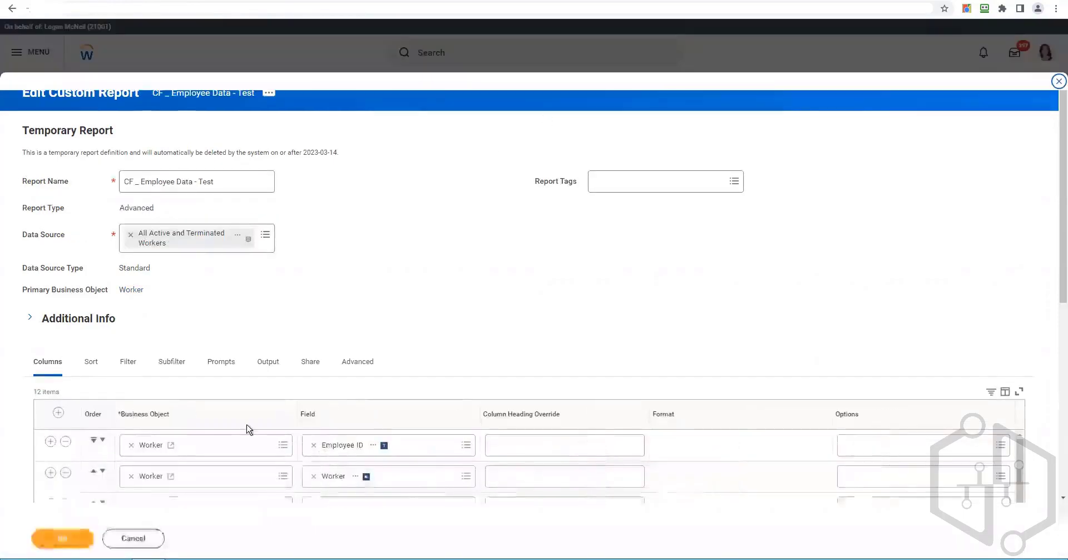
- Examine the temporary report setting and deletion date in the report's advanced options, and leave editing without saving
scroll(381, 269, "down", 2)
left_click(358, 268)
scroll(417, 215, "down", 5)
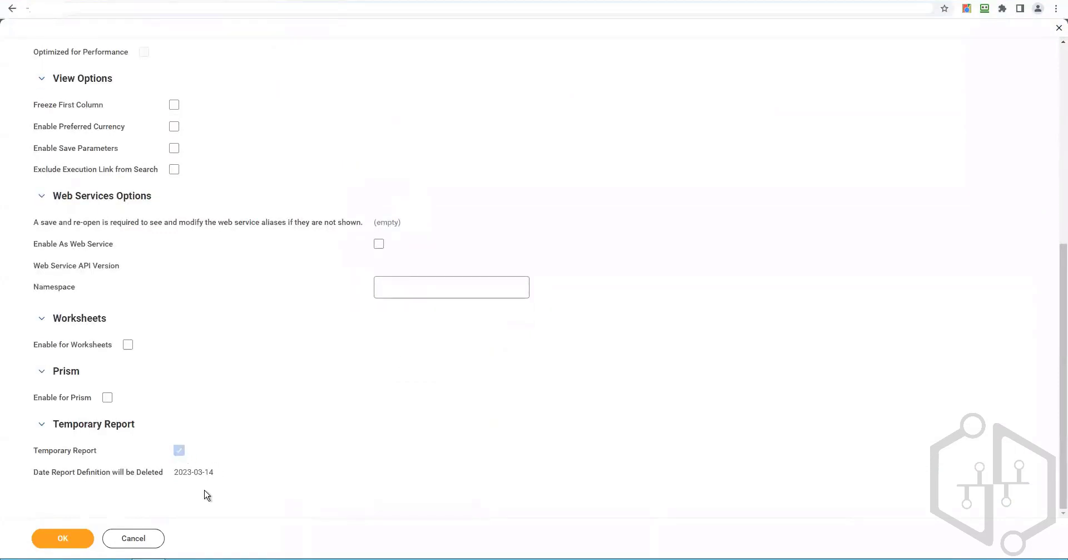
mouse_move(209, 473)
scroll(268, 422, "up", 7)
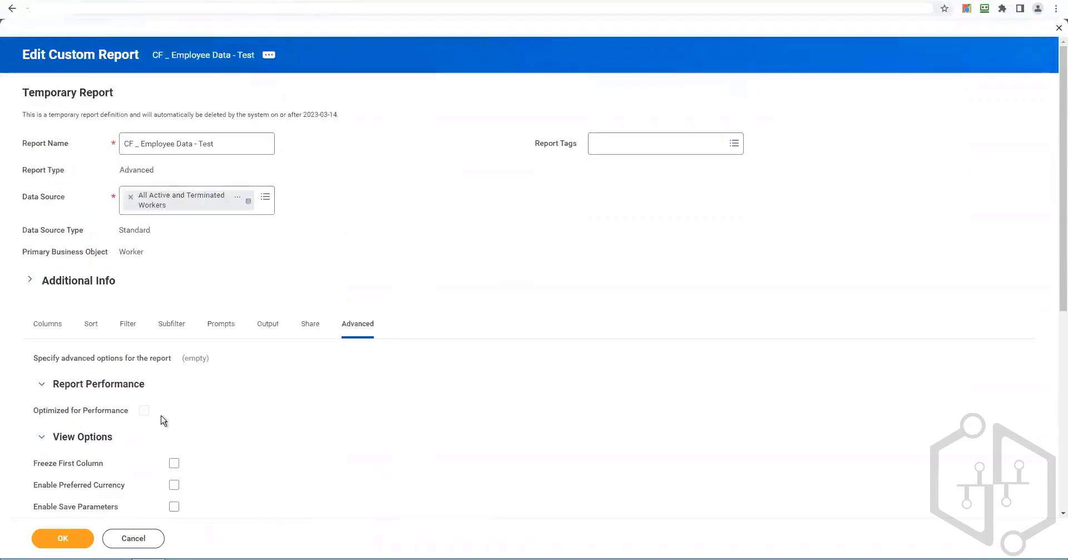
left_click(154, 544)
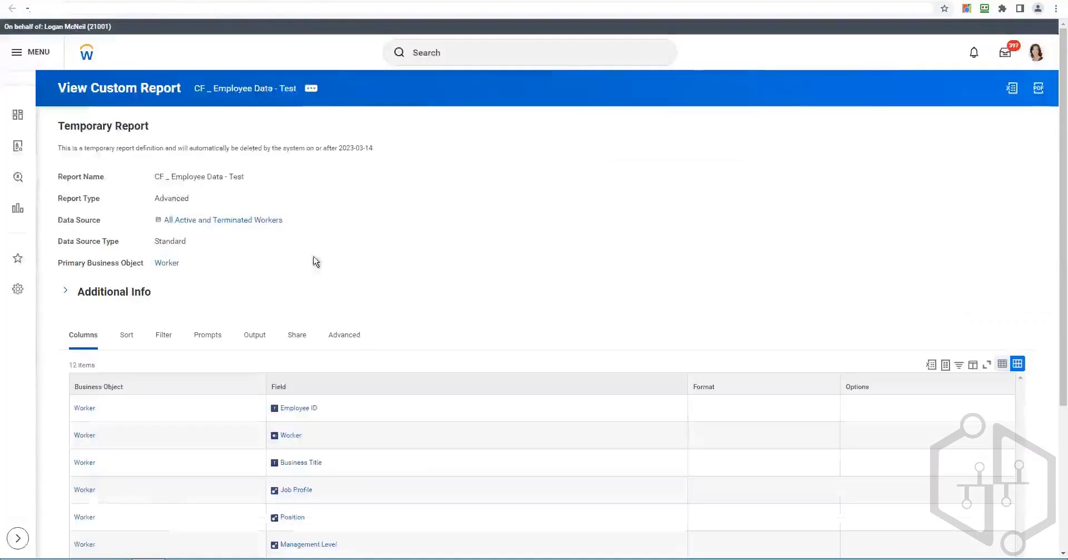
- Search for "Create Cust report" and open the Create Custom Report task
left_click(425, 60)
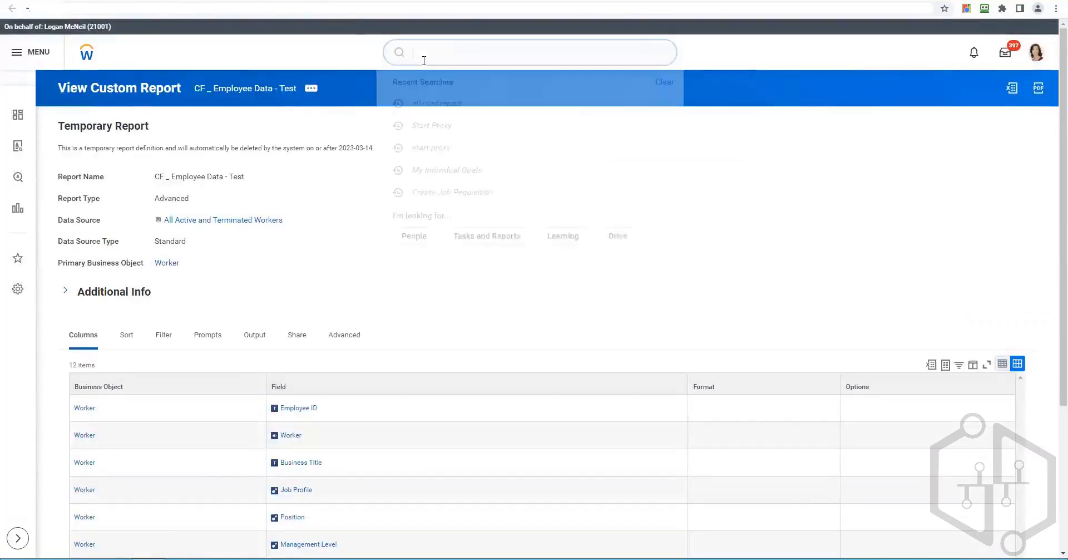
type("creTW CUS")
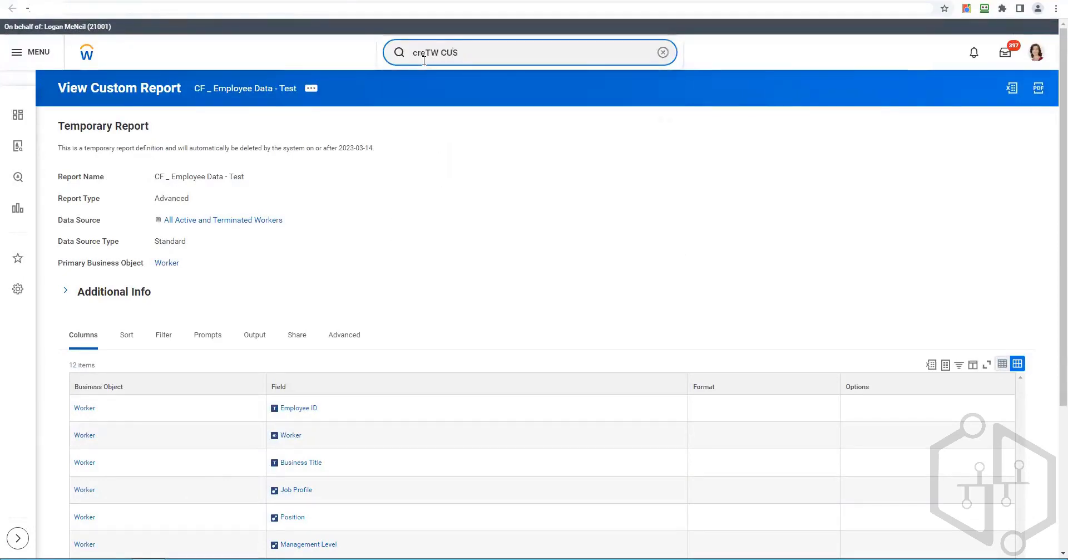
triple_click(424, 61)
type("Create C")
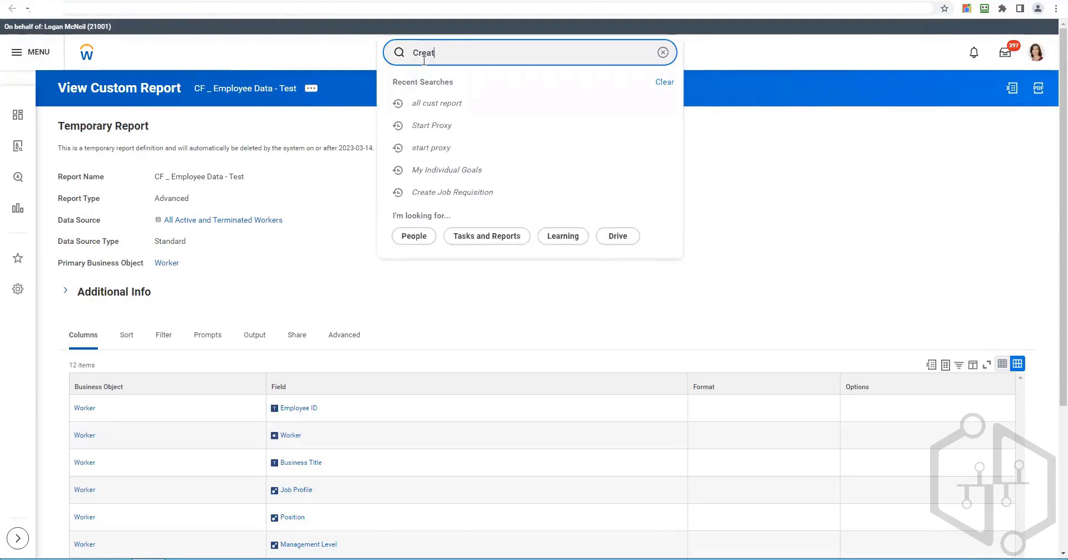
type("ust report")
key("Return")
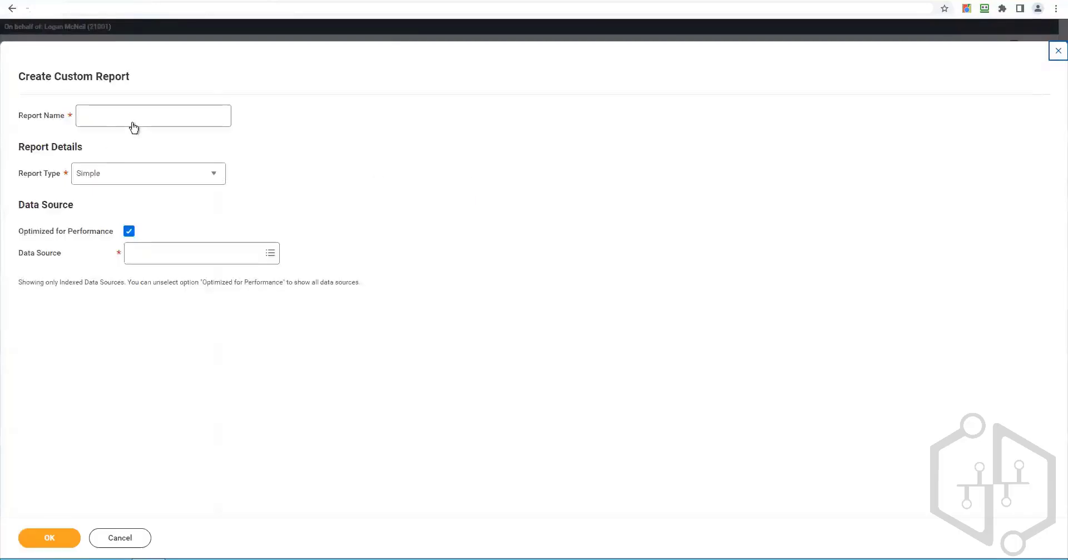
- Name the new report "CF - Employee Changes - 90 Day" and set its report type to Advanced
left_click(139, 116)
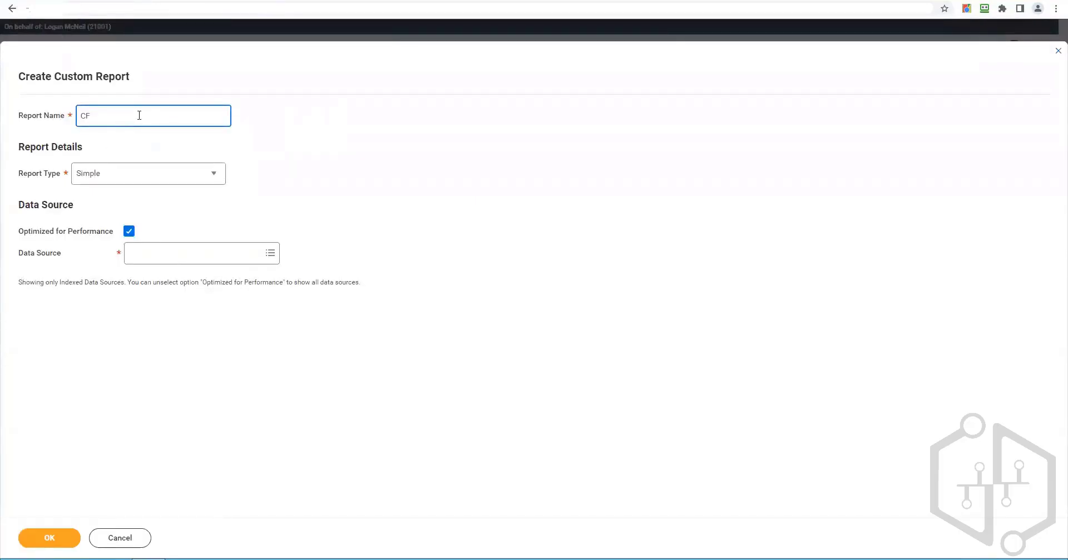
type("CF - Employee Changes - 90 Day")
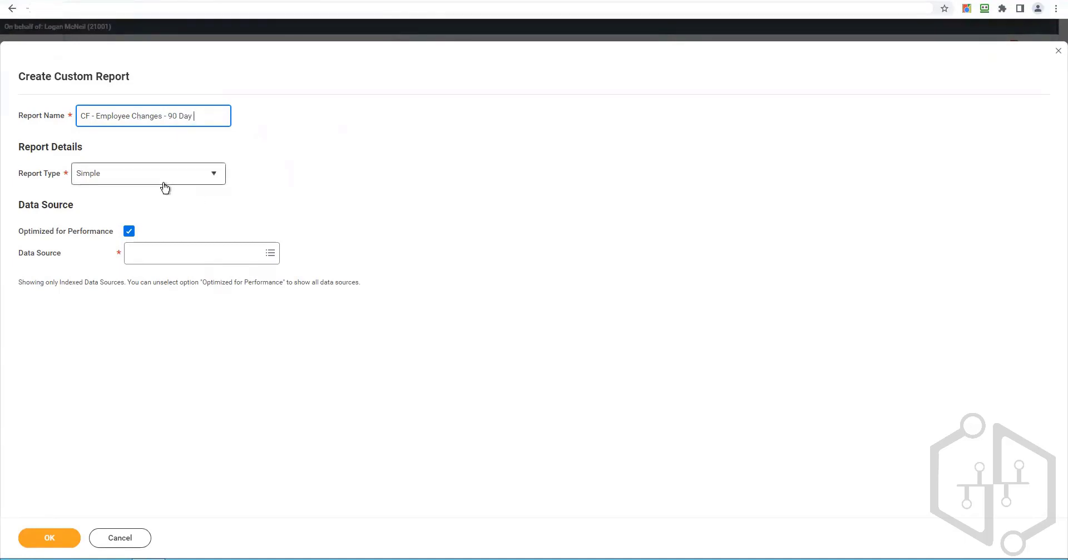
key("Tab")
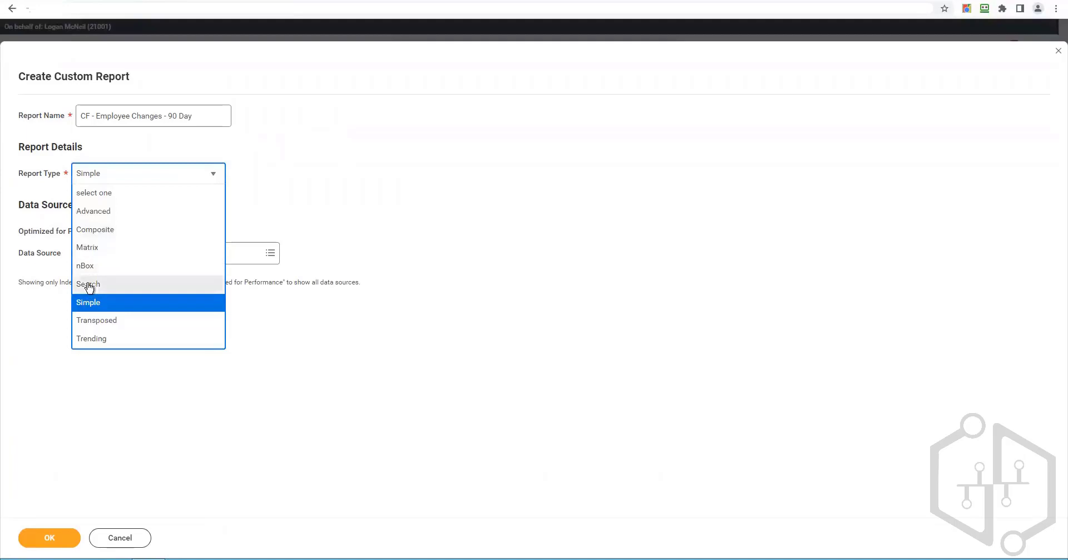
left_click(102, 212)
- Turn off Optimized for Performance, choose All Workers as the data source, and create the report
left_click(129, 253)
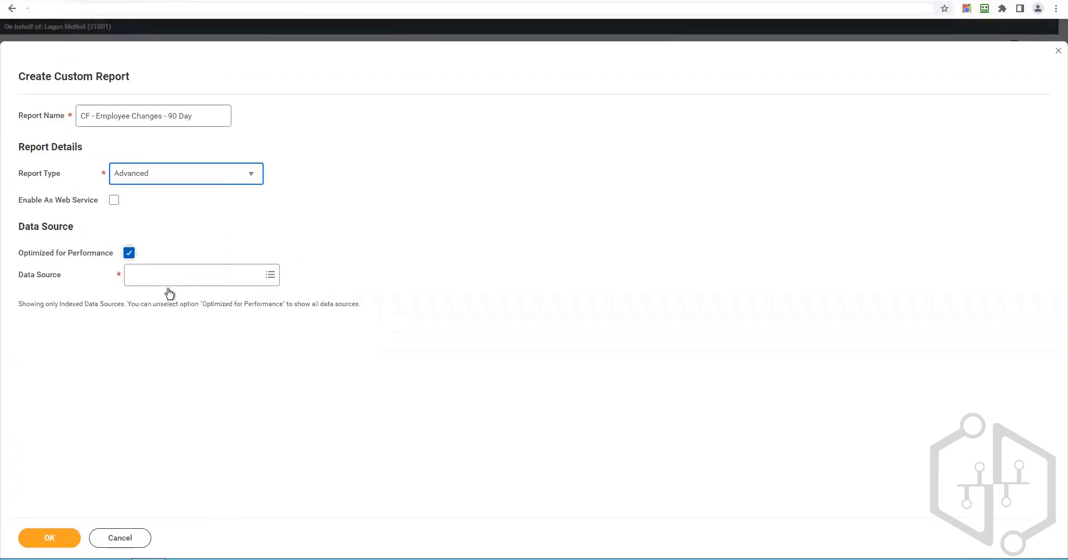
left_click(170, 280)
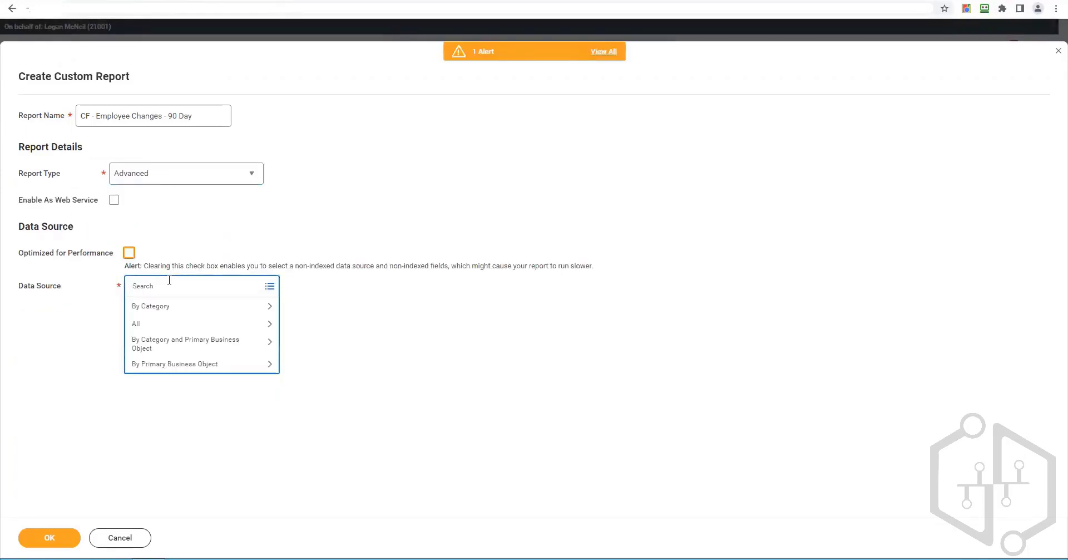
type("All Worker")
key("Return")
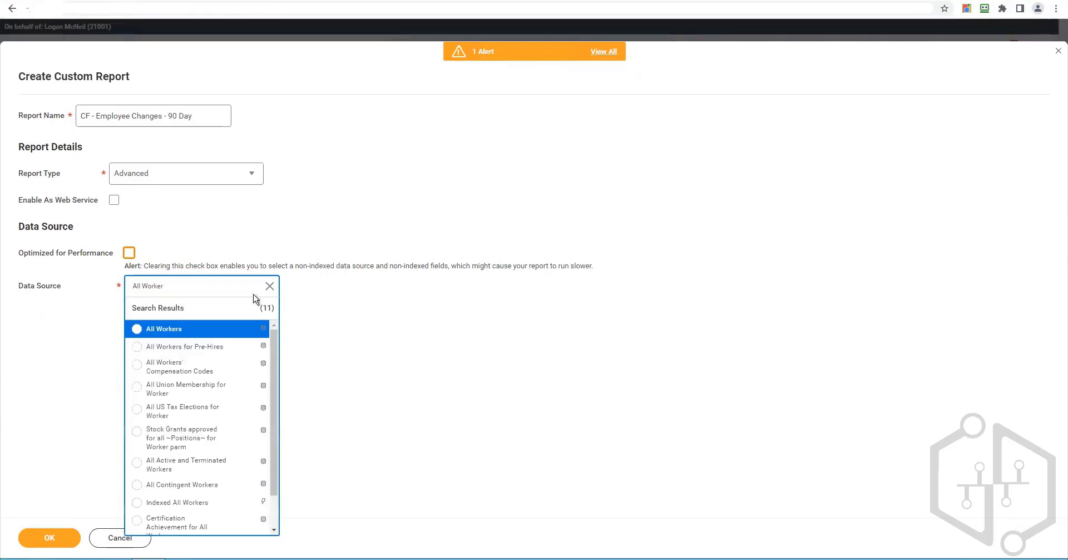
left_click(186, 329)
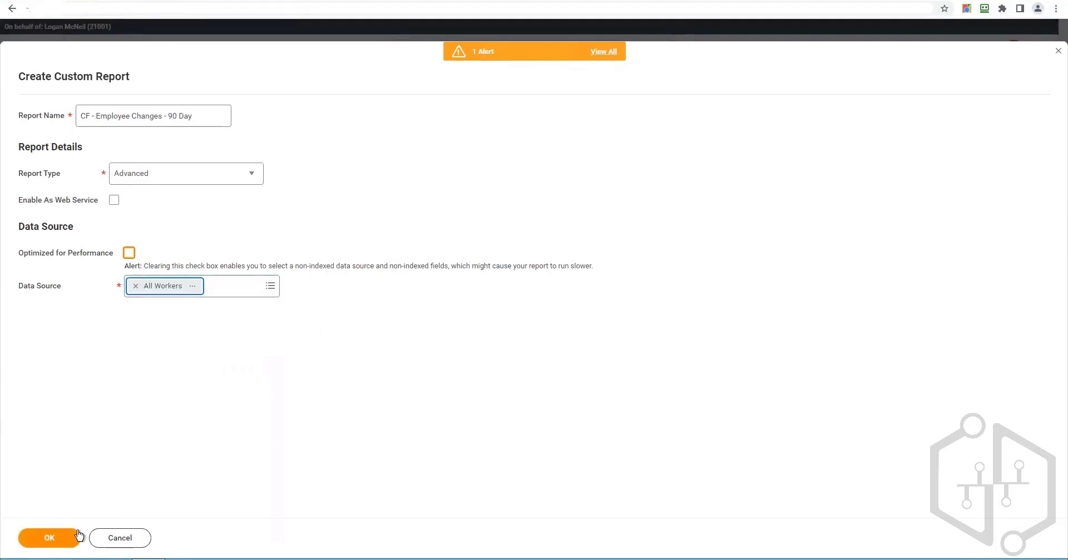
left_click(50, 537)
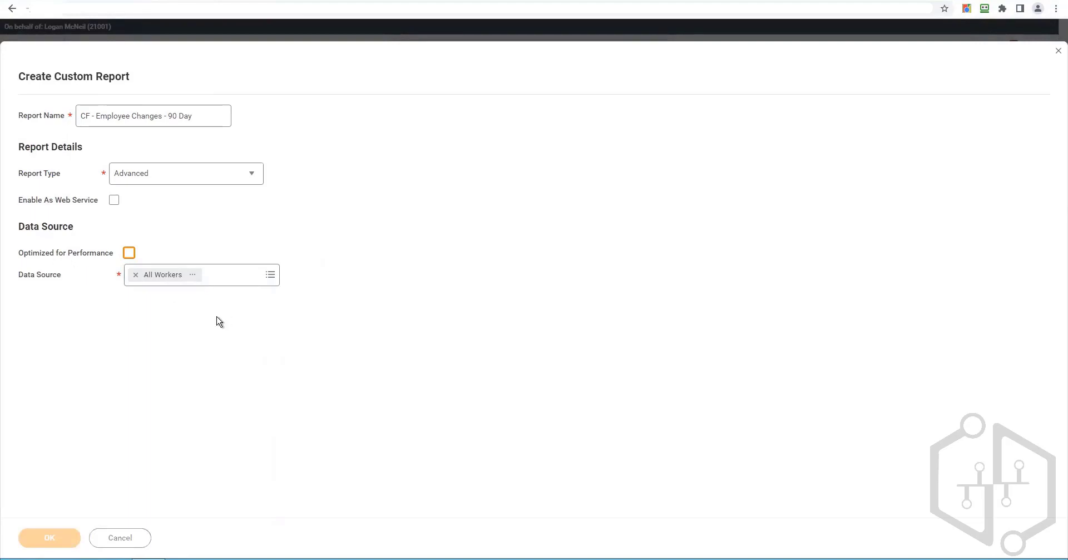
- Expand the report's column list to six Worker rows and set the first row's field to Employee ID
scroll(158, 382, "down", 1)
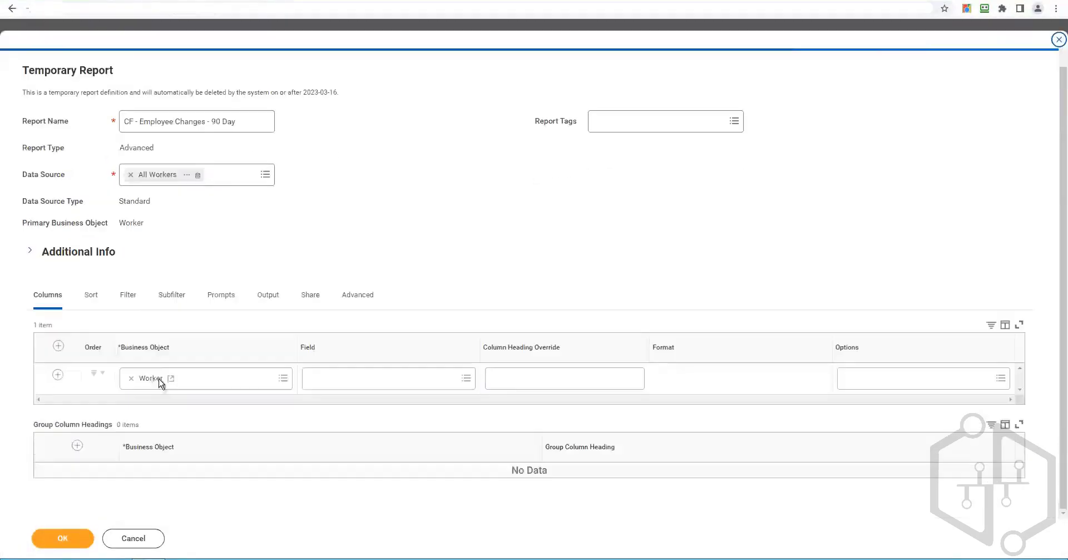
left_click(57, 345)
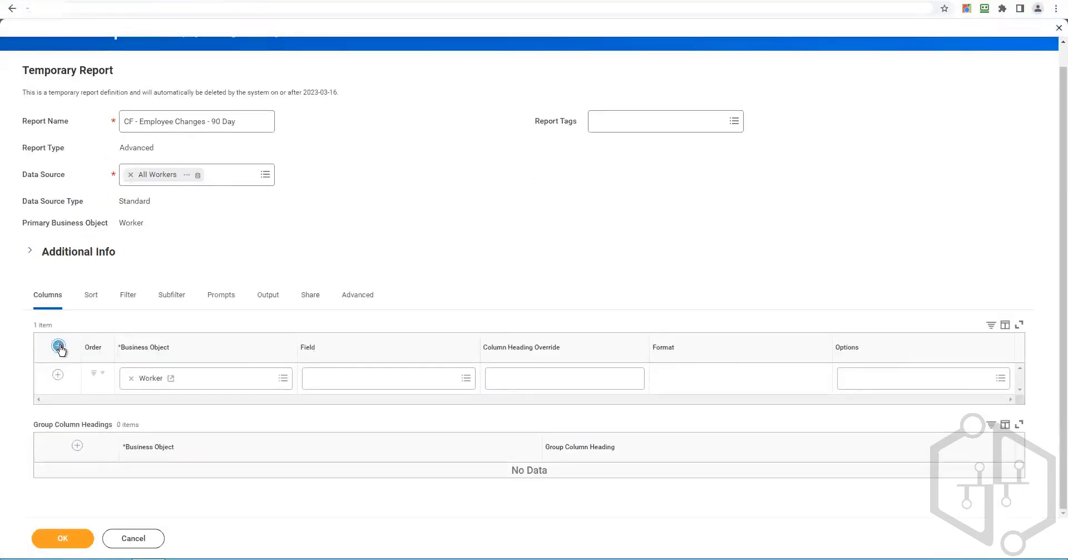
left_click(357, 386)
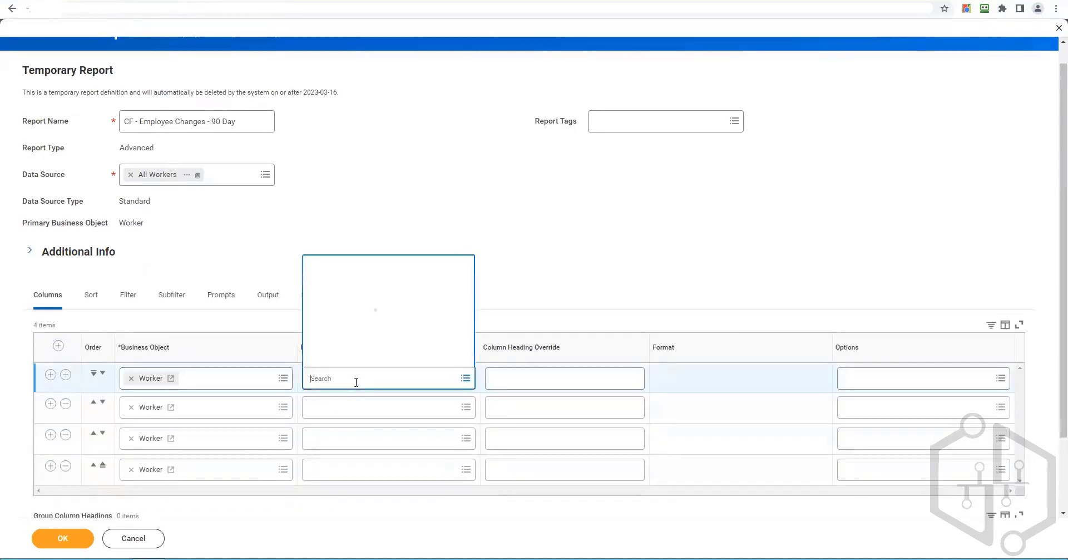
type("Employee")
key("Return")
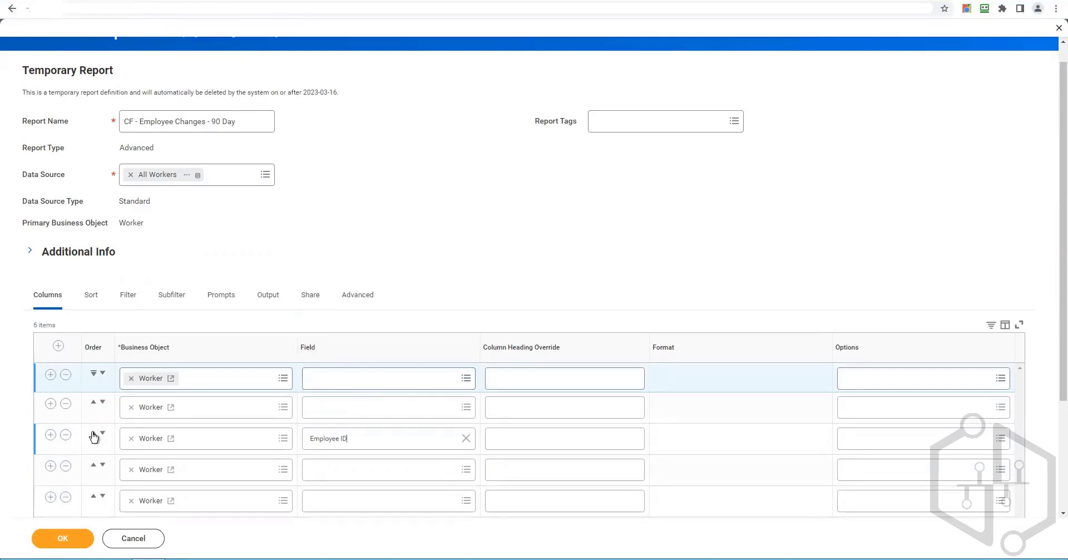
left_click(335, 378)
type("Employe")
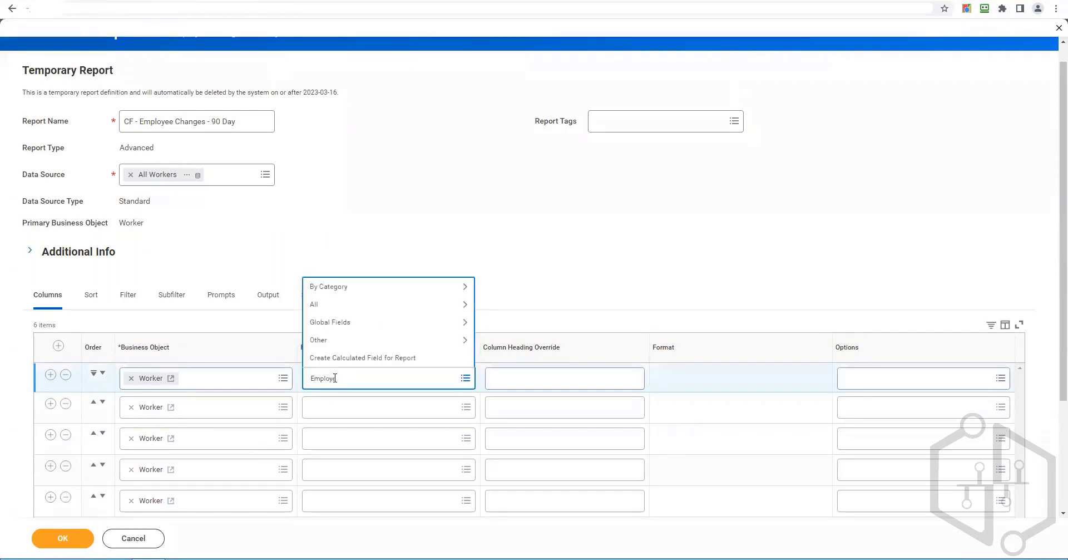
type("e ID")
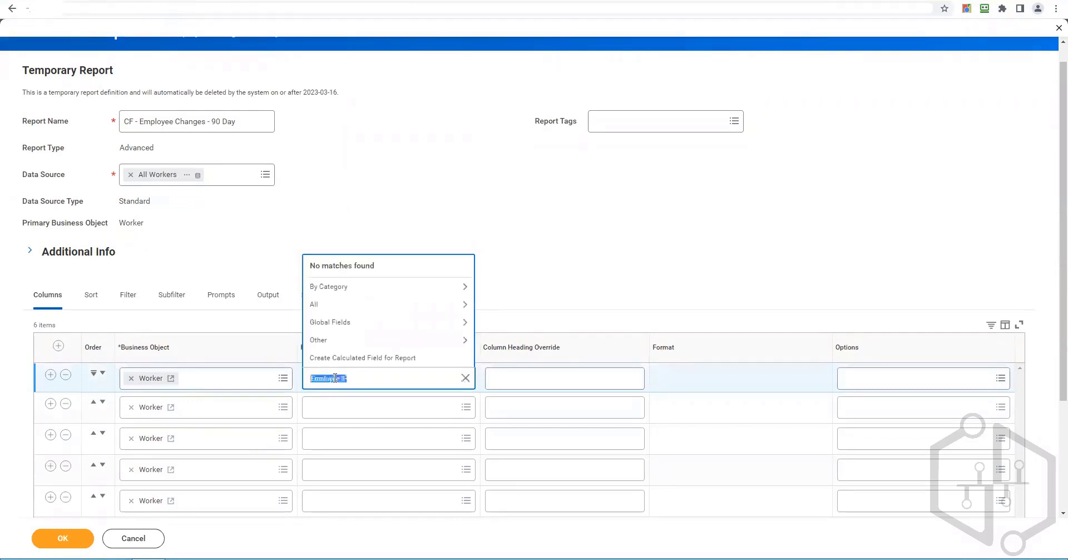
key("BackSpace")
type("d")
key("Return")
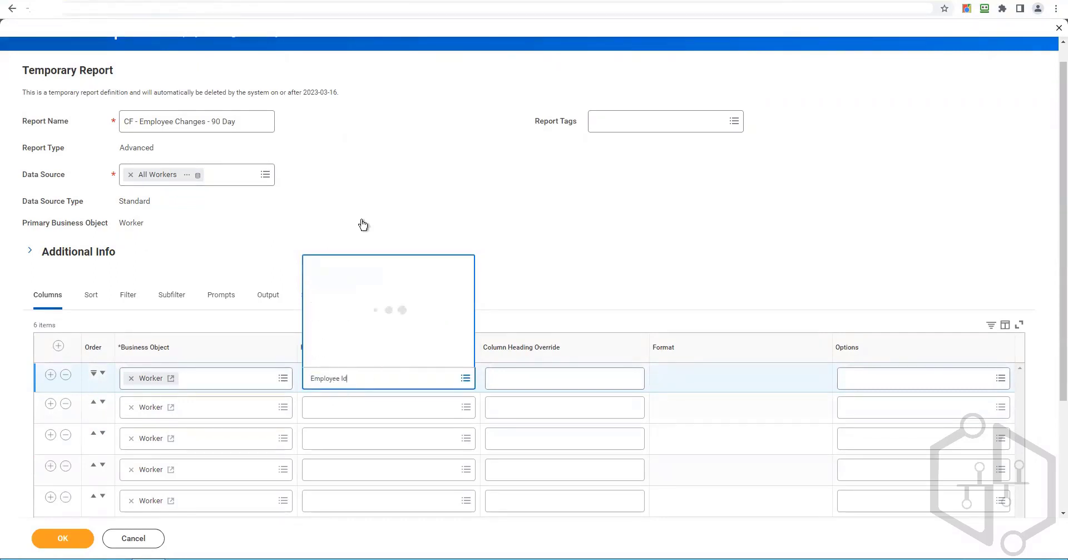
left_click(351, 251)
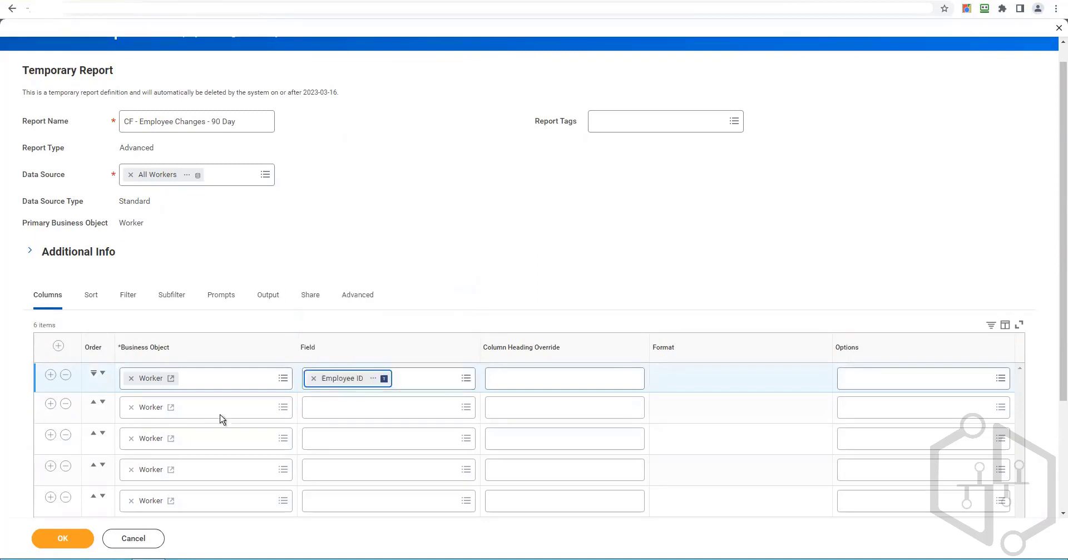
- Set the second Worker row's field to Worker
left_click(331, 402)
type("Worker")
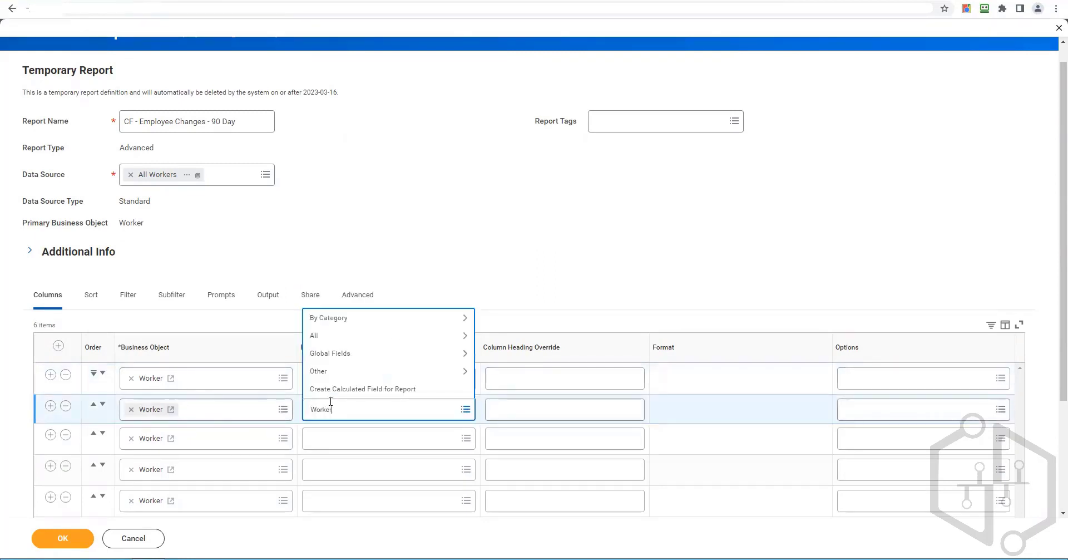
key("Return")
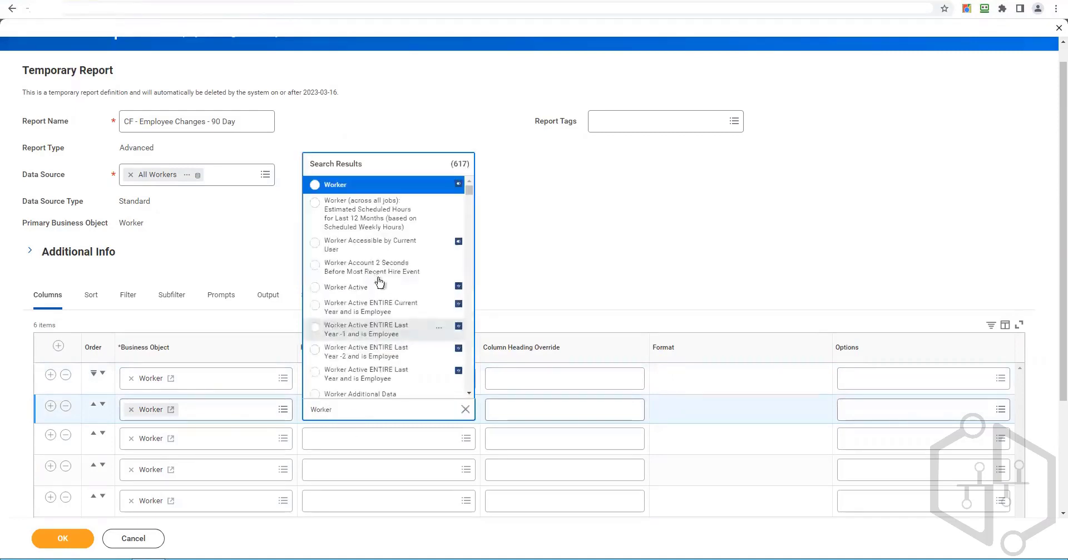
key("Return")
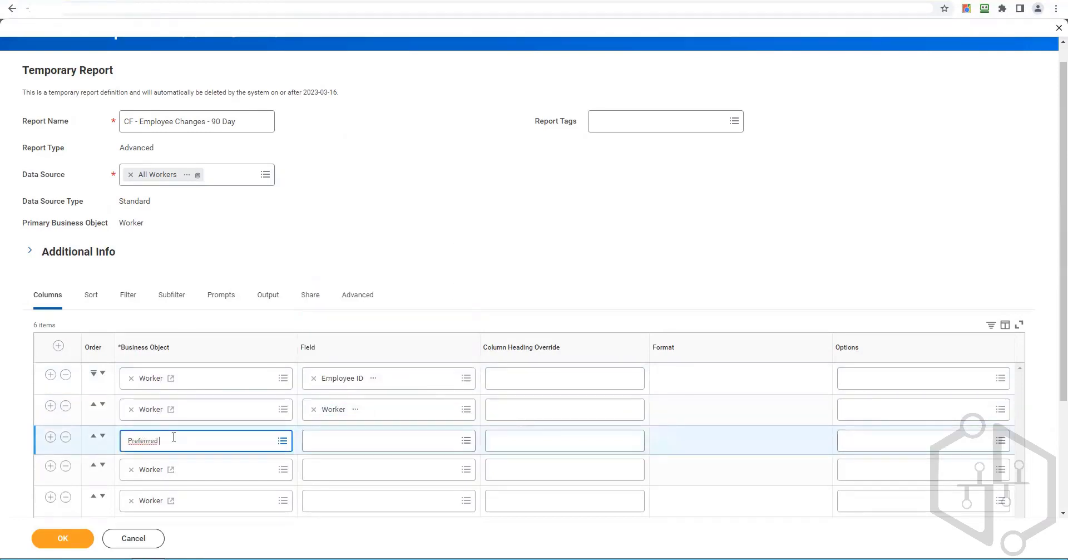
- Set the third row's business object to Preferred Name, correcting the misspelled search term
type("me")
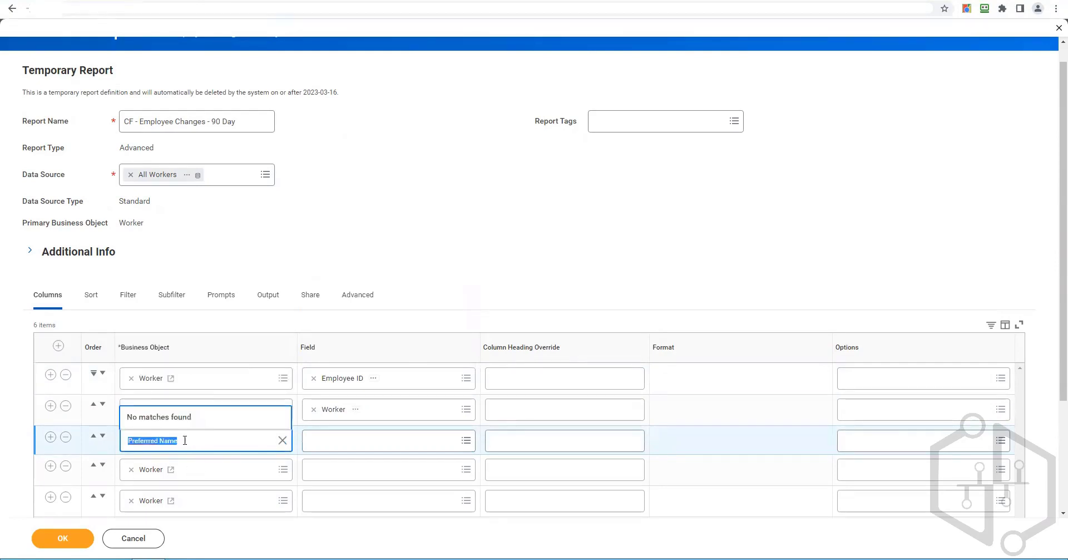
left_click(151, 441)
right_click(150, 442)
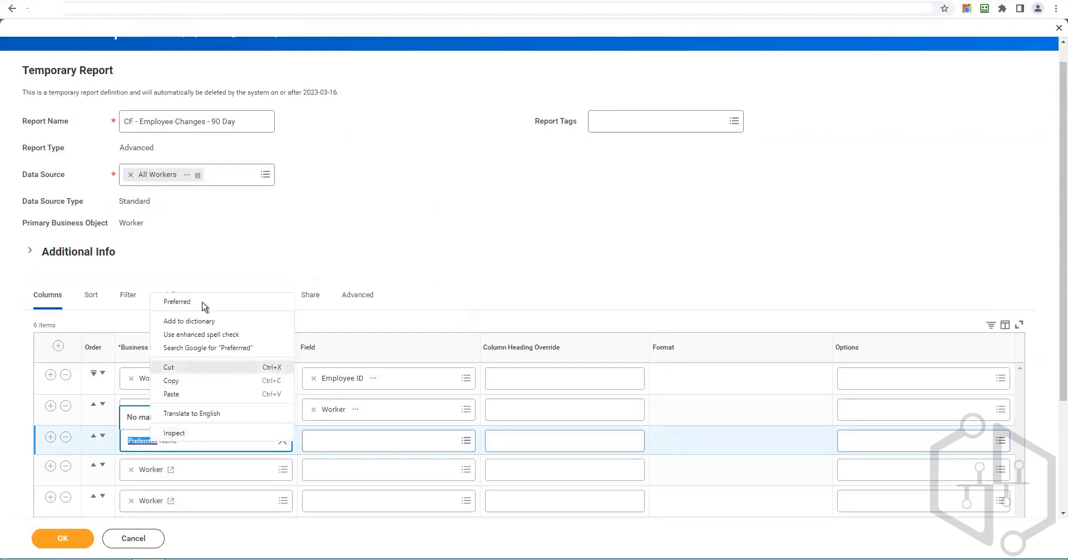
left_click(202, 304)
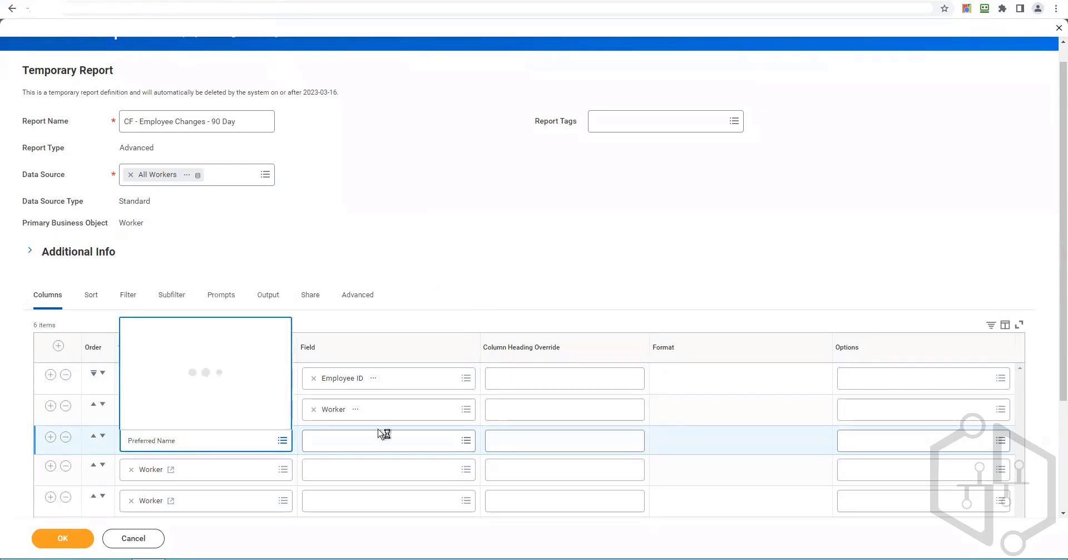
- Search the fields available for the Preferred Name row for "Pseudo"
left_click(337, 437)
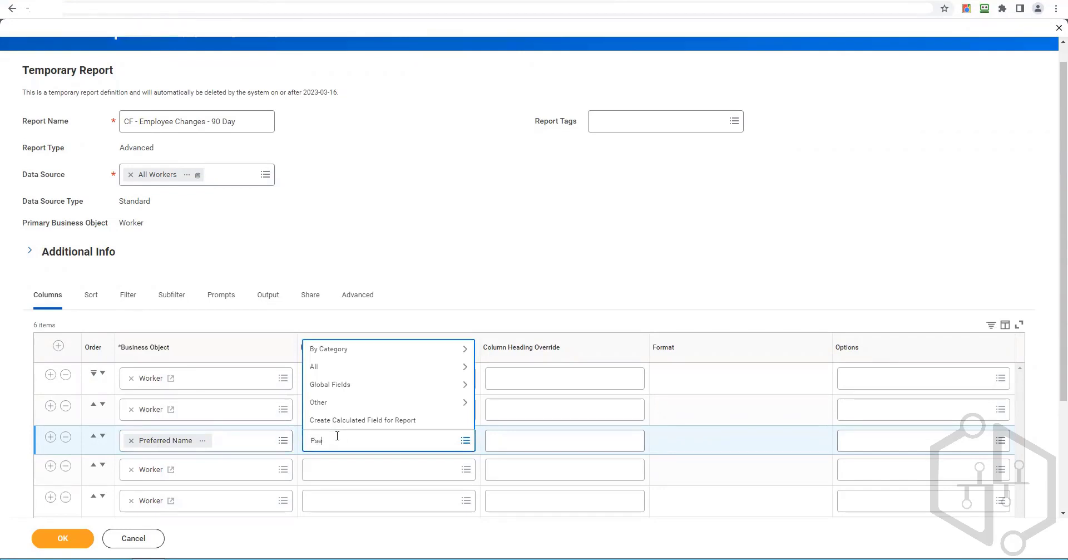
key("Return")
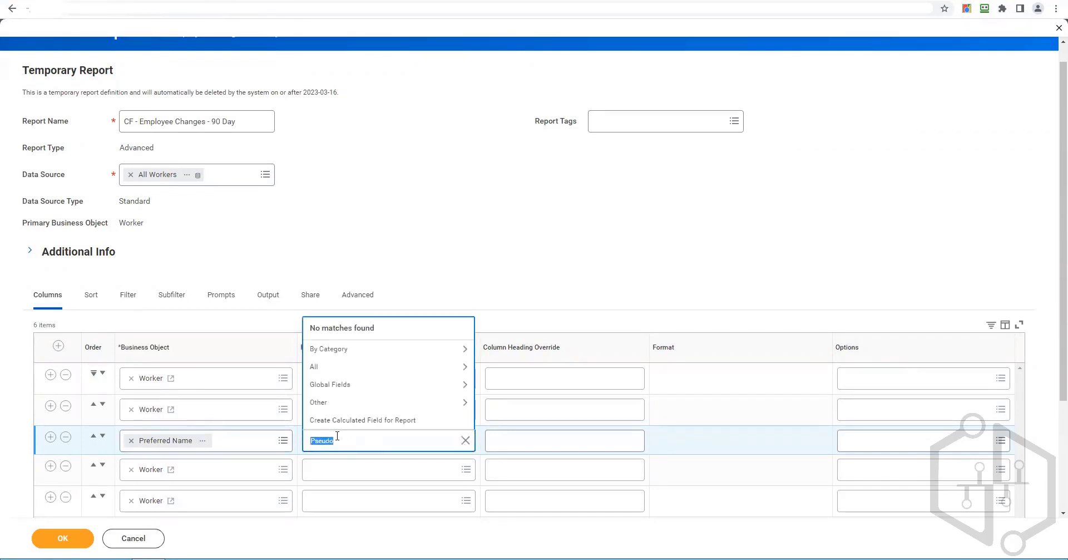
left_click(362, 448)
- Browse the Name category, check the Name in General Display Format field's details, and choose it for the Preferred Name row
left_click(341, 354)
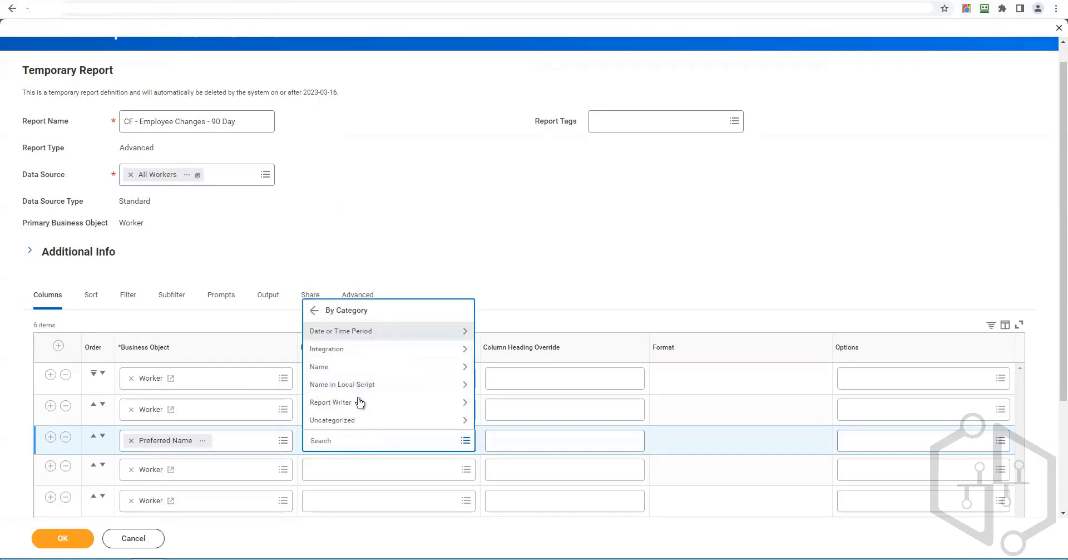
left_click(354, 369)
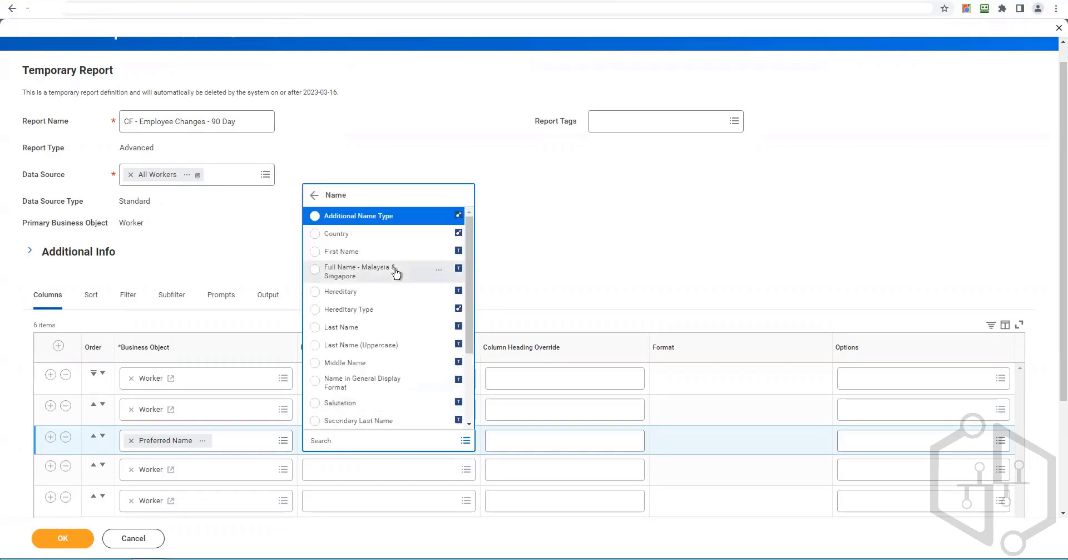
scroll(396, 273, "down", 2)
scroll(395, 272, "up", 2)
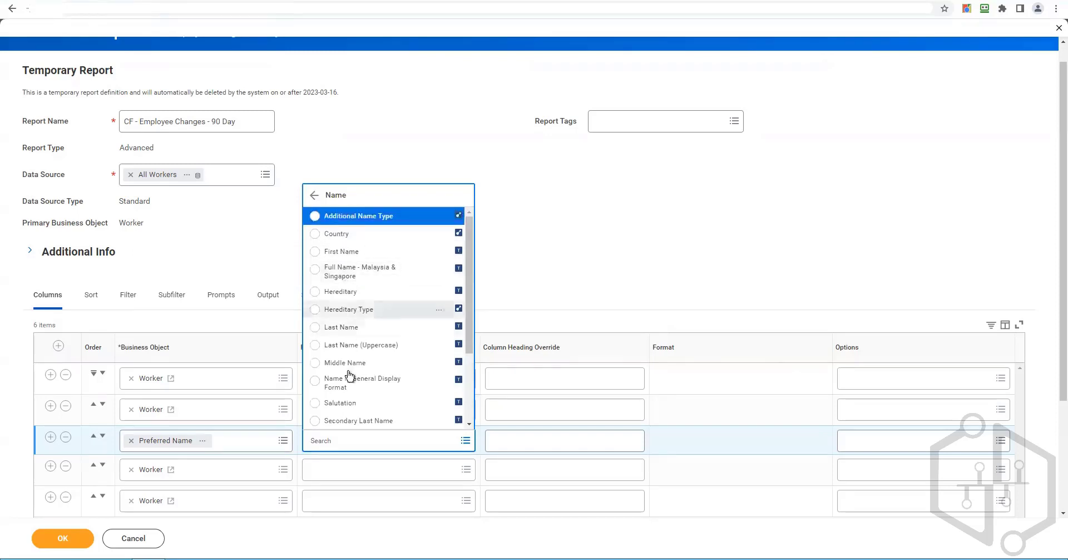
scroll(354, 382, "down", 2)
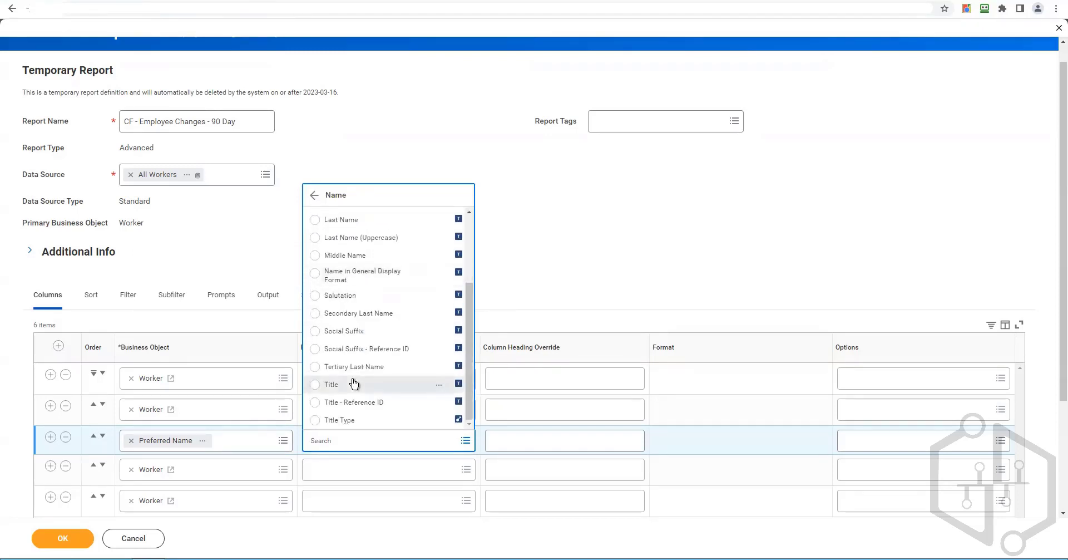
scroll(377, 306, "up", 1)
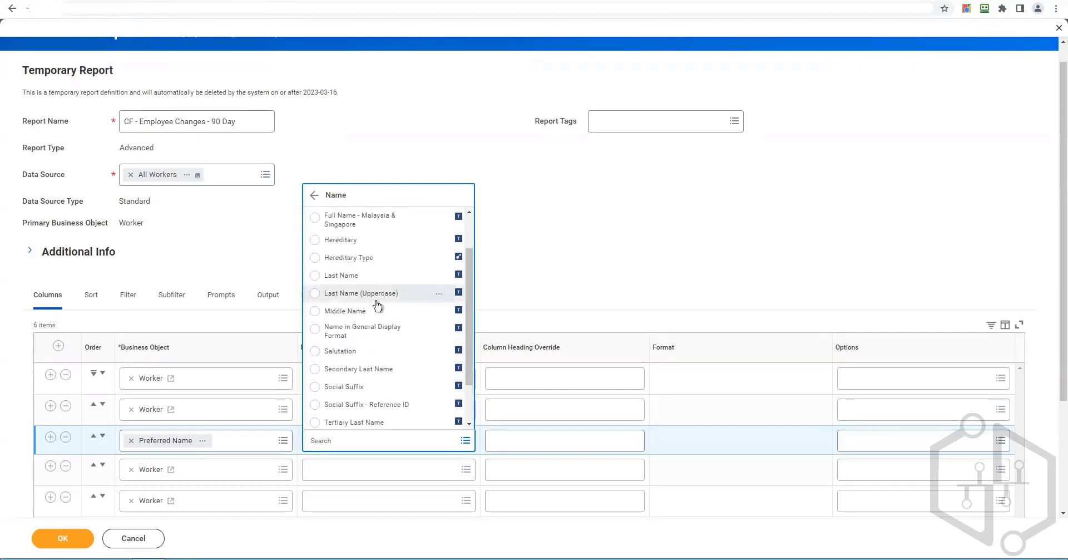
scroll(377, 305, "up", 1)
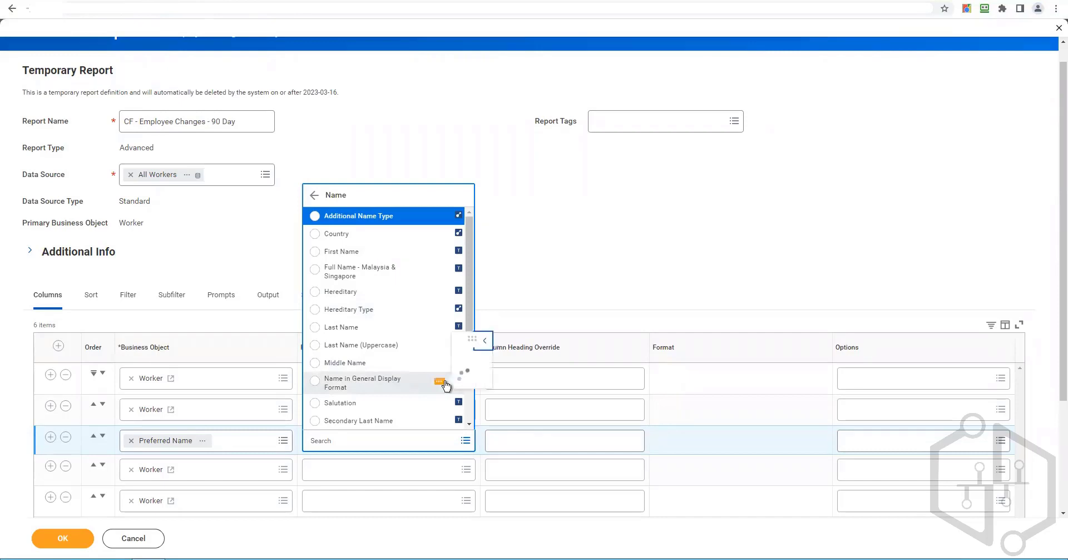
left_click(440, 382)
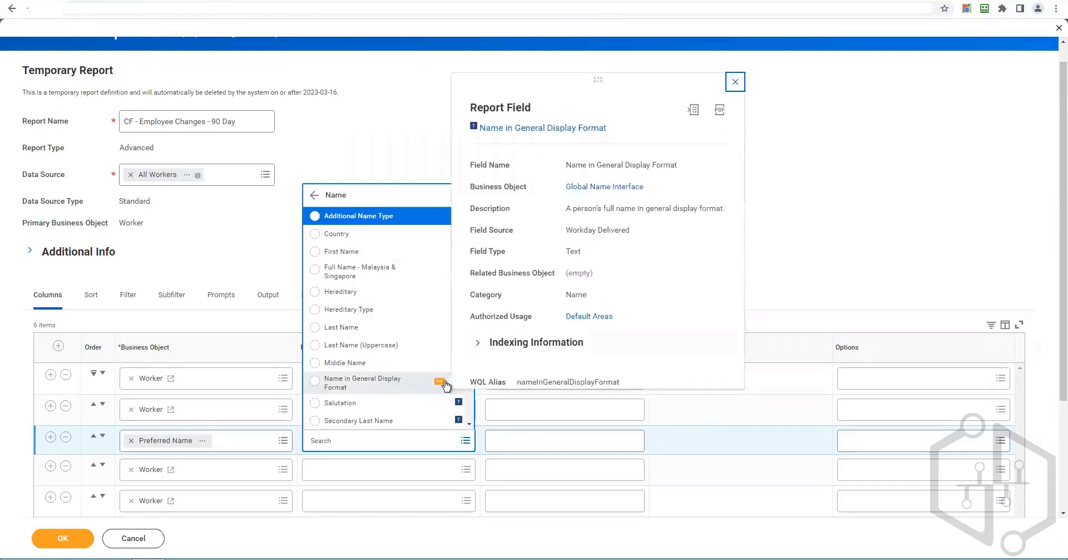
left_click(394, 384)
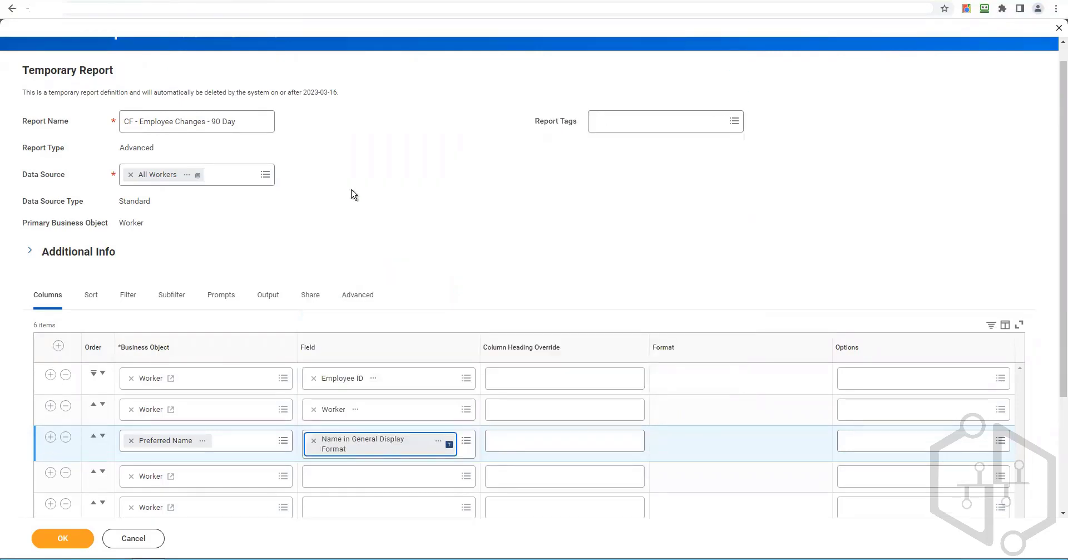
- Clear the Worker business object from the last three column rows
scroll(350, 278, "down", 2)
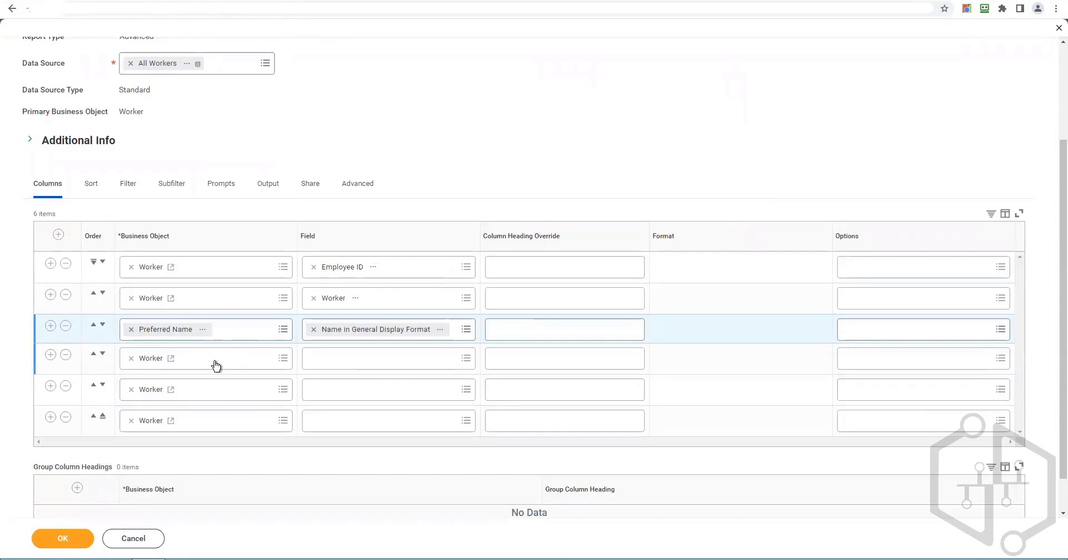
left_click(131, 359)
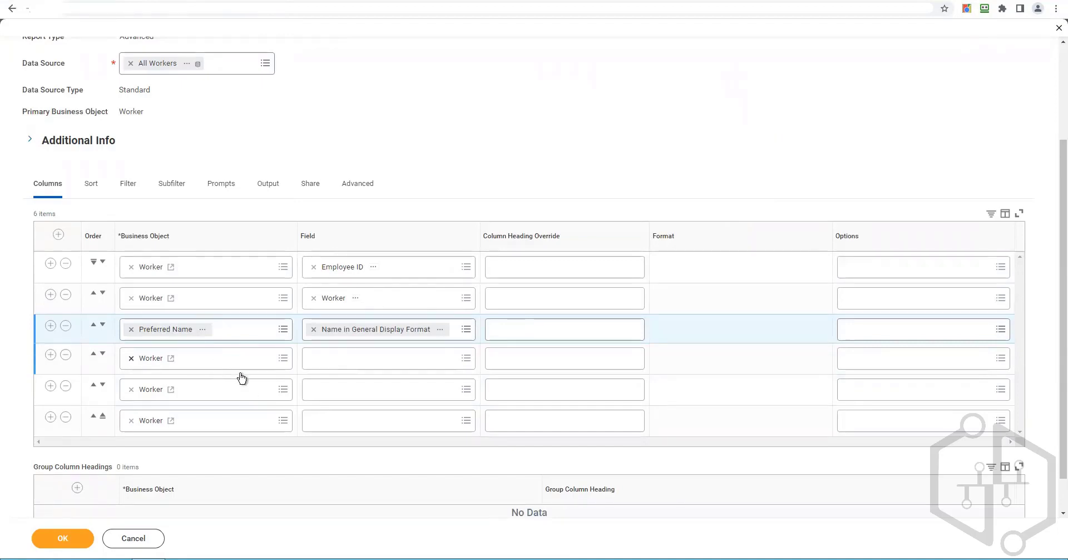
left_click(131, 389)
left_click(132, 420)
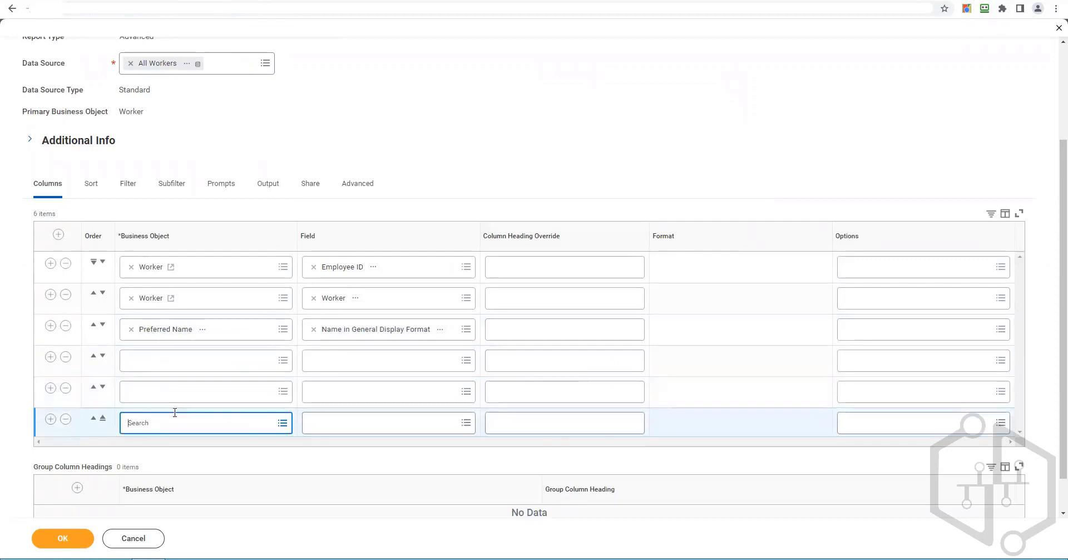
- Set the fourth row's business object to Work History Summary and its field to Initiator
scroll(173, 409, "down", 1)
left_click(140, 322)
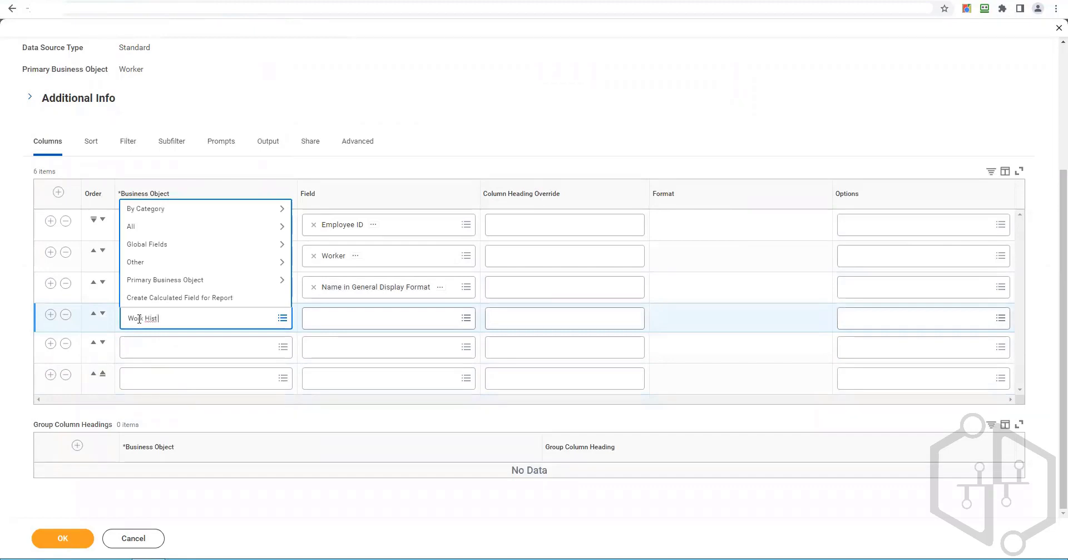
type("Work Hist summ")
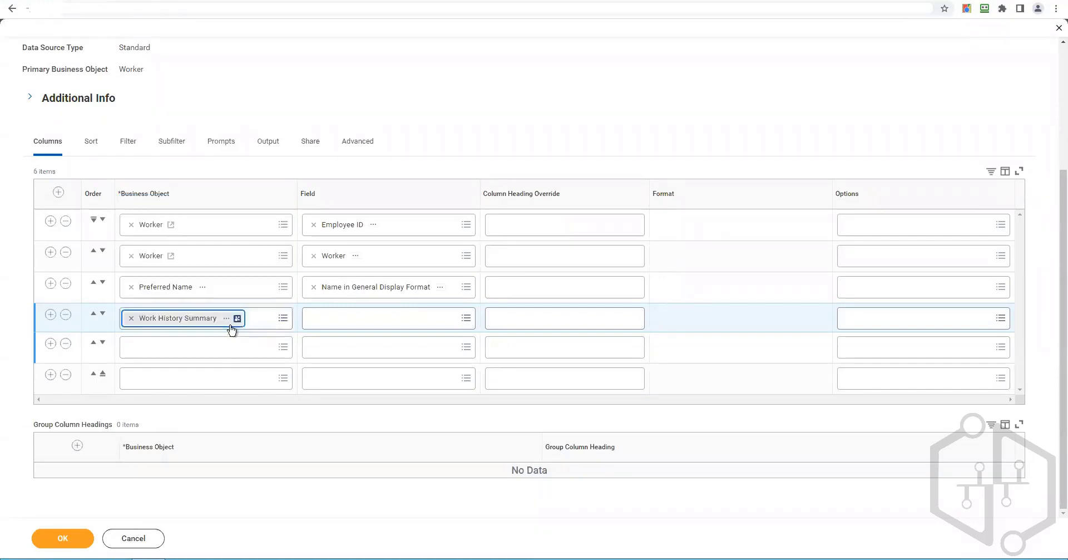
left_click(338, 318)
type("In")
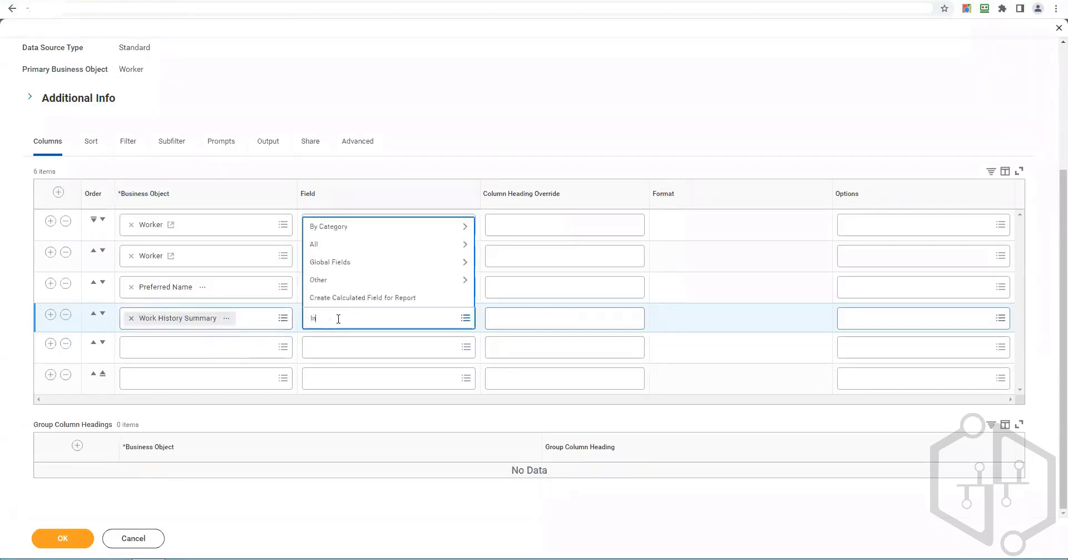
type("iti")
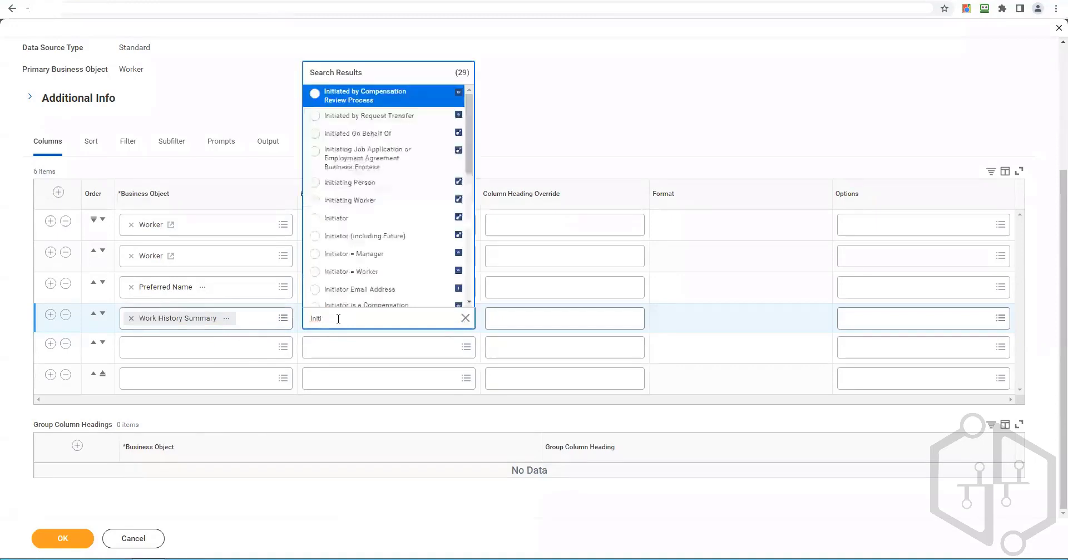
left_click(338, 218)
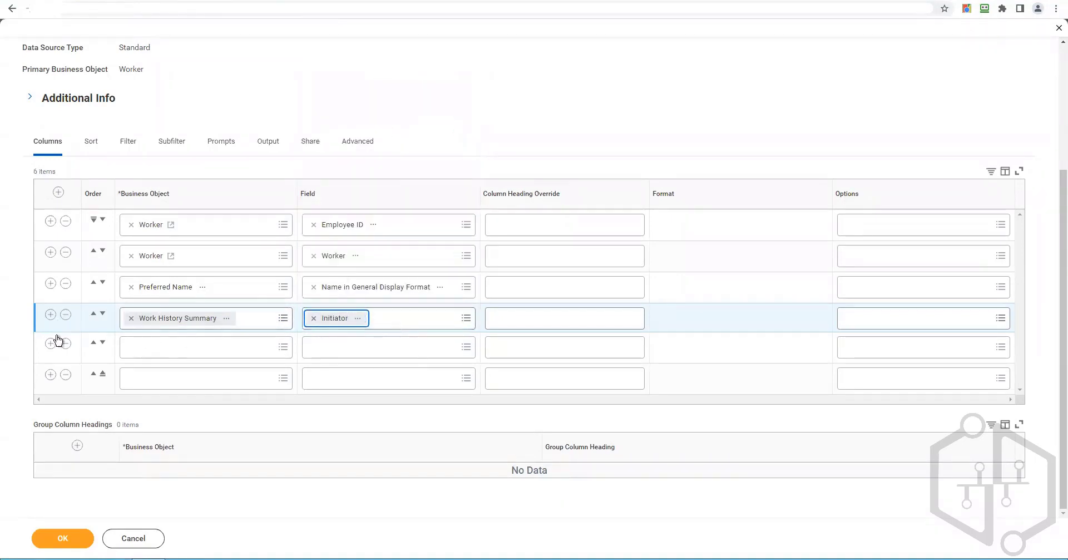
- Remove the two empty column rows and add a Work History Summary row with the Date Initiated field
left_click(66, 374)
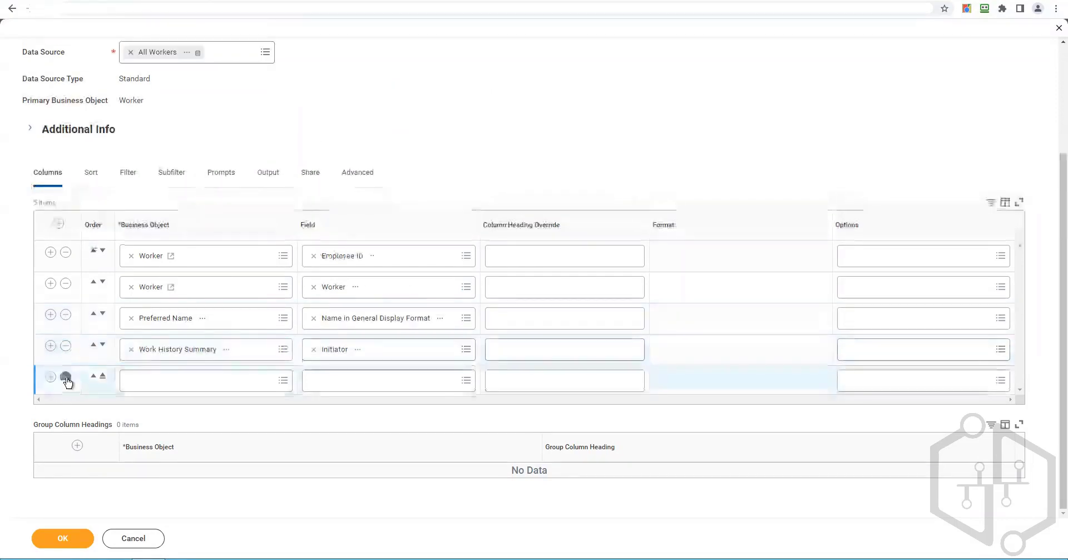
left_click(66, 377)
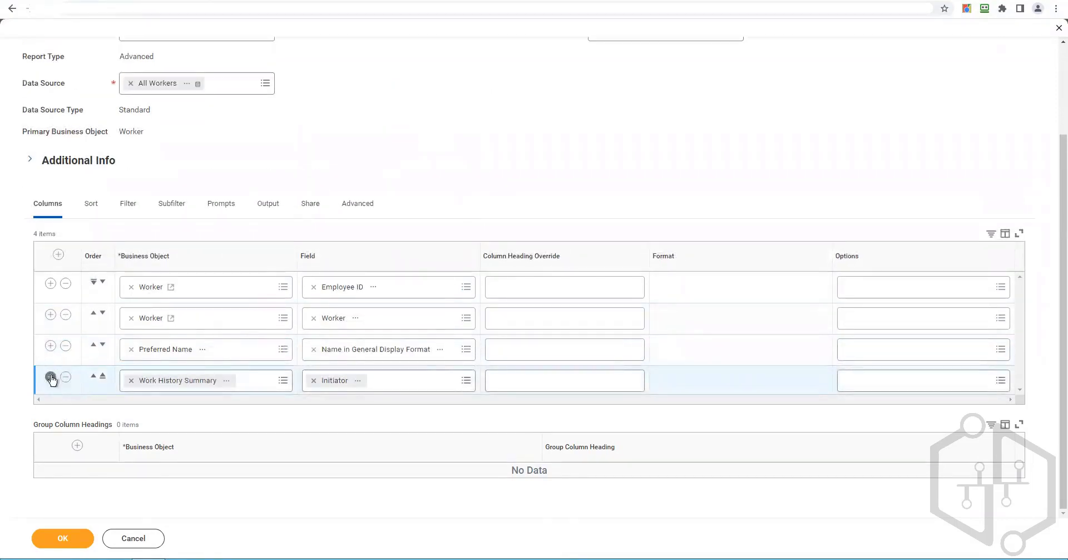
left_click(308, 410)
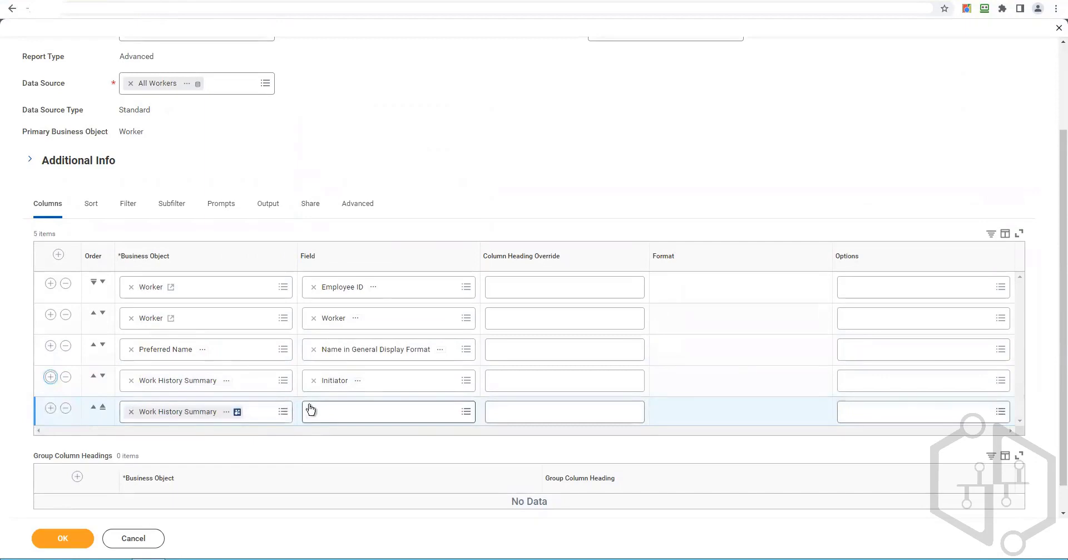
left_click(350, 411)
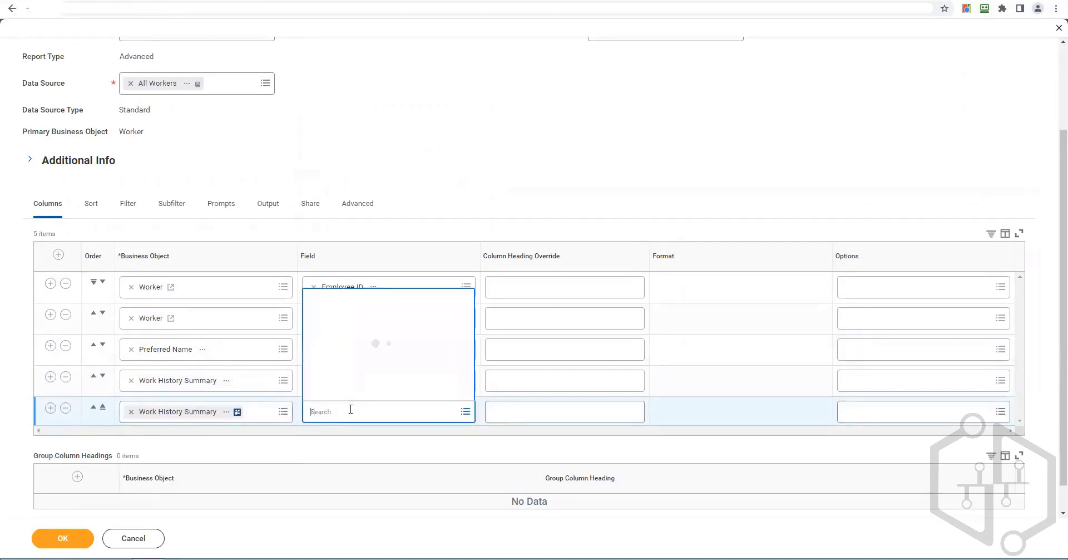
type("Date ini")
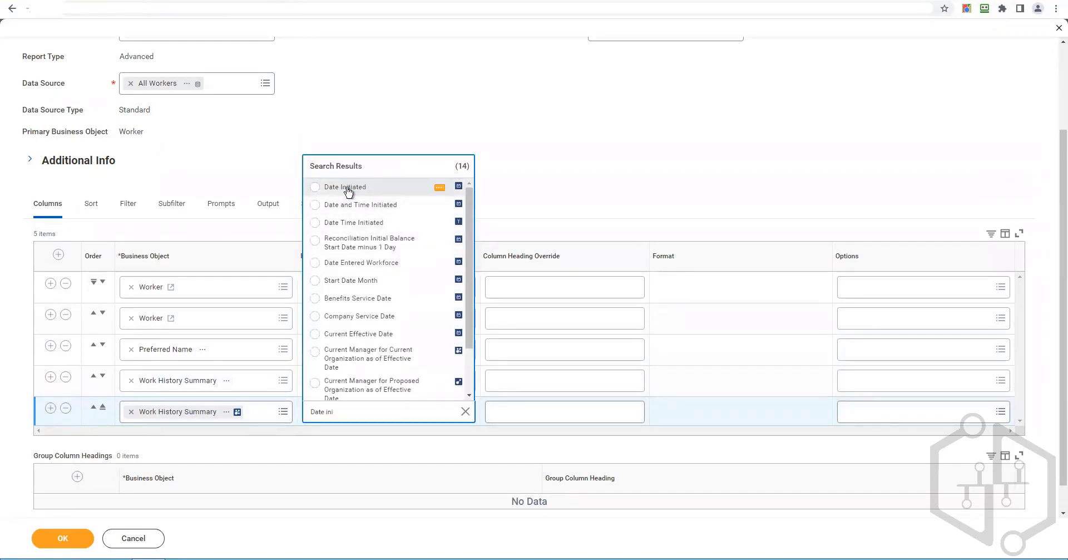
left_click(348, 189)
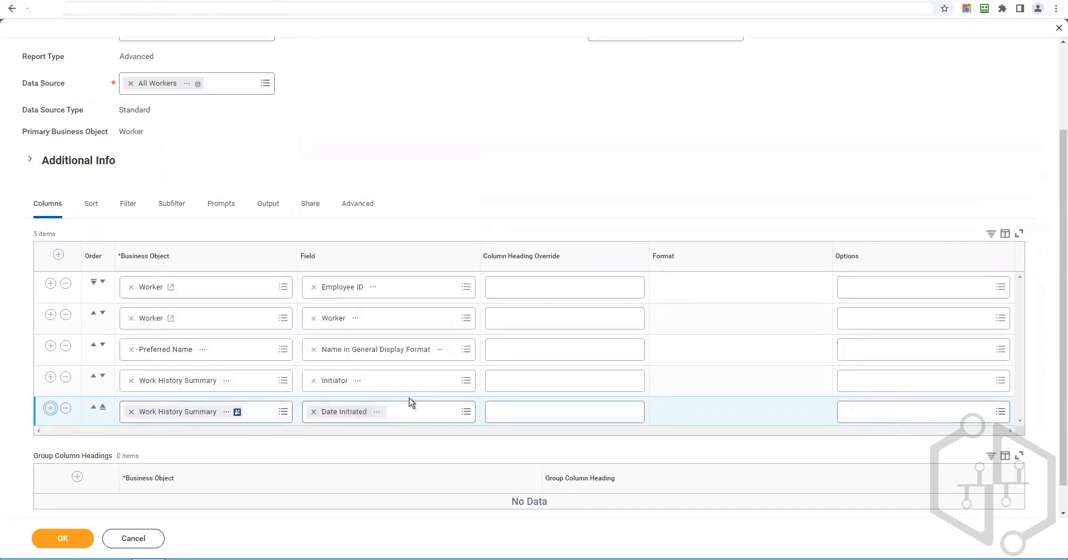
- Set the field of the new Work History Summary row below Date Initiated to Effective Date
scroll(409, 403, "down", 1)
scroll(362, 412, "down", 1)
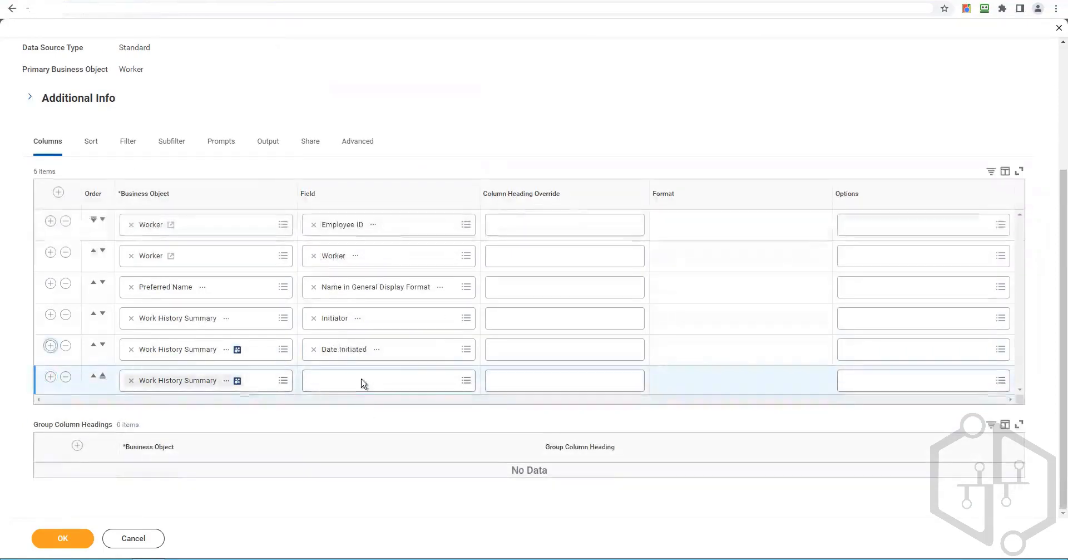
left_click(363, 383)
type("Effective")
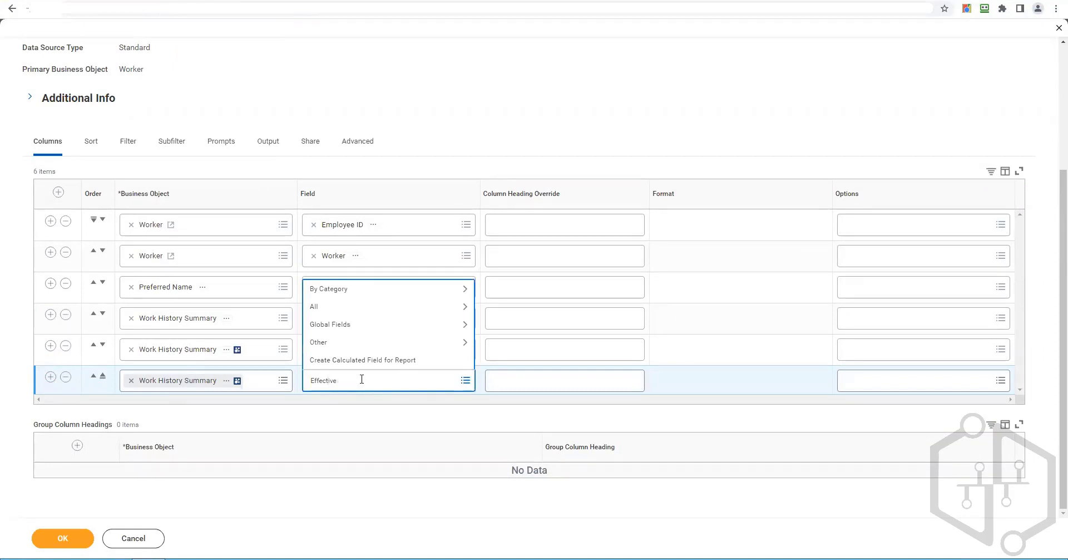
type("date")
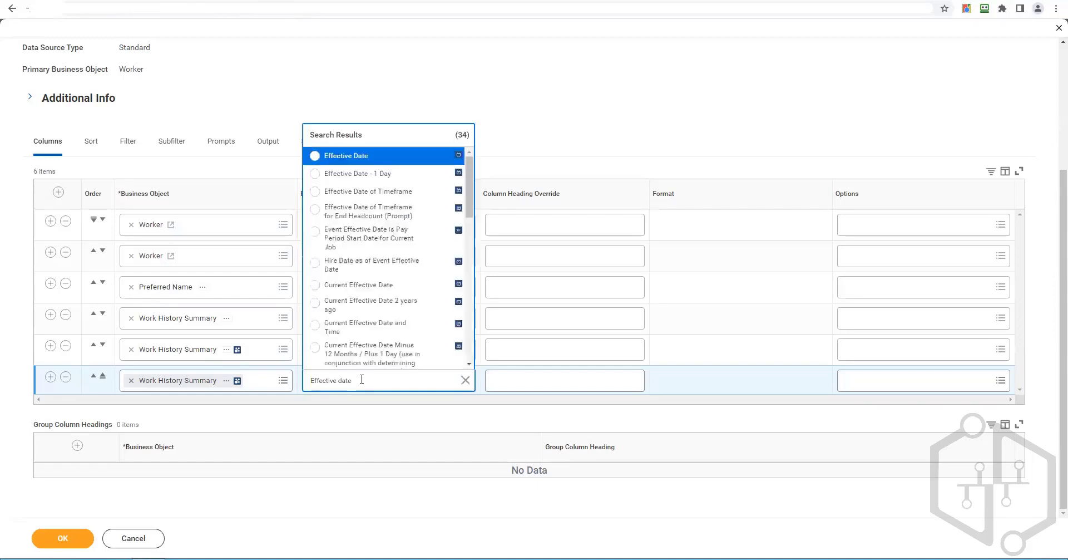
left_click(341, 157)
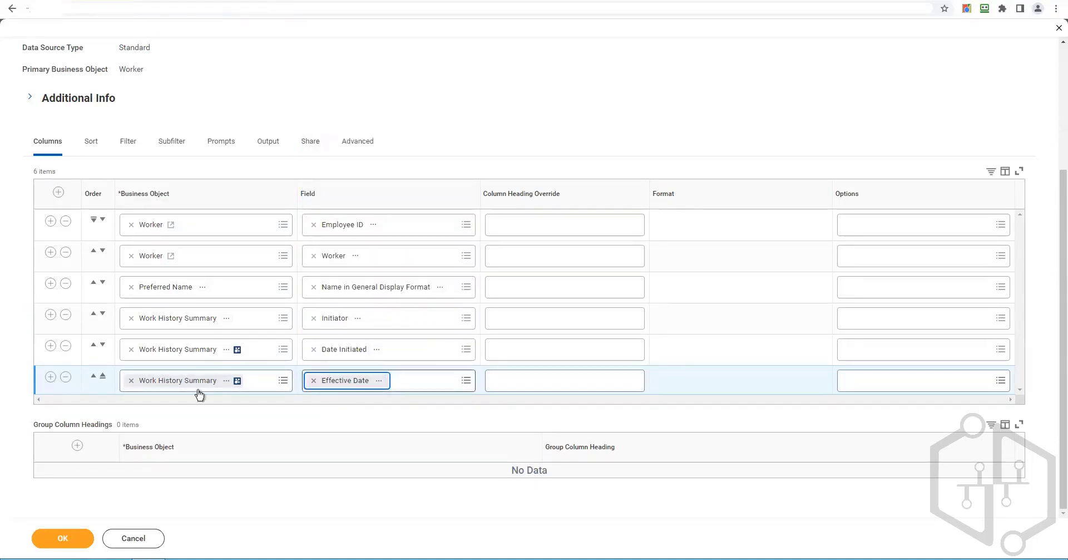
- Add another Work History Summary row and set its field to Business Process Type
left_click(49, 378)
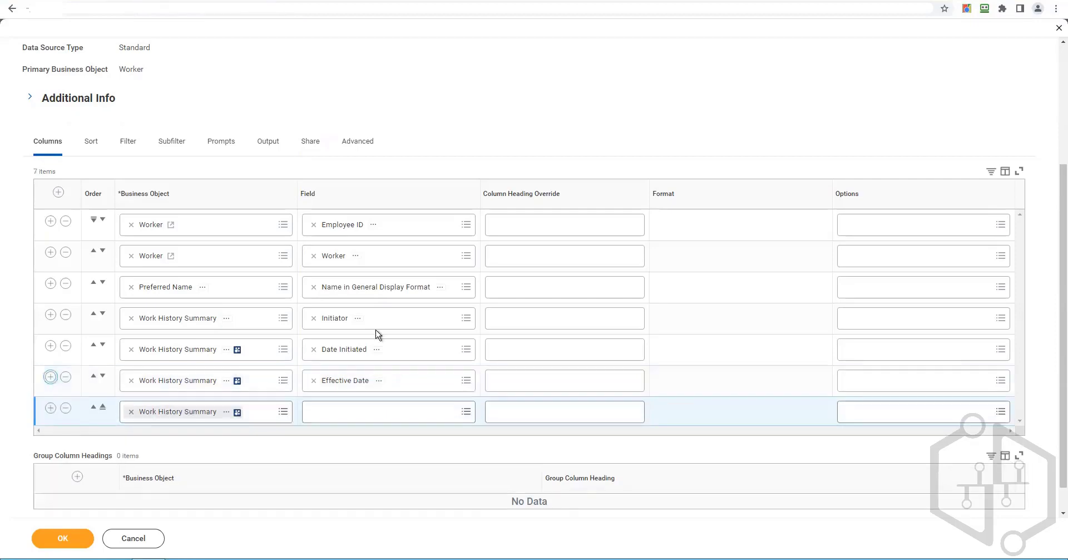
scroll(379, 334, "down", 1)
left_click(348, 379)
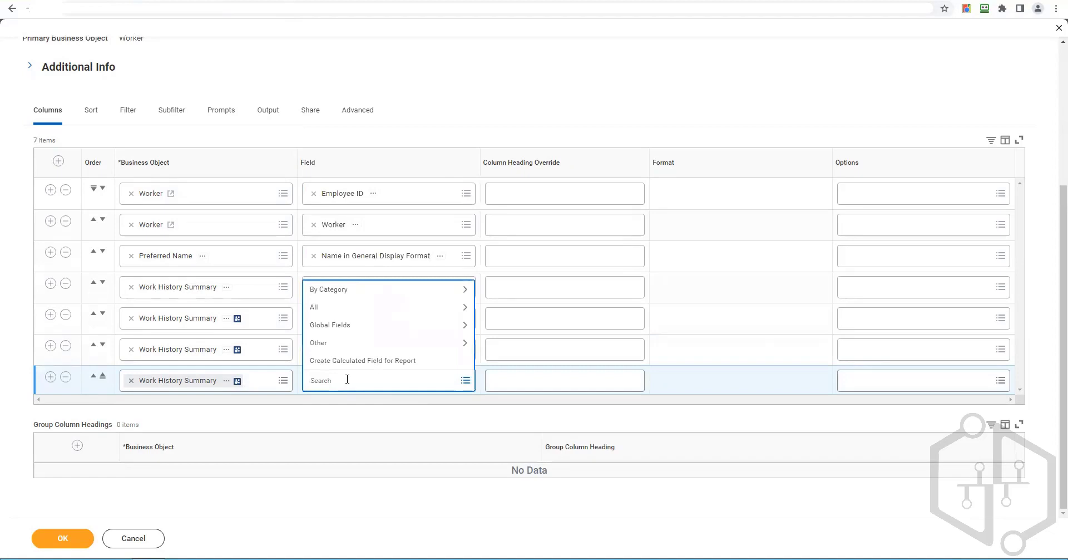
type("Business Process typoe")
key("BackSpace")
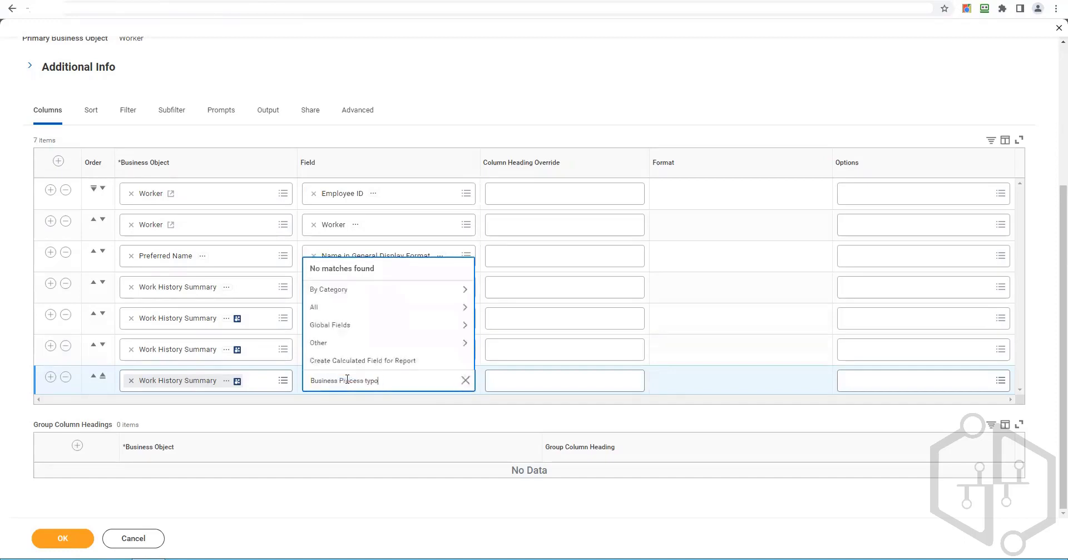
type("e")
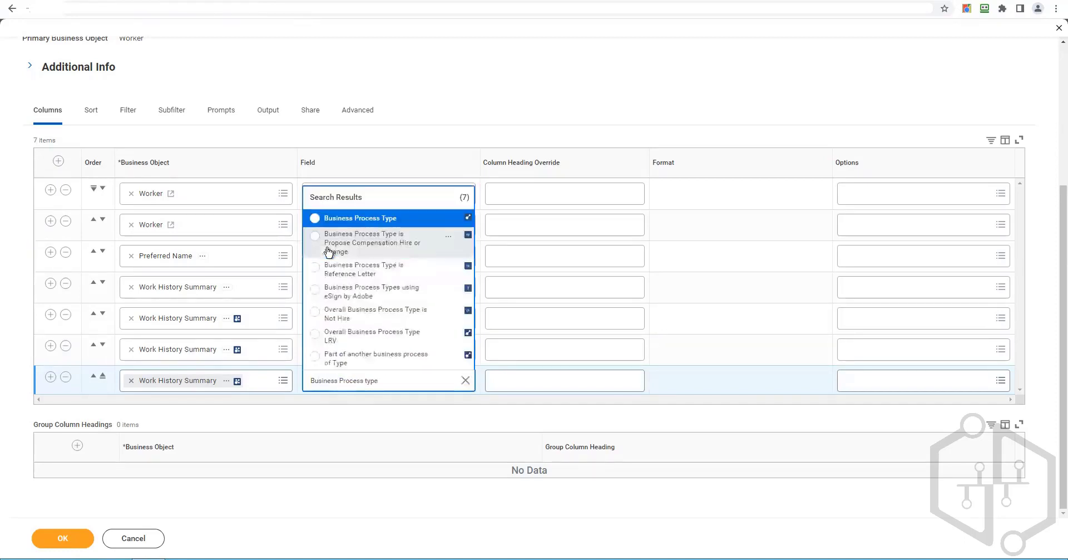
left_click(354, 219)
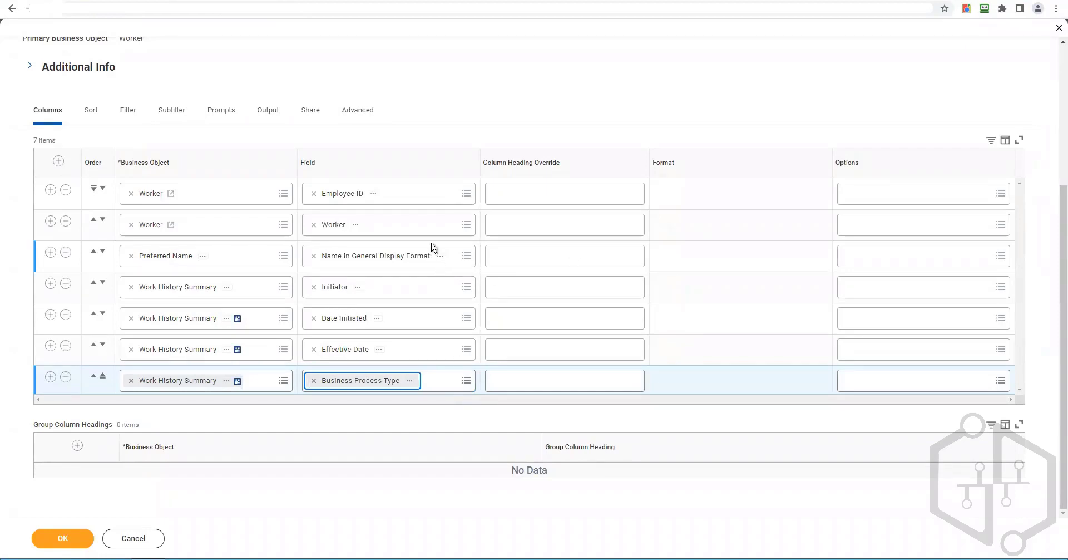
- Add two more Work History Summary rows and set the first one's field to Cost Center - Current
left_click(50, 378)
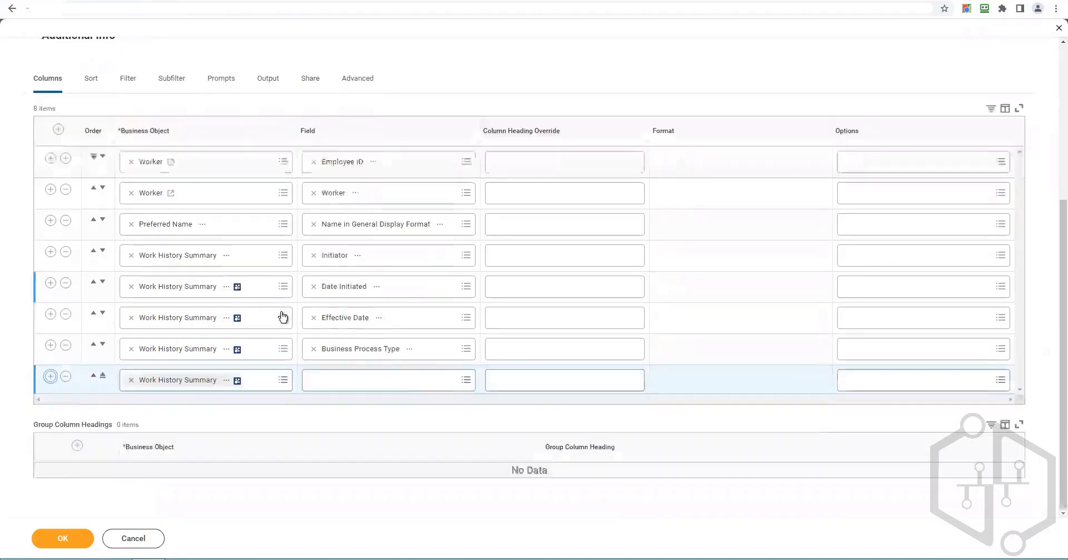
left_click(389, 379)
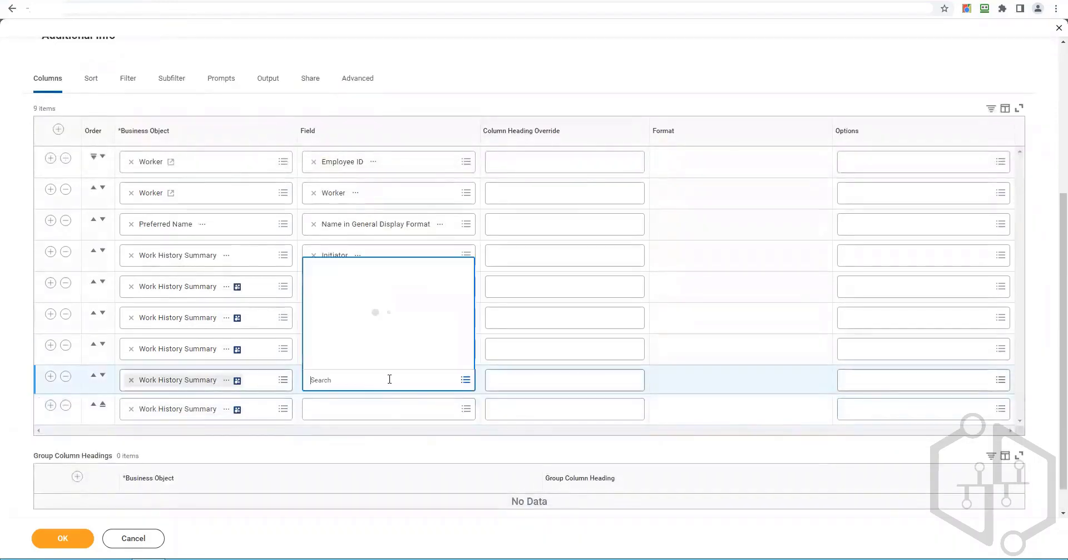
type("q")
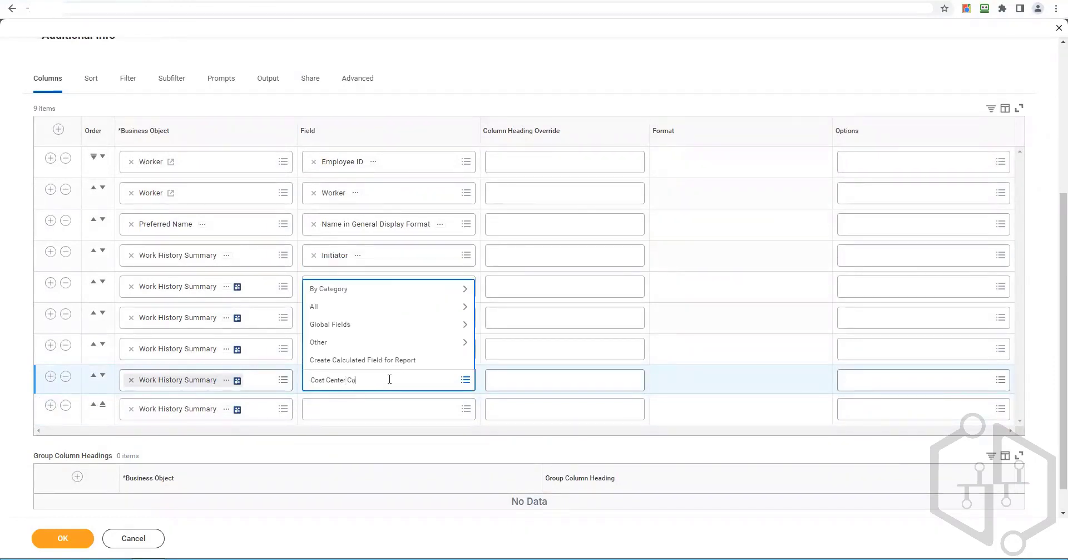
type("ost Center Curr")
key("Return")
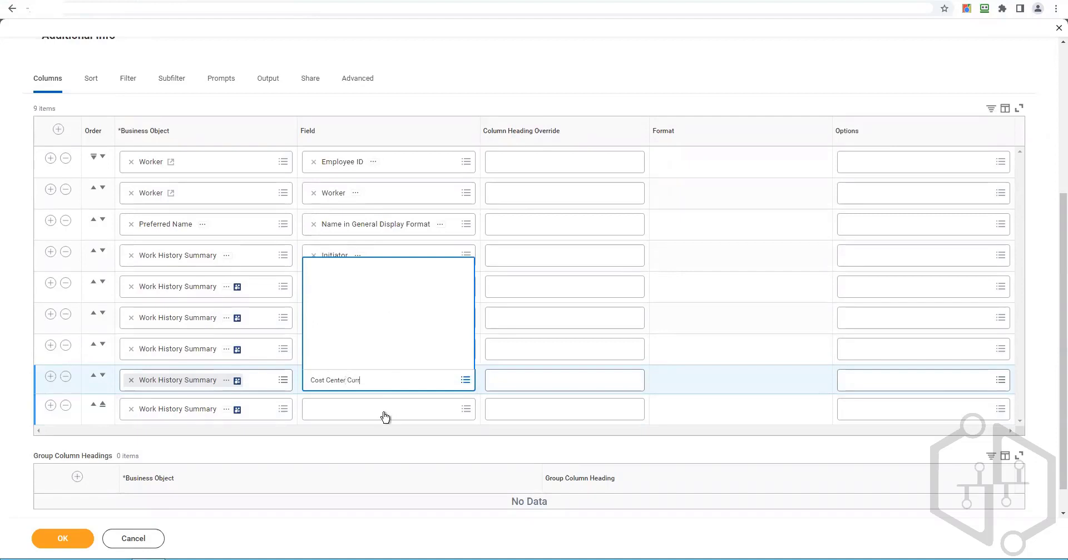
left_click(374, 343)
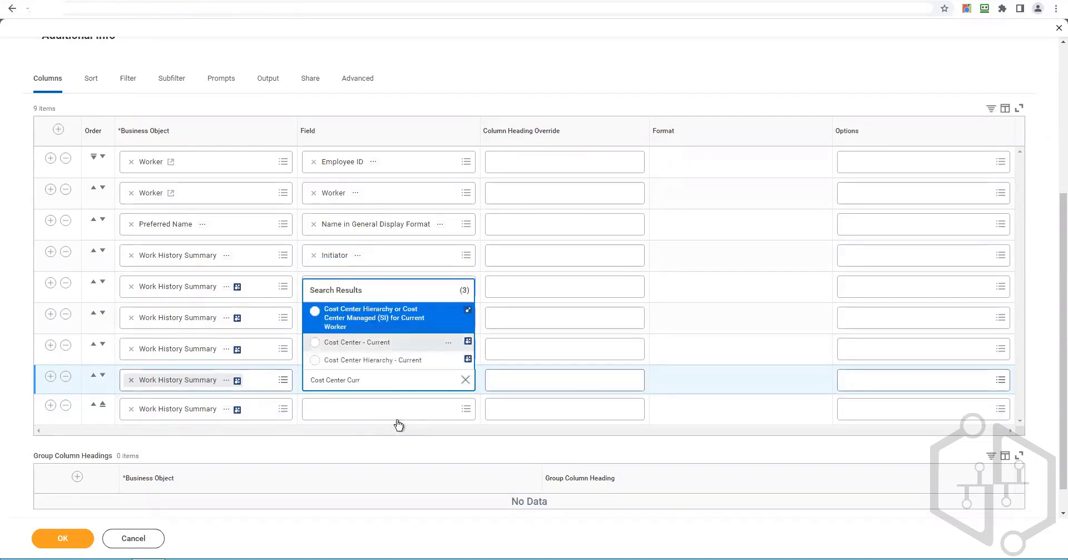
- Set the field of the last Work History Summary row to Cost Center - Proposed
left_click(382, 412)
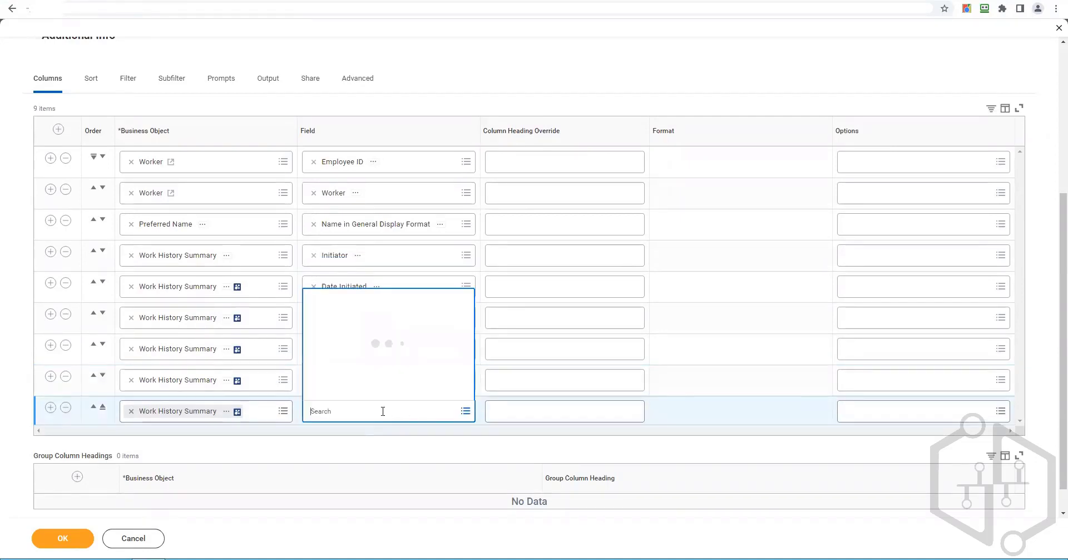
type("q")
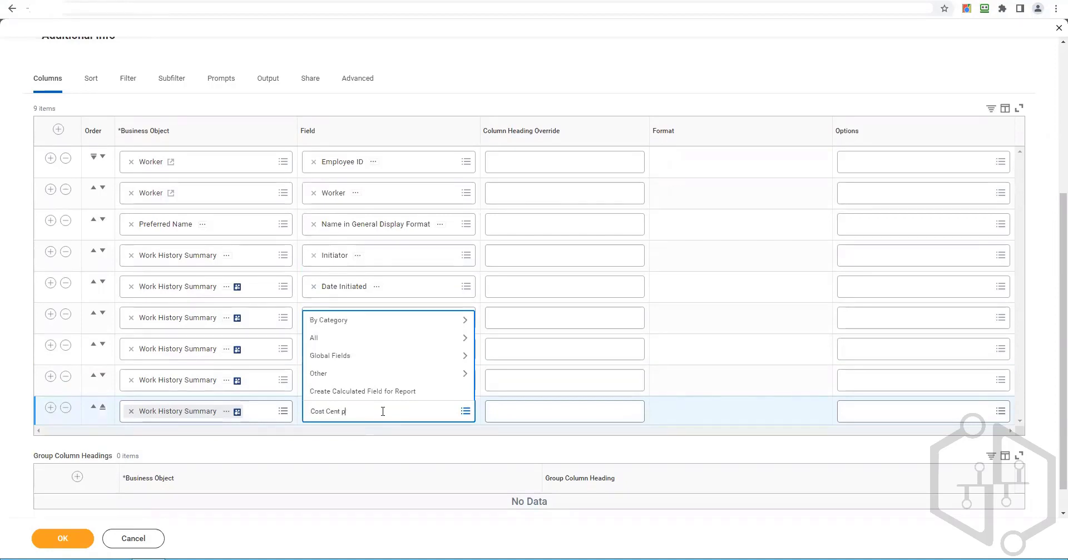
key("Return")
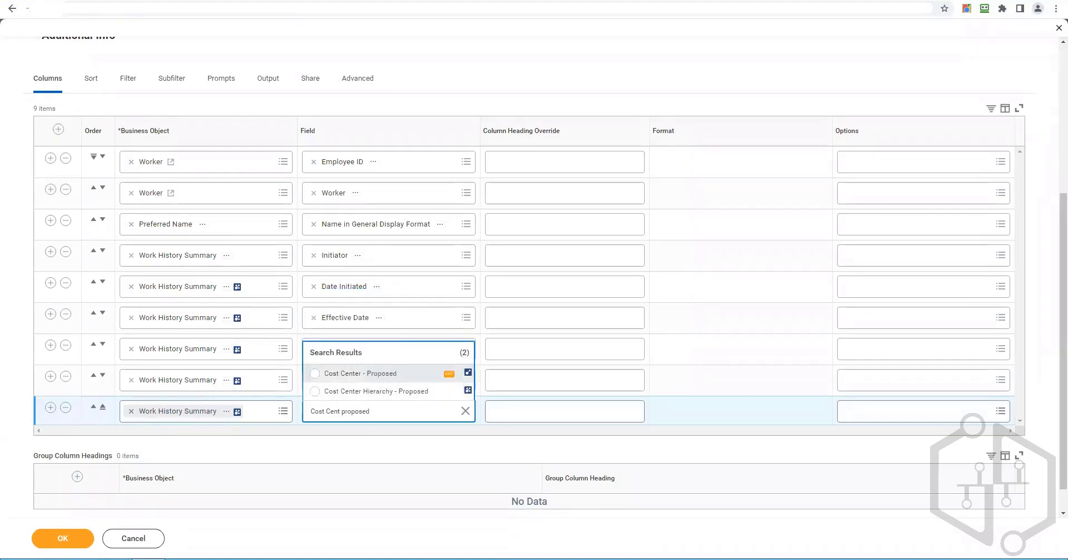
left_click(380, 374)
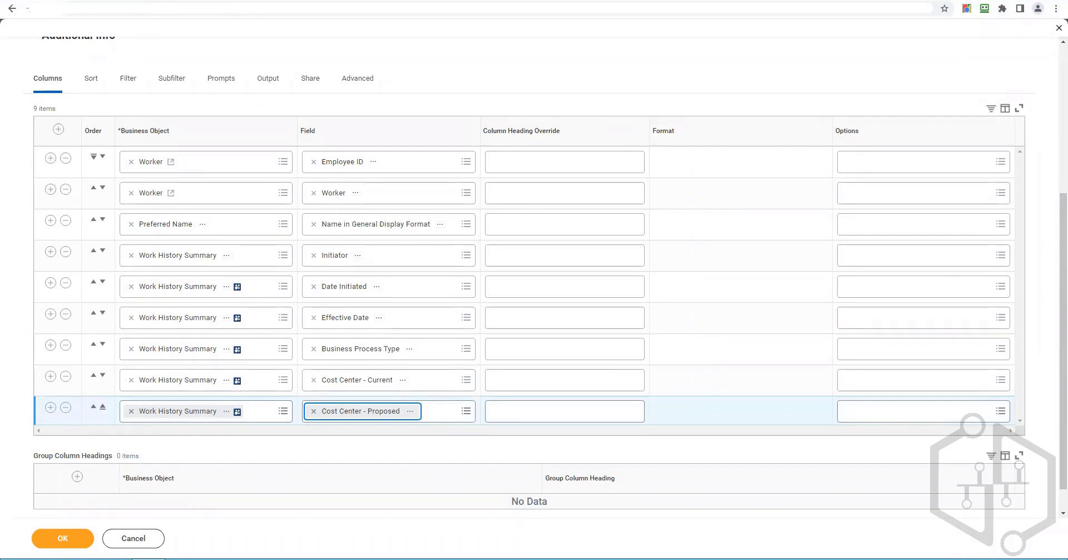
- Add a tenth column row for Work History Summary and search its available fields for "manager"
left_click(51, 406)
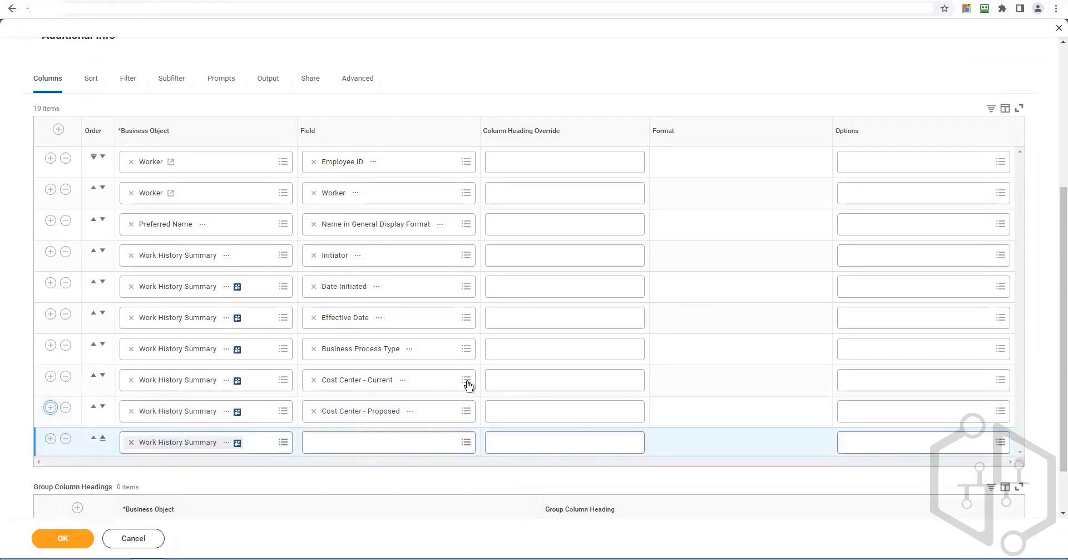
scroll(351, 472, "down", 2)
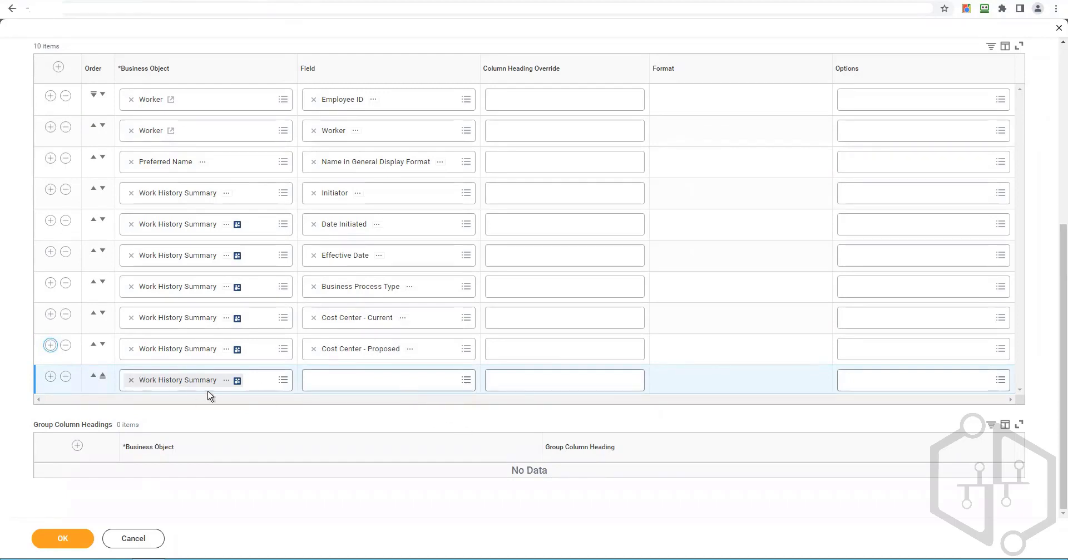
left_click(362, 388)
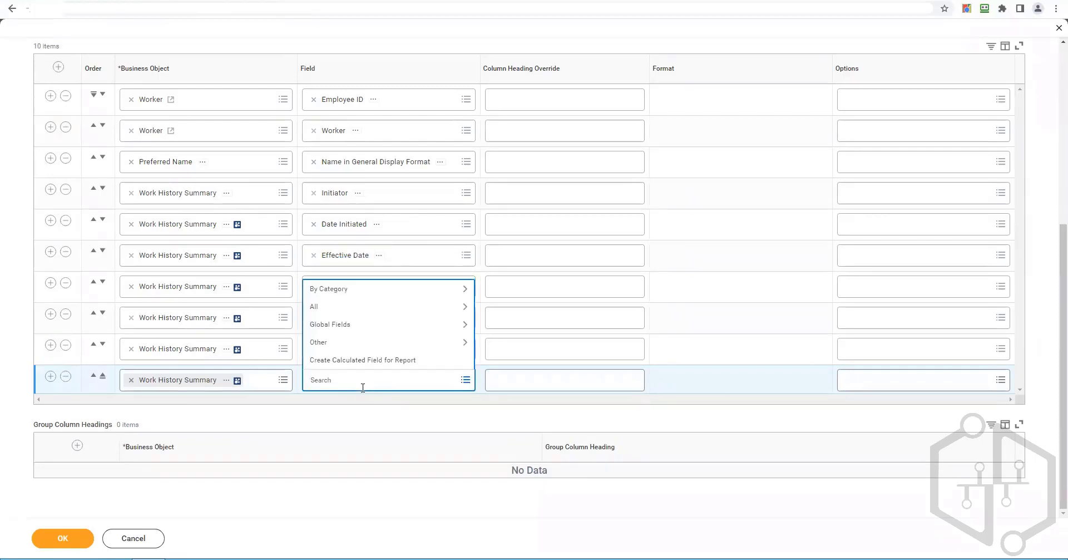
type("manager")
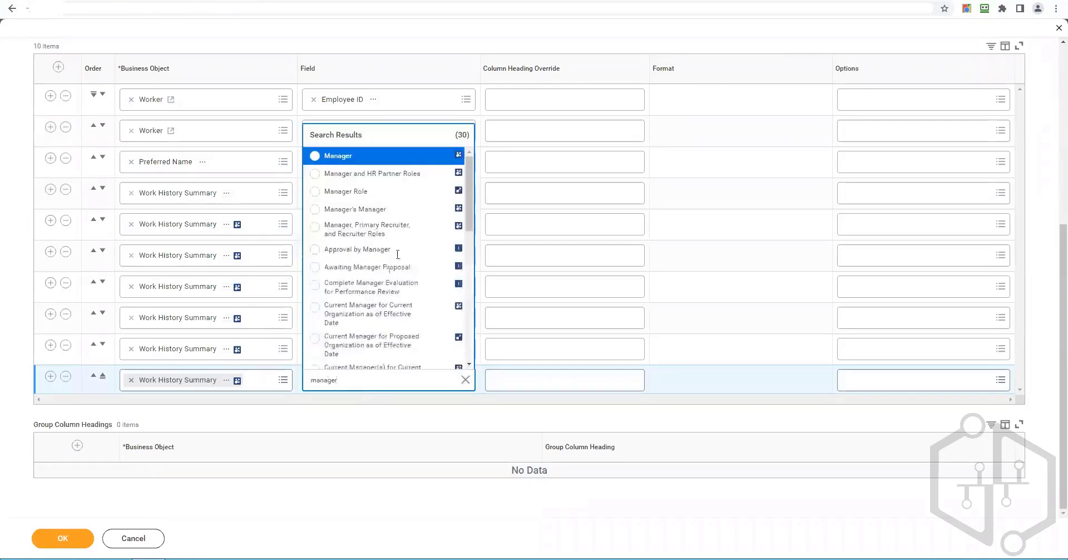
scroll(474, 189, "down", 1)
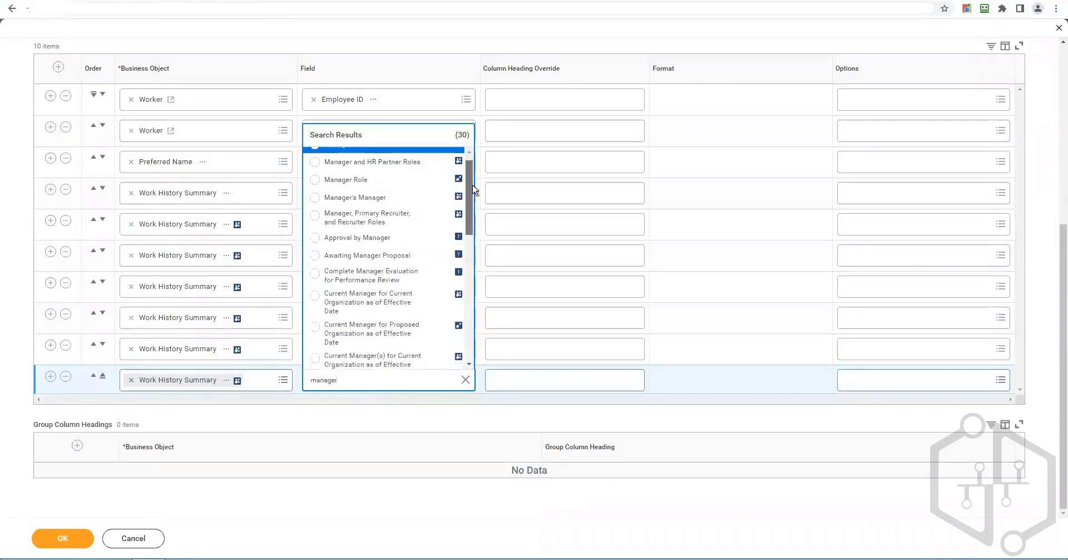
scroll(474, 190, "down", 3)
left_click_drag(474, 204, 480, 424)
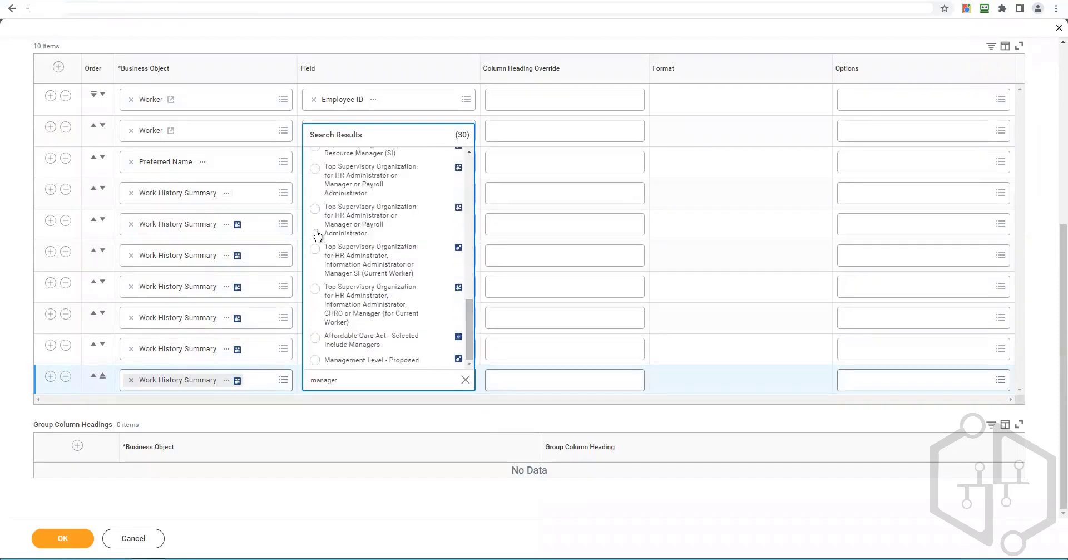
left_click(432, 419)
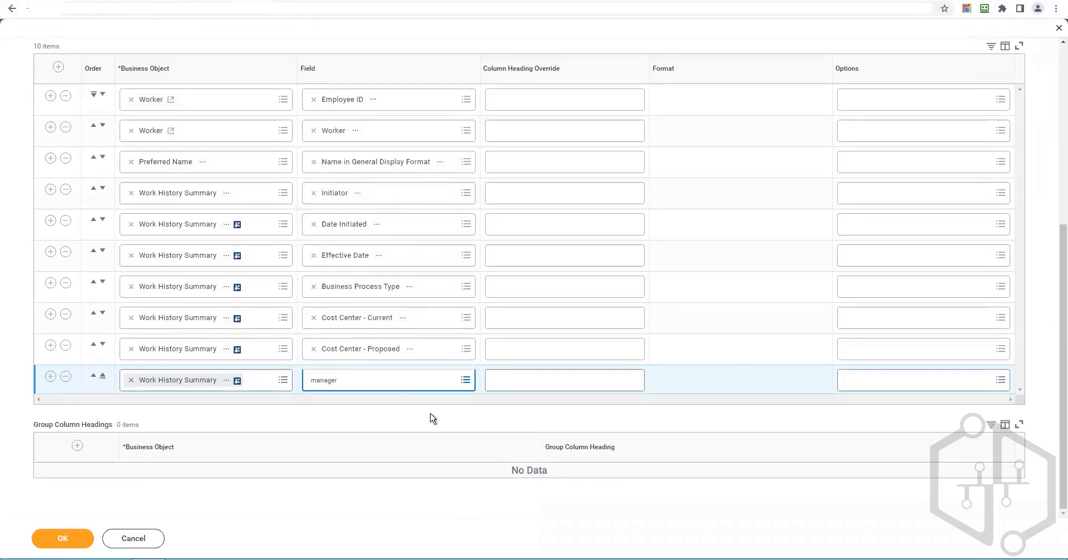
- Create a report calculated field for the tenth row's field, named "CF Current Sup Org Manager - LRV", with the Lookup Related Value function
left_click(383, 383)
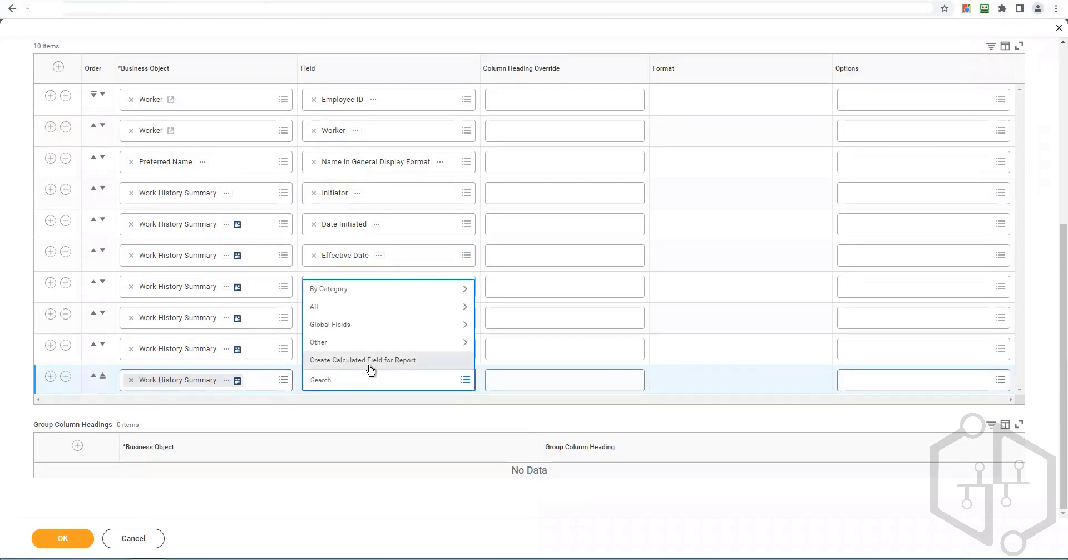
right_click(370, 366)
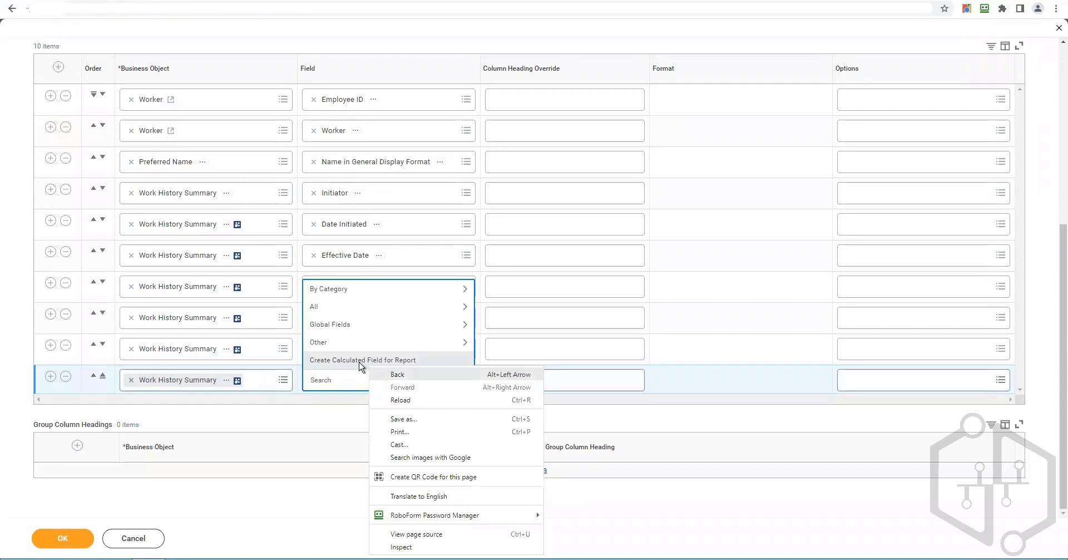
left_click(360, 363)
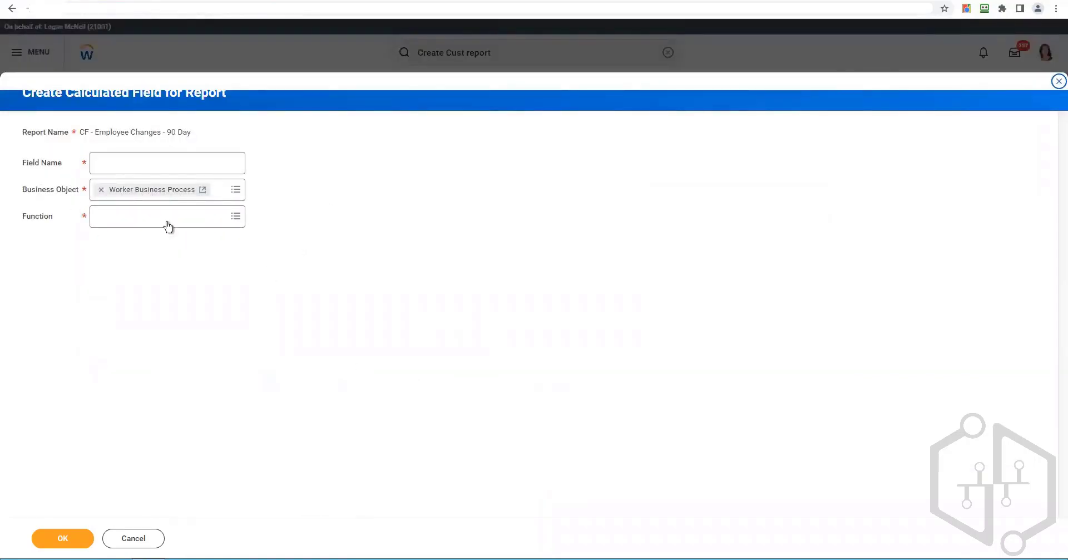
left_click(161, 171)
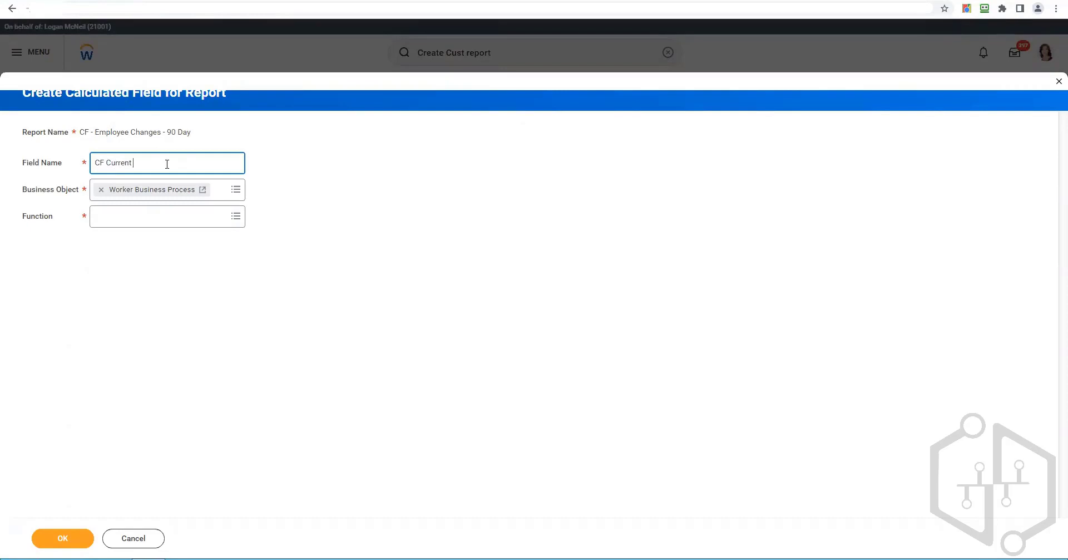
type("Manager - LRV")
key("Tab")
type("L")
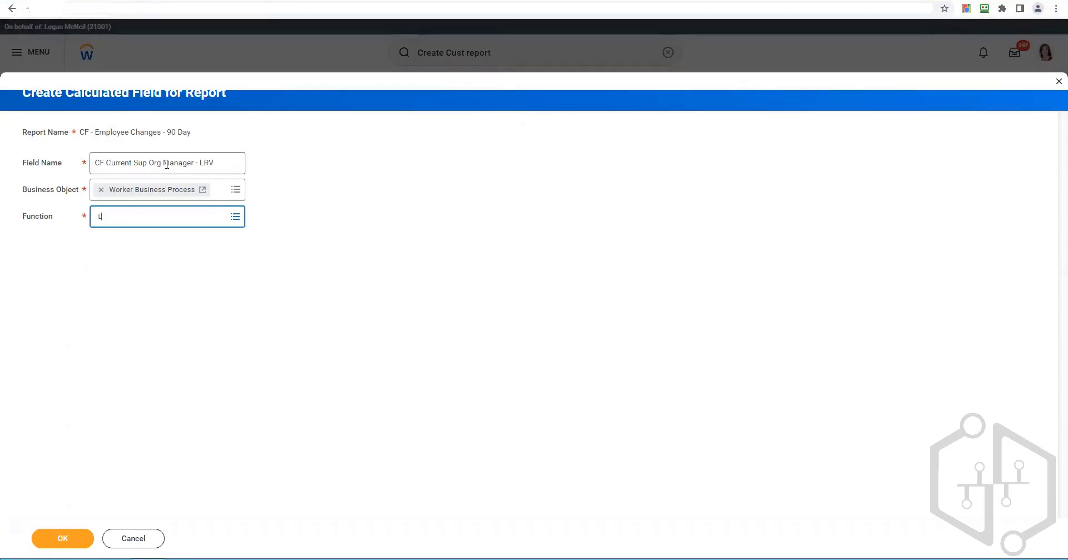
type("RV")
key("Return")
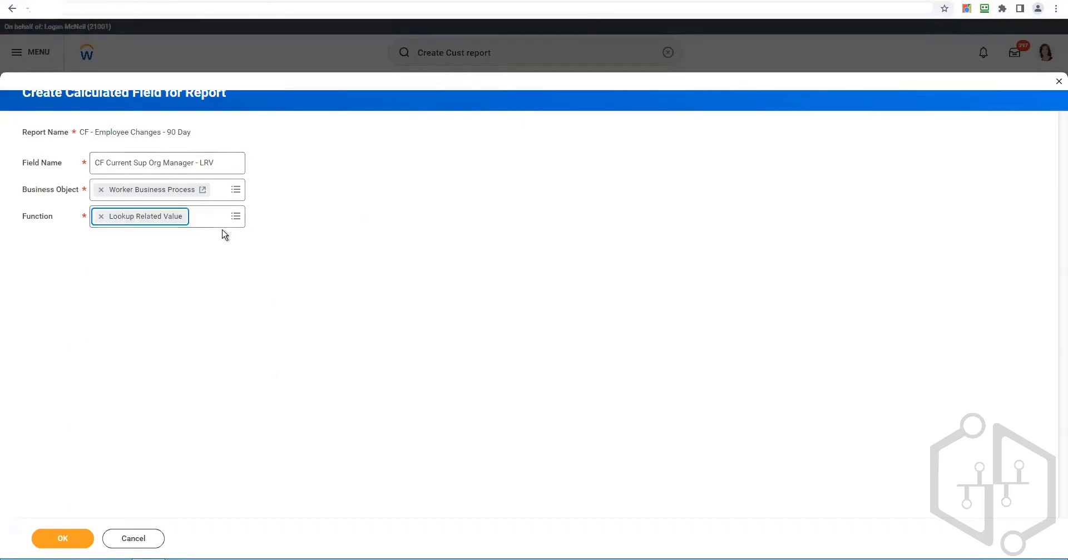
- Browse the available calculation functions, keep Lookup Related Value selected and continue to the calculation definition
left_click(223, 228)
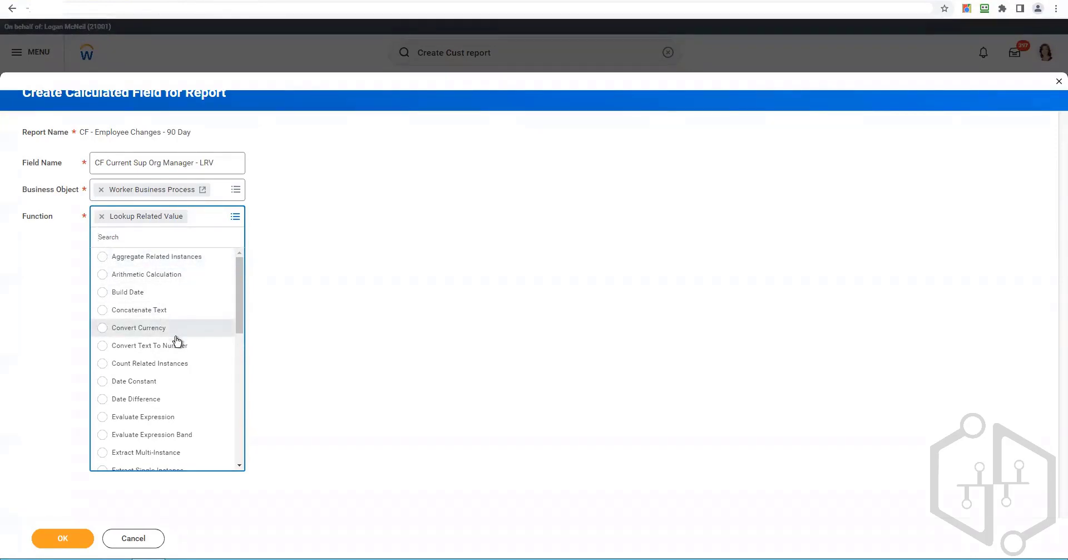
left_click_drag(240, 321, 239, 360)
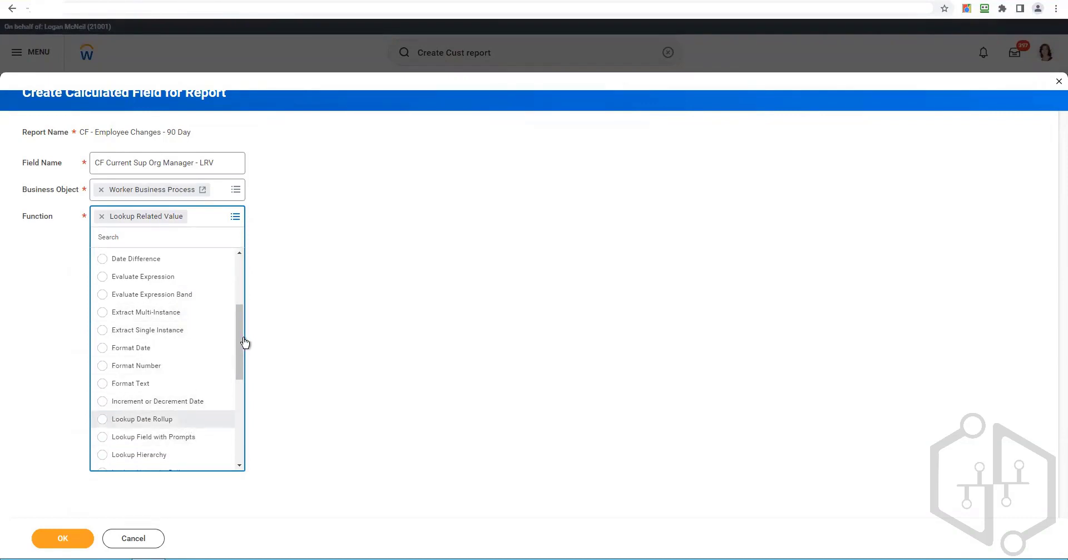
left_click_drag(241, 342, 239, 448)
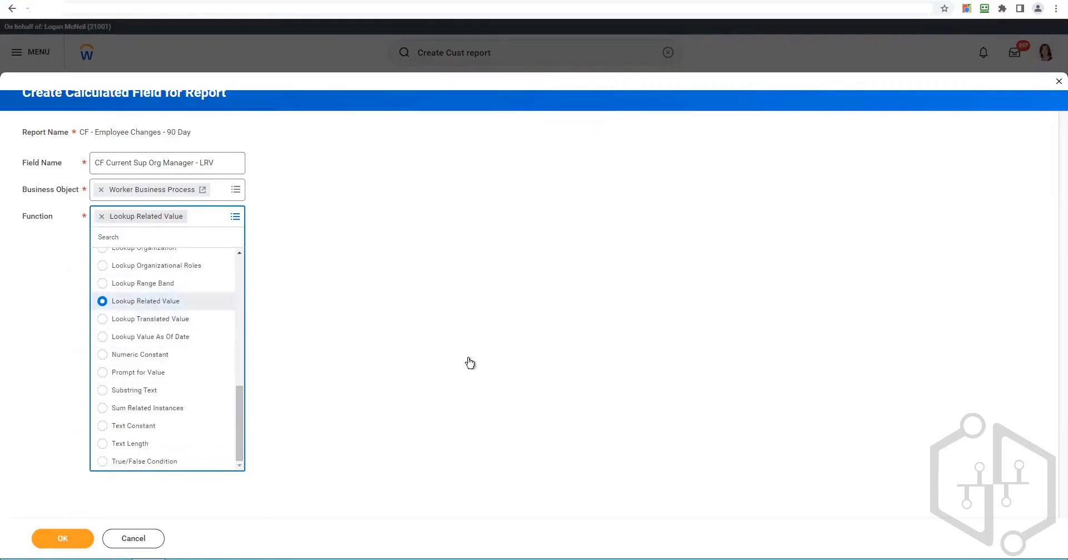
left_click(486, 356)
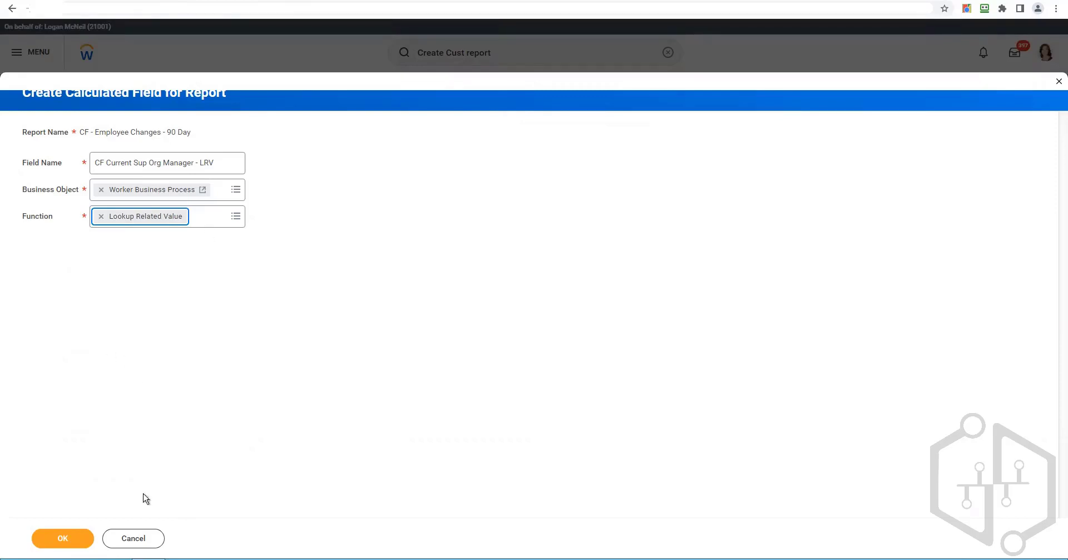
left_click(70, 540)
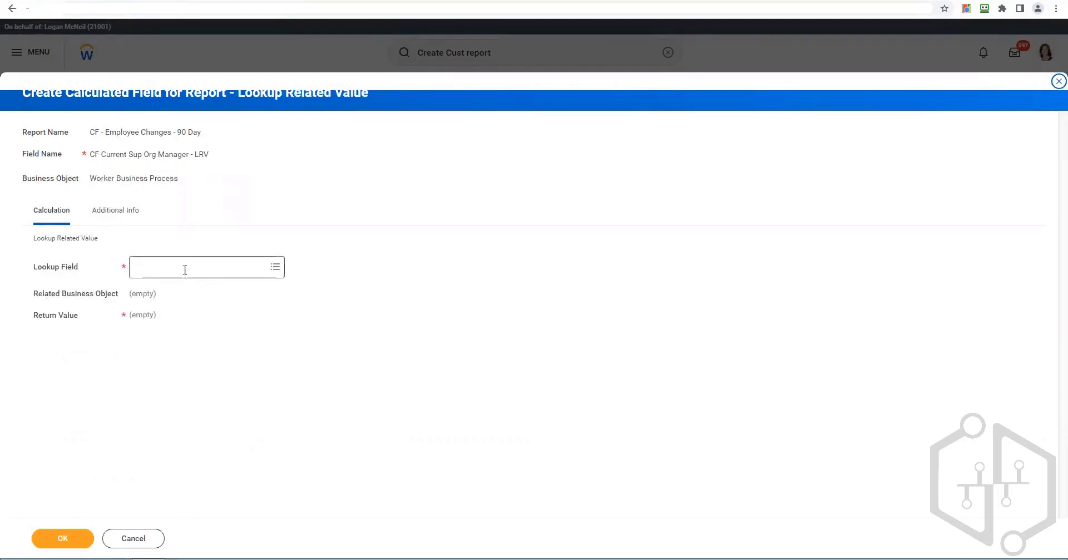
- Find Supervisory Organization - Current, view its field details and set it as the lookup field
left_click(185, 269)
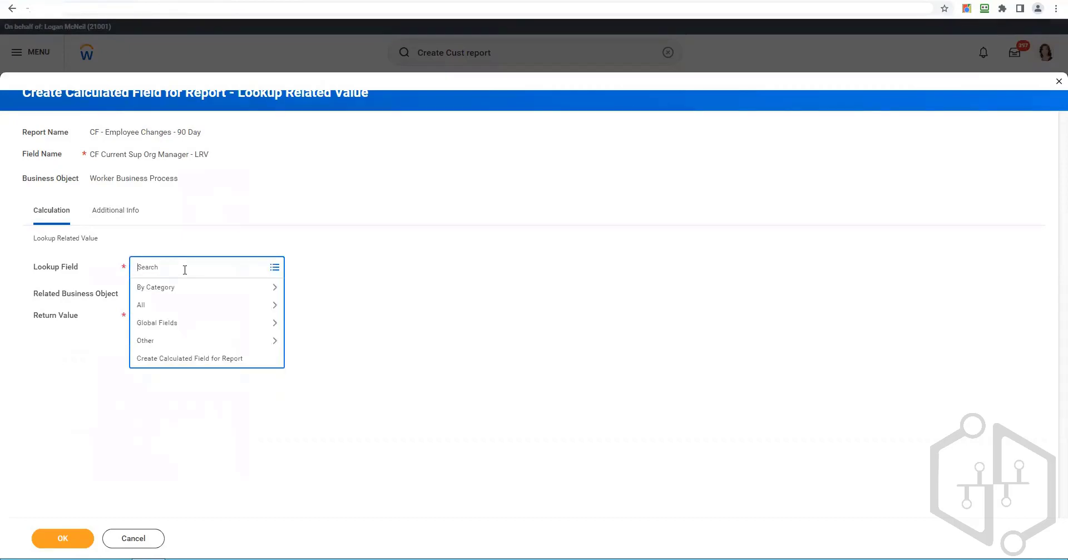
type("C")
type("o")
type("ry Organization Current")
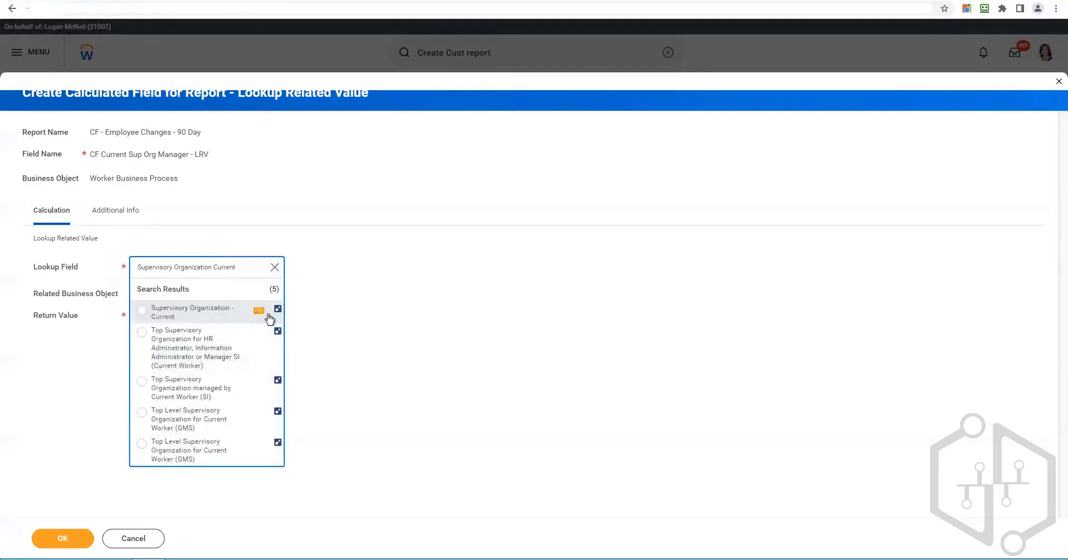
left_click(260, 311)
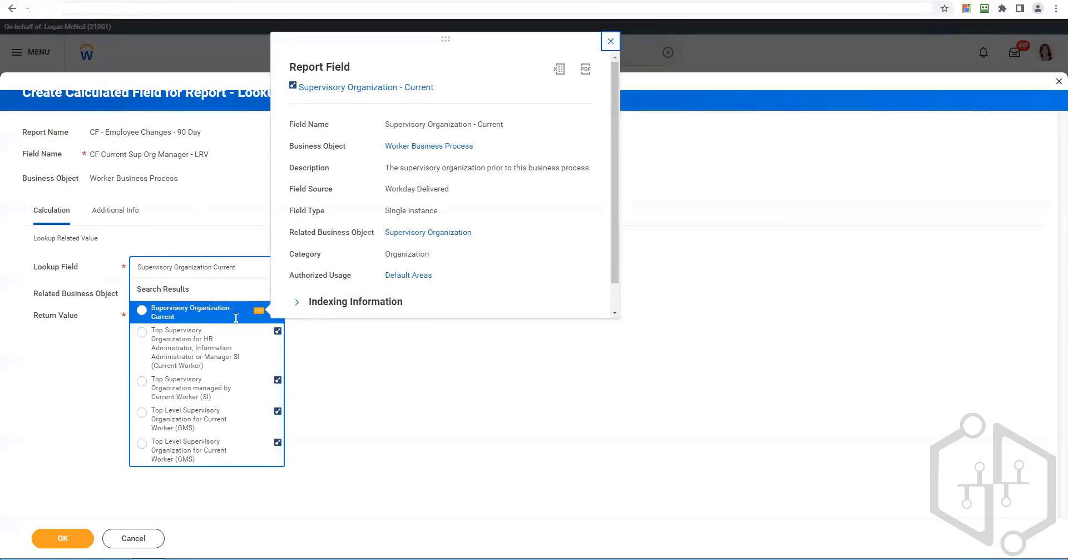
left_click(201, 314)
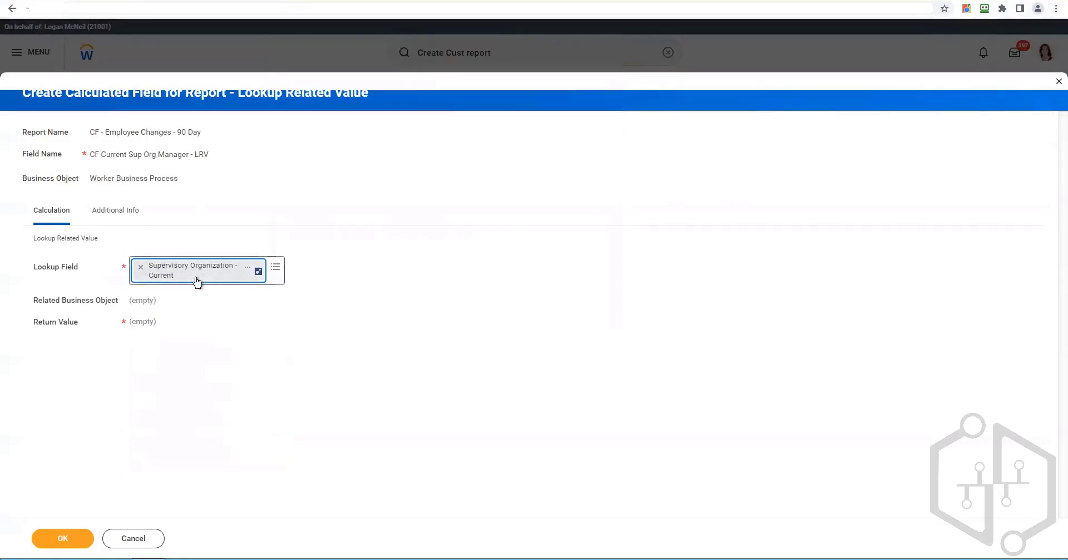
- Set the return value to Supervisory Manager after viewing its field details, and save the calculated field
left_click(206, 321)
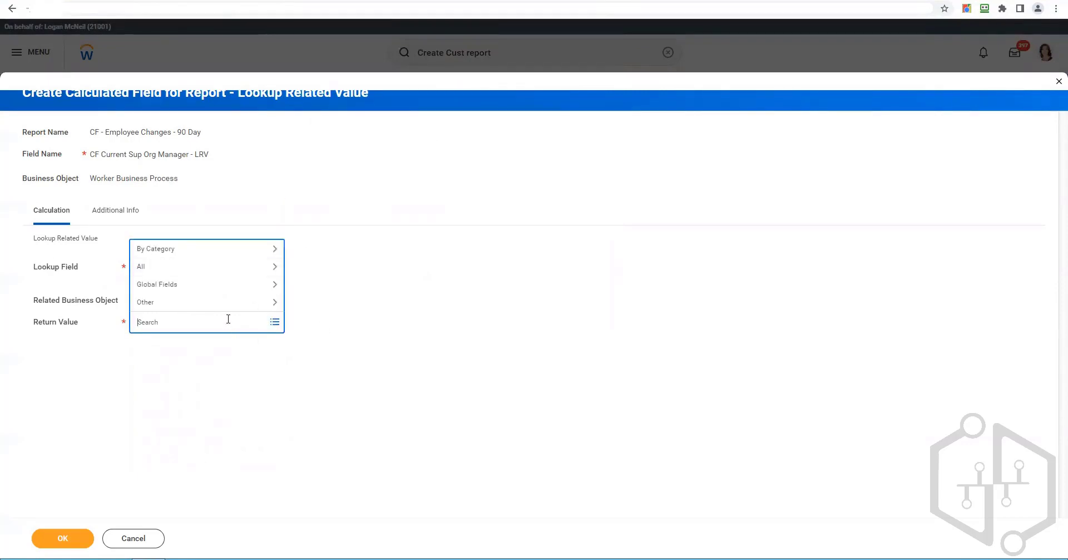
type("Supervisory Manager")
key("Return")
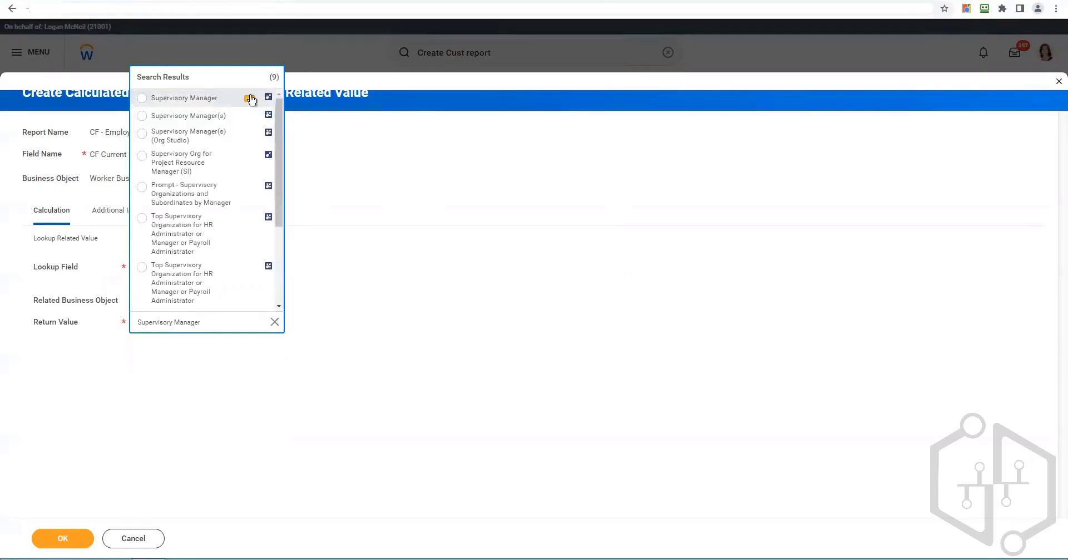
left_click(249, 98)
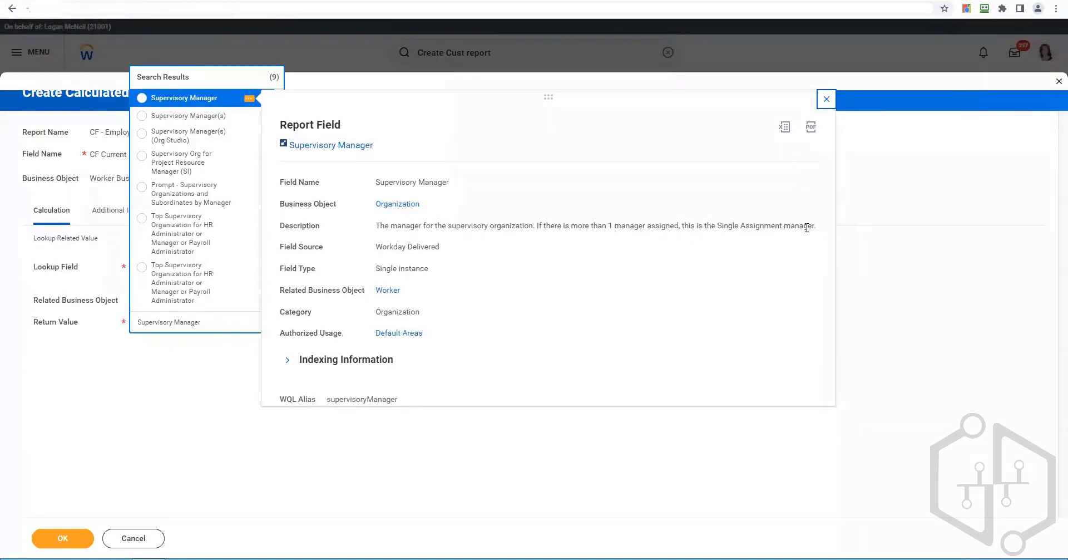
left_click(189, 98)
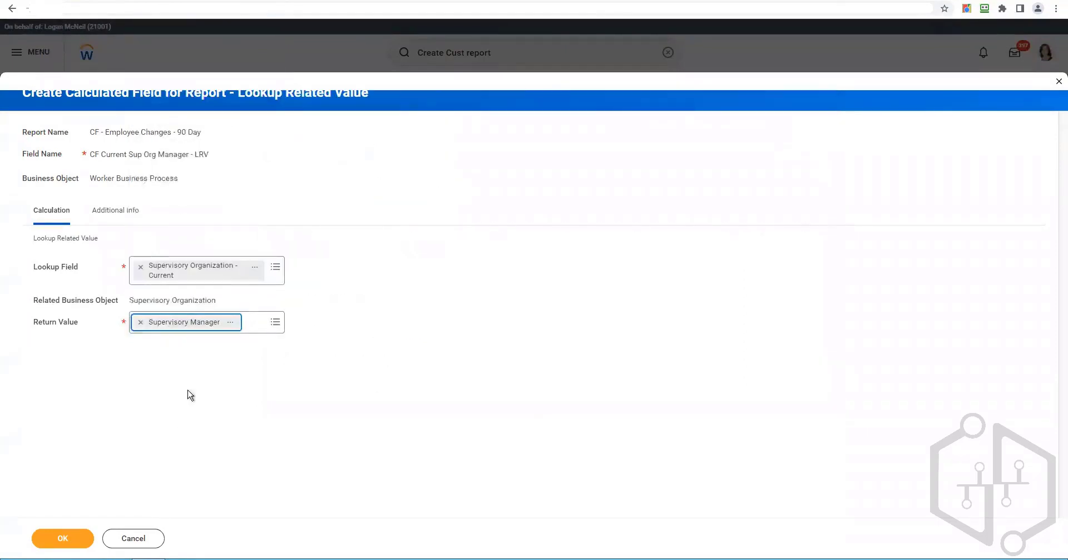
left_click(188, 392)
left_click(59, 538)
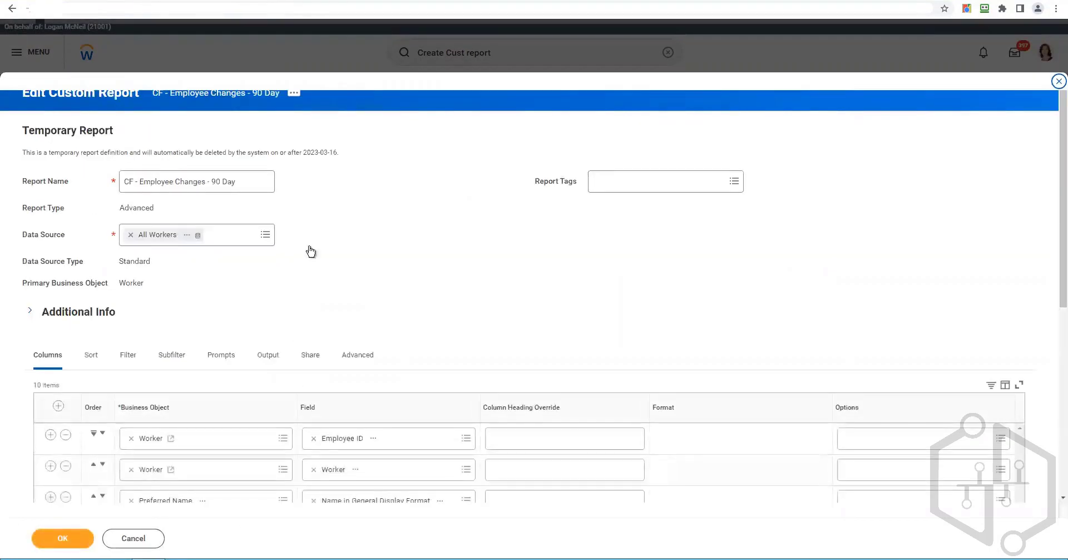
- Add an eleventh column row and override the heading of the CF Current Sup Org Manager - LRV column with "Current Manager"
scroll(289, 317, "down", 6)
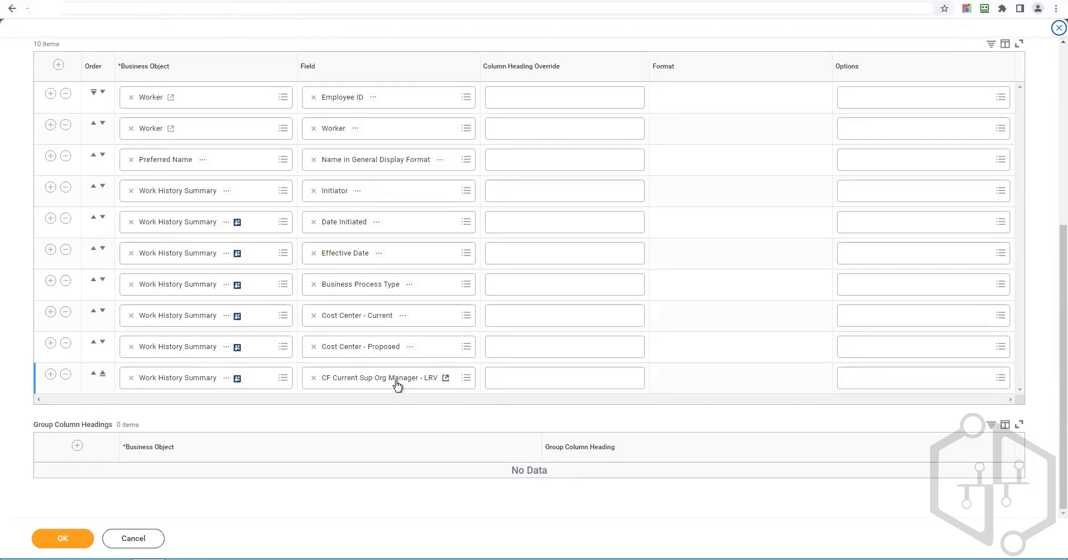
left_click(51, 374)
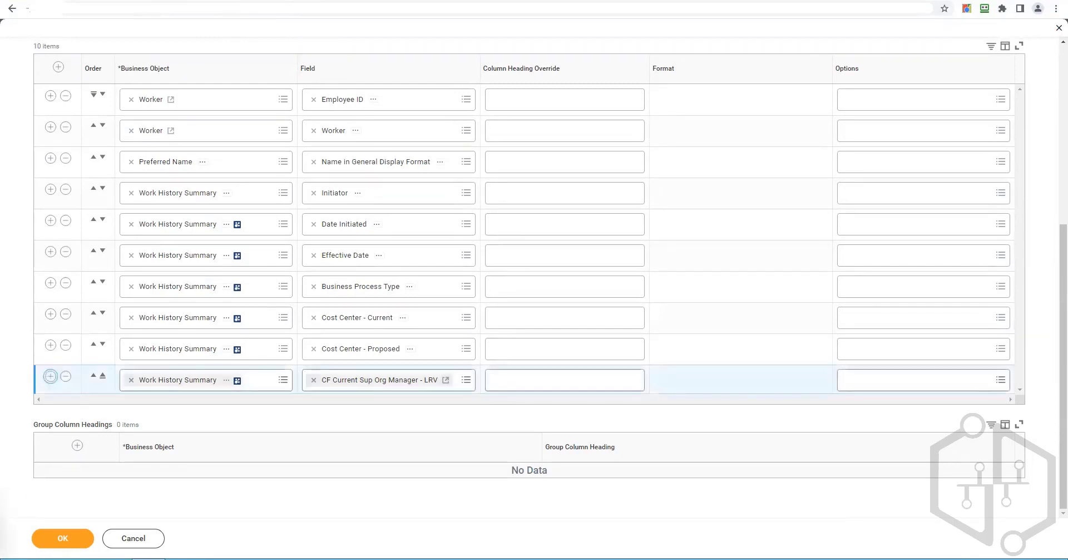
left_click(51, 377)
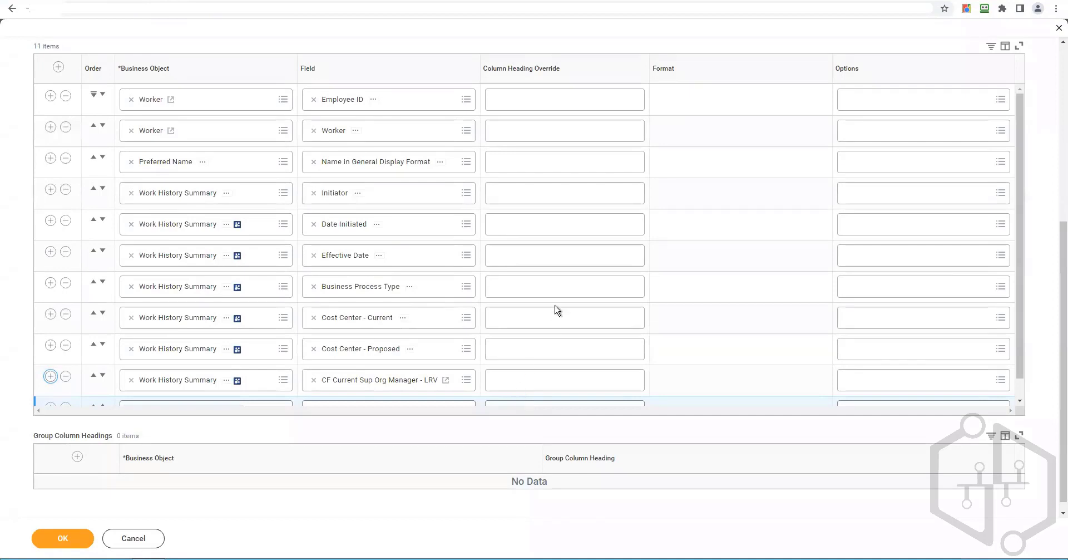
left_click(543, 376)
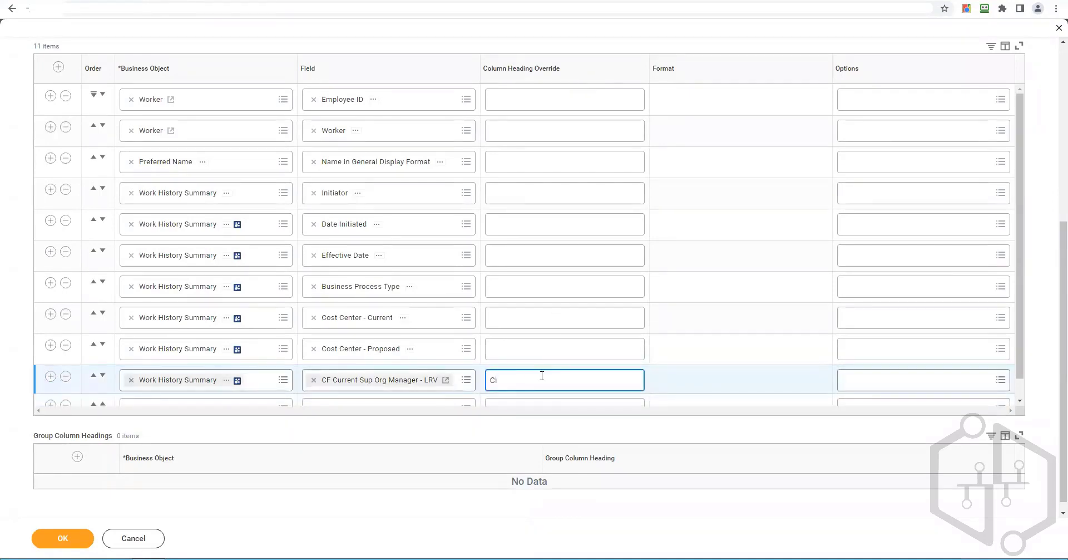
type("Current Manager")
- Start a report calculated field for the empty field of the last Work History Summary row and name it "CF Proposed Sup Org Manager - LRV"
scroll(484, 317, "down", 1)
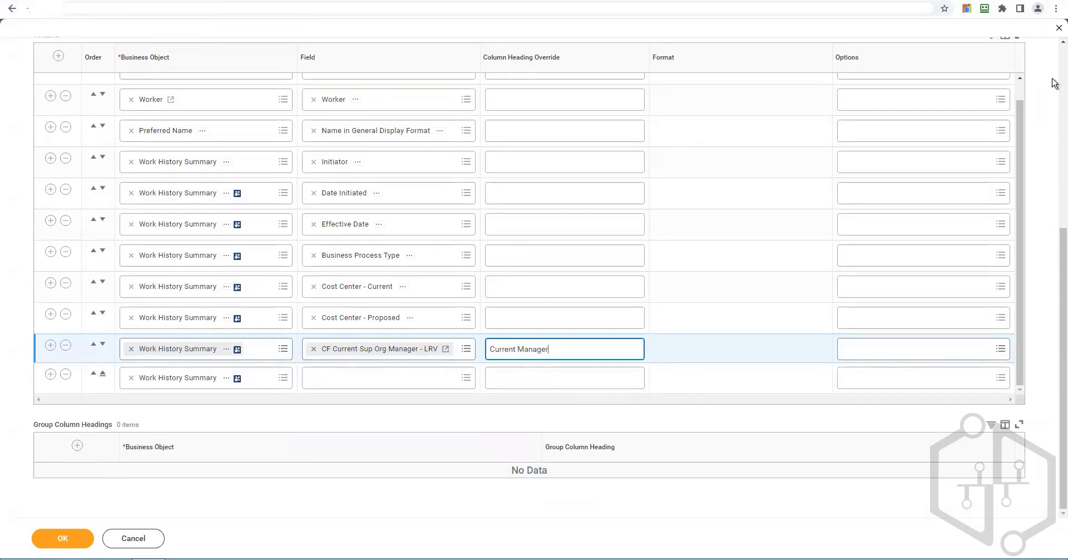
scroll(1053, 83, "up", 5)
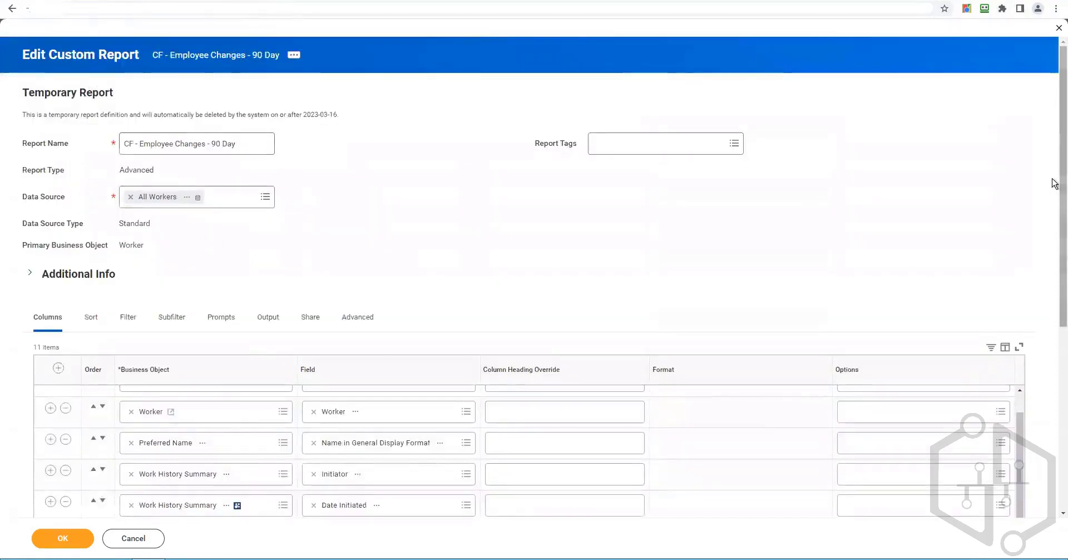
scroll(1052, 494, "down", 6)
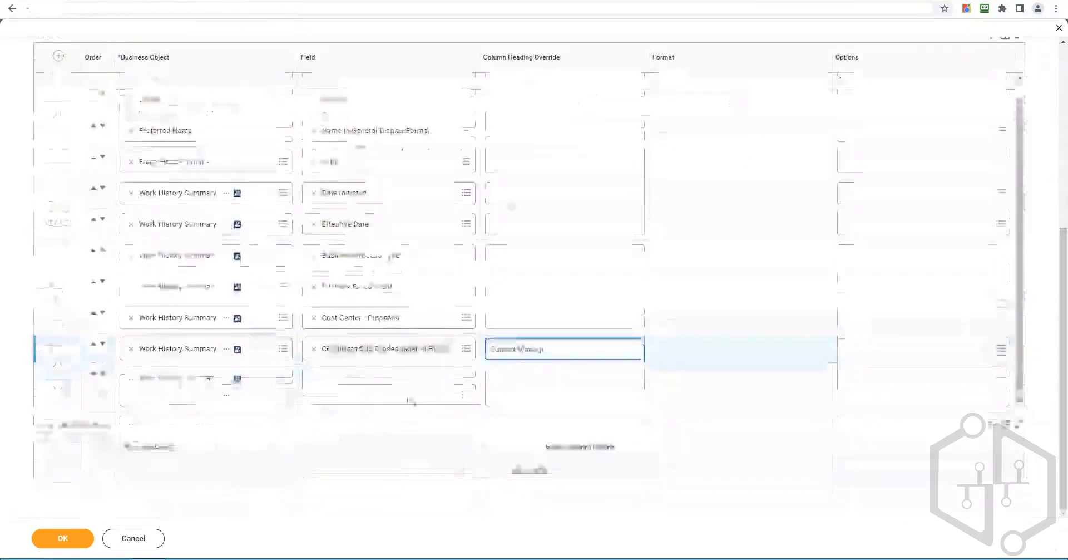
left_click(404, 378)
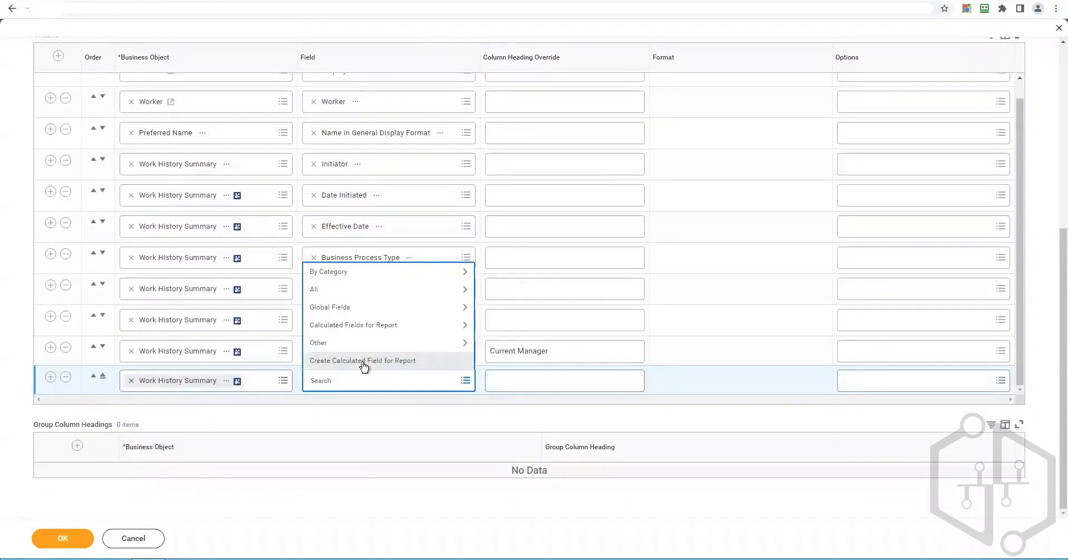
left_click(363, 361)
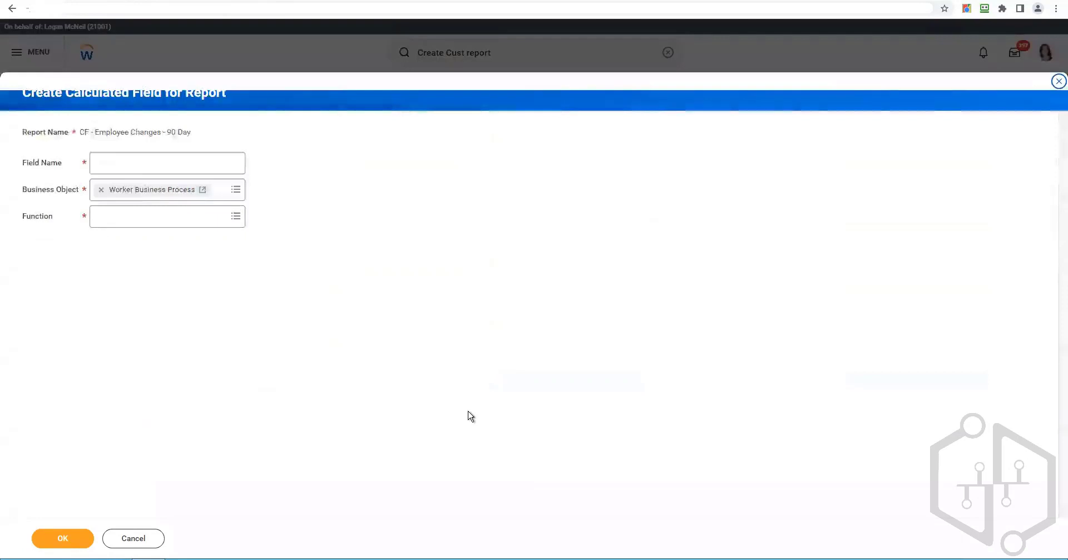
left_click(136, 159)
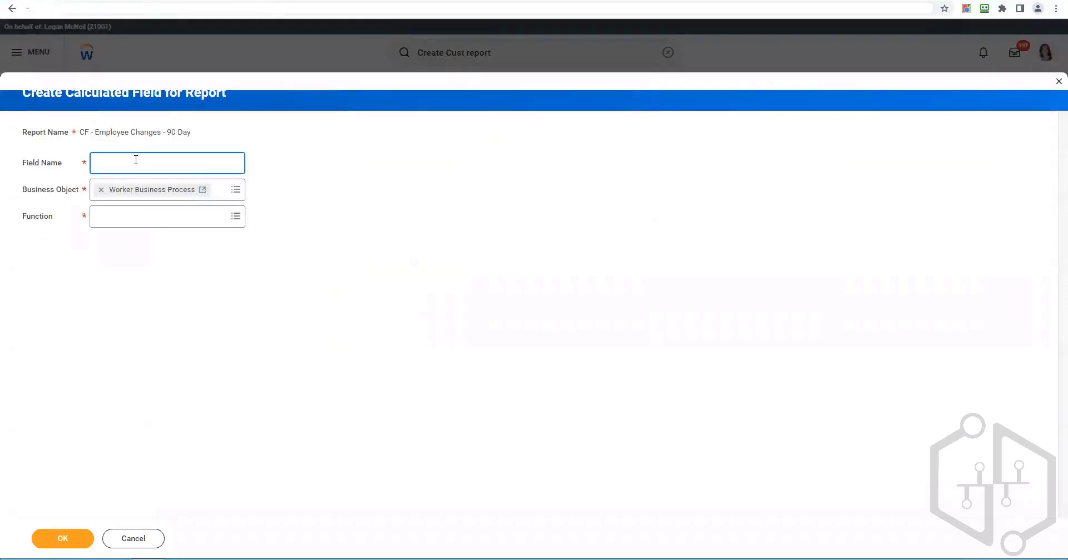
type("CF")
type(" Prop")
type("osed Super")
type("Manager")
type(" - LRV")
key("Tab")
key("Tab")
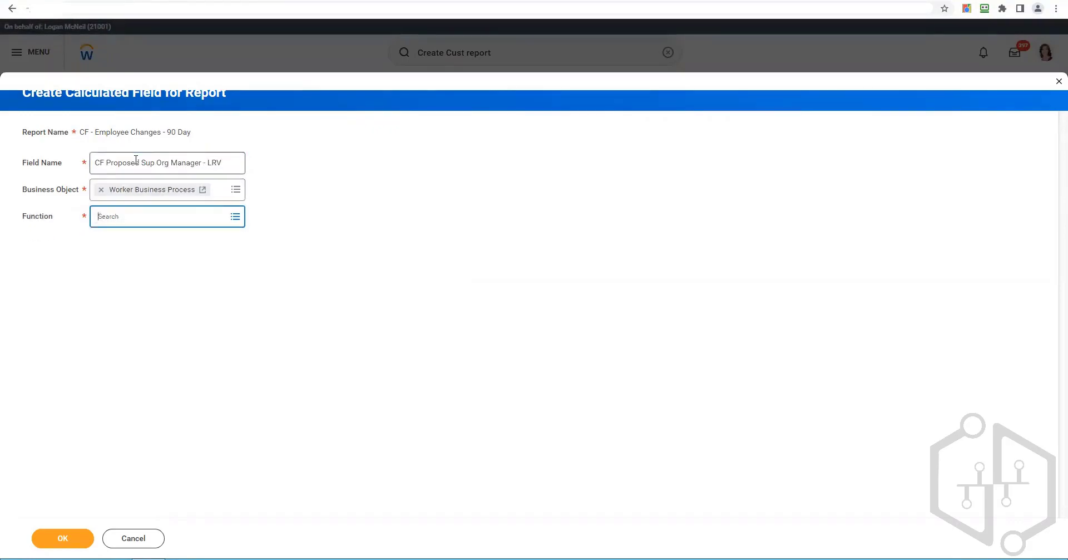
- Set the proposed manager field's function to Lookup Related Value using "LRV" and continue to its calculation definition
type("LRV")
key("Return")
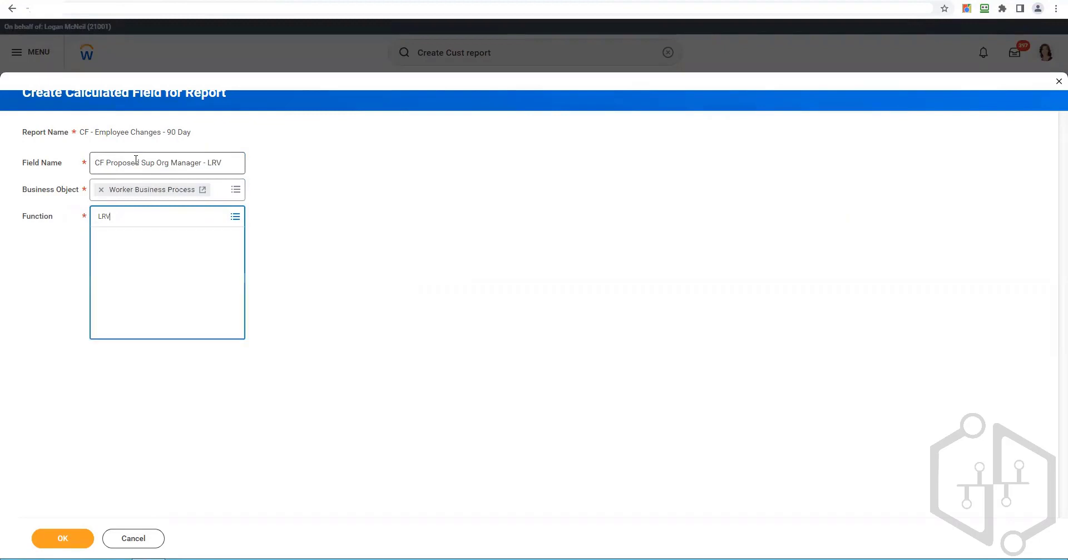
left_click(78, 542)
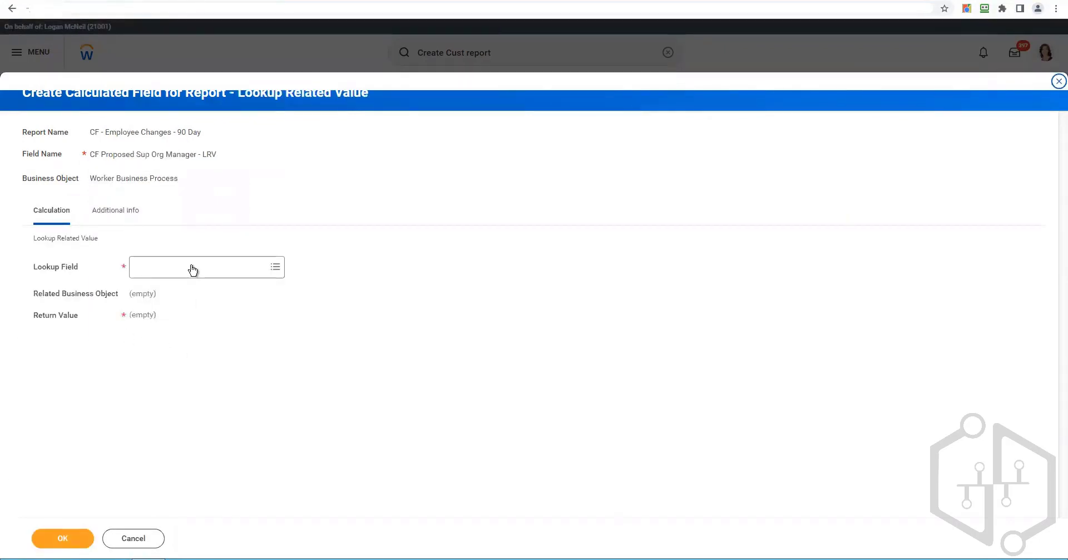
- Set the lookup field to "Supervisory Organization Proposed" with Supervisory Manager as the return value, and save the calculated field
left_click(191, 268)
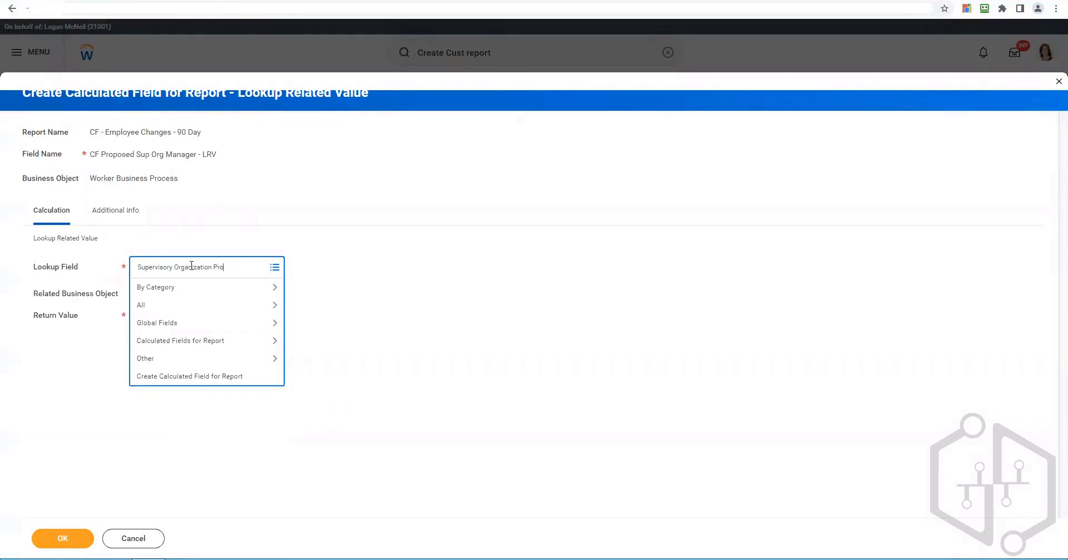
key("Return")
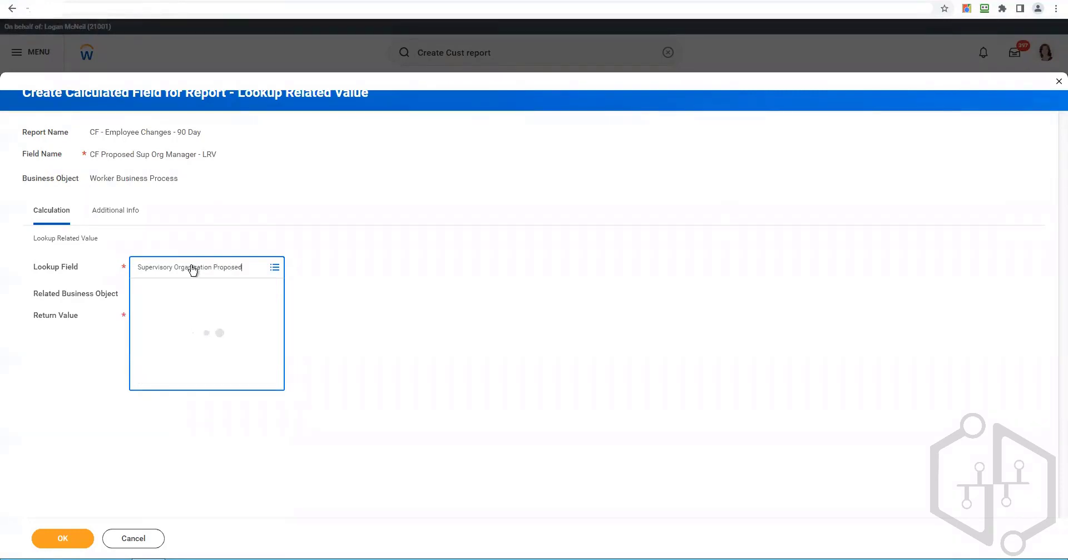
left_click(168, 323)
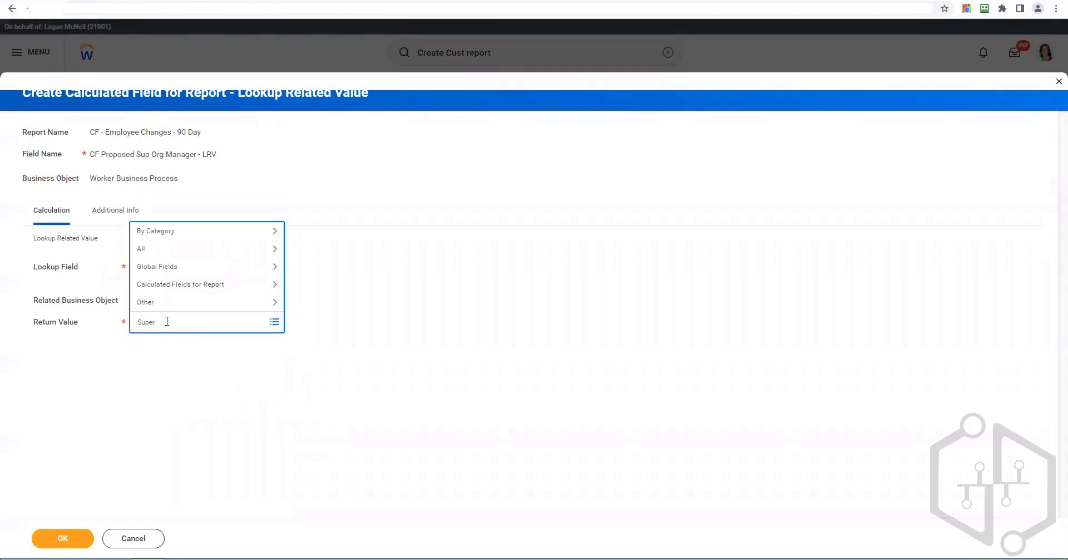
key("Return")
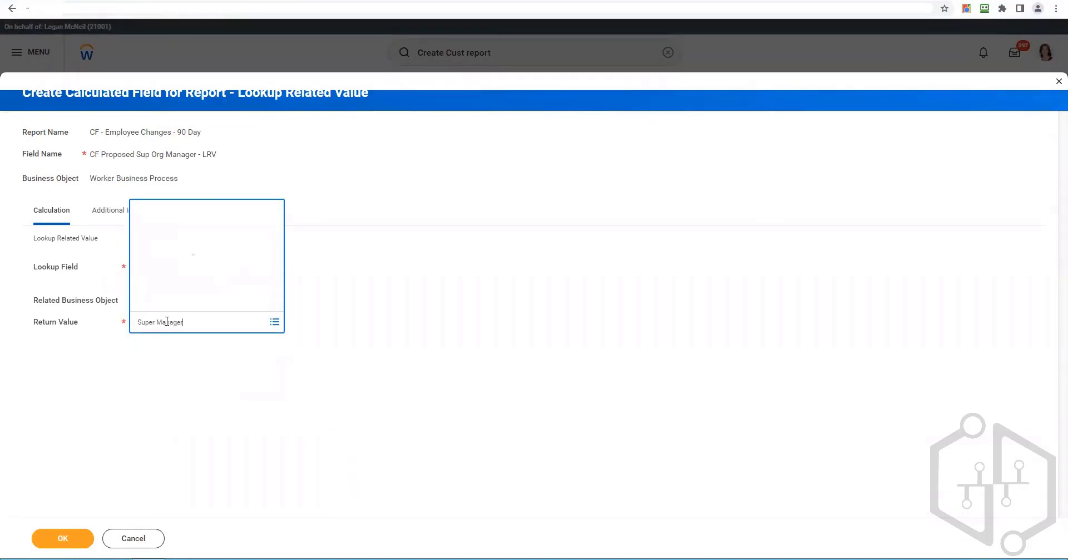
left_click(210, 100)
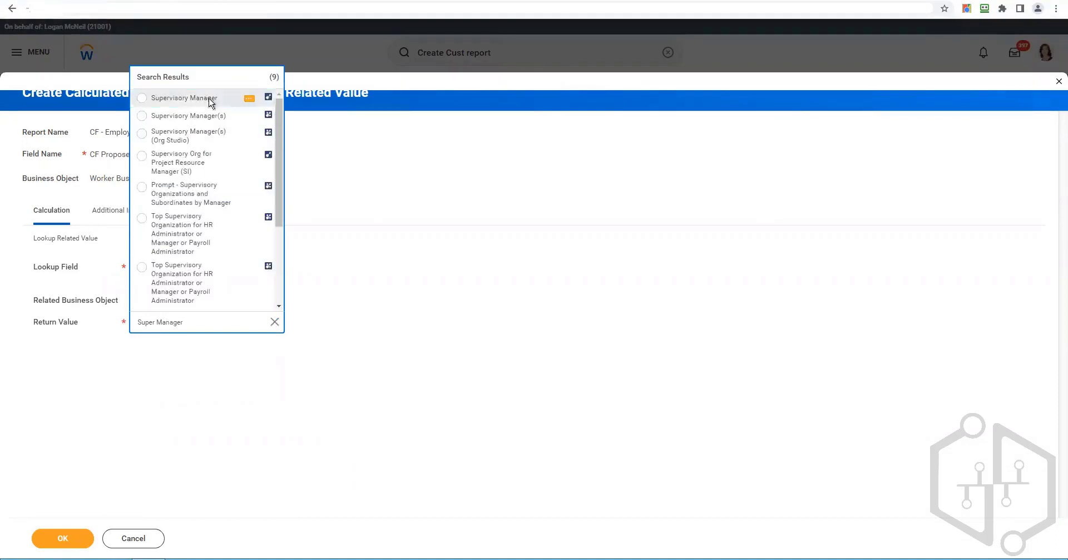
left_click(69, 536)
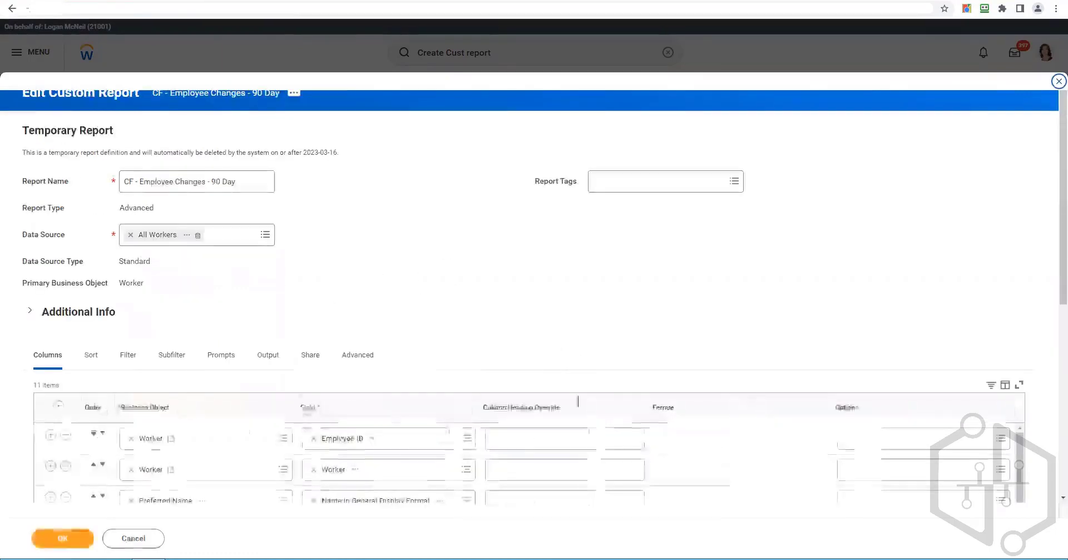
- Add an instance filter condition to the report and set its field to Active Status after viewing the field's details
scroll(593, 336, "down", 3)
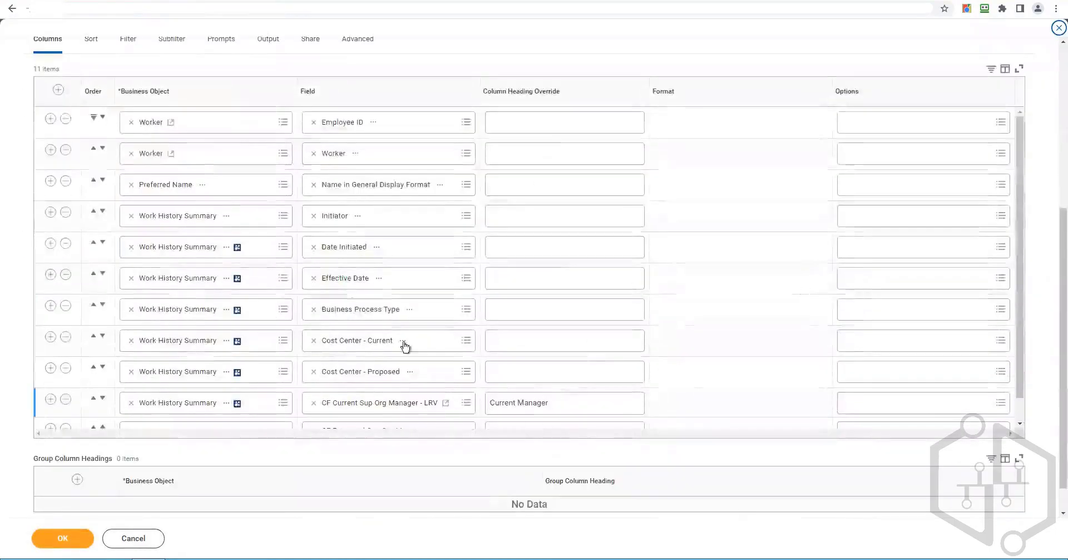
scroll(437, 414, "down", 1)
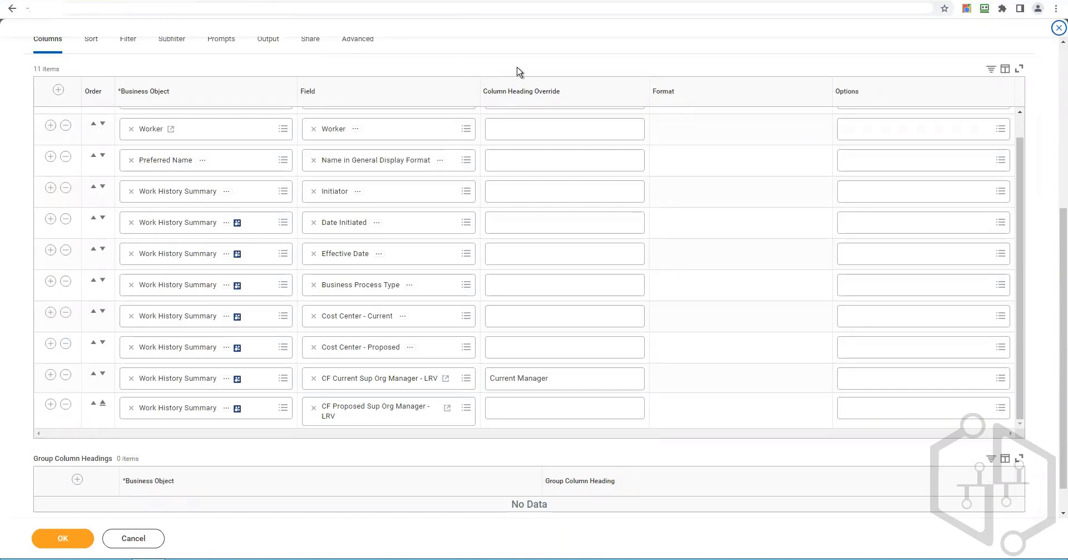
scroll(517, 72, "up", 5)
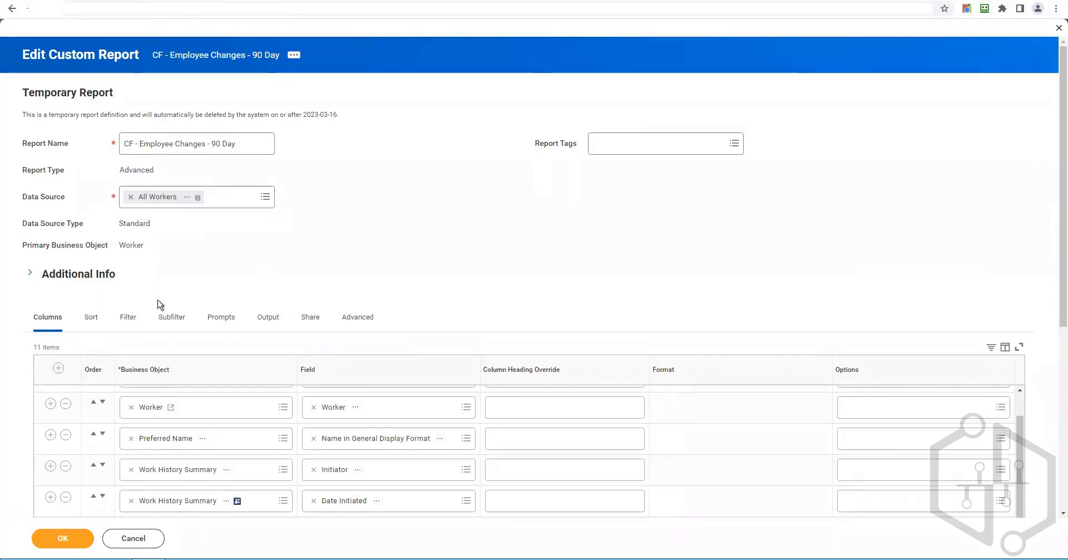
left_click(123, 323)
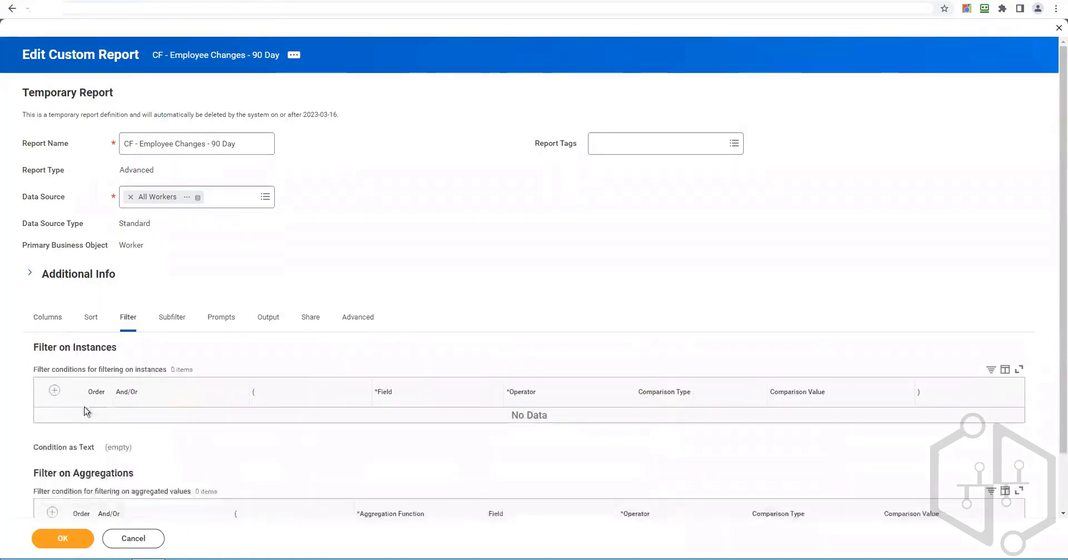
left_click(56, 394)
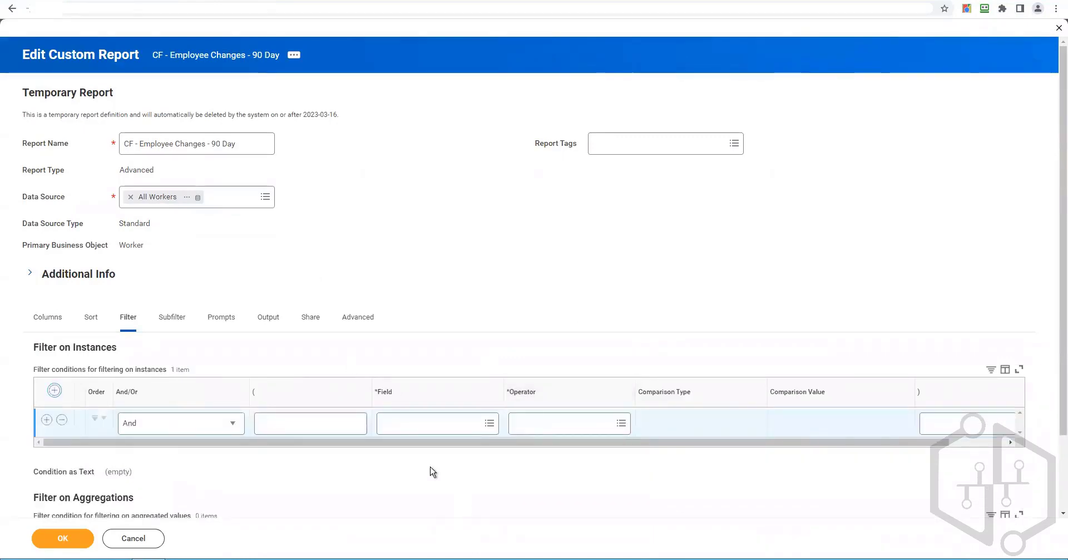
left_click(409, 426)
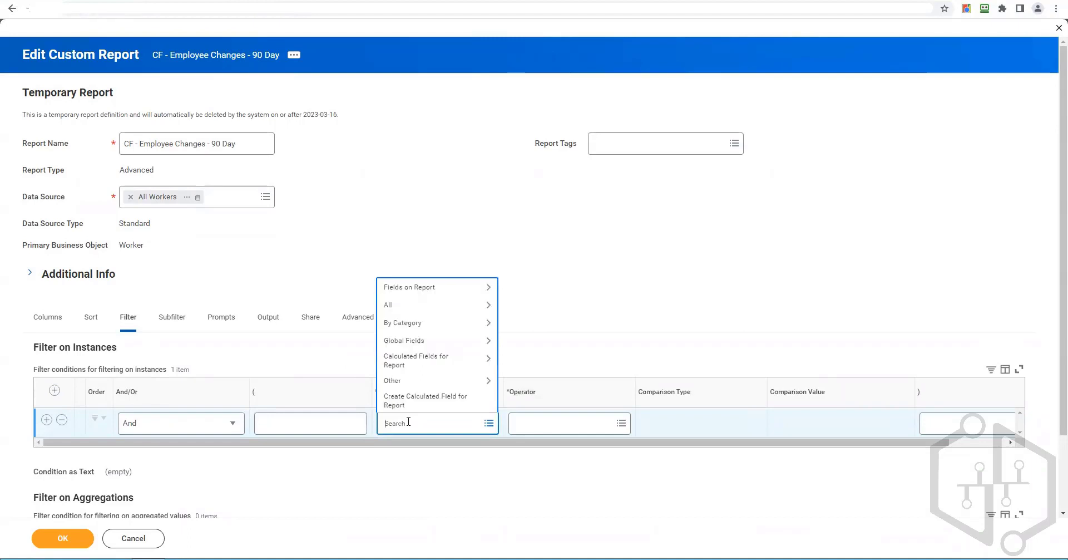
type("active status")
key("Return")
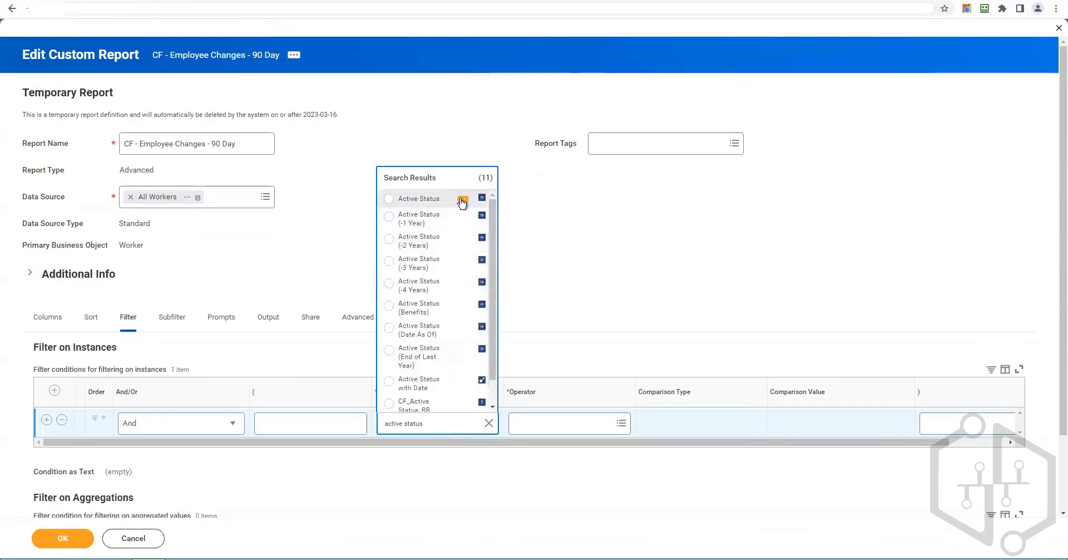
left_click(463, 201)
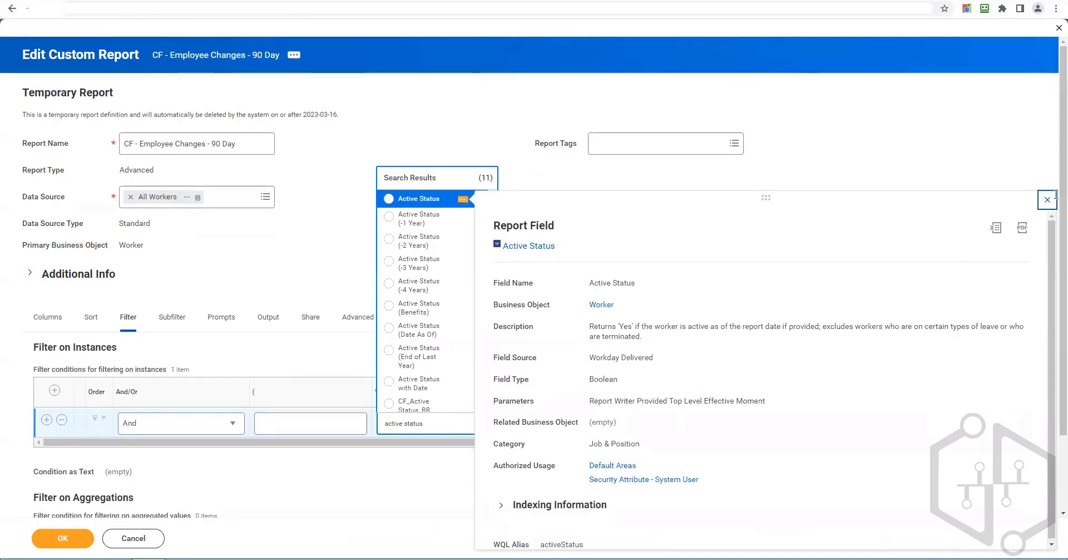
left_click(503, 170)
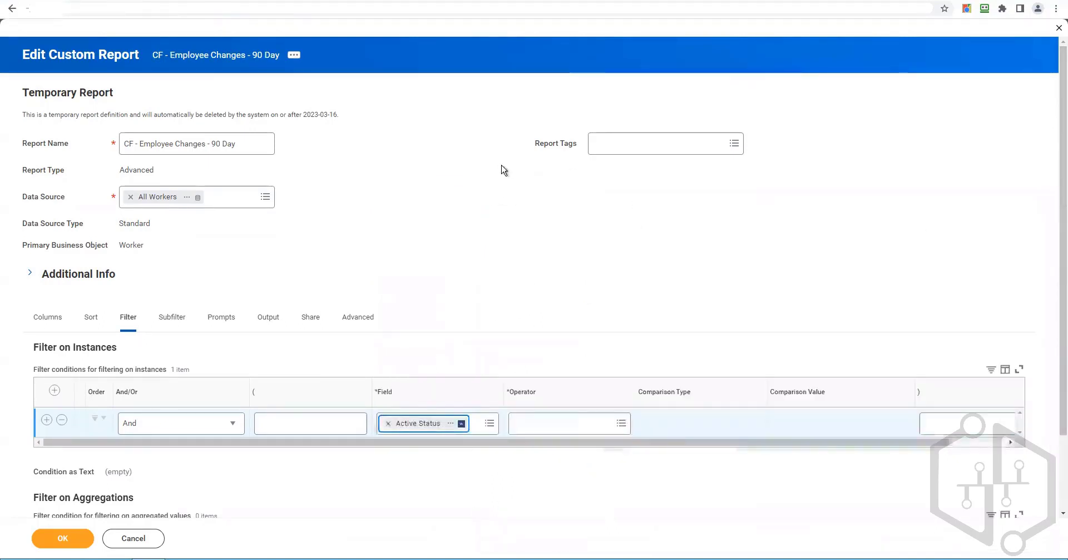
- Set the Active Status condition's operator to "equal to" and enable its comparison value
left_click(542, 429)
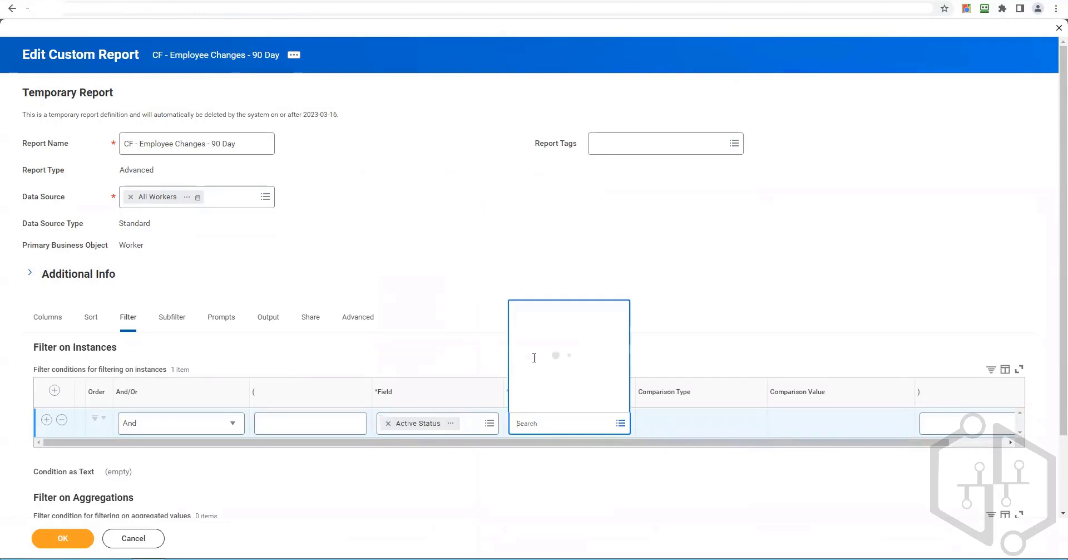
left_click(561, 391)
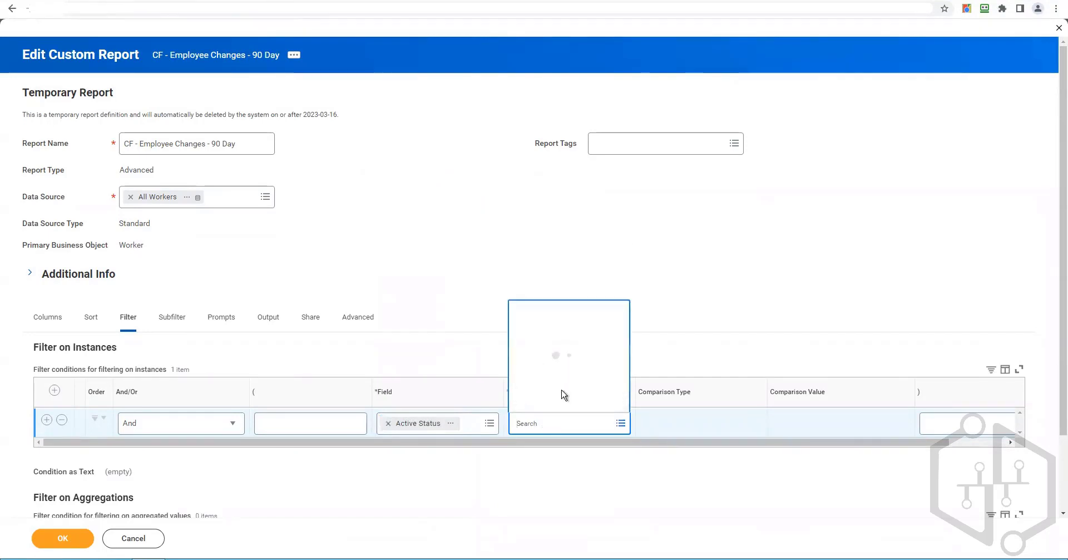
left_click(540, 390)
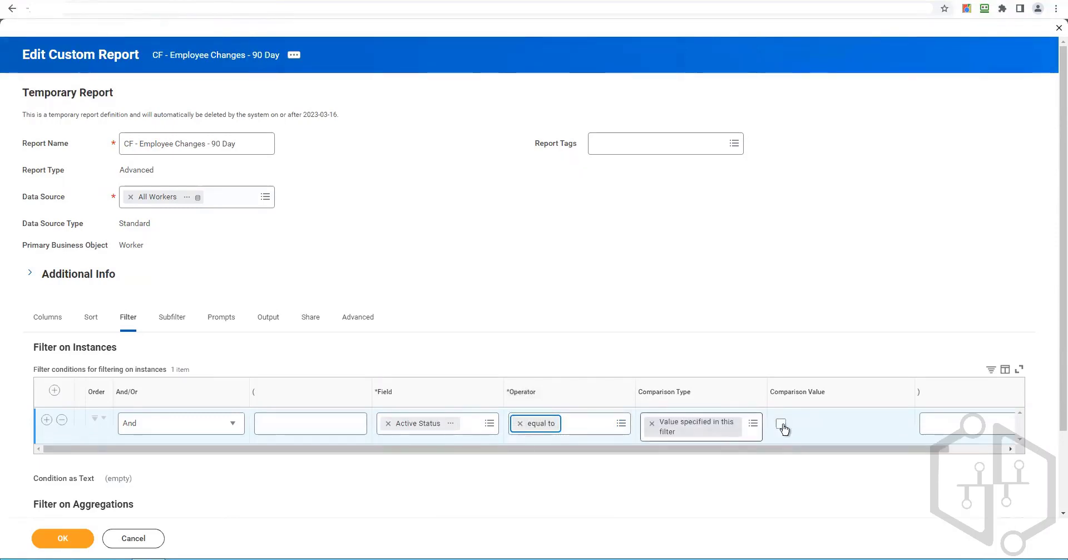
left_click(780, 426)
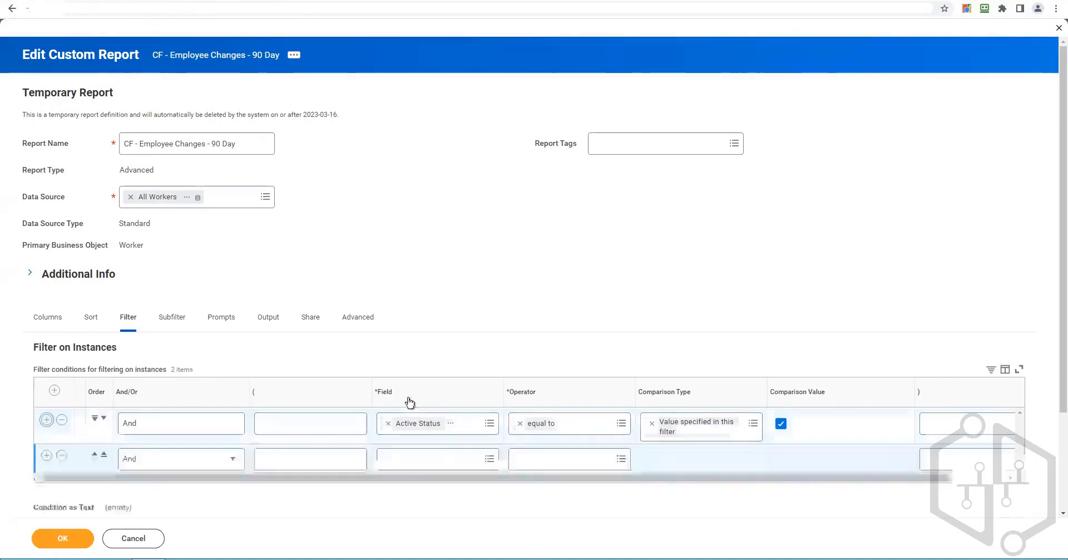
- Add a second instance filter condition on the Cost Center field with the operator "in the selection list"
scroll(450, 513, "down", 2)
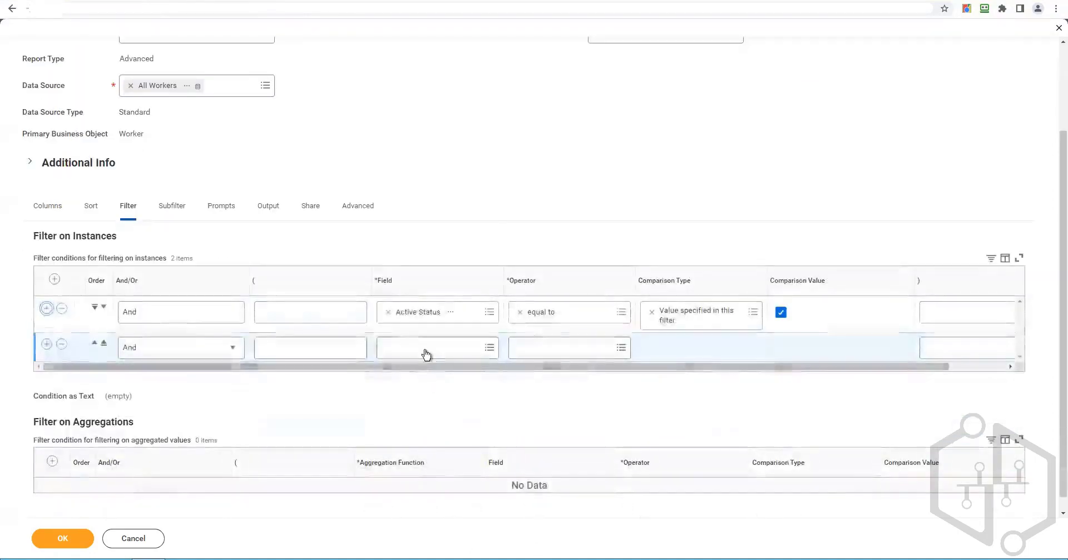
left_click(426, 349)
type("cost")
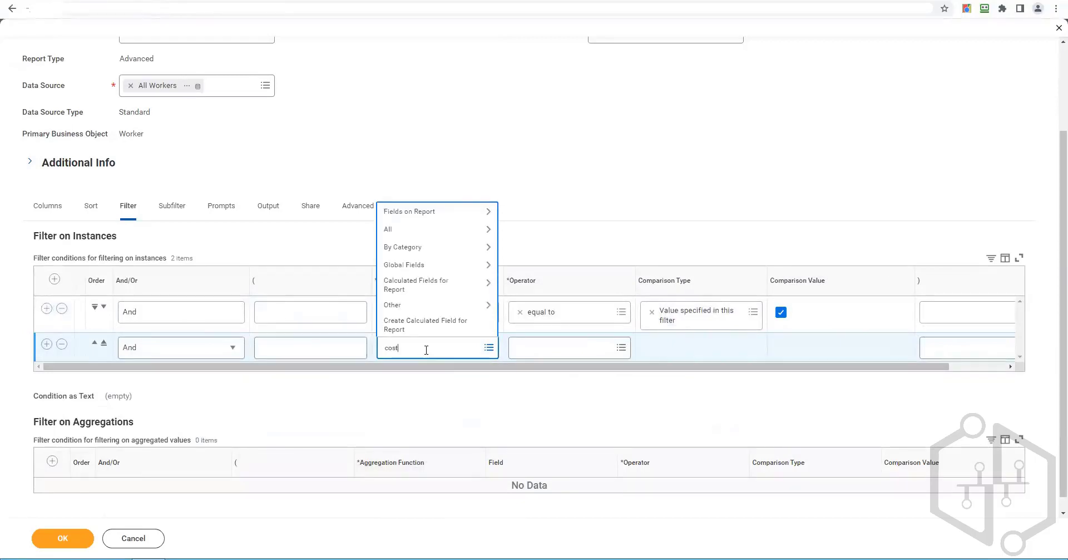
type(" center")
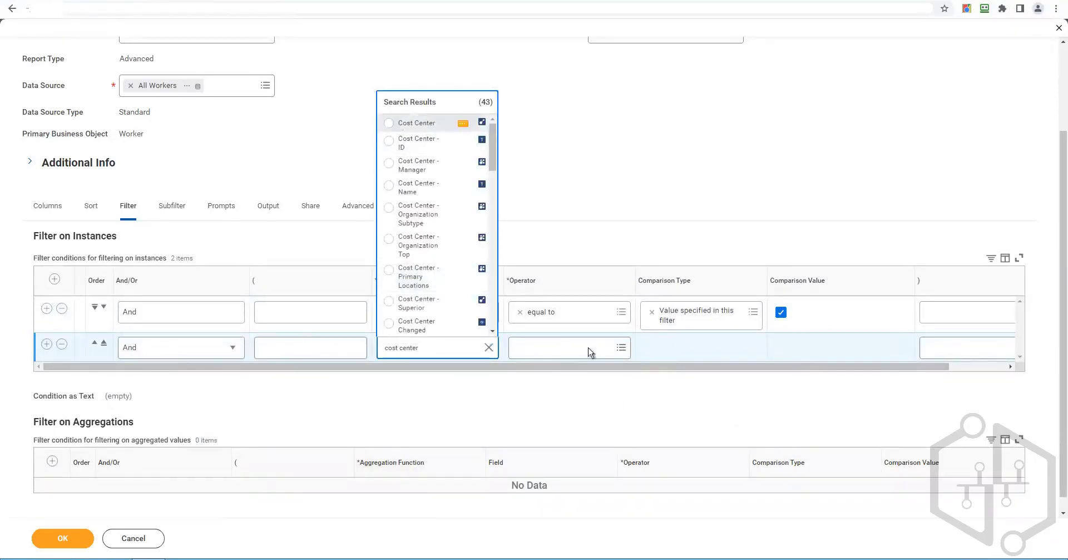
key("Return")
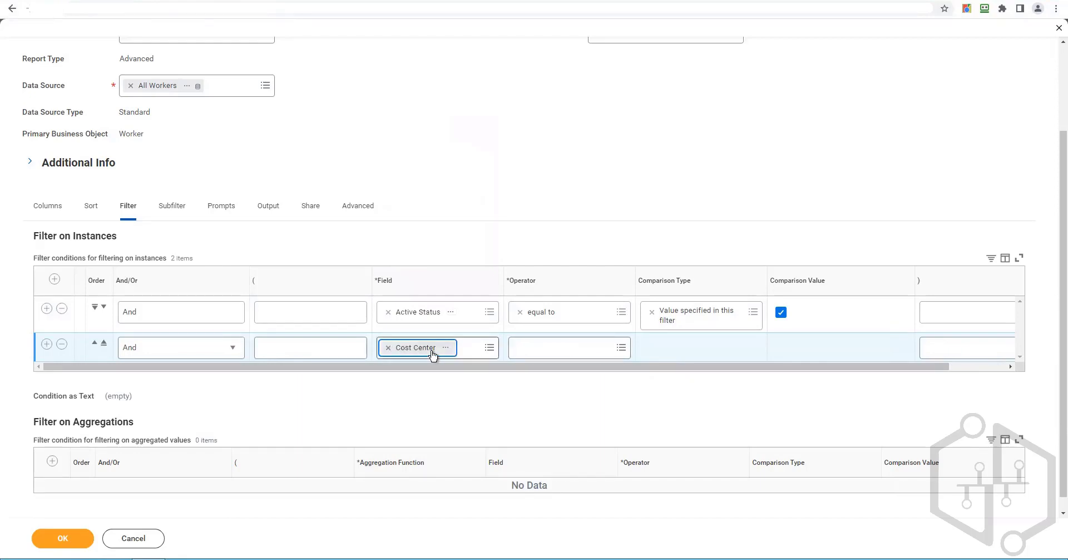
left_click(559, 350)
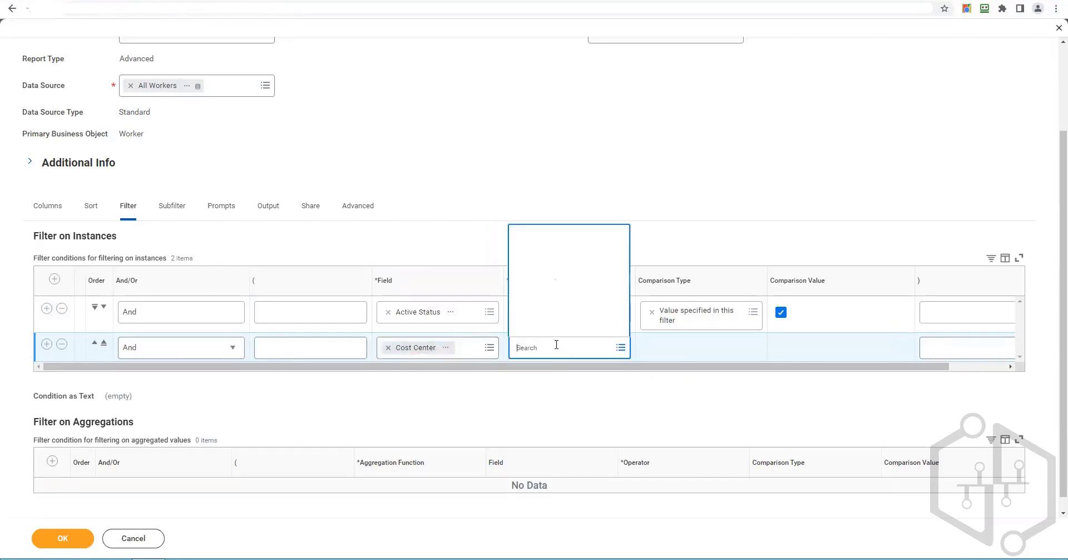
left_click(562, 310)
left_click(550, 279)
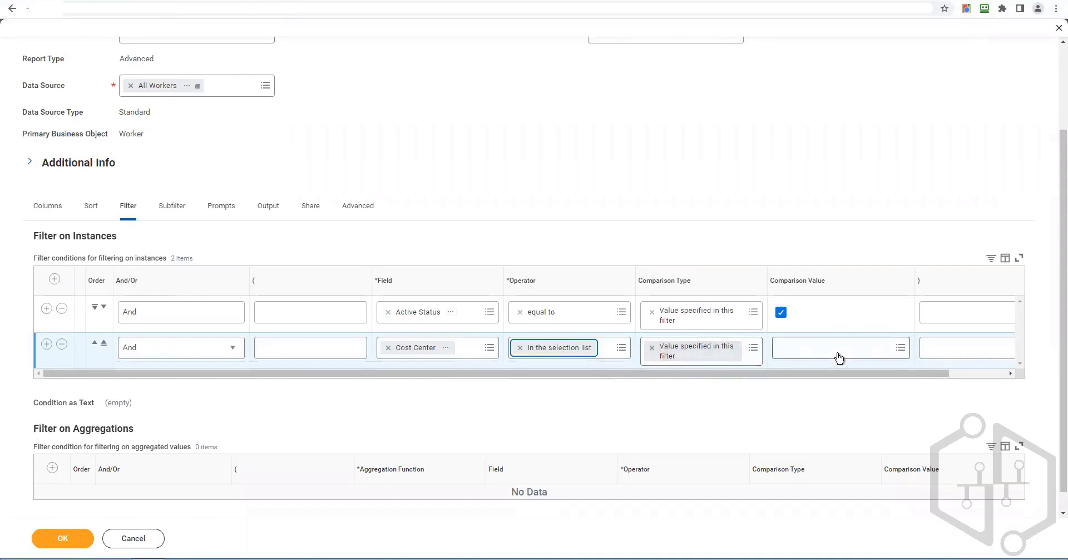
- Browse all cost centers for the comparison value, search for "CEO" and select 10000 Office of CEO
left_click(838, 353)
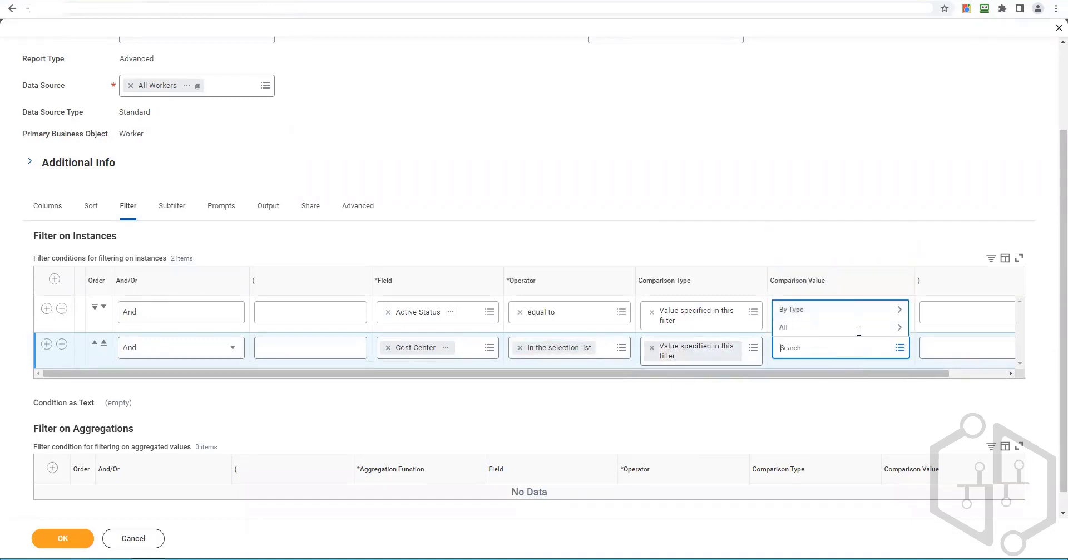
left_click(846, 329)
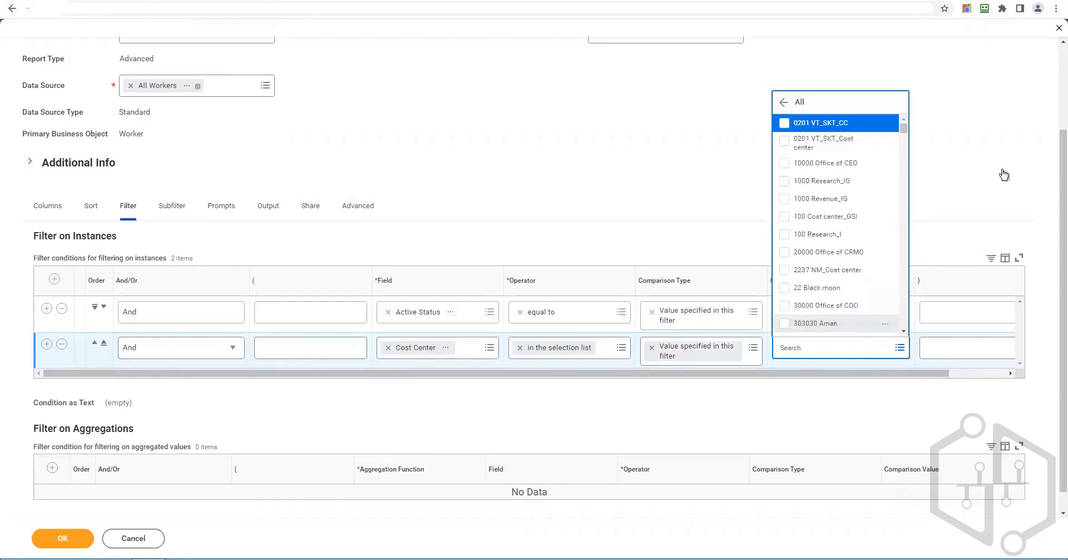
left_click_drag(904, 129, 898, 527)
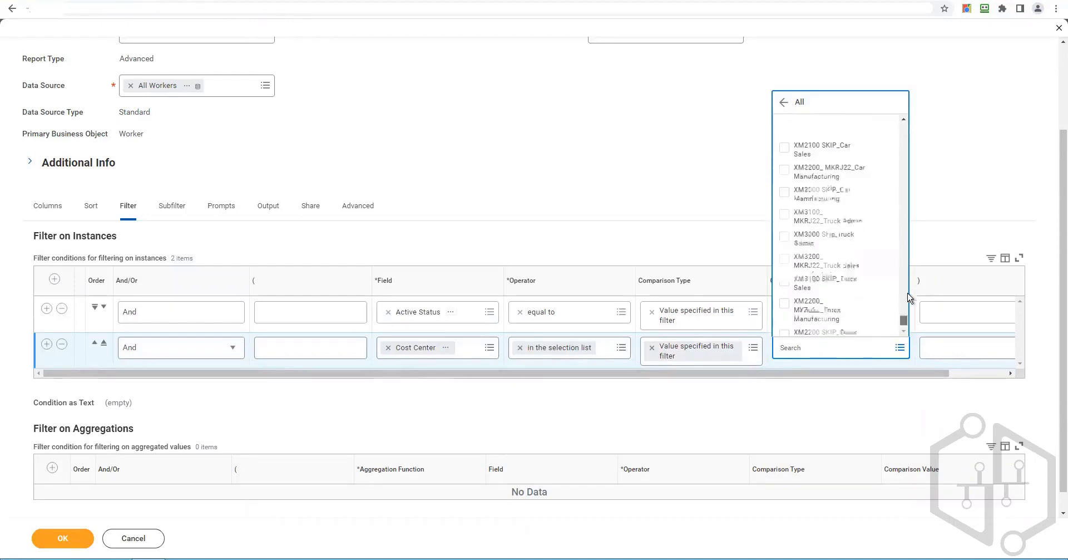
left_click_drag(908, 294, 907, 282)
left_click(861, 347)
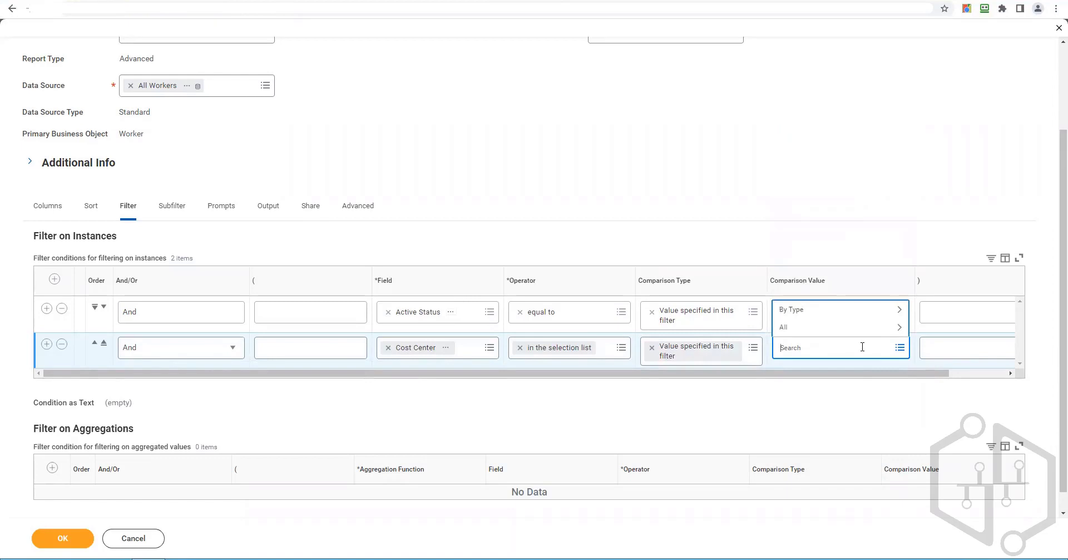
key("Return")
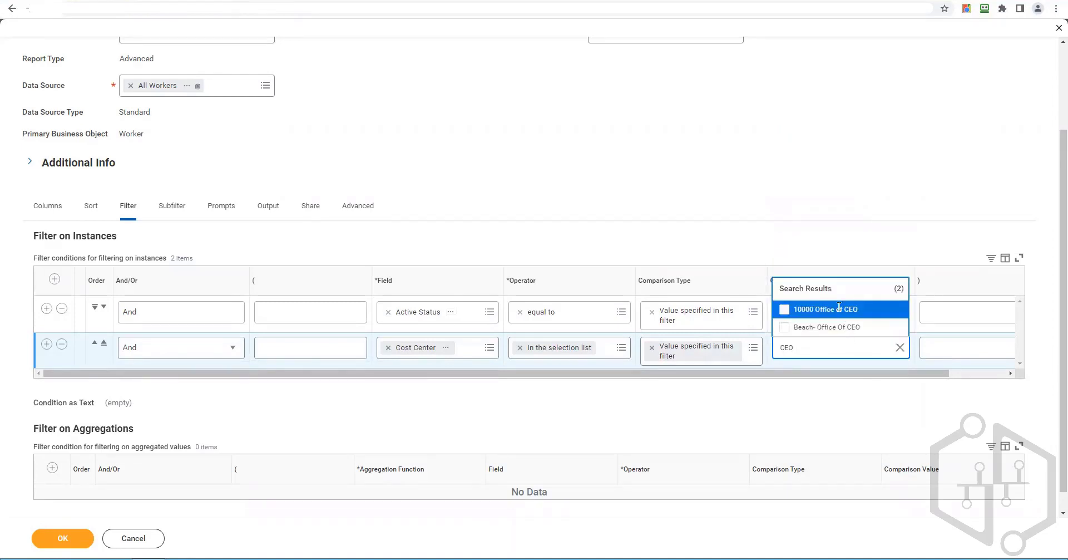
key("Return")
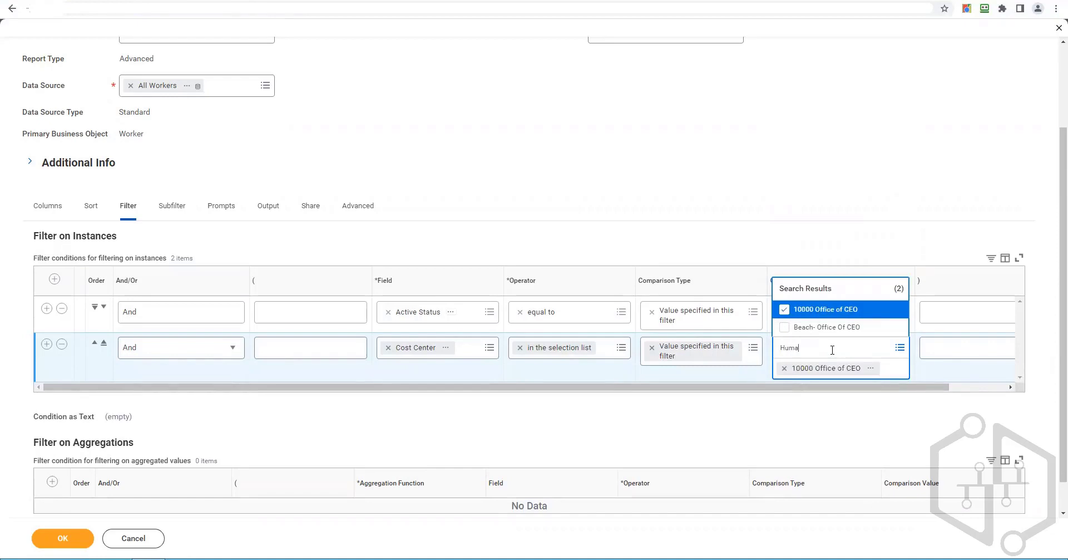
- Search the cost centers for "Human Resource" and "HR", and add 41500 HR Operations and 41600 HR Services to the comparison value
type("Human Resource")
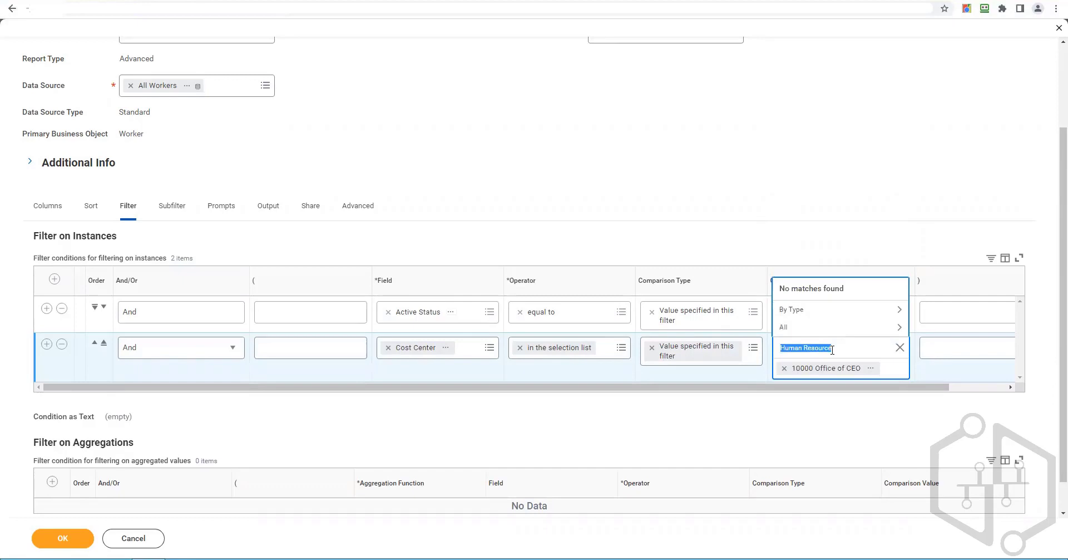
type("HR")
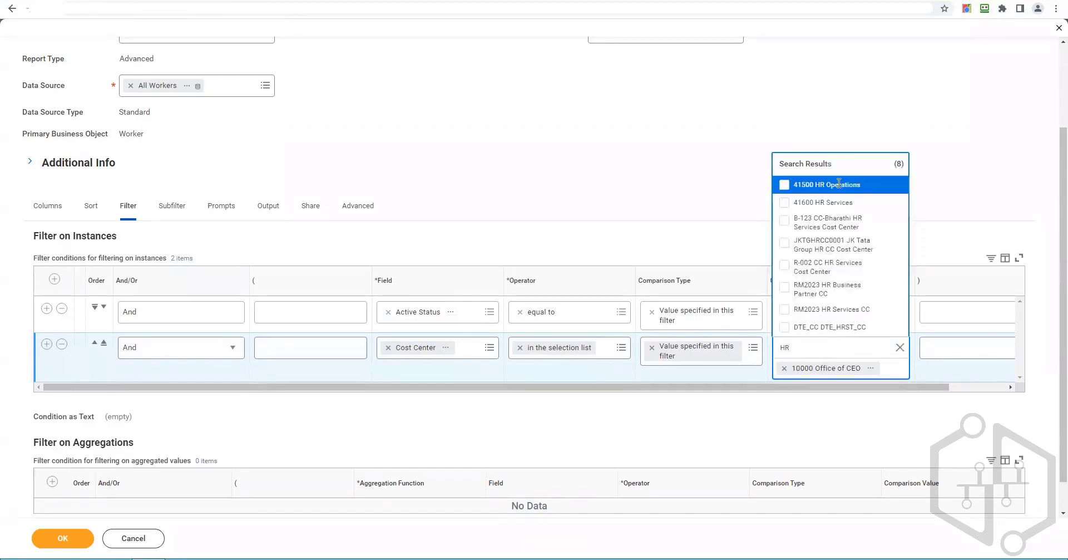
left_click(839, 185)
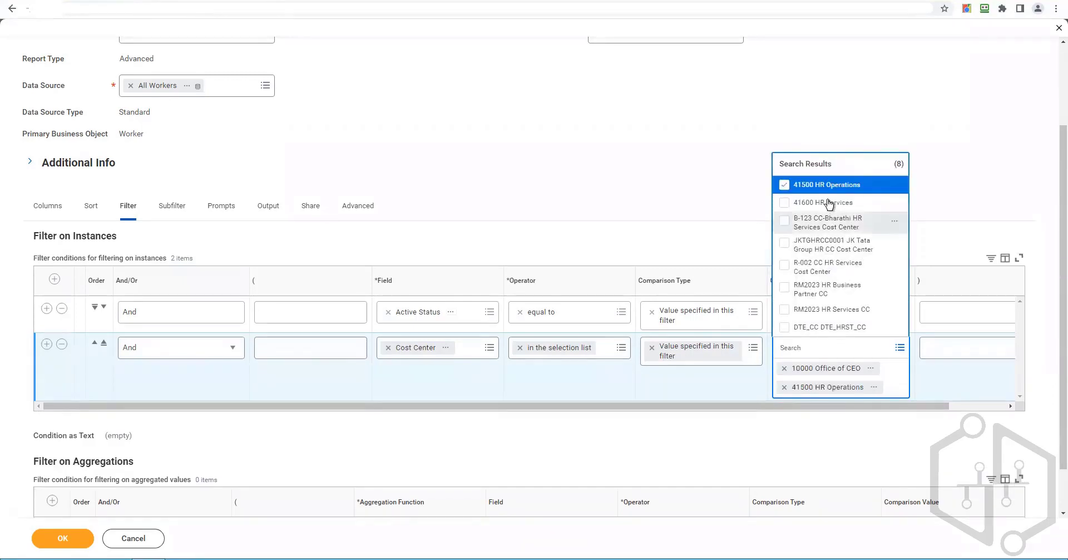
left_click(829, 203)
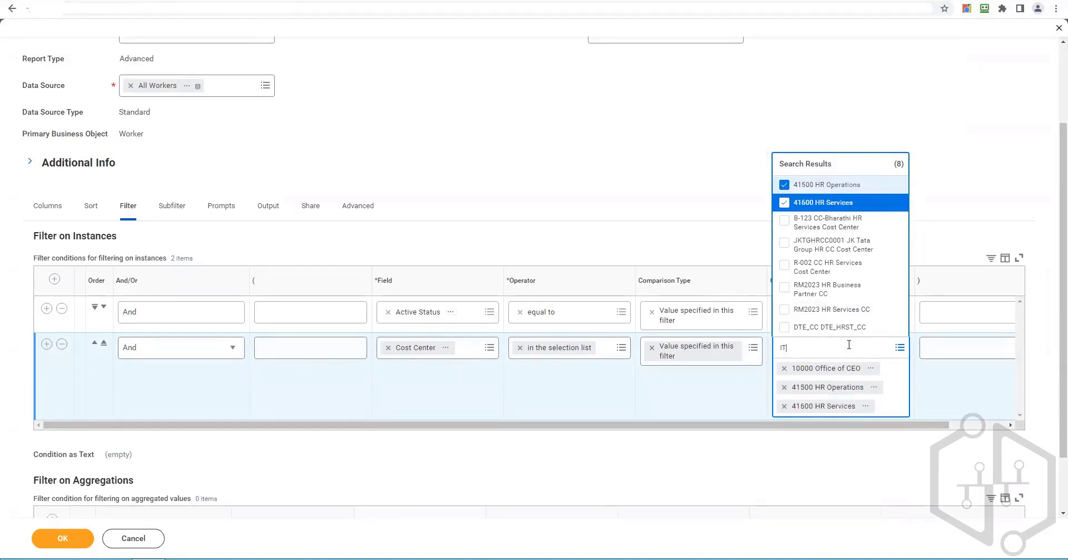
- Search the cost centers for "IT" and add 61120 IT HelpDesk, 61100 IT Services Mgmt and 61200 IT Operations Mgmt to the comparison value
type("IT")
key("Return")
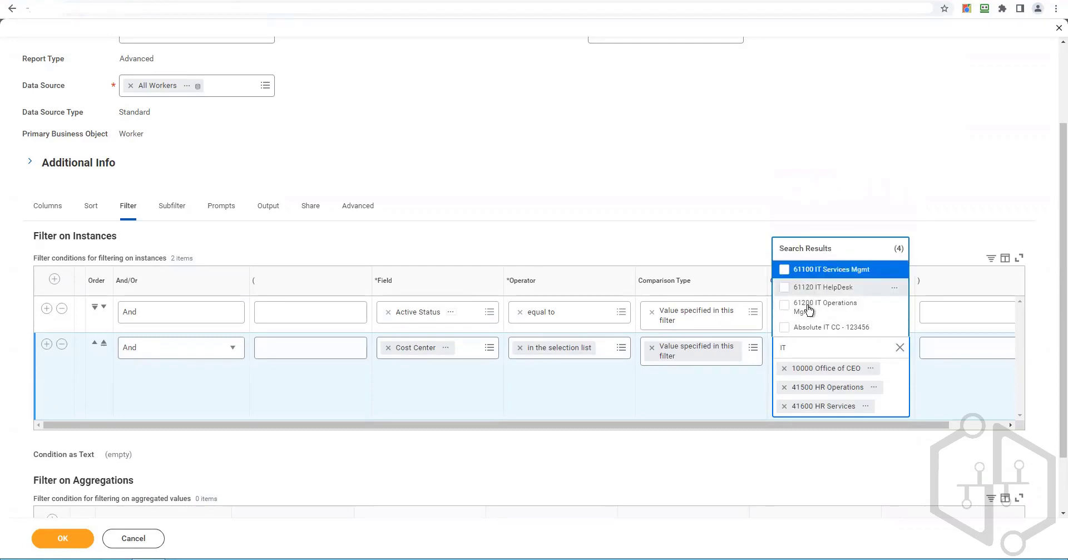
left_click(813, 286)
left_click(810, 269)
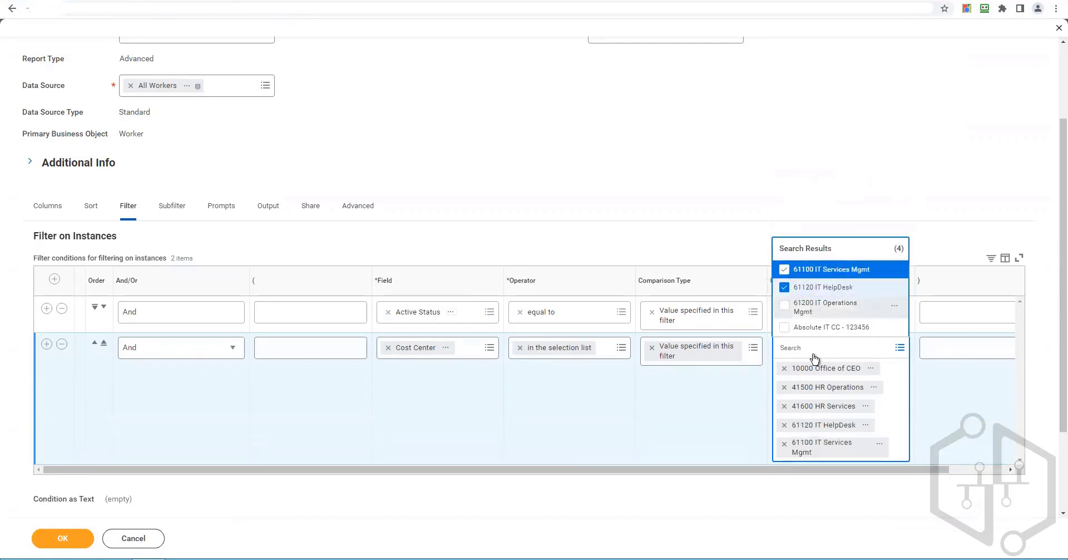
left_click(815, 306)
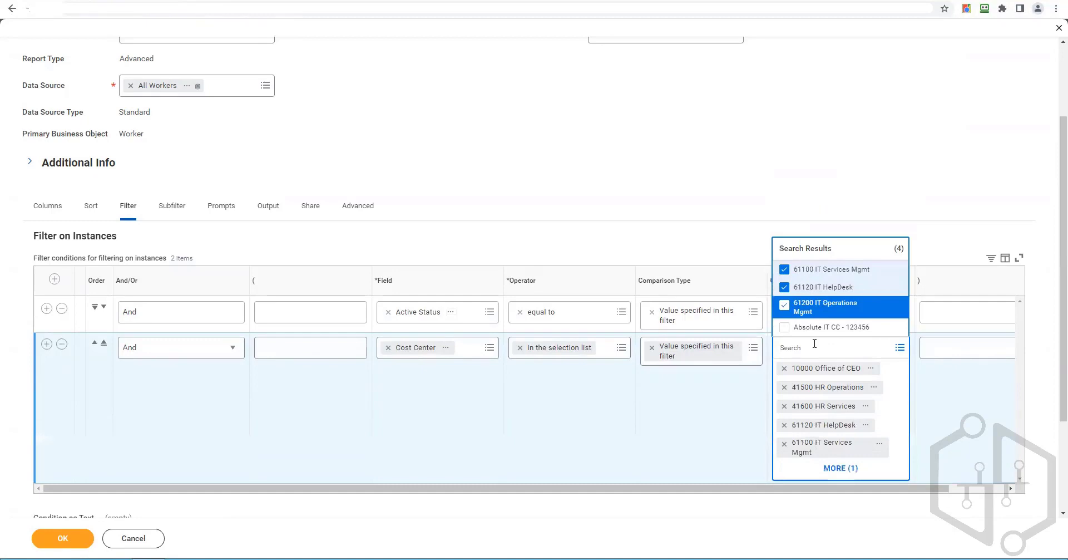
- Search the cost centers for "Technology", "Information" and "Admin" and look through the matches
type("Technology")
key("Return")
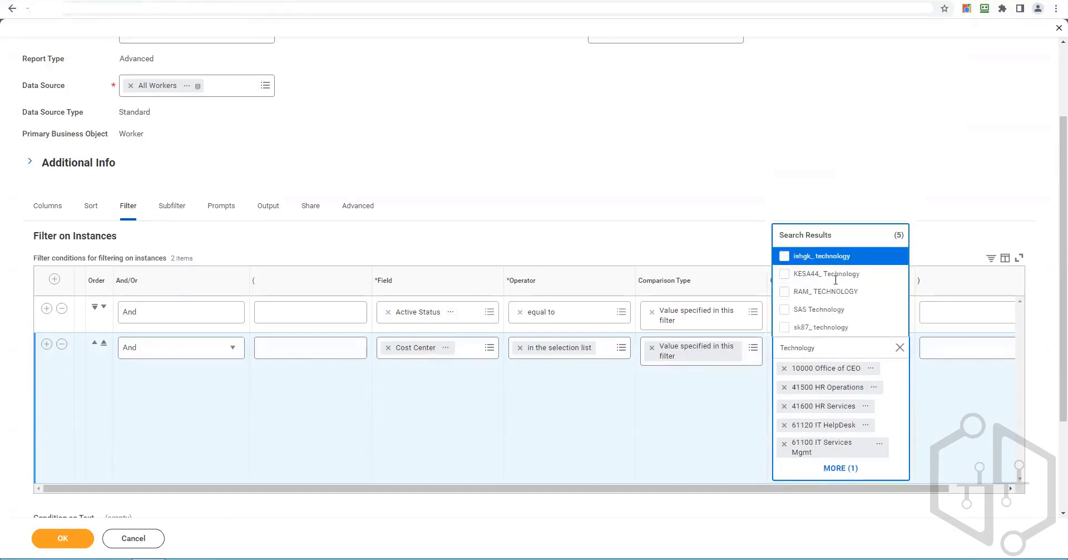
double_click(833, 348)
type("Information")
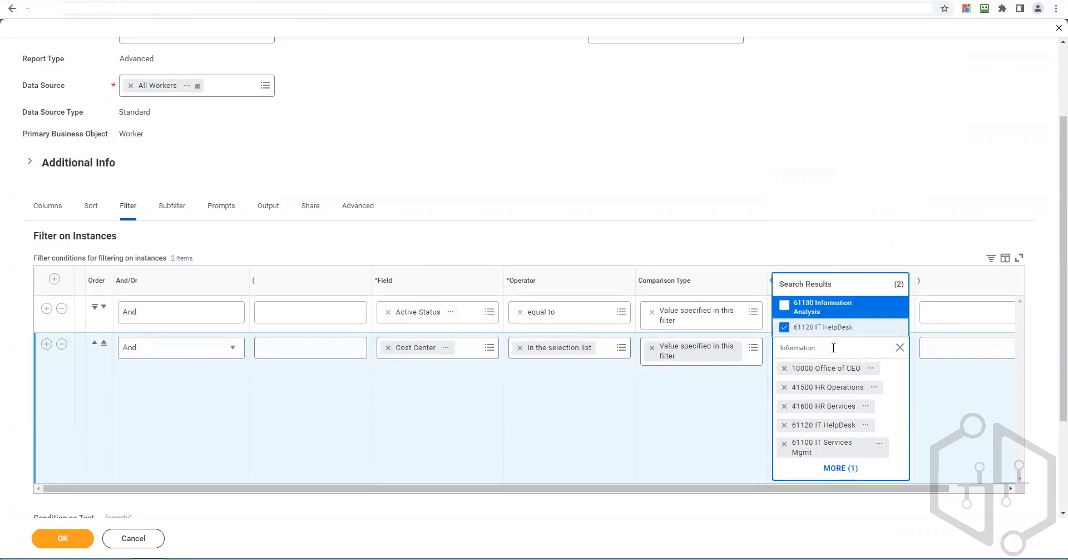
double_click(834, 347)
type("Admin")
key("Return")
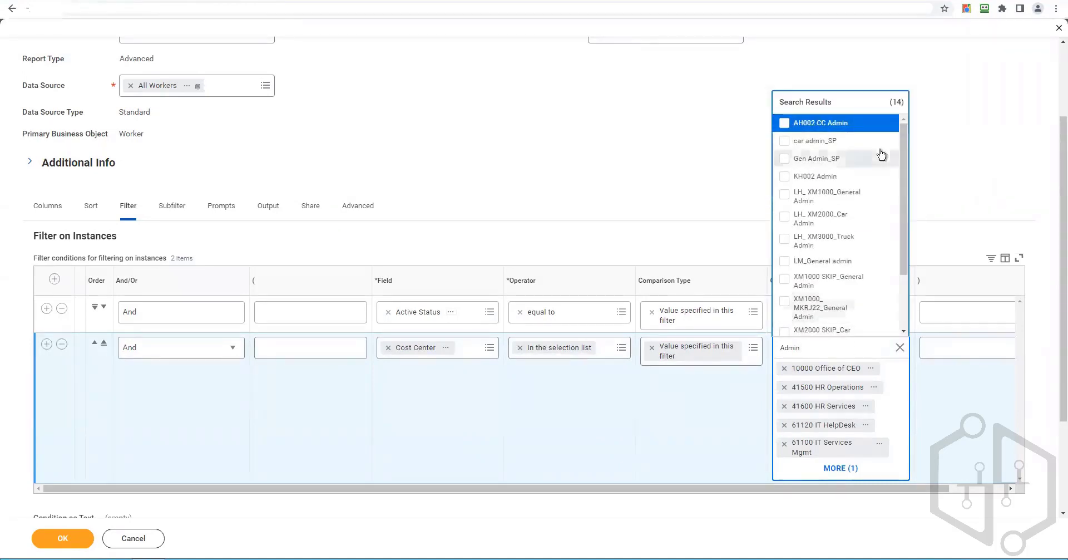
left_click_drag(902, 161, 904, 314)
- Search the cost centers for "Operations" and add 71000 Sales Operations and 31000 Operations Management to the comparison value
left_click(872, 352)
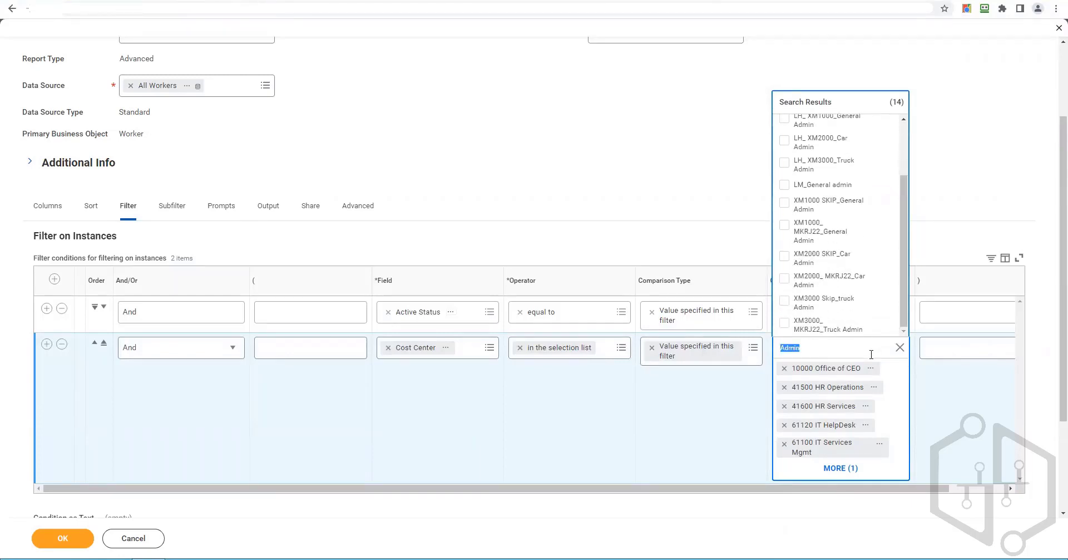
type("Operations")
key("Return")
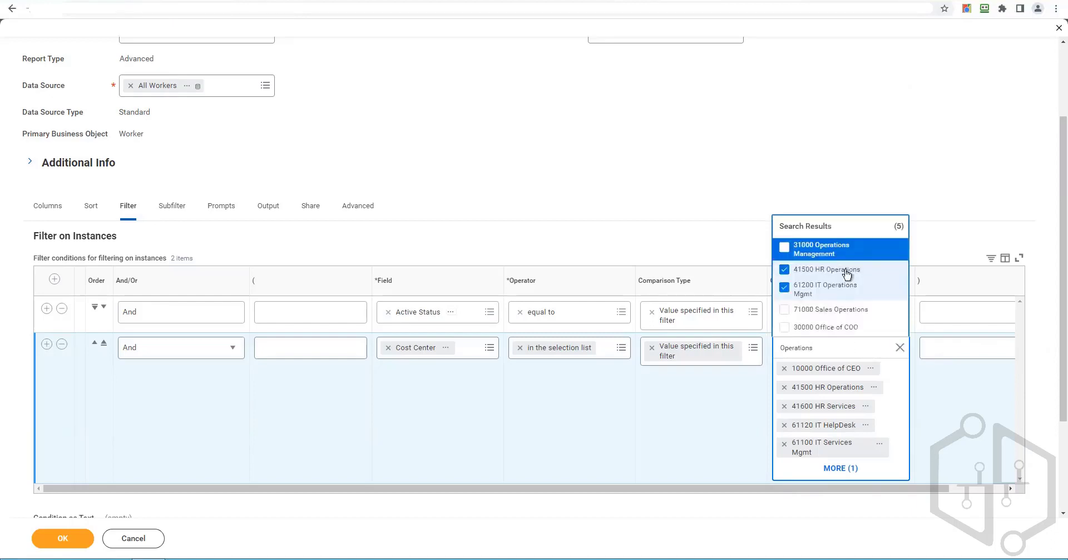
left_click(826, 311)
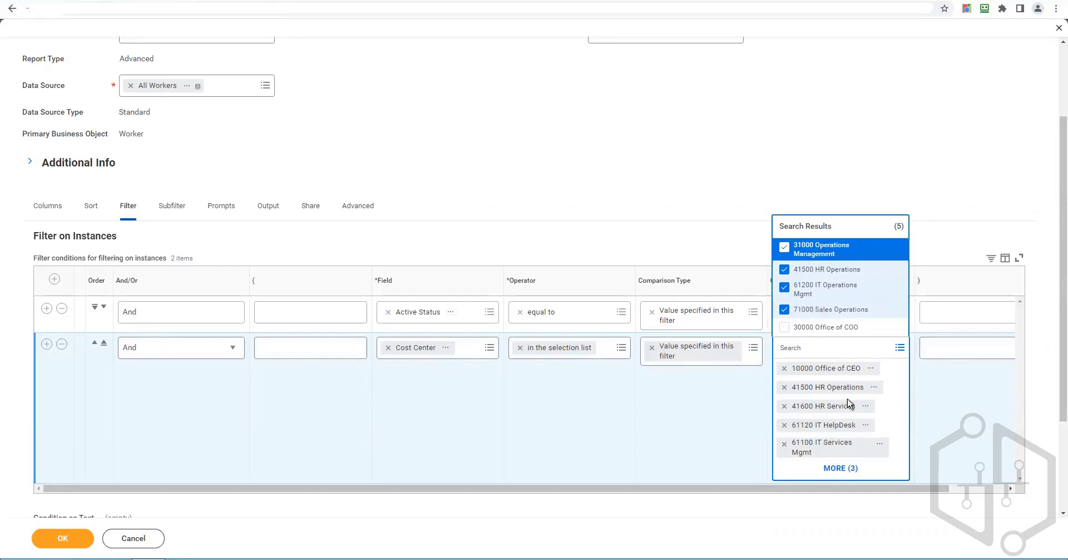
left_click(834, 498)
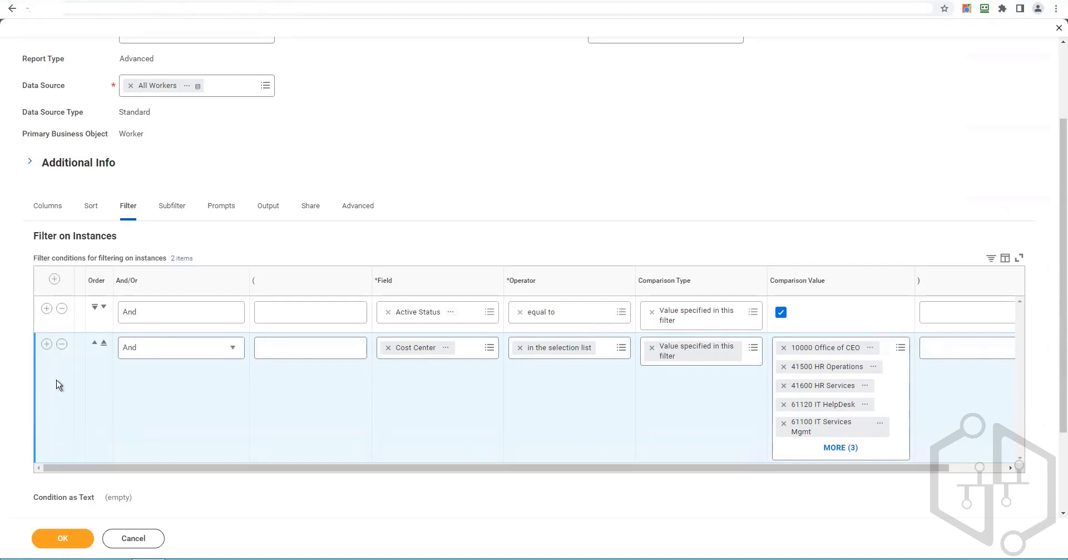
- Add a third instance filter condition on the Hire Date field with the operator "greater than or equal to"
left_click(47, 345)
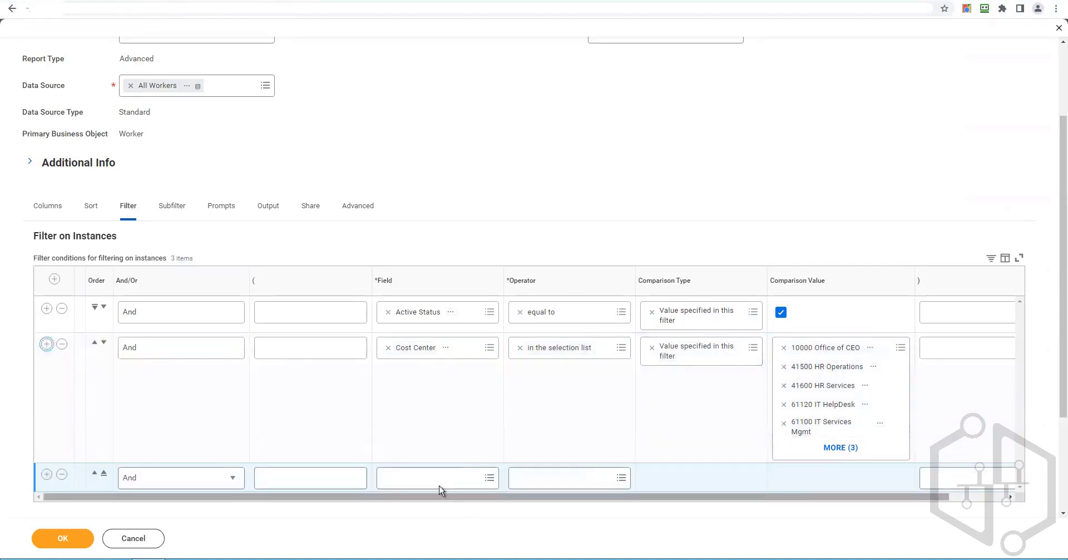
left_click(442, 483)
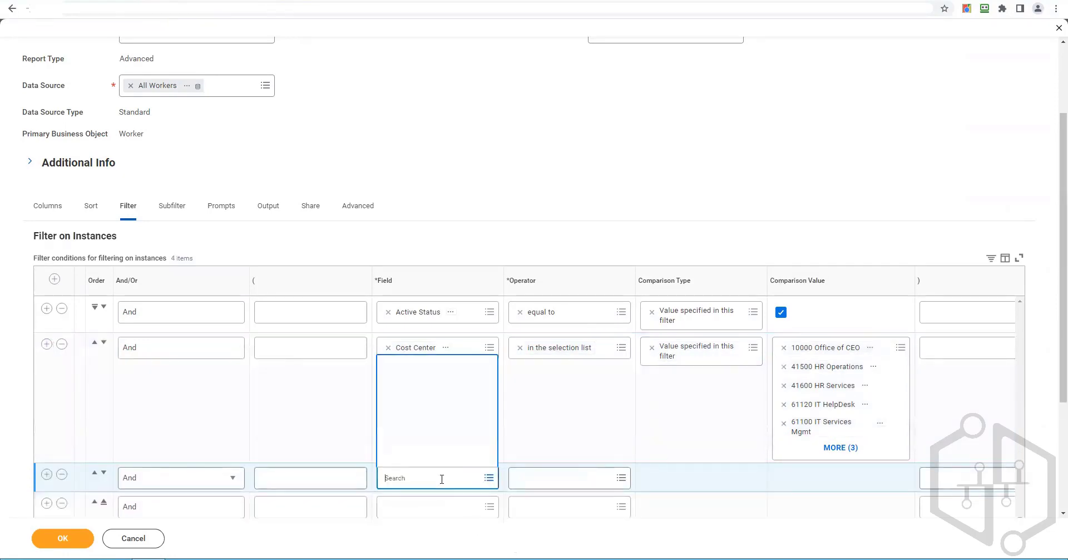
type("Hire Day")
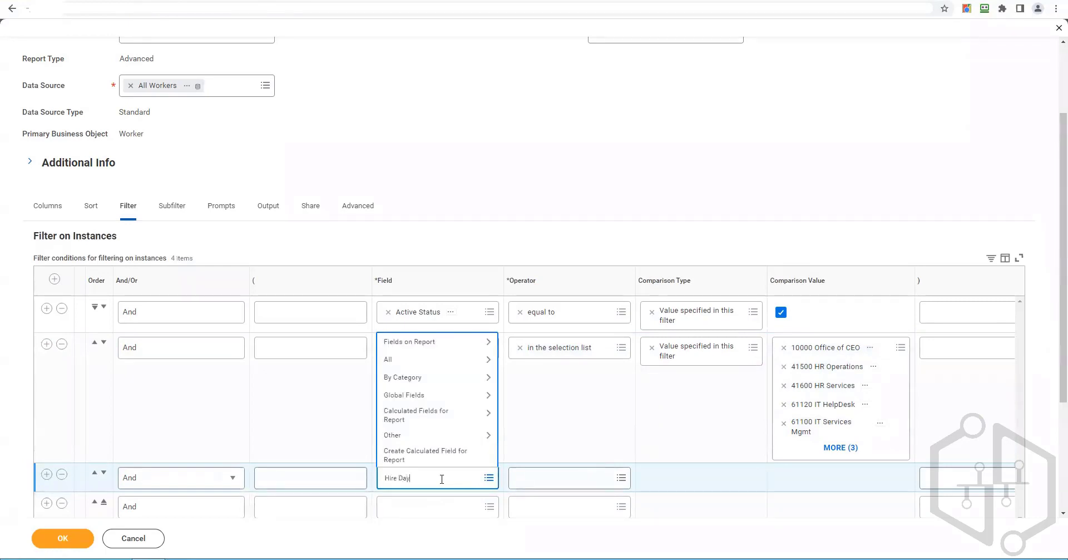
type("e")
key("Return")
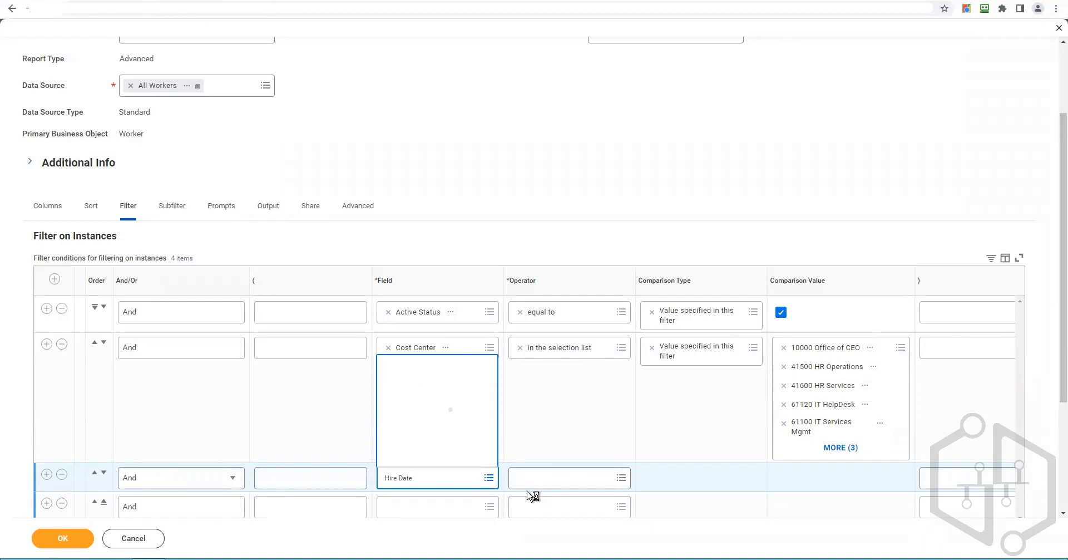
left_click(440, 257)
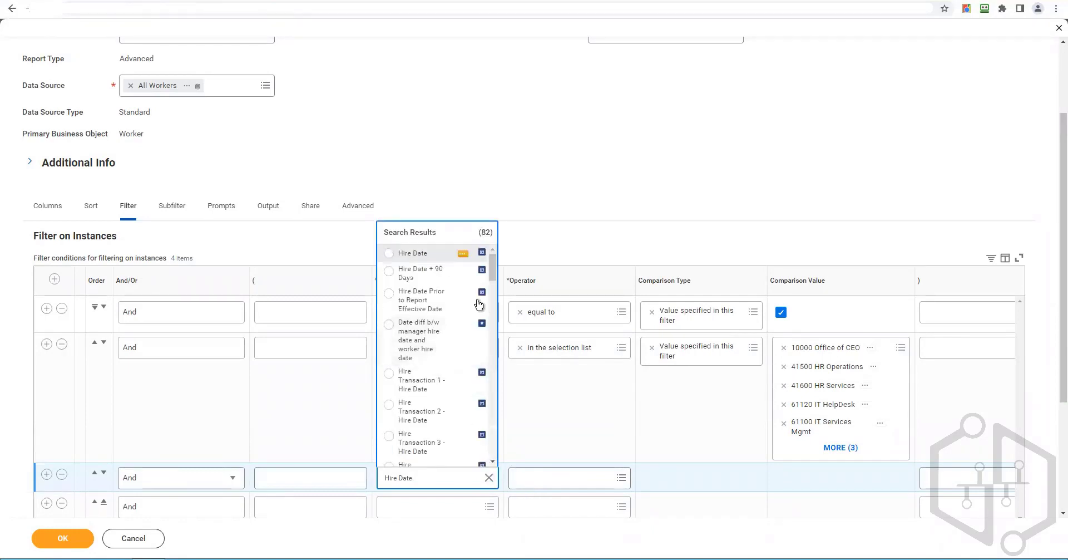
left_click(553, 479)
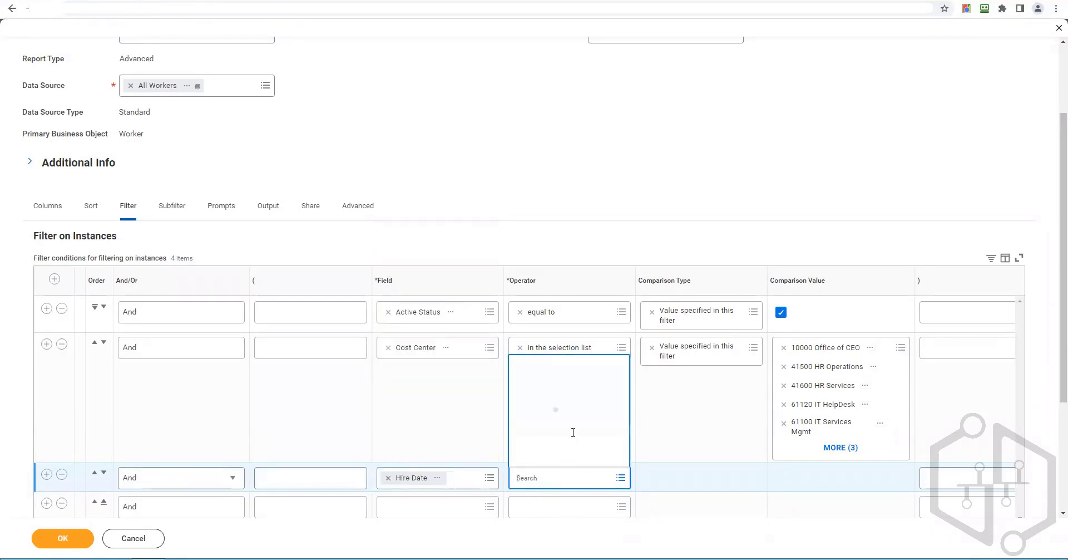
left_click(571, 440)
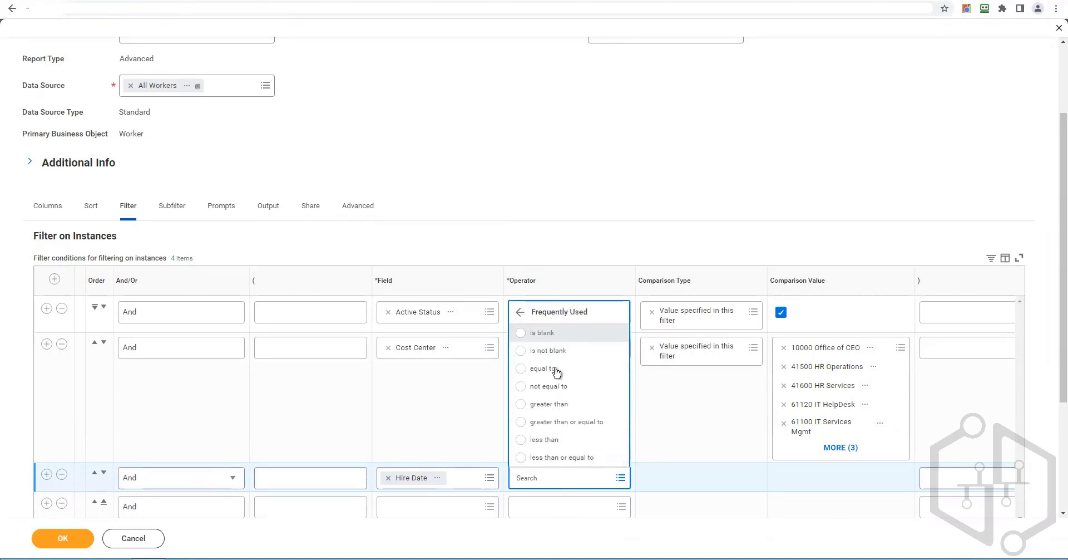
left_click(555, 428)
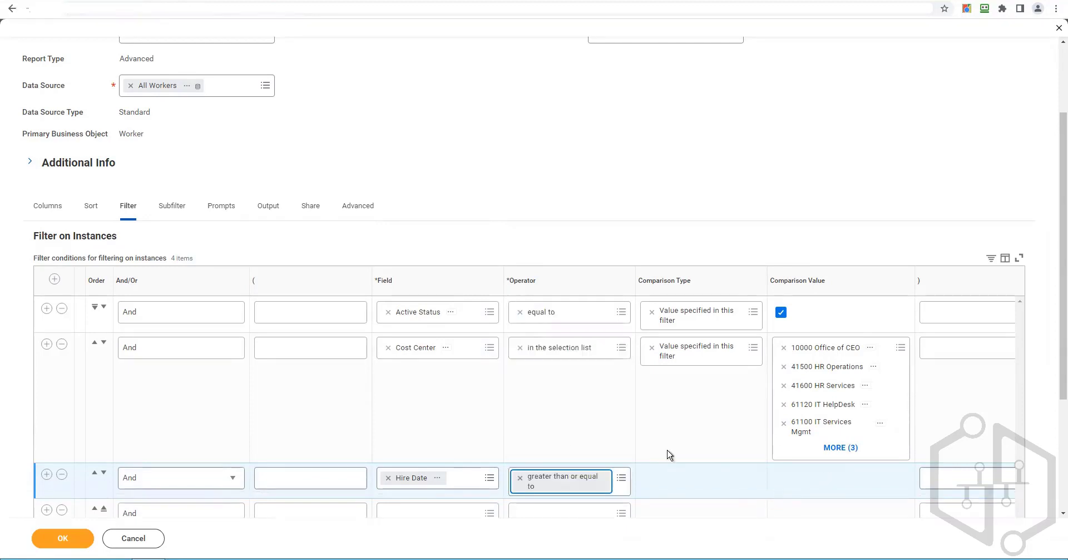
- Try the comparison type "Value from another field" for the Hire Date condition, searching the comparison fields for "Today -90" and "Today -"
left_click(753, 478)
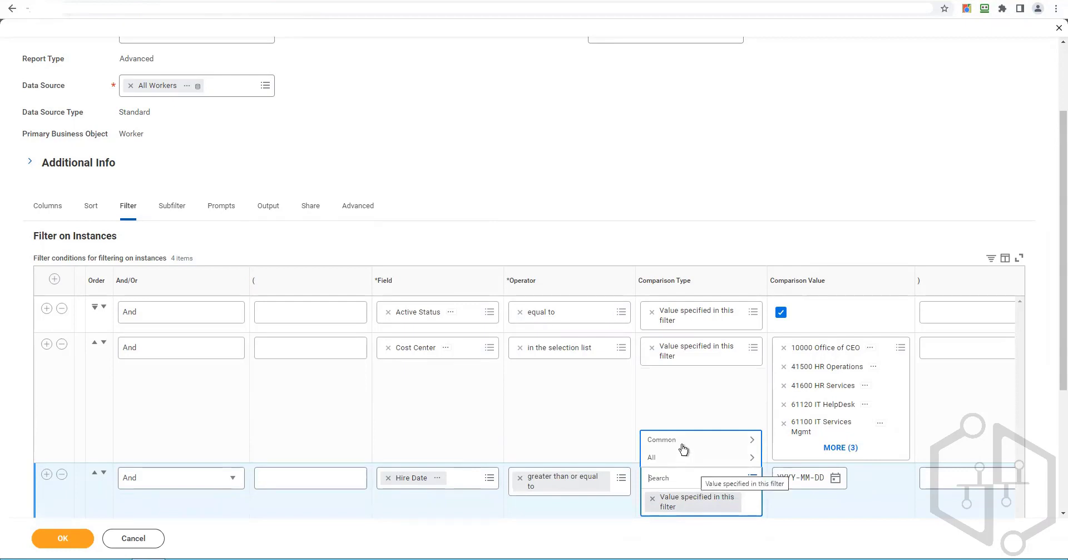
left_click(681, 444)
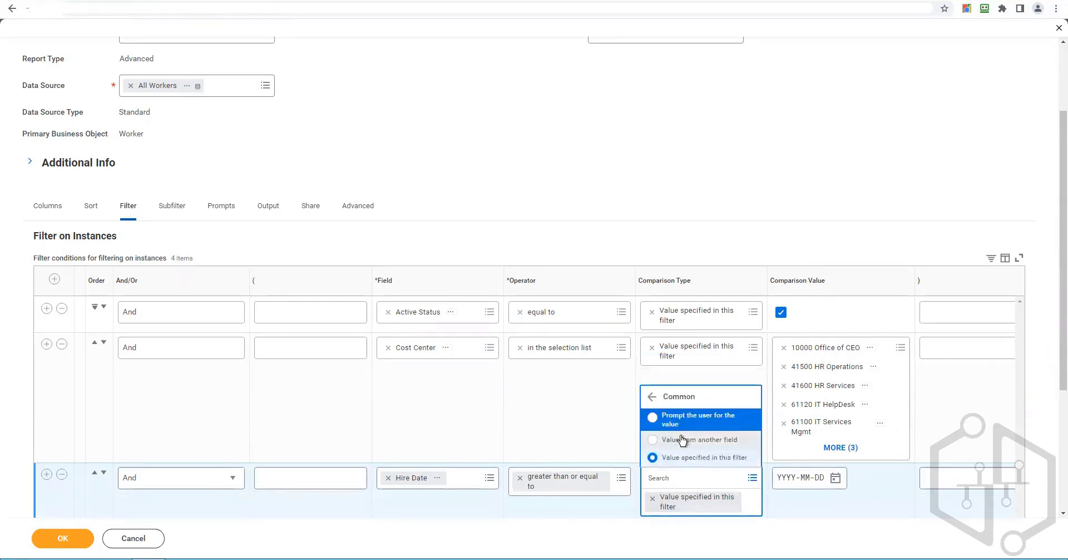
left_click(683, 439)
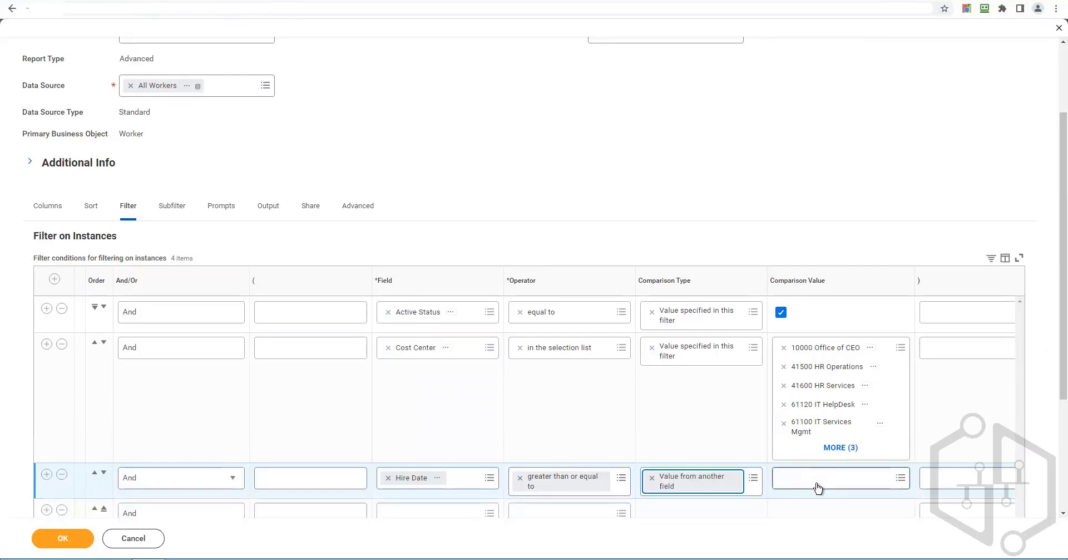
left_click(818, 484)
type("Today -90")
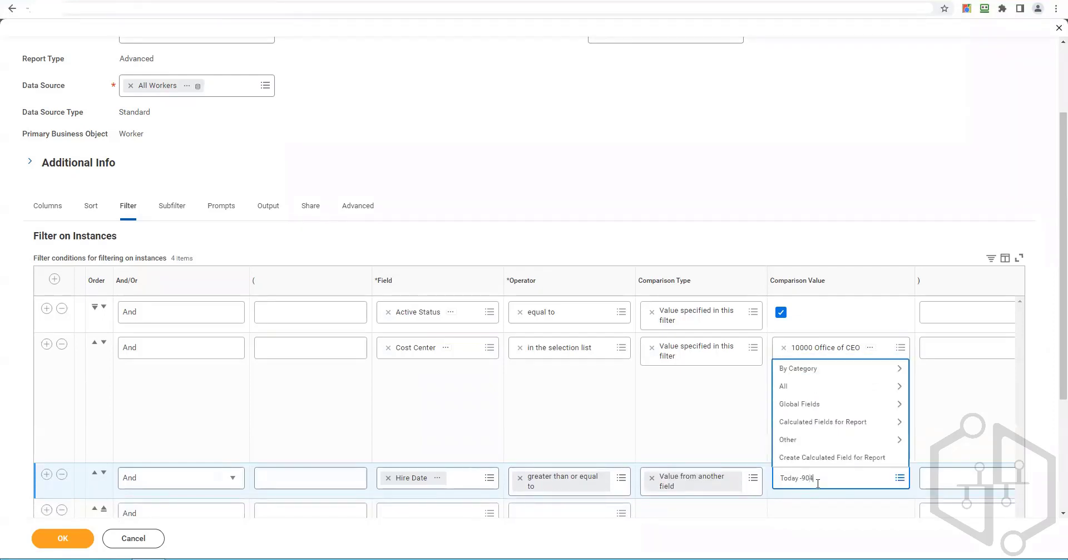
key("Return")
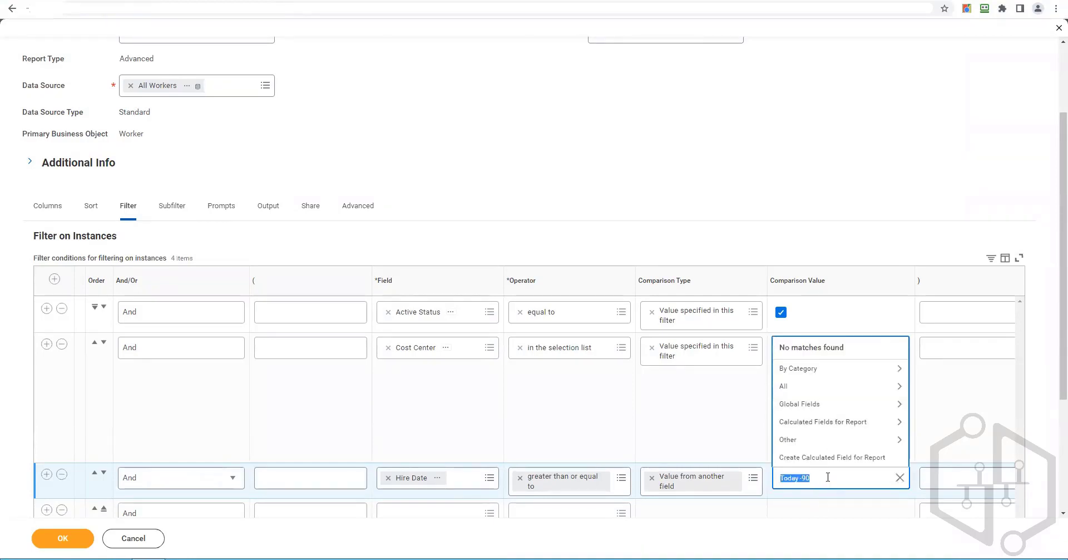
left_click(828, 477)
key("Return")
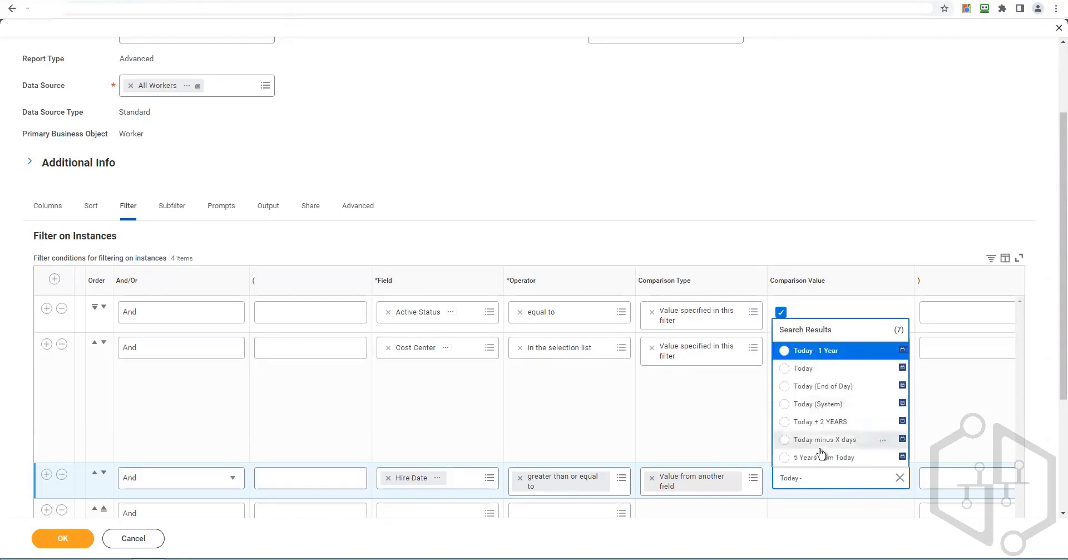
- View the details of the "Today minus X days" report field and copy its name
left_click(881, 441)
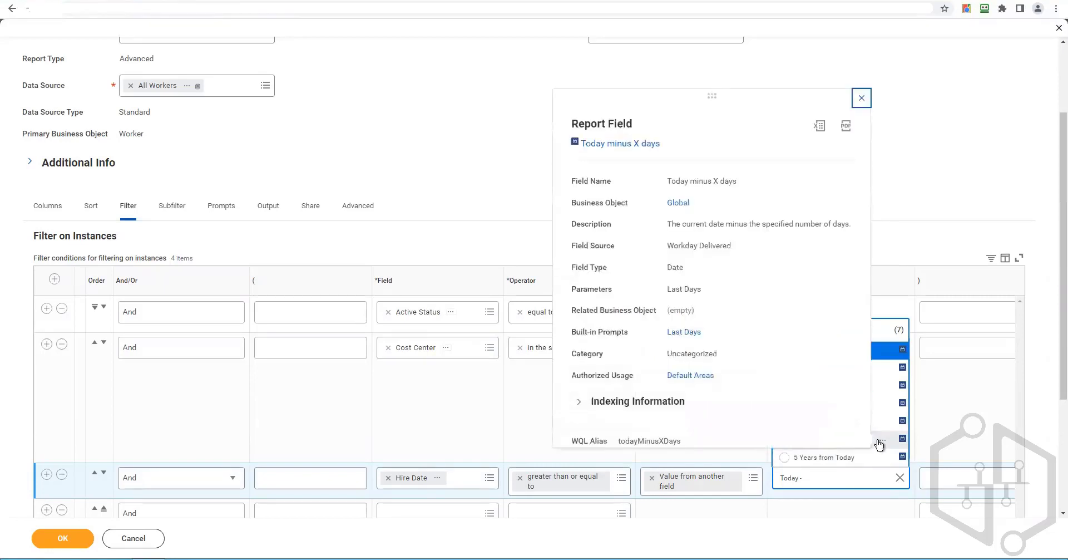
right_click(649, 147)
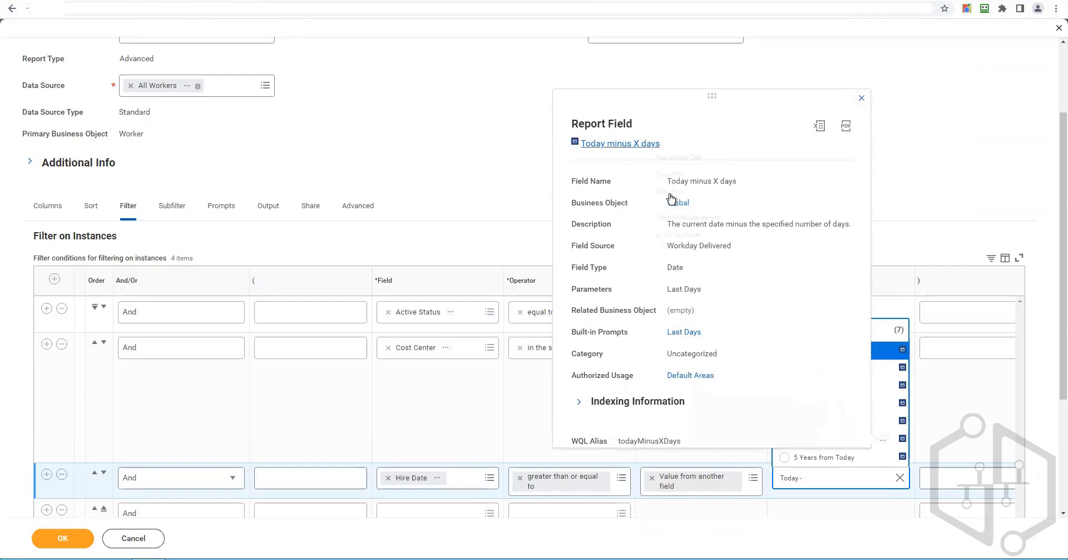
left_click(670, 194)
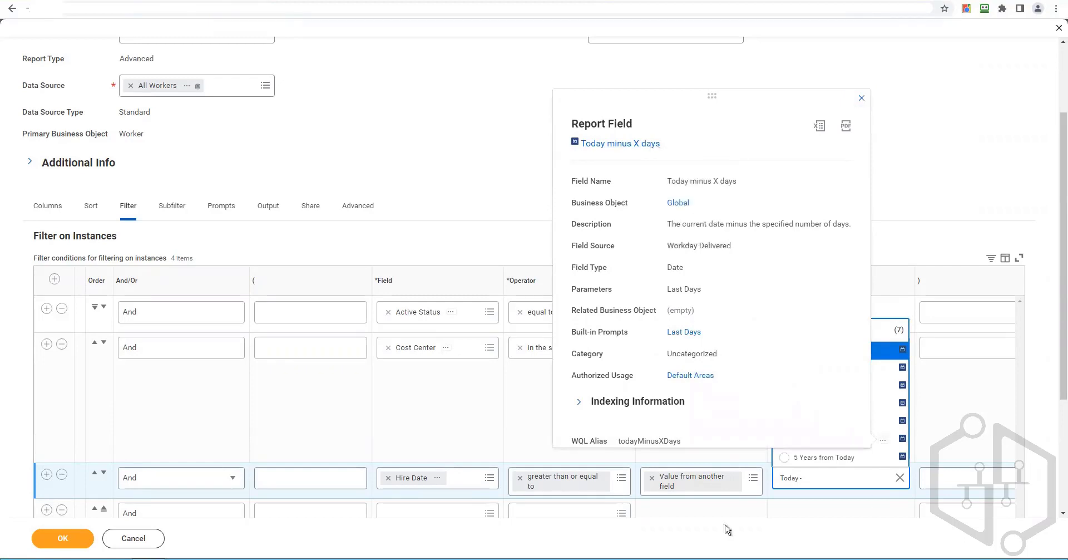
- Set the Hire Date condition's comparison type to "Prompt the user for the value" with Prompt #1 as the comparison value
left_click(753, 477)
left_click(718, 440)
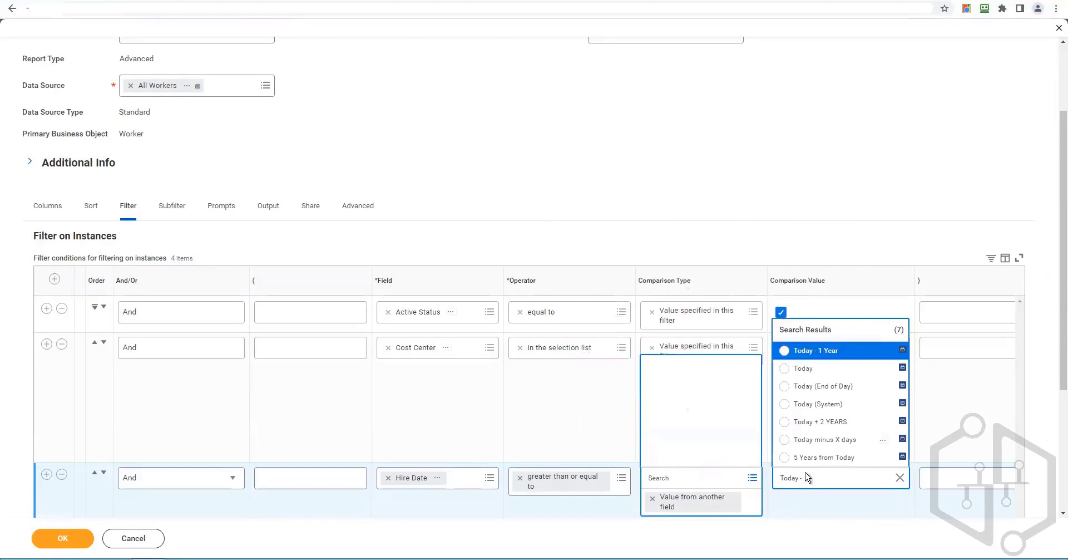
left_click(667, 427)
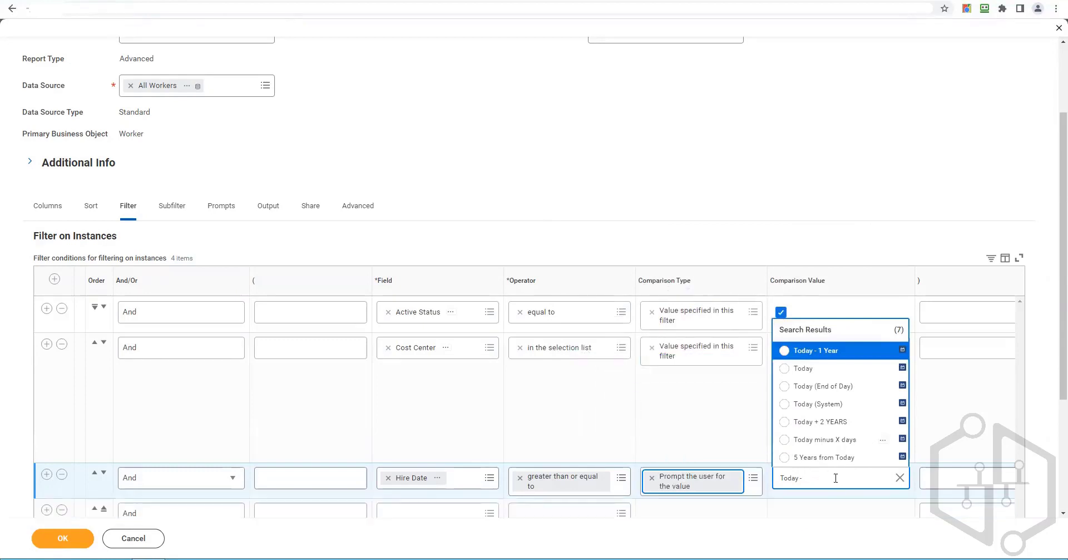
left_click(835, 482)
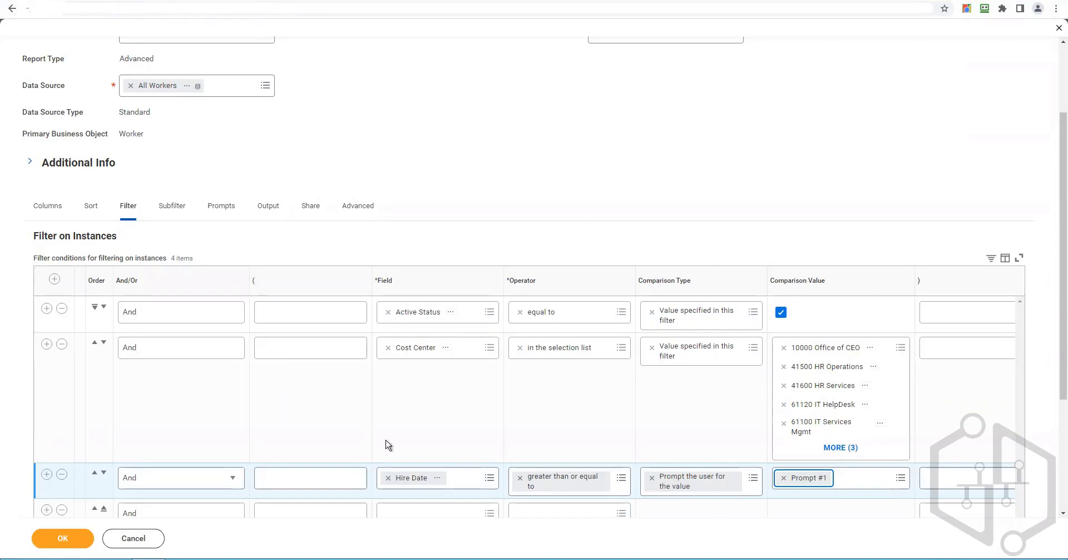
- Populate the undefined prompt defaults in the report's prompt settings
left_click(223, 209)
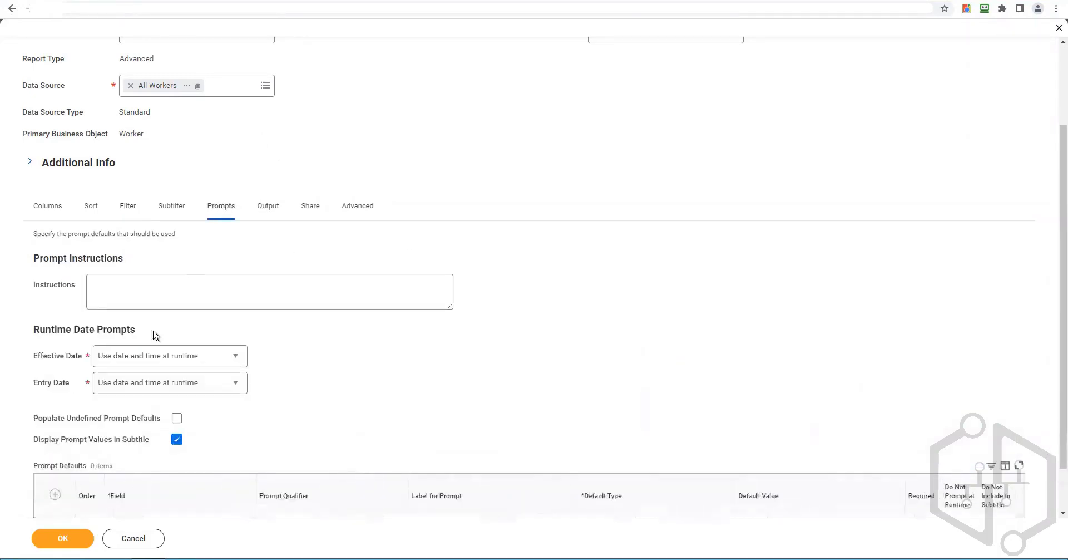
scroll(277, 348, "down", 1)
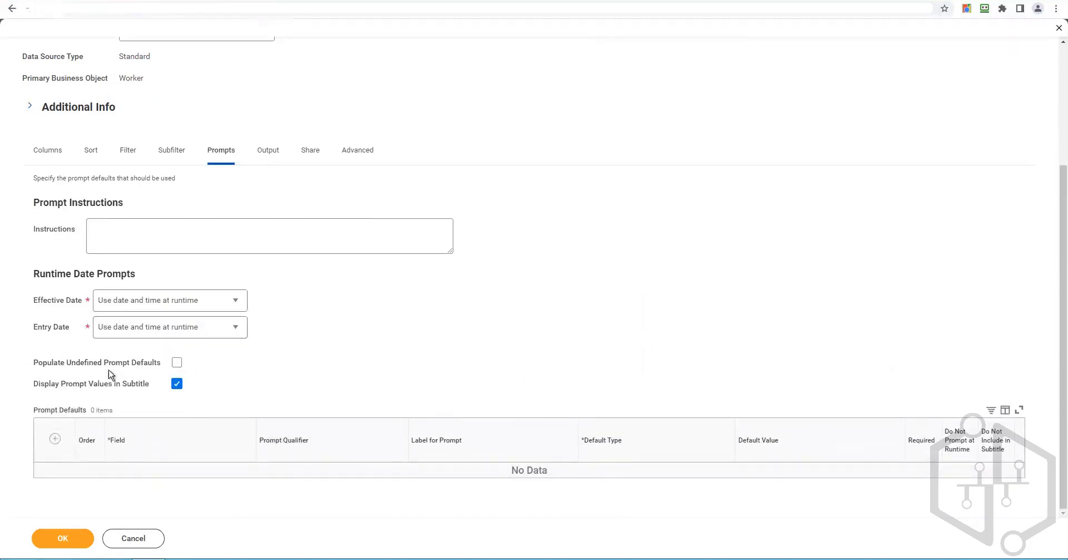
left_click(176, 363)
scroll(505, 312, "down", 2)
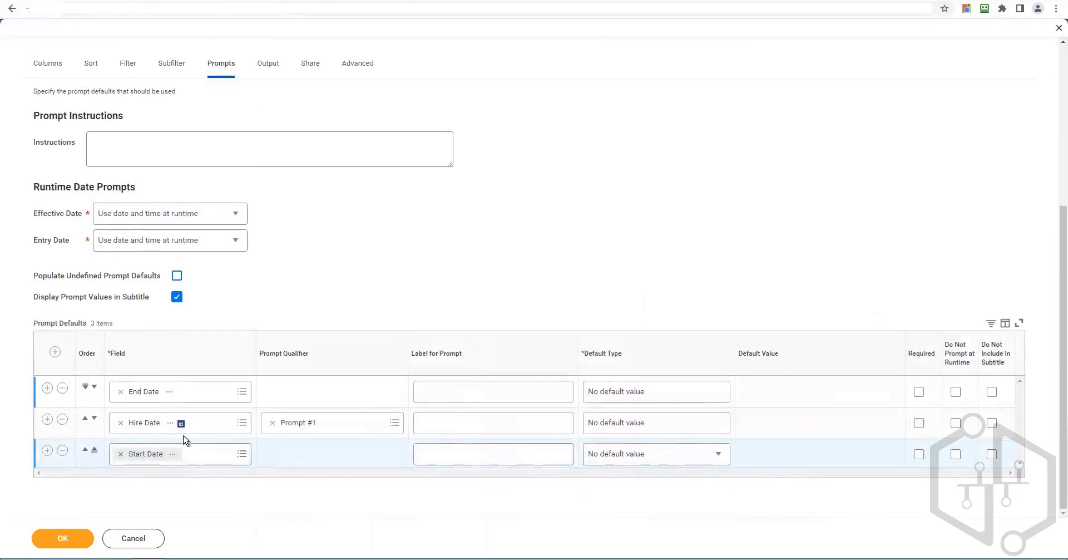
- Set the Hire Date prompt's default type to "Determine default value at runtime" with "Today minus X days" as its default value
left_click(682, 432)
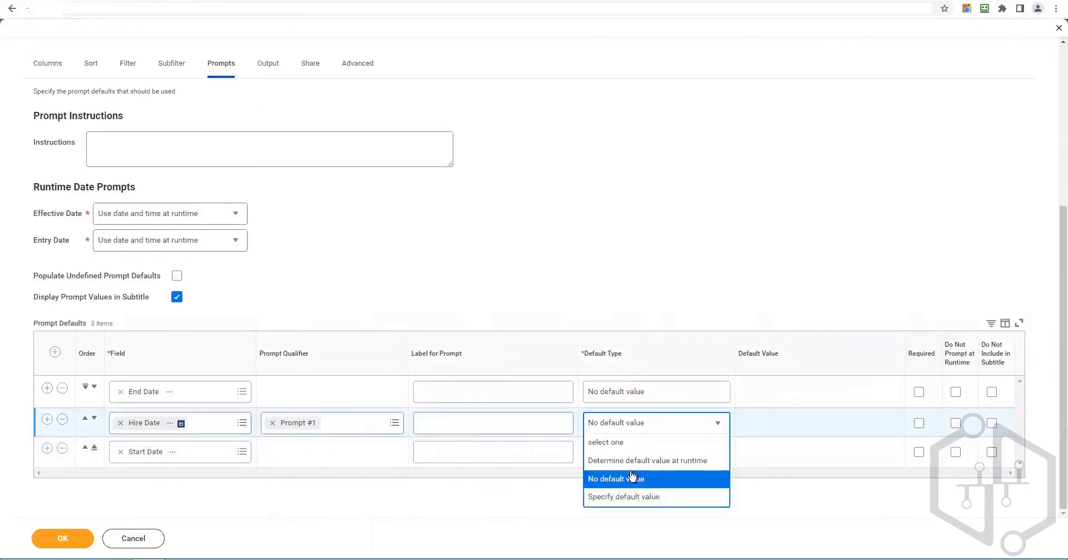
left_click(633, 461)
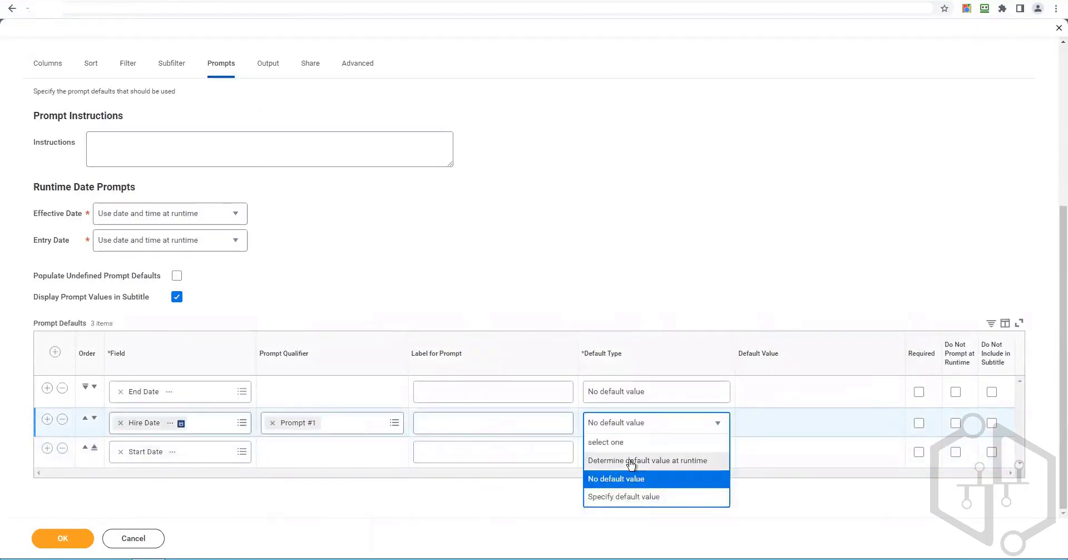
left_click(807, 431)
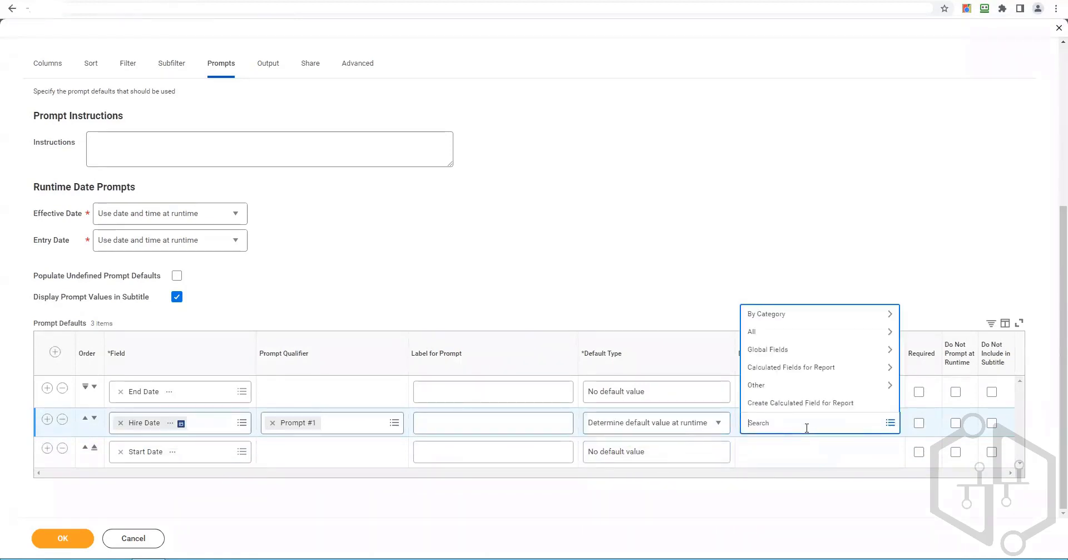
key("ctrl+v")
key("Return")
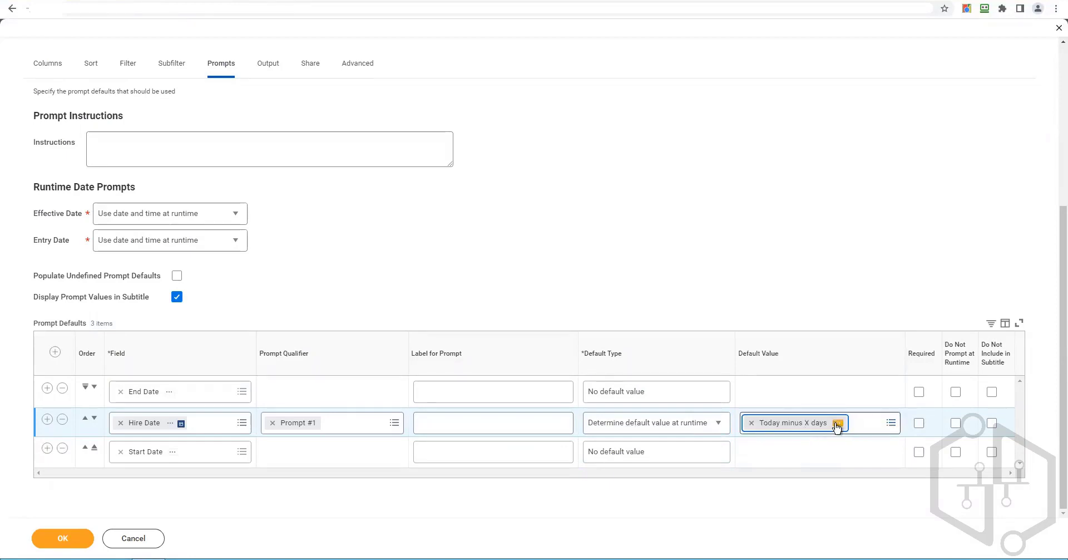
- View the "Today minus X days" report field and its related actions in a new tab, and open the Create Calculated Field task there
left_click(837, 424)
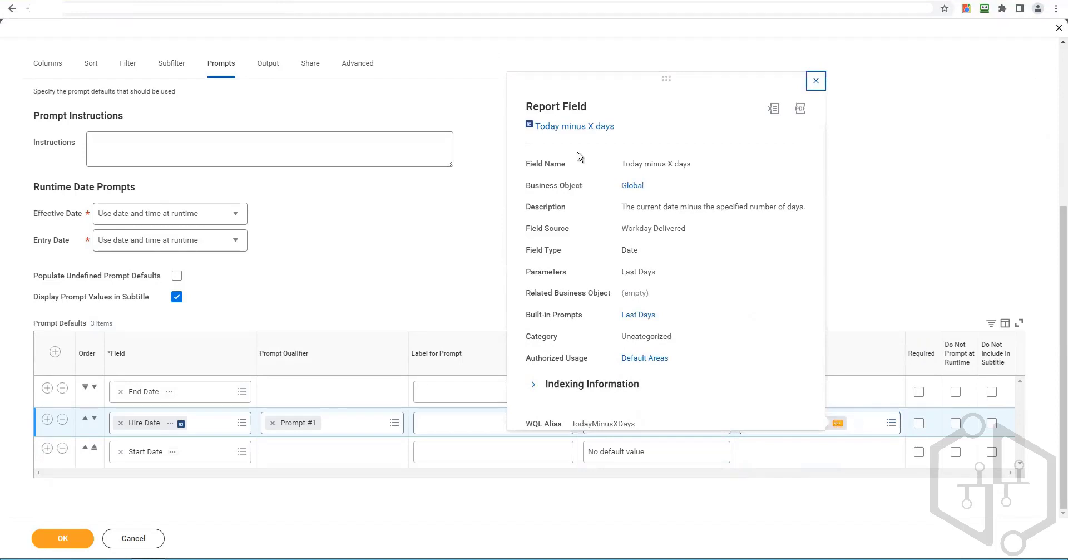
right_click(599, 133)
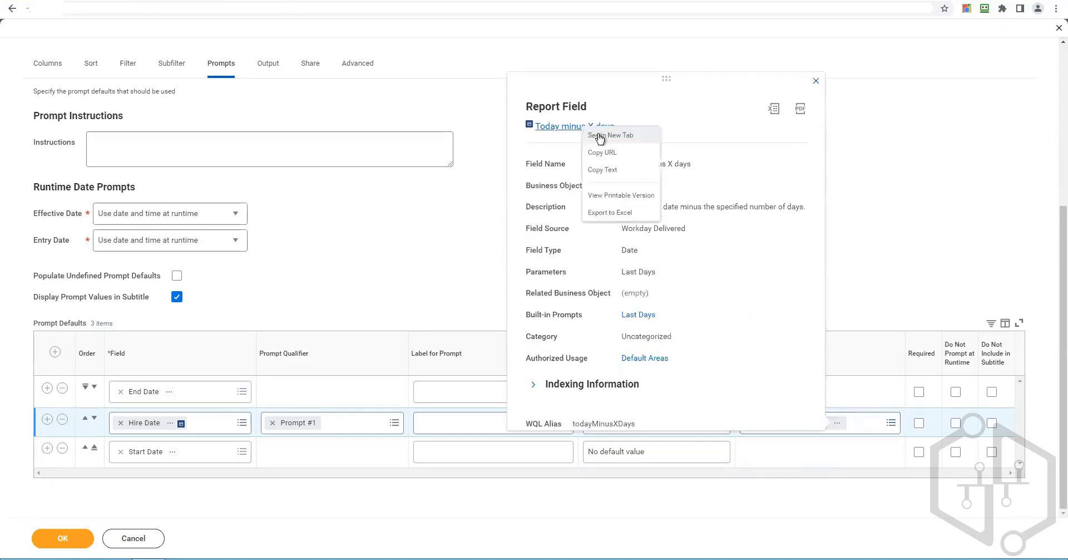
left_click(598, 136)
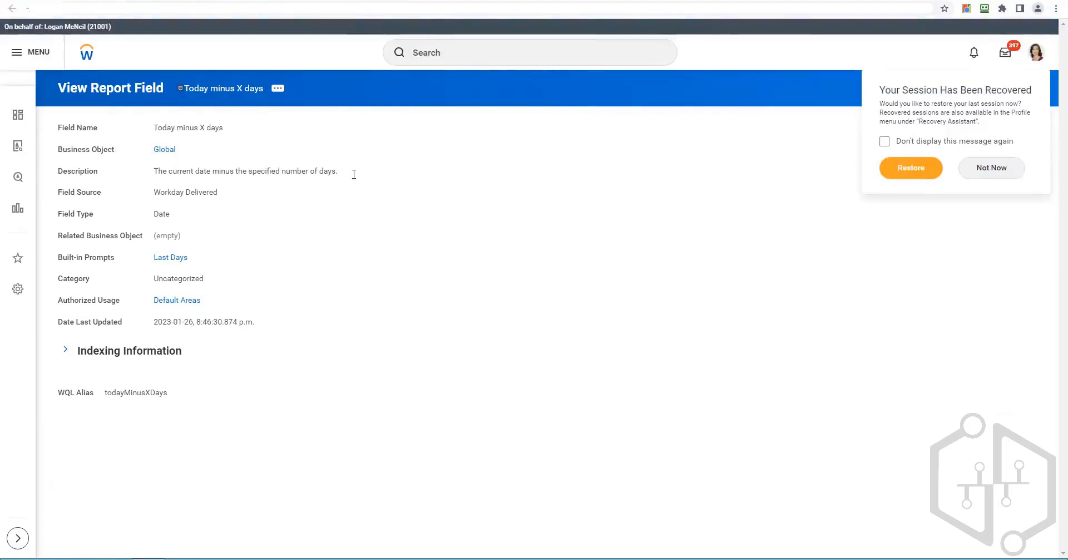
left_click(279, 91)
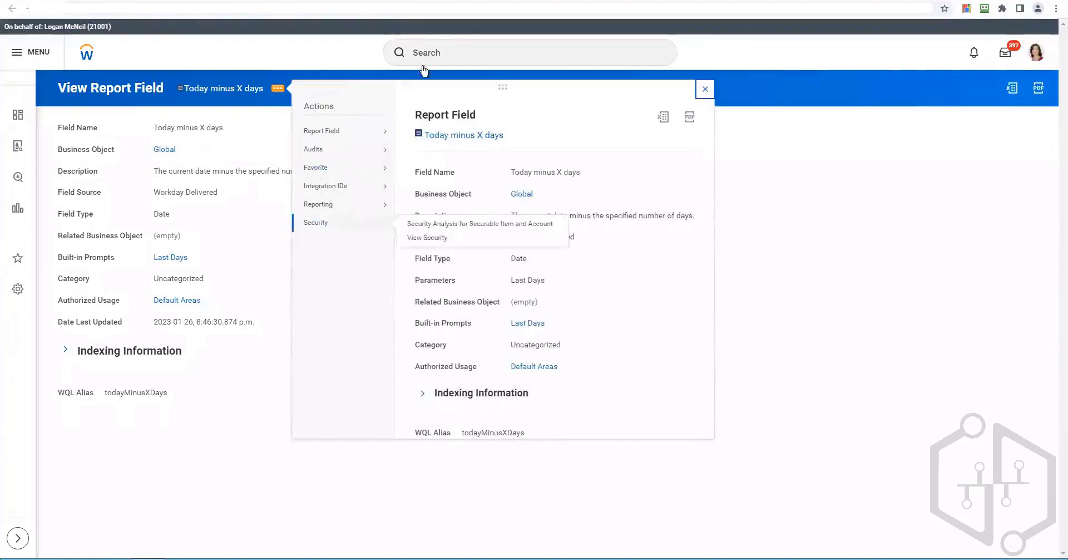
left_click(464, 47)
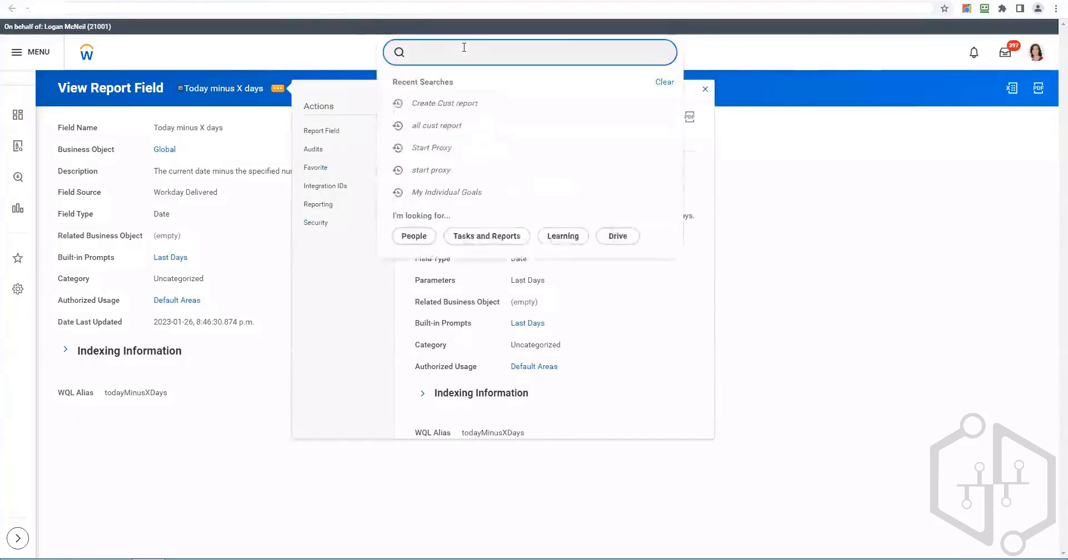
type("Create Cal")
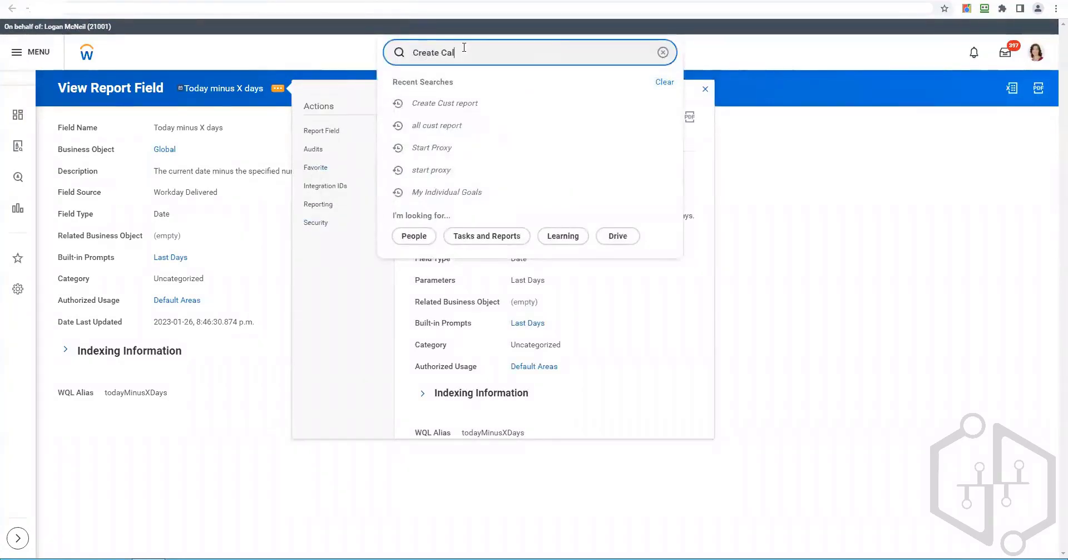
type("c Field")
key("Return")
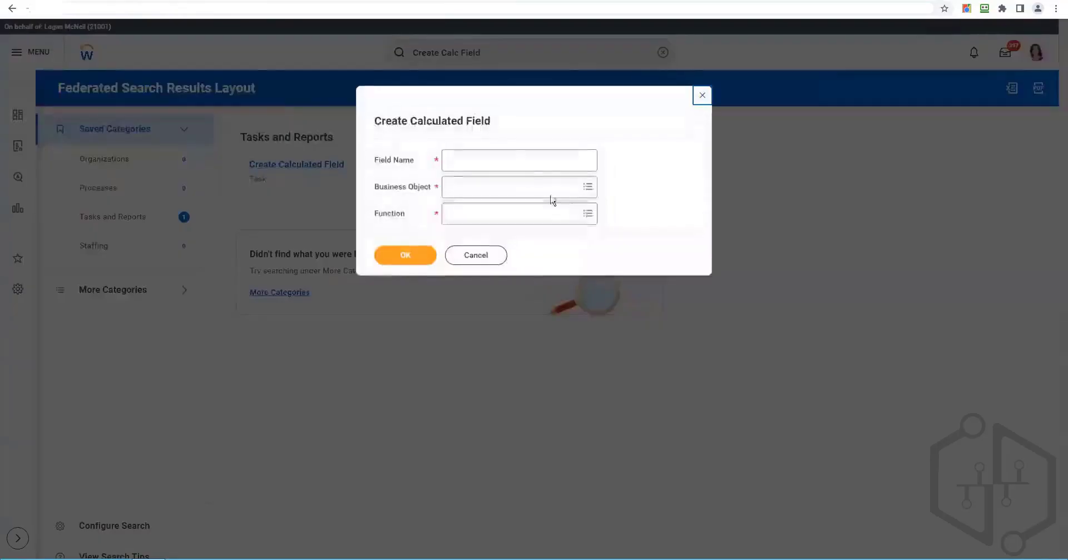
- Name the new calculated field "Today - 90 Days" and assign it to the Global business object
left_click(524, 163)
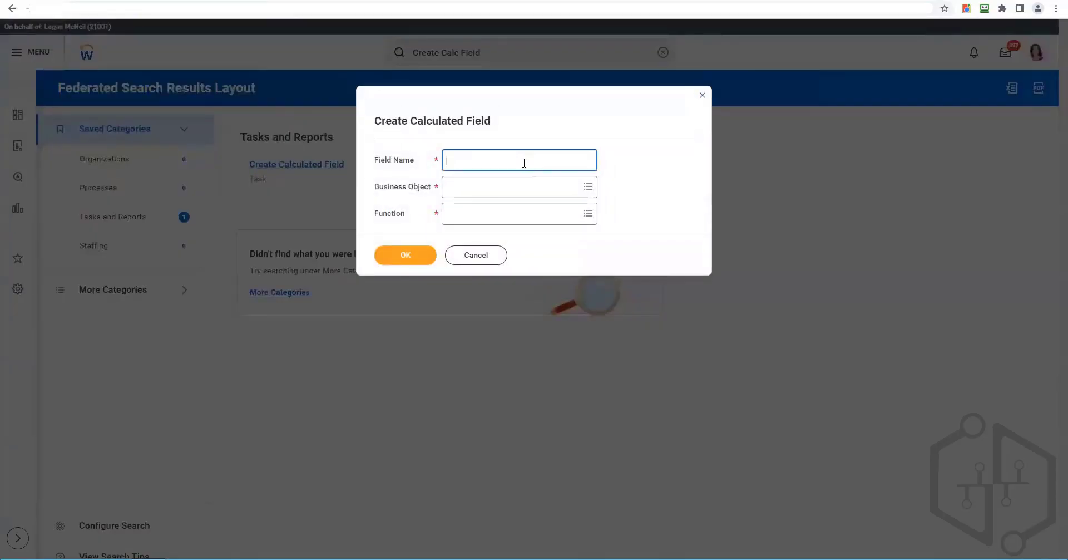
type("Today - 90 Days")
left_click(475, 188)
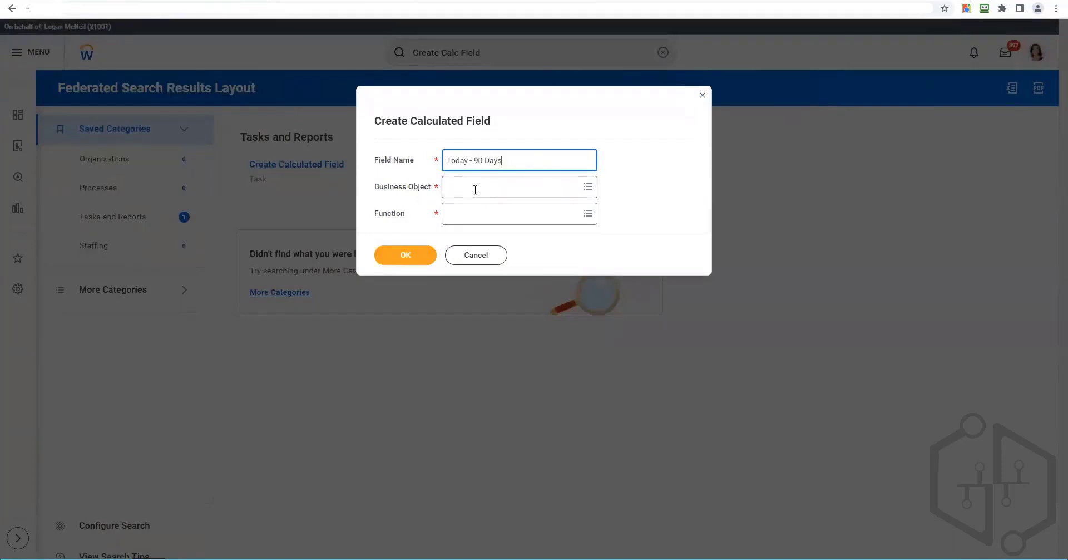
type("Gloabl")
key("Return")
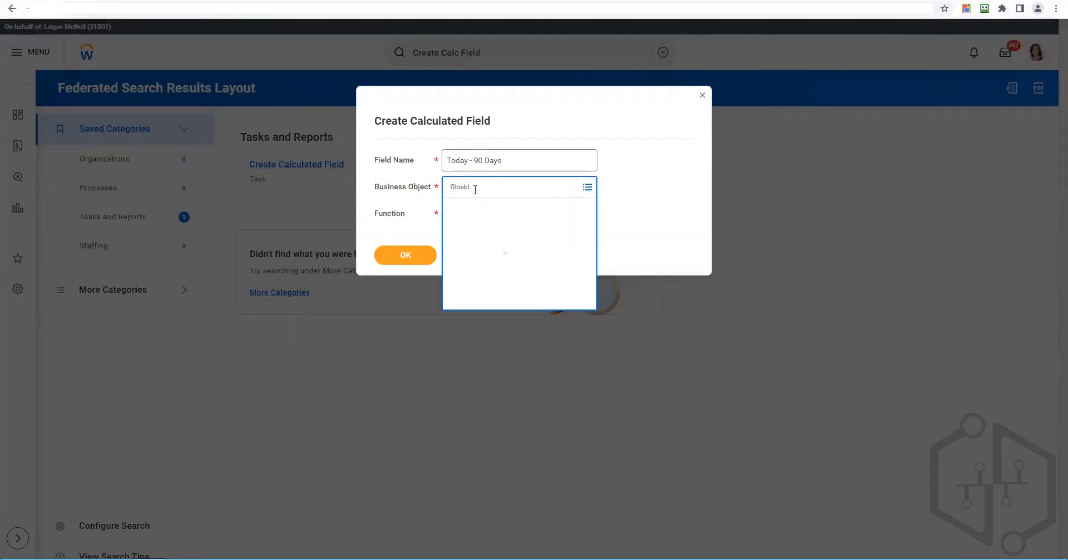
type("glo")
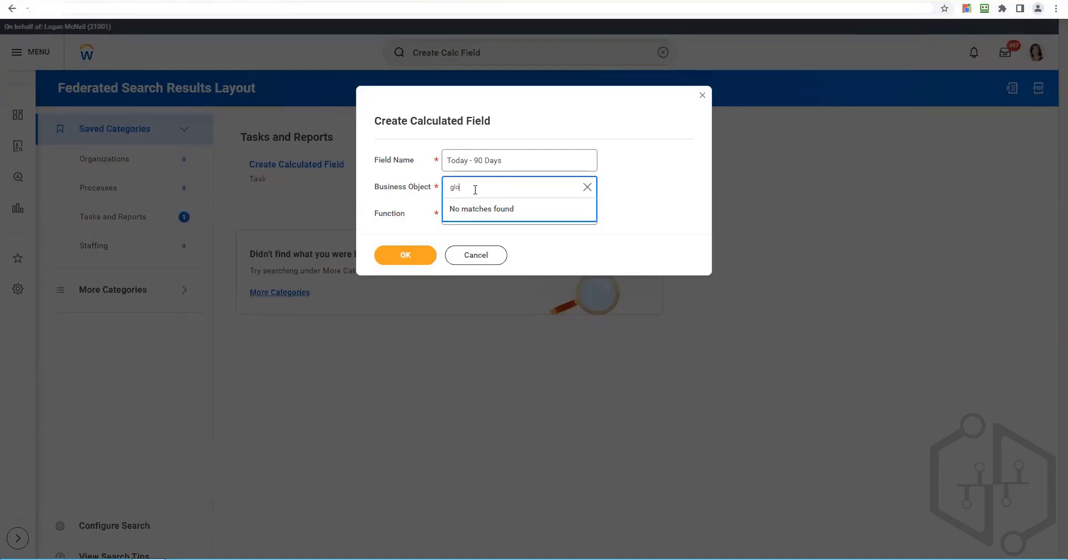
type("bal")
key("Return")
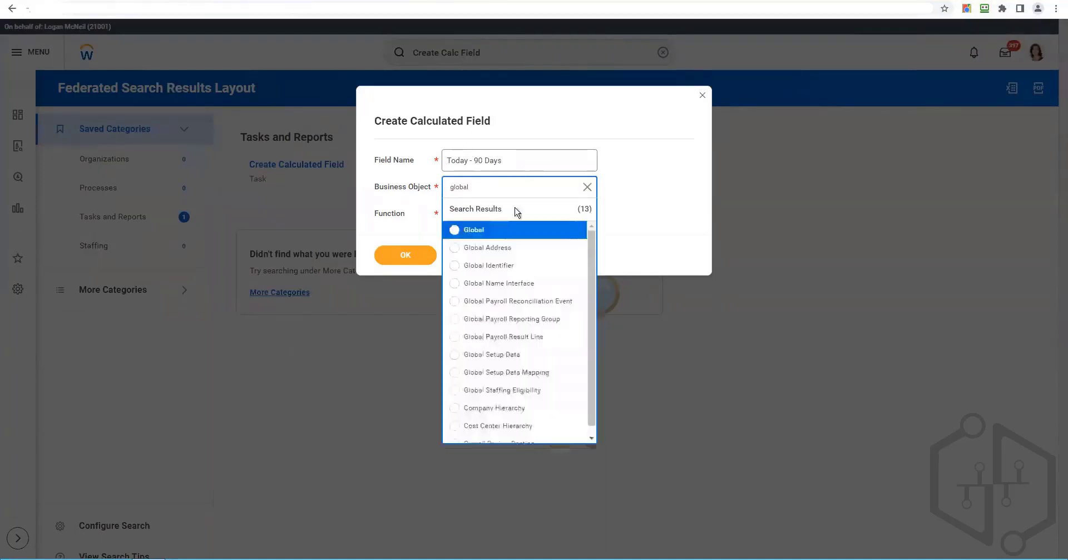
left_click(526, 232)
- Choose Increment or Decrement Date as the calculated field's function and continue to its calculation settings
left_click(528, 207)
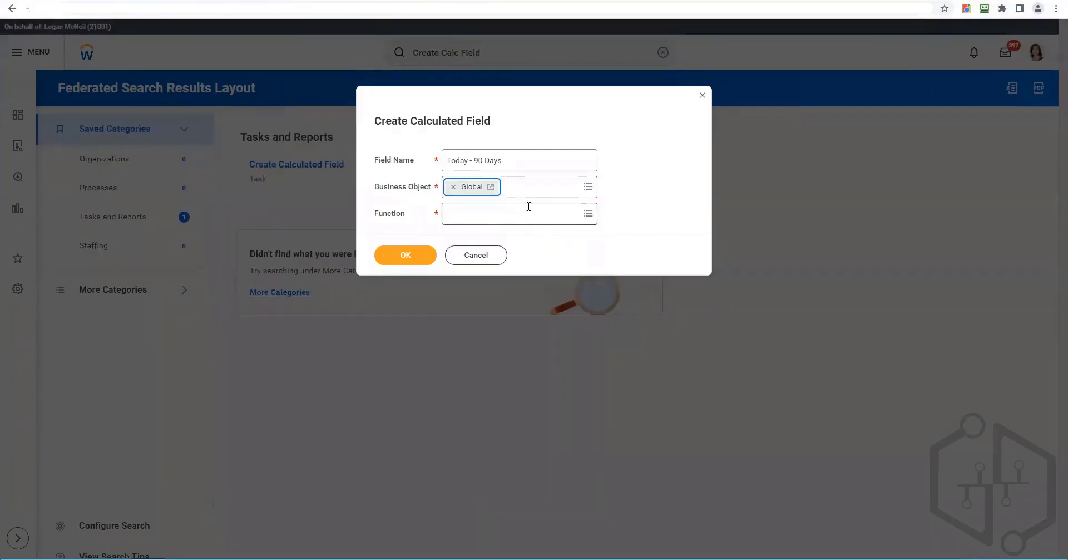
type("incr")
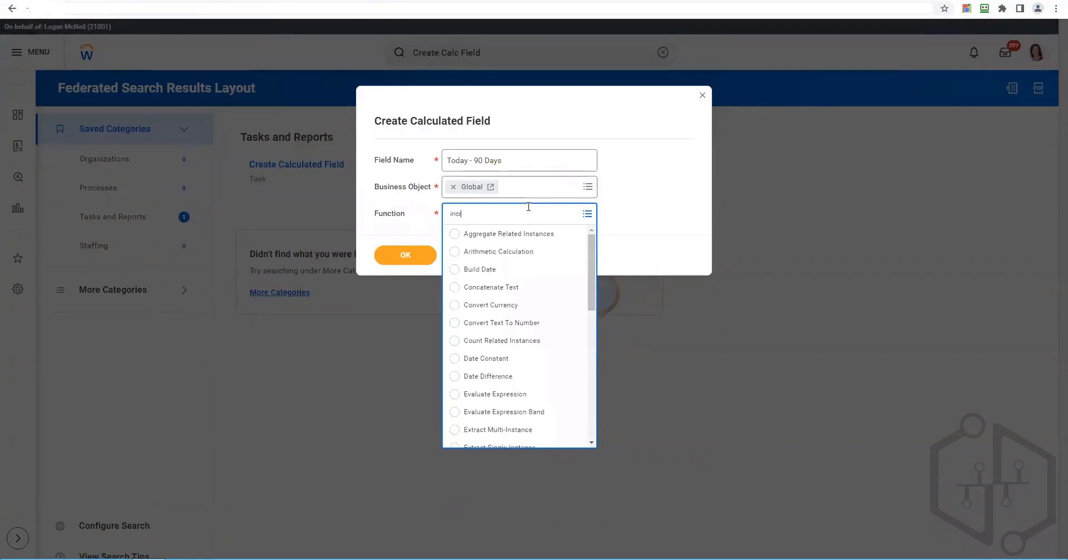
type("e")
key("Return")
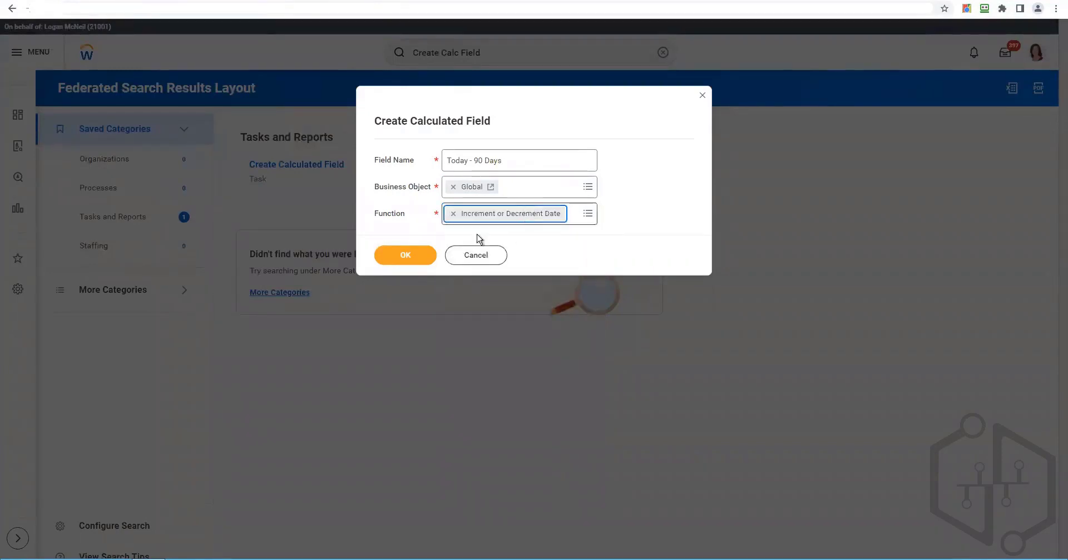
left_click(429, 252)
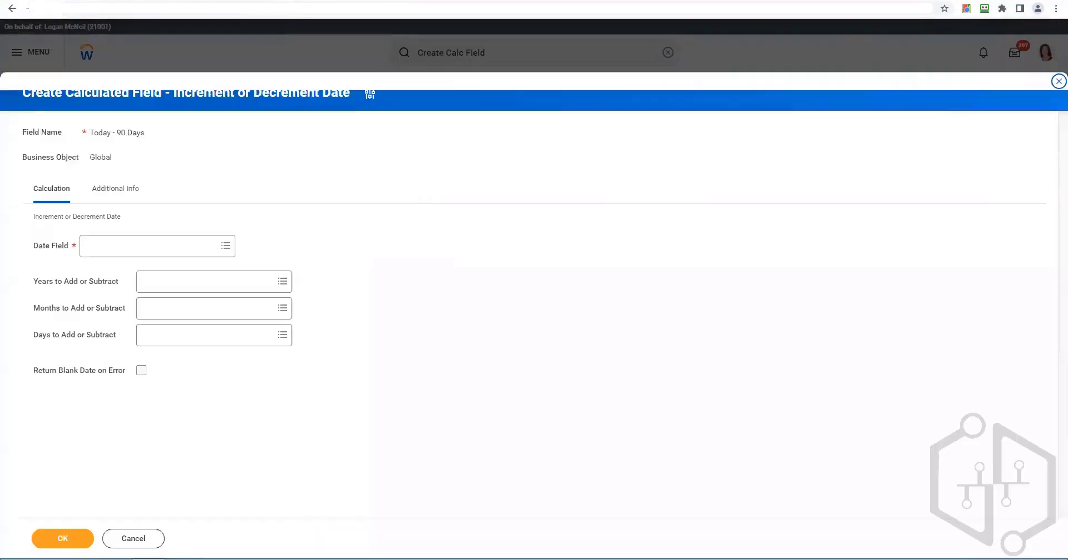
- Set the calculation's date field to Today
left_click(149, 247)
type("Today")
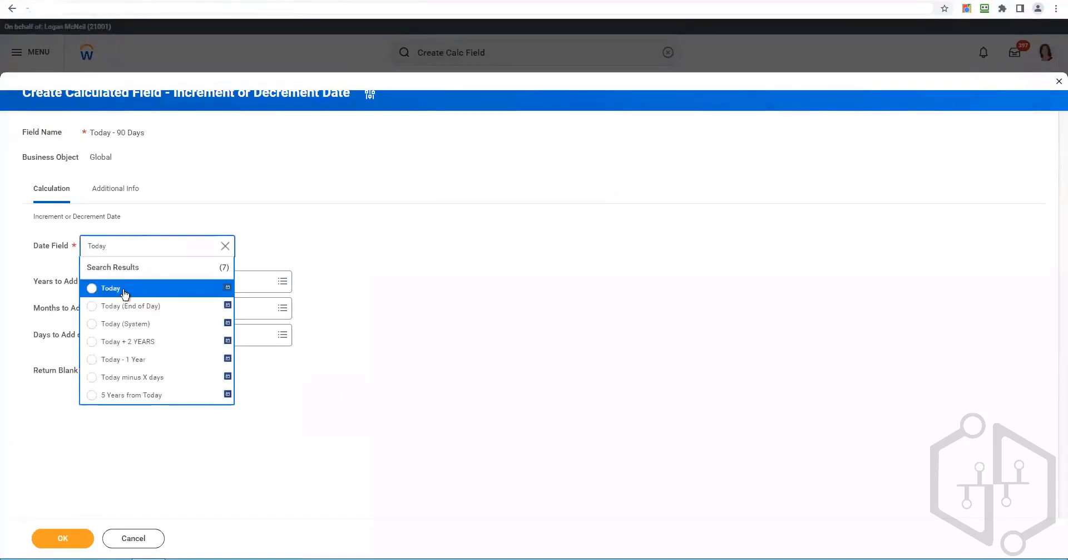
left_click(125, 293)
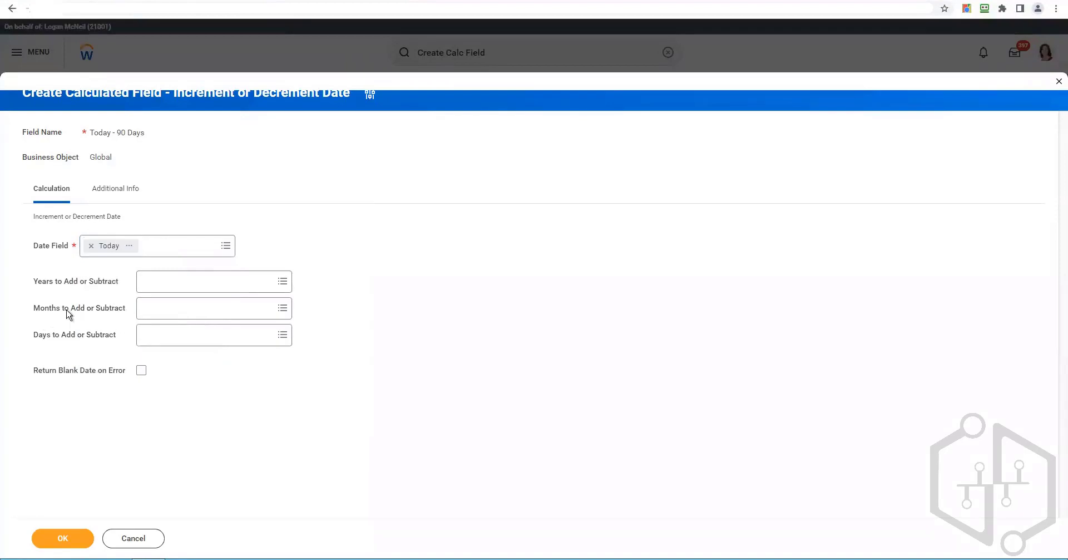
- Use the -90 constant as the days to add or subtract and return a blank date on error
left_click(192, 316)
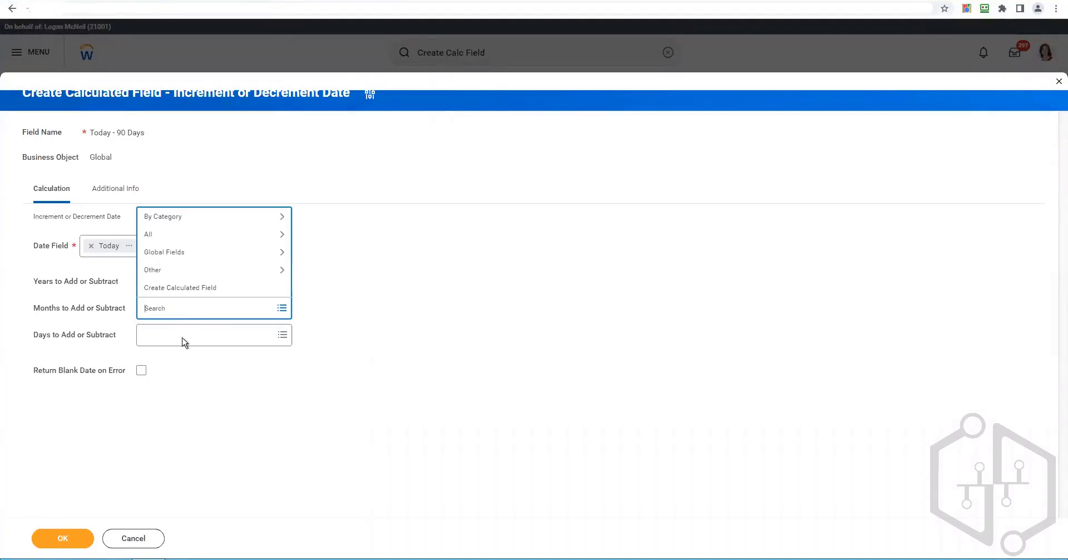
left_click(184, 338)
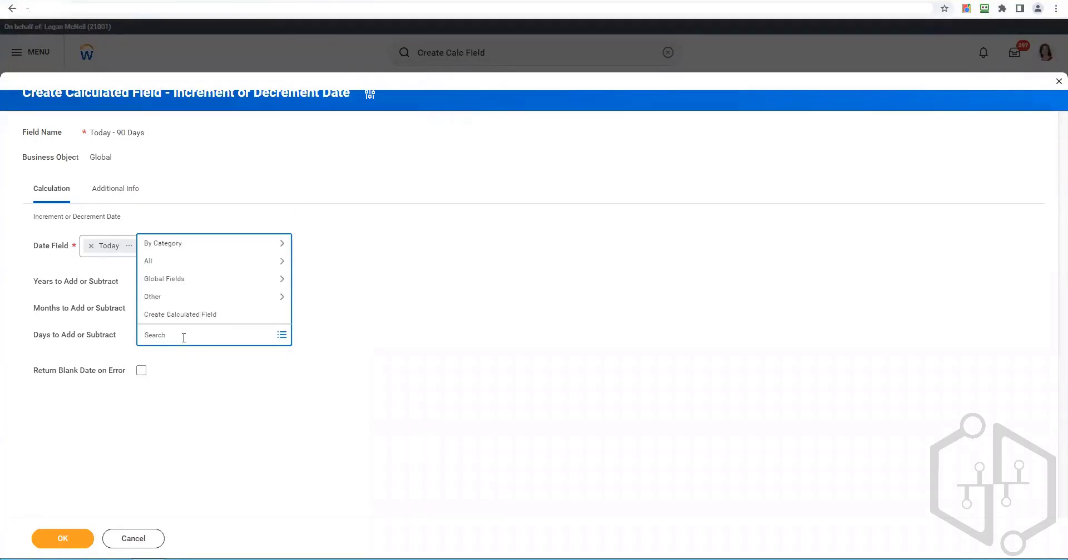
type("-90")
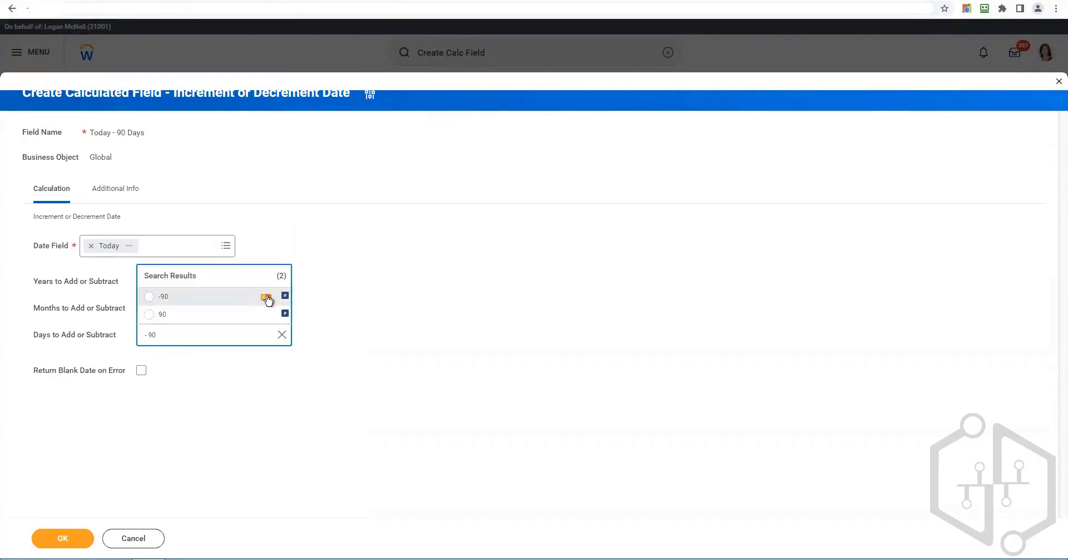
left_click(267, 297)
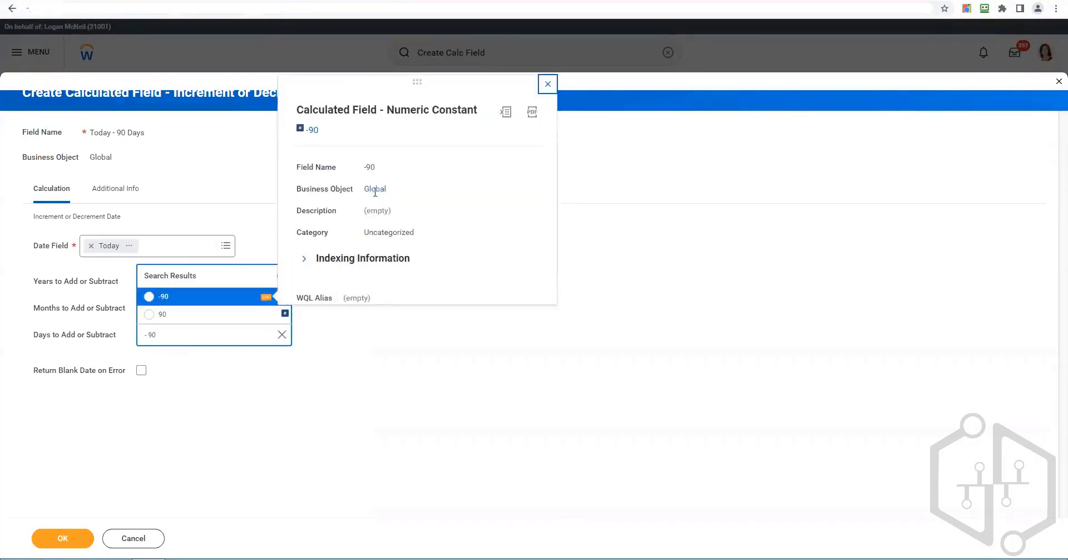
left_click(151, 297)
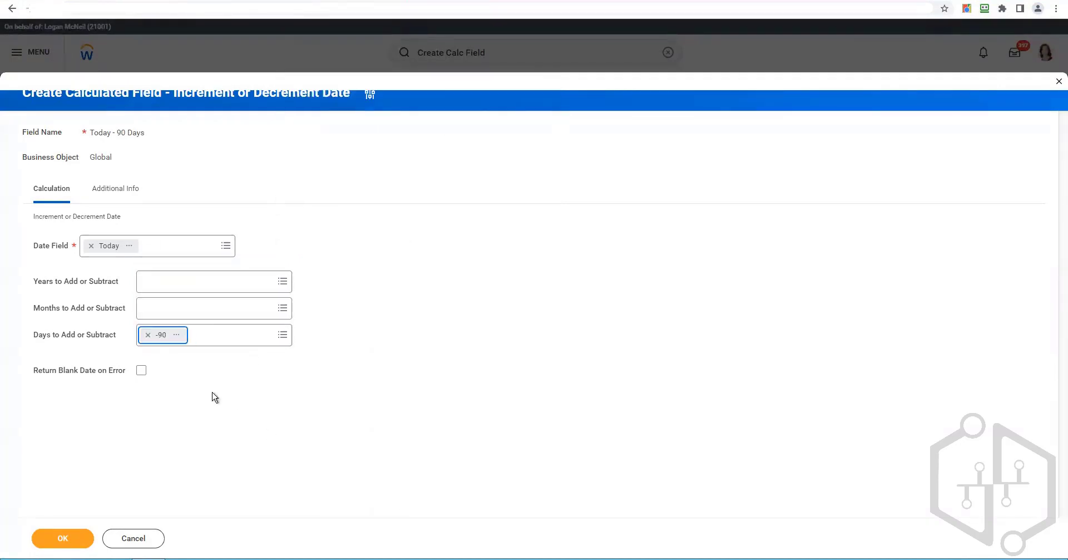
left_click(141, 372)
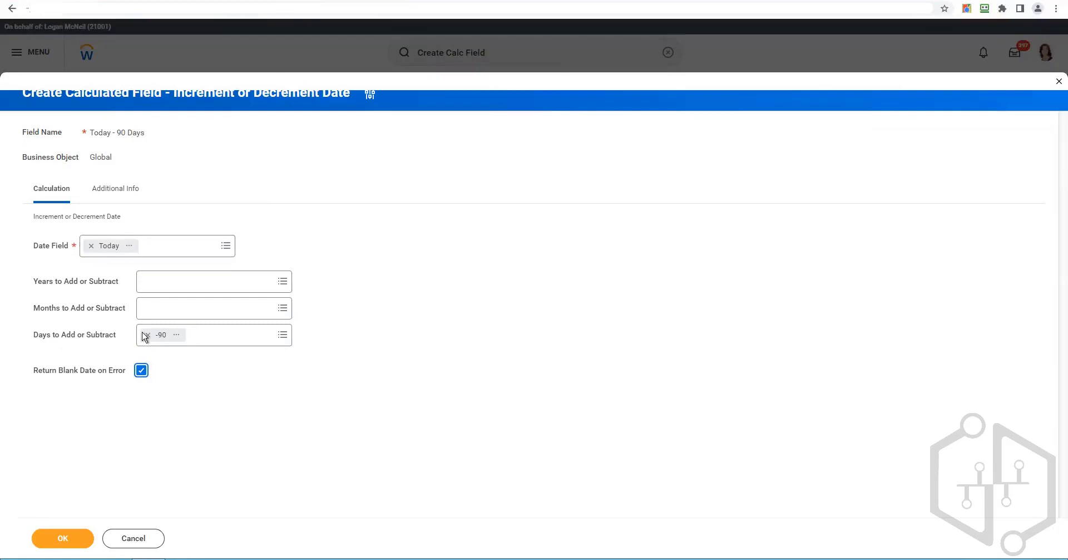
- Check the -90 constant's definition in a new tab and save the "Today - 90 Days" calculated field
left_click(176, 334)
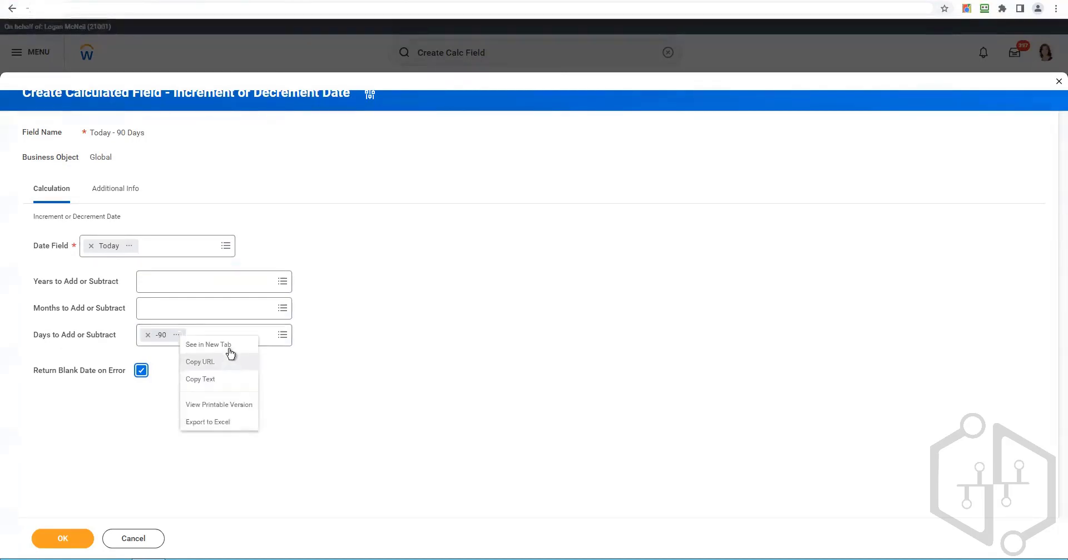
left_click(207, 344)
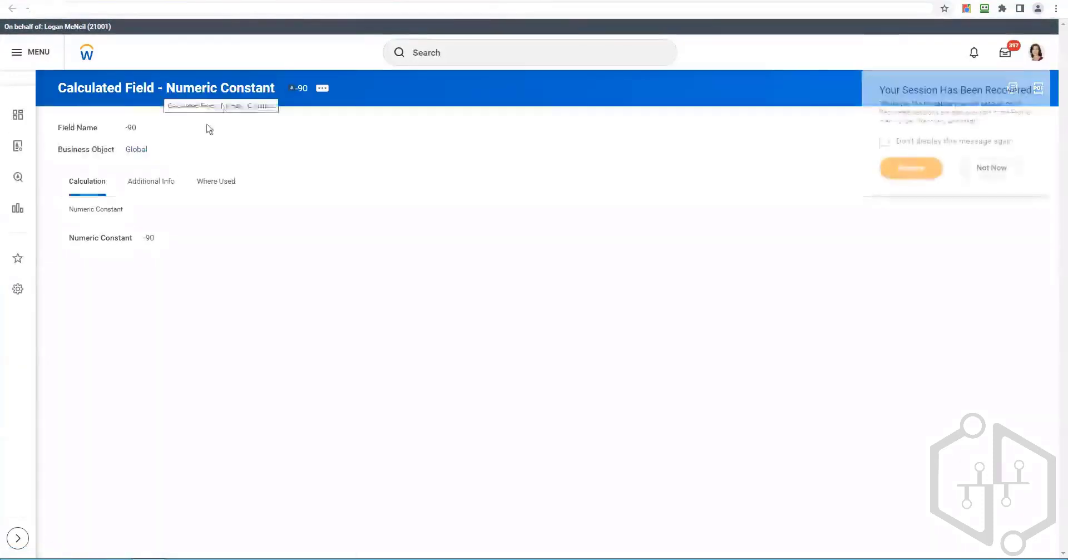
double_click(147, 239)
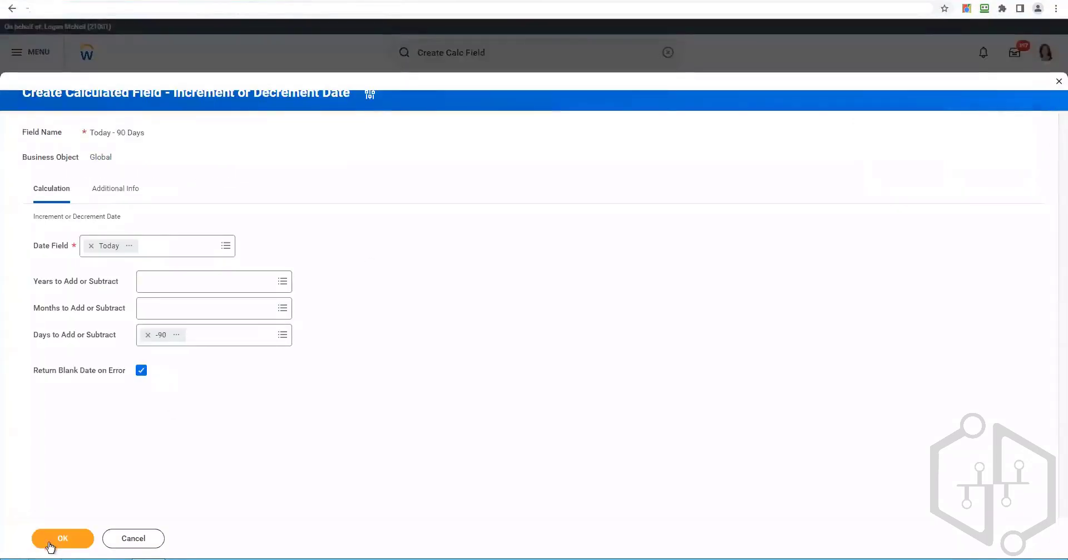
left_click(50, 546)
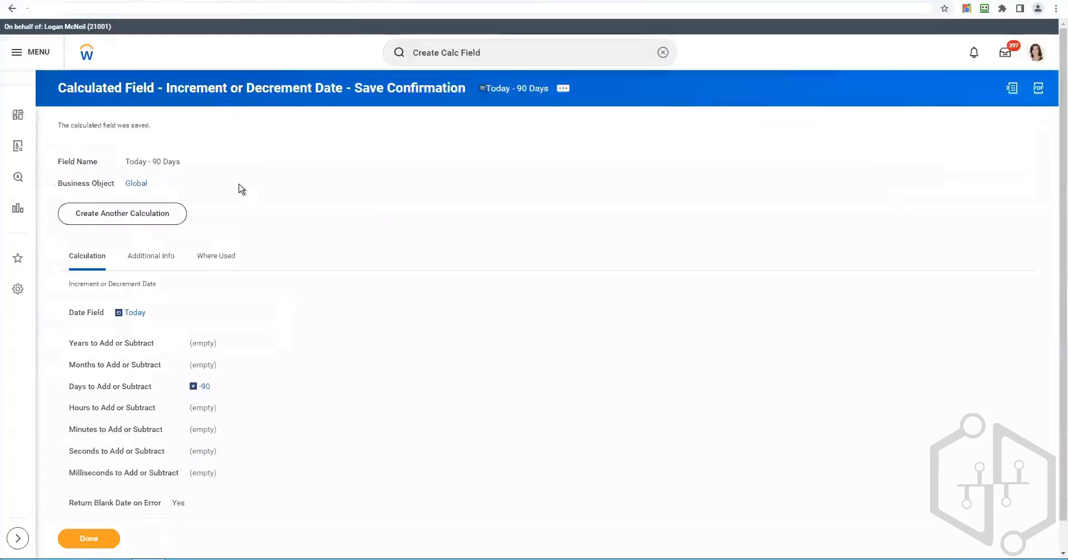
- Copy the saved calculated field's name and make "Today - 90 Days" the Hire Date prompt's default value in the report
right_click(516, 87)
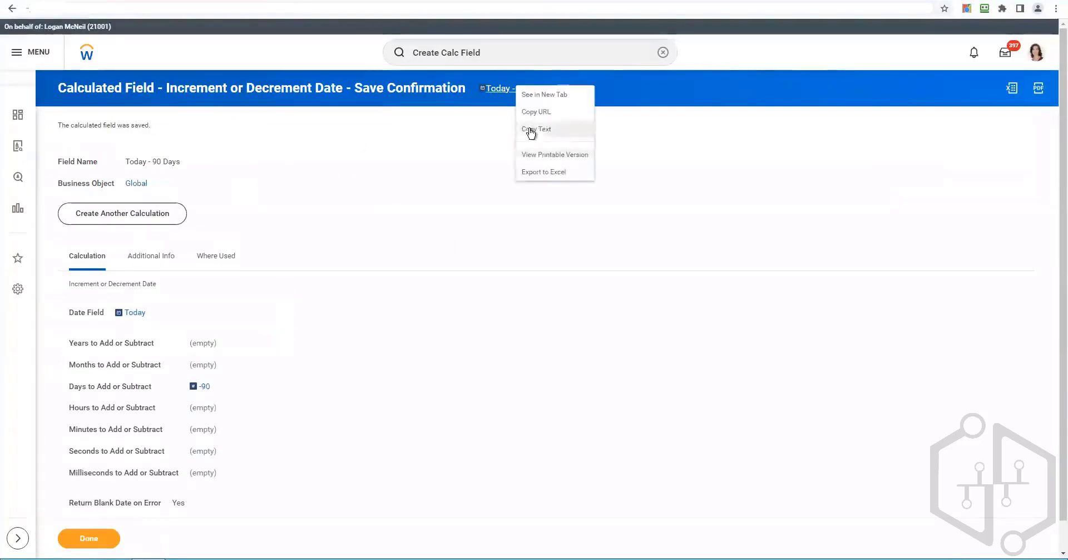
left_click(531, 131)
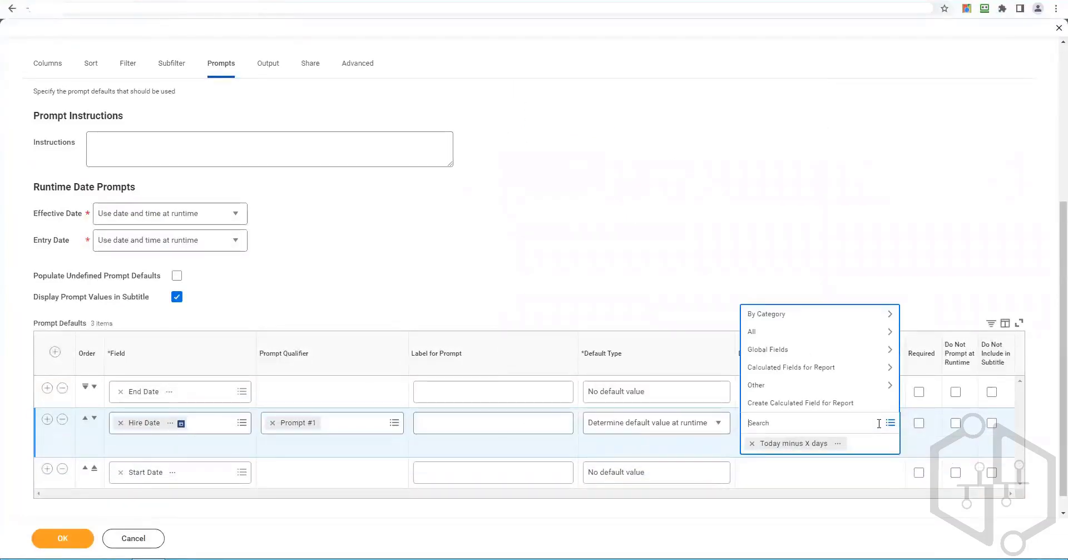
key("ctrl+v")
key("Return")
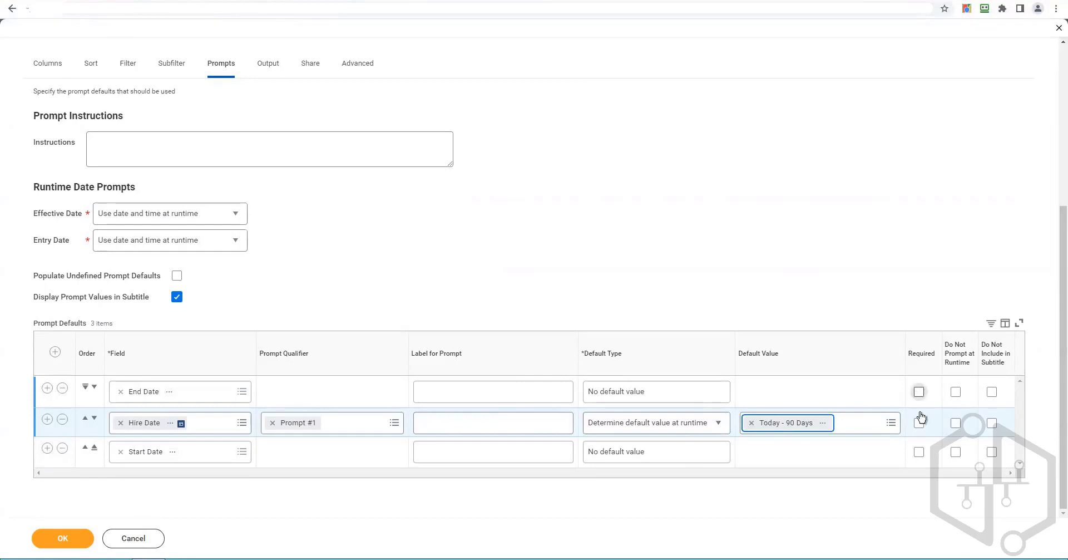
- Set the End Date and Start Date prompts to not prompt at runtime, leaving End Date not required
left_click(919, 392)
left_click(956, 392)
left_click(957, 453)
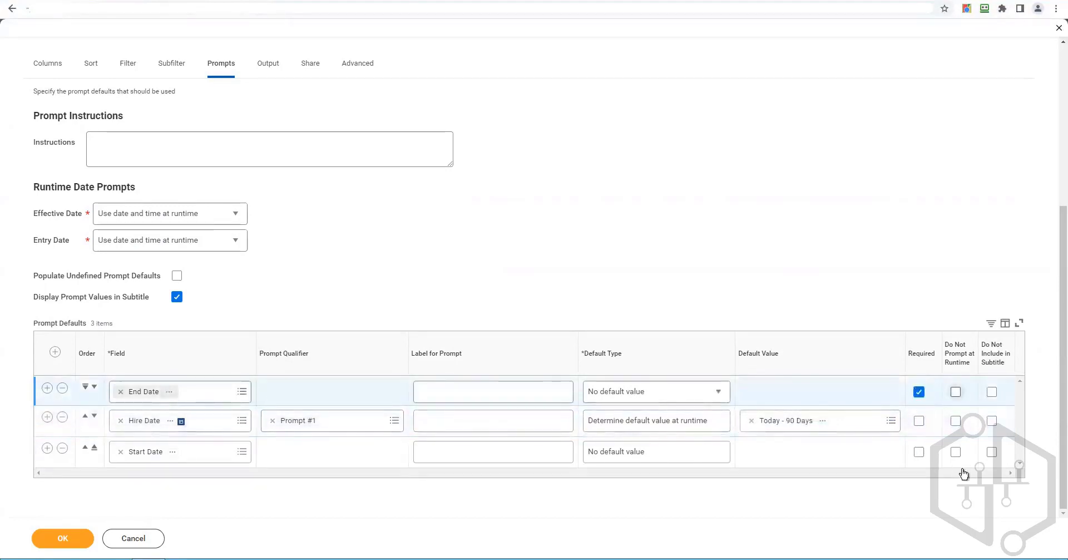
left_click(920, 393)
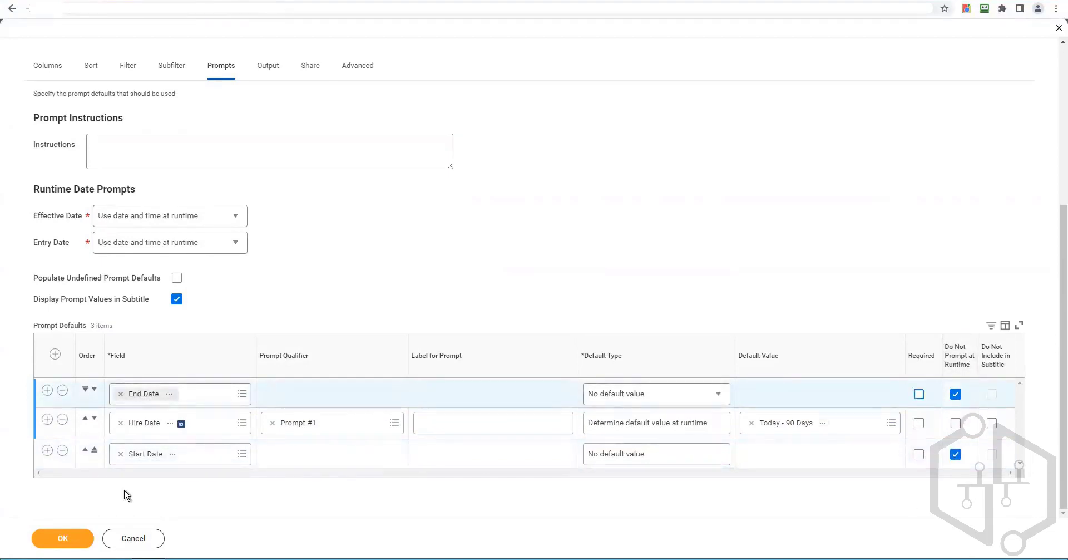
- Delete the empty last condition from the report's instance filter and save the report
left_click(173, 68)
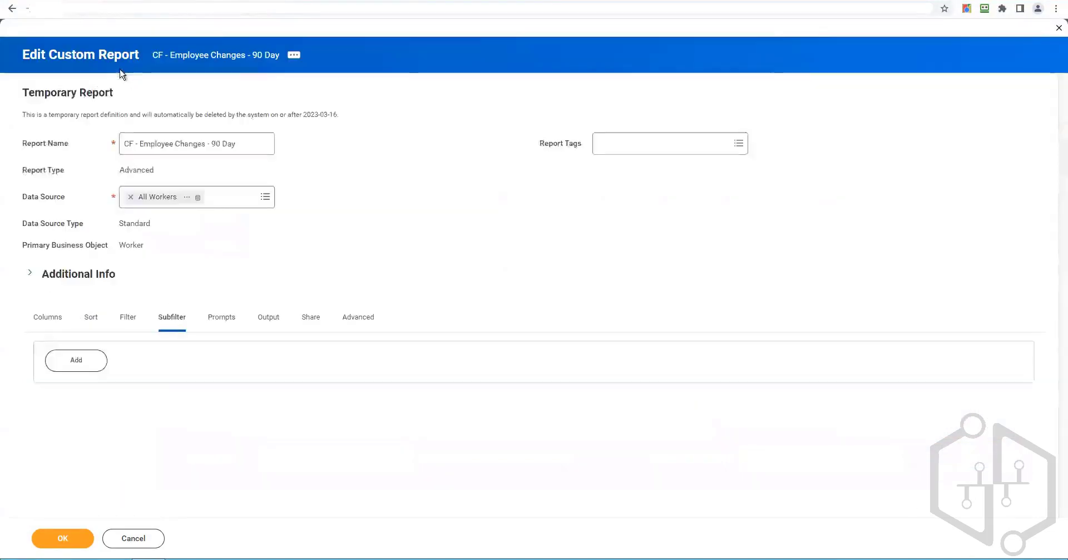
left_click(130, 319)
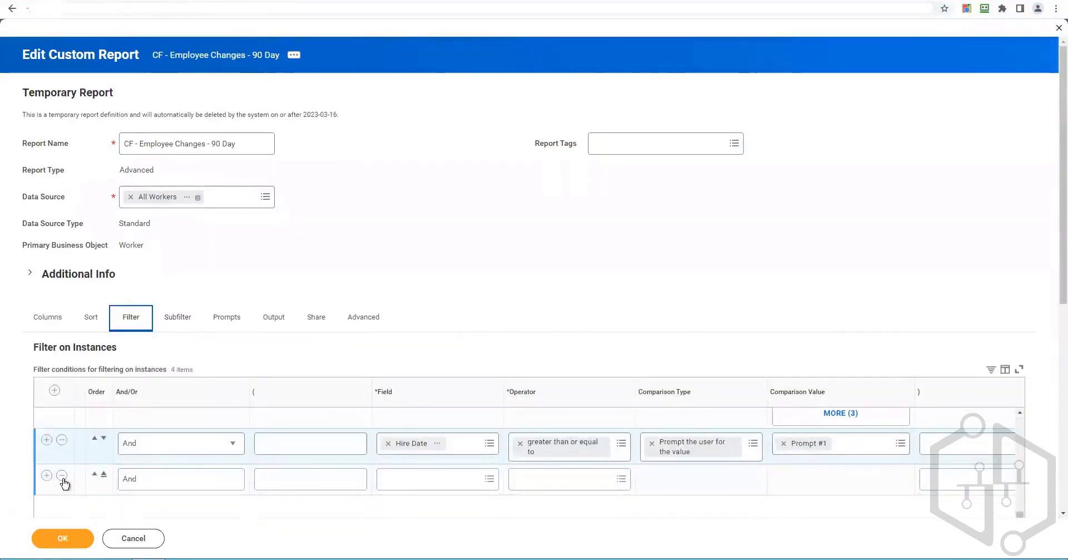
left_click(62, 475)
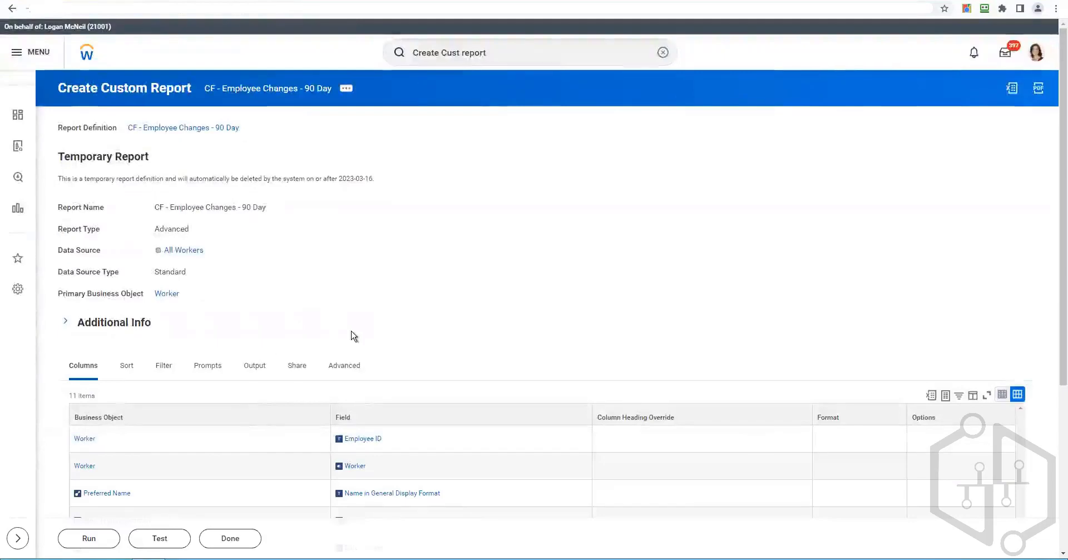
scroll(352, 337, "down", 3)
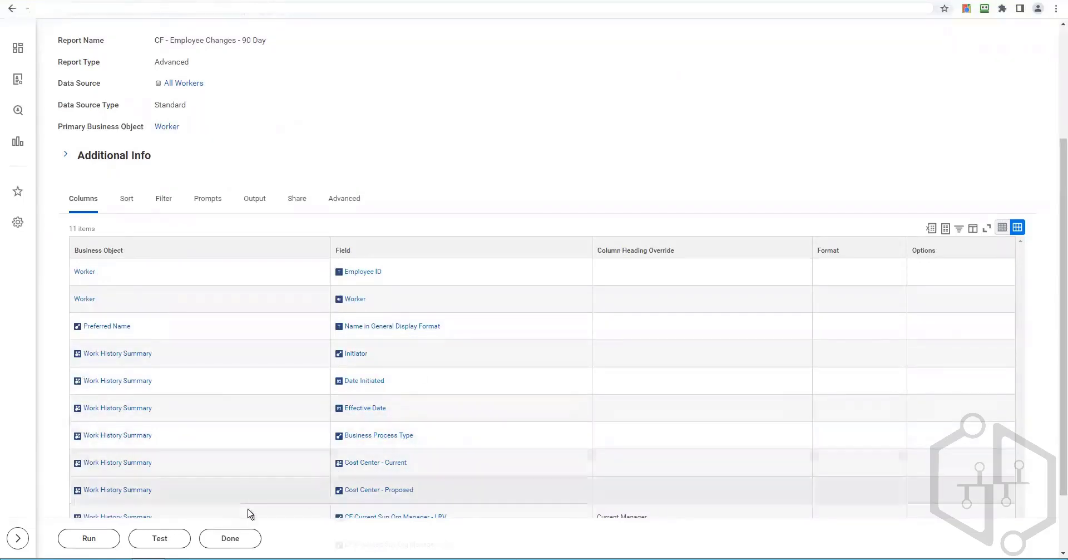
left_click(149, 533)
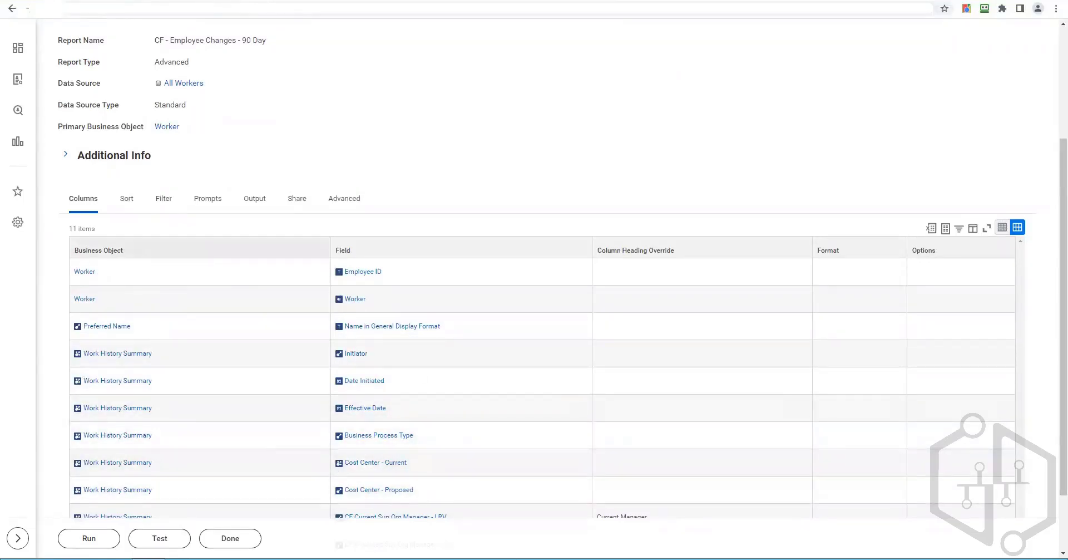
right_click(188, 1)
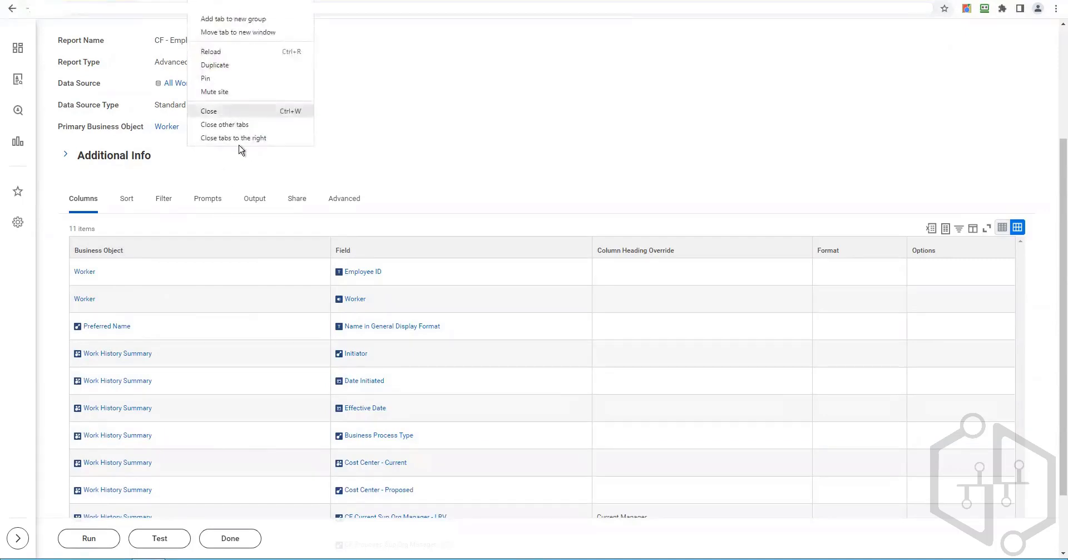
left_click(337, 153)
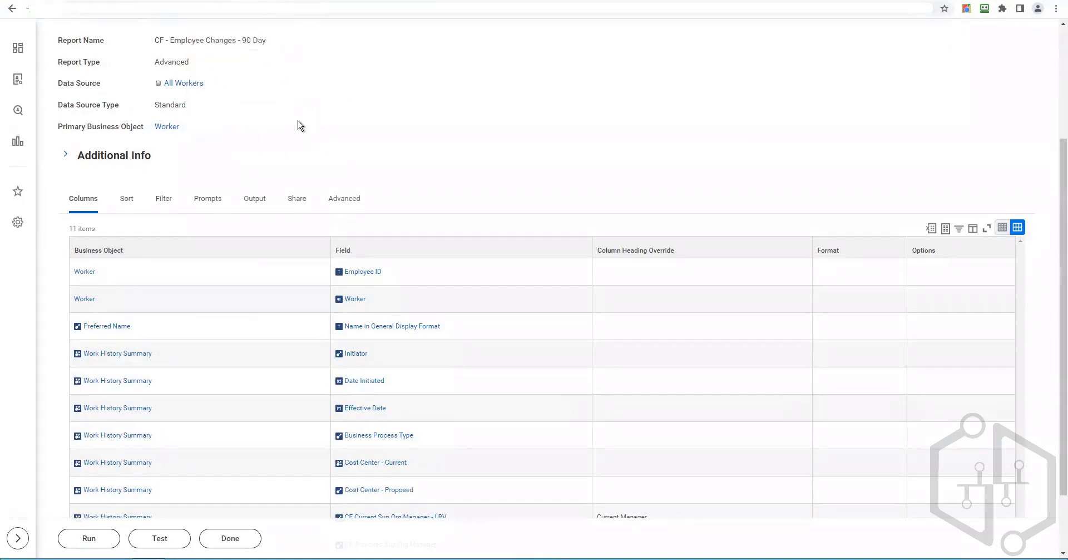
- Test the custom report in a new tab with the default Hire Date prompt value and review the output
scroll(300, 126, "up", 3)
left_click(347, 96)
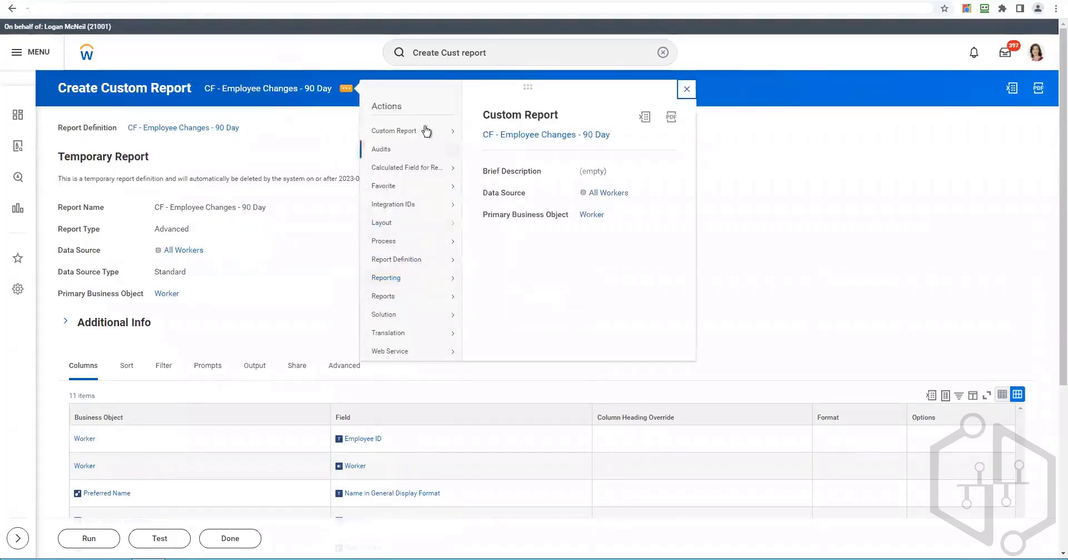
mouse_move(427, 131)
right_click(482, 203)
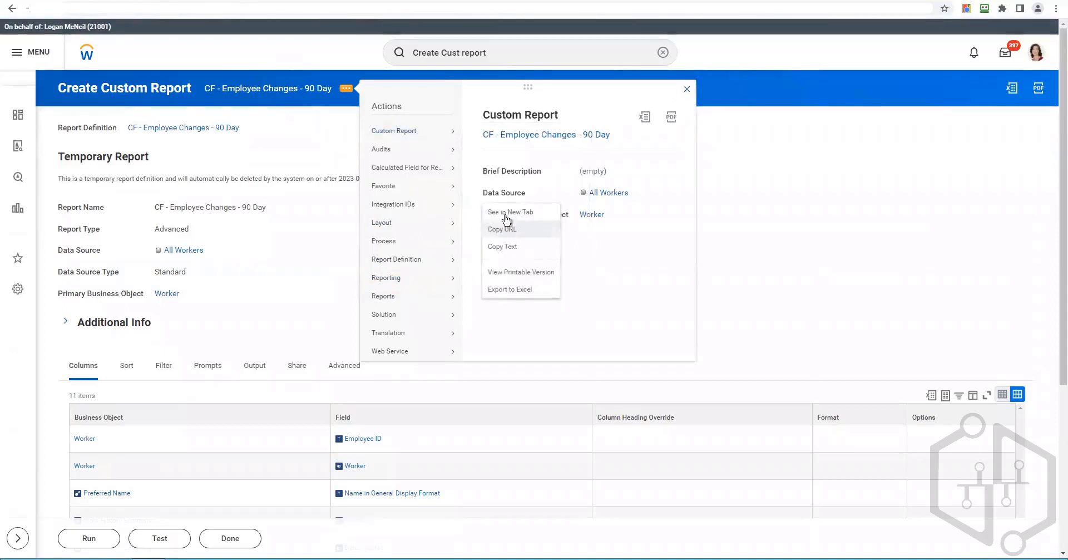
left_click(507, 214)
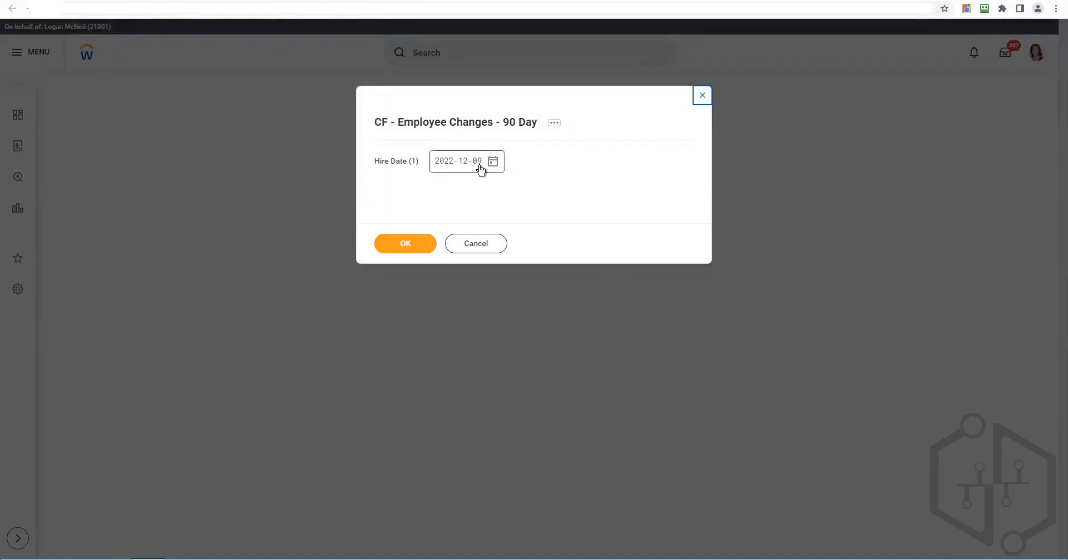
left_click(432, 243)
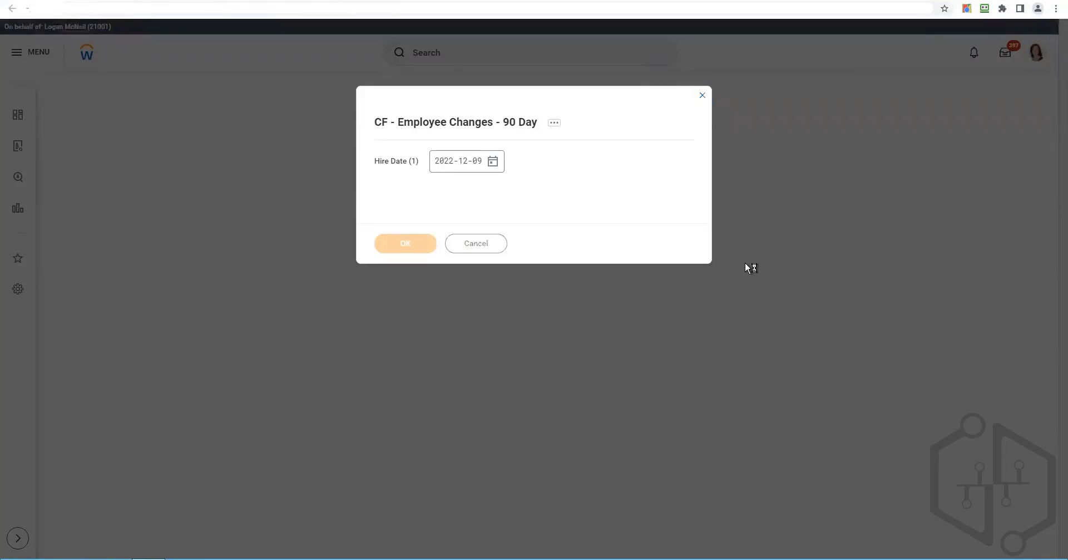
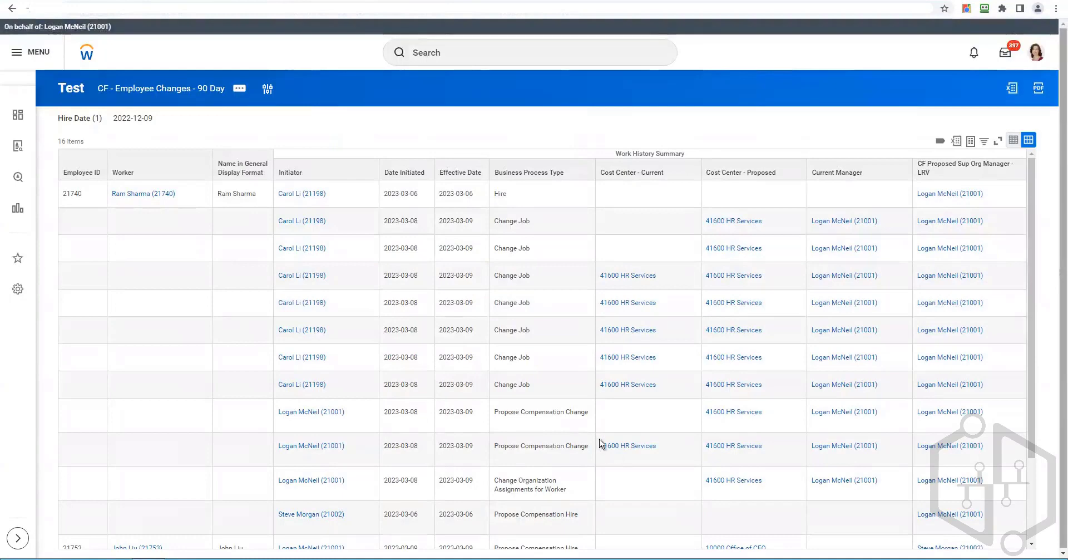
scroll(519, 320, "down", 2)
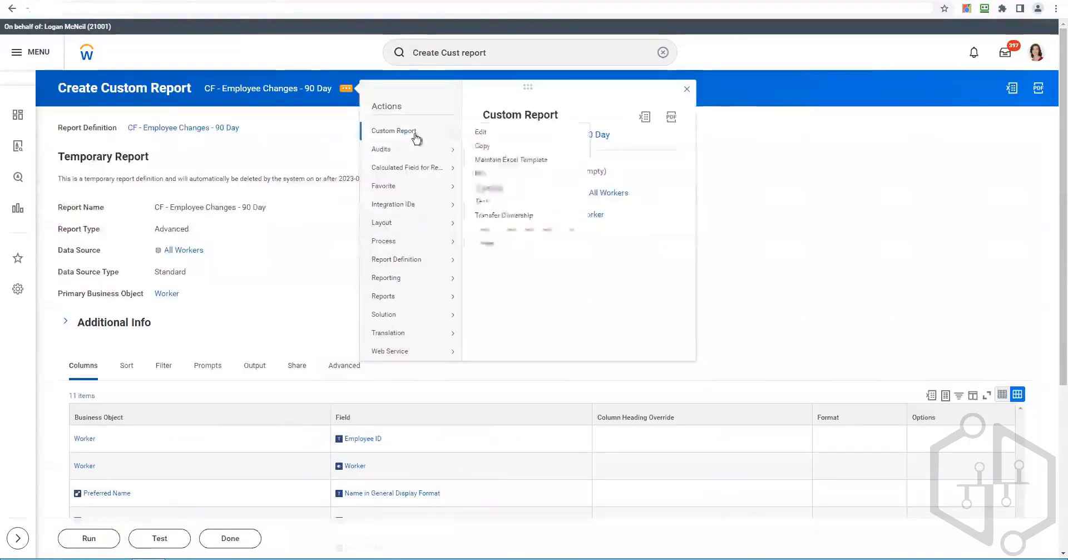
- Reopen the report for editing and add a subfilter on the Work History Summary business object
left_click(313, 246)
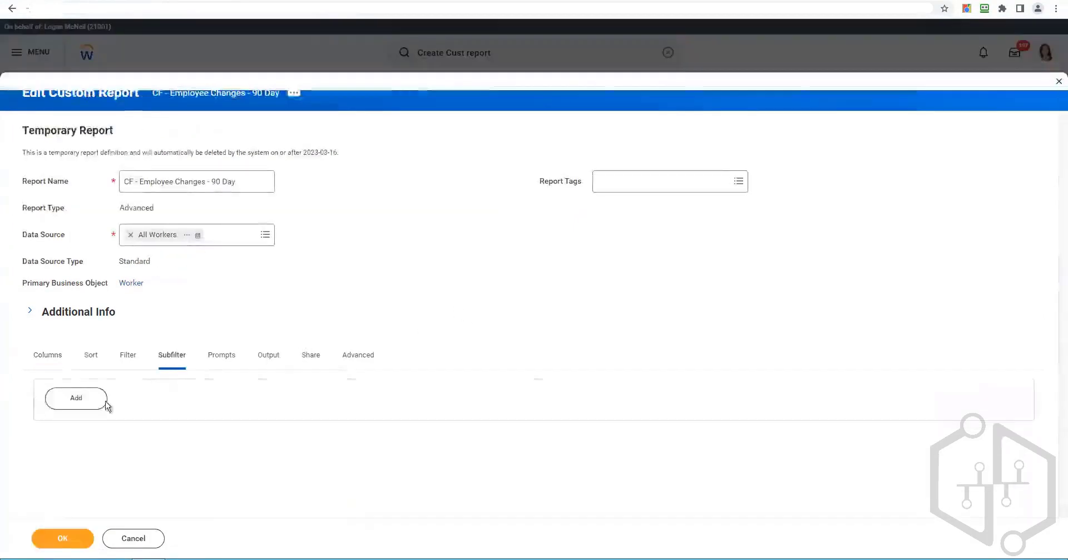
left_click(103, 402)
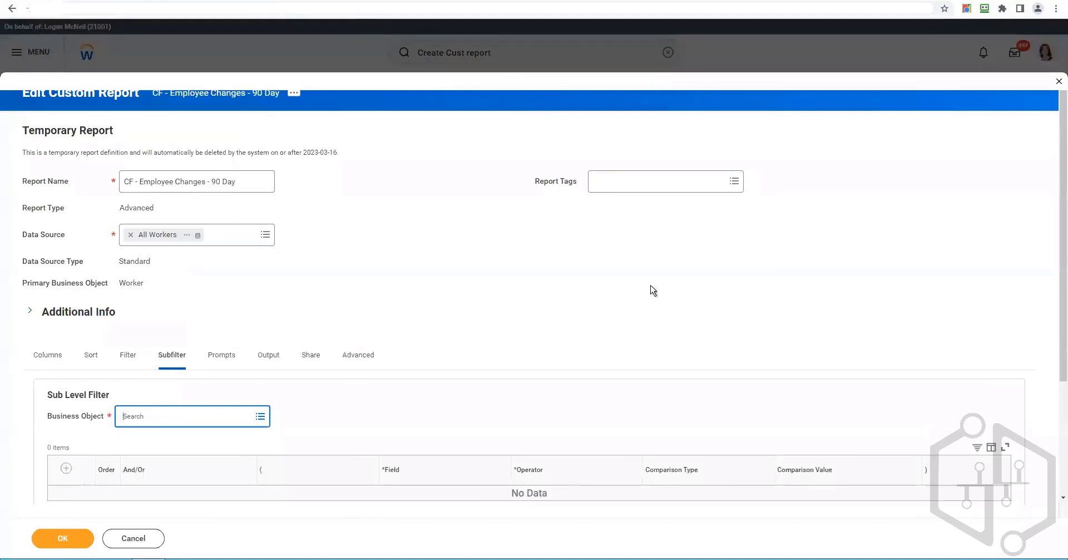
scroll(612, 339, "down", 3)
left_click(215, 273)
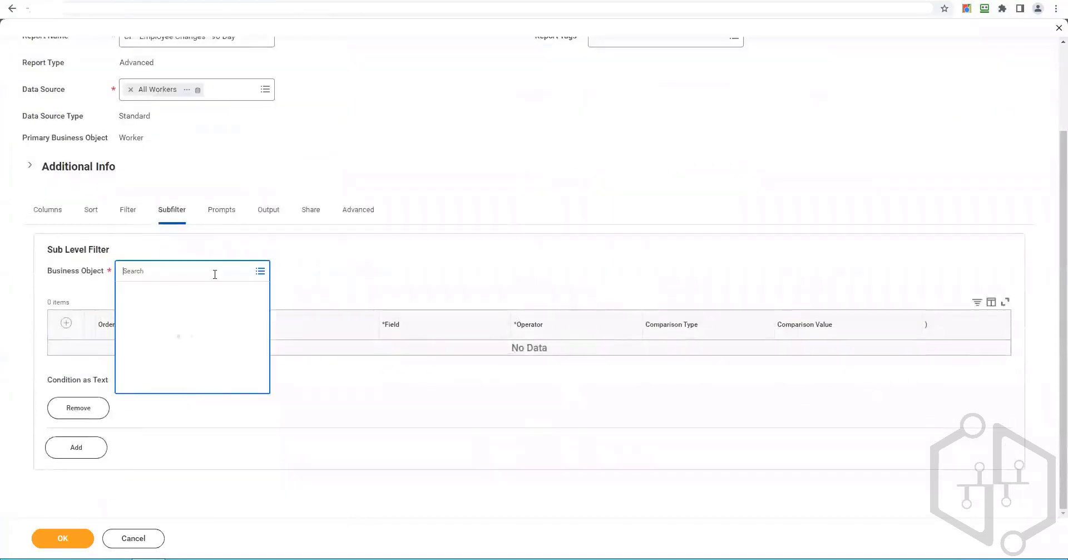
type("worker")
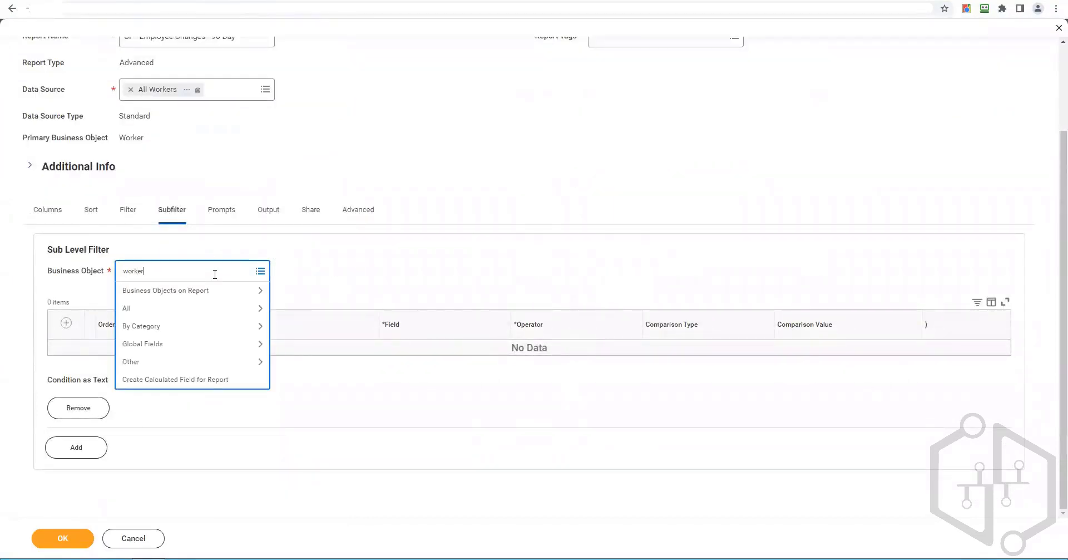
type(" hist sum")
key("Return")
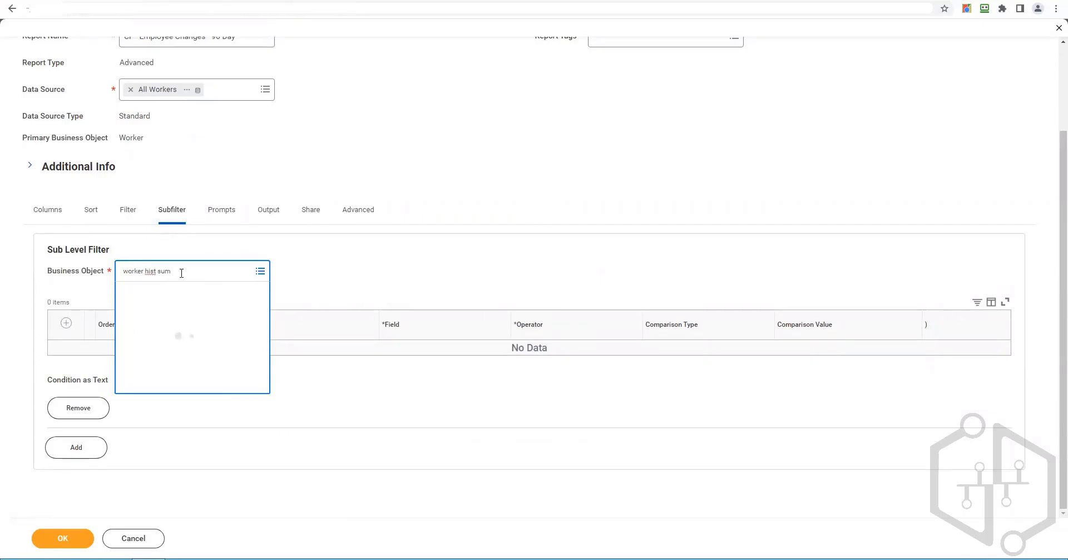
left_click(220, 318)
left_click(184, 334)
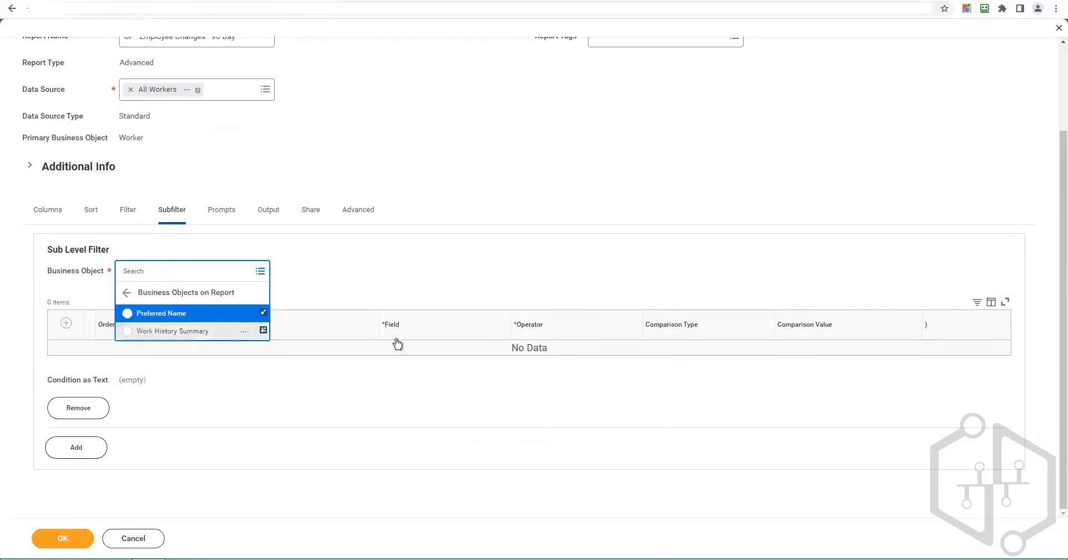
- Add a subfilter condition on Business Process Type using "in the selection list" with a value specified in this filter
left_click(66, 326)
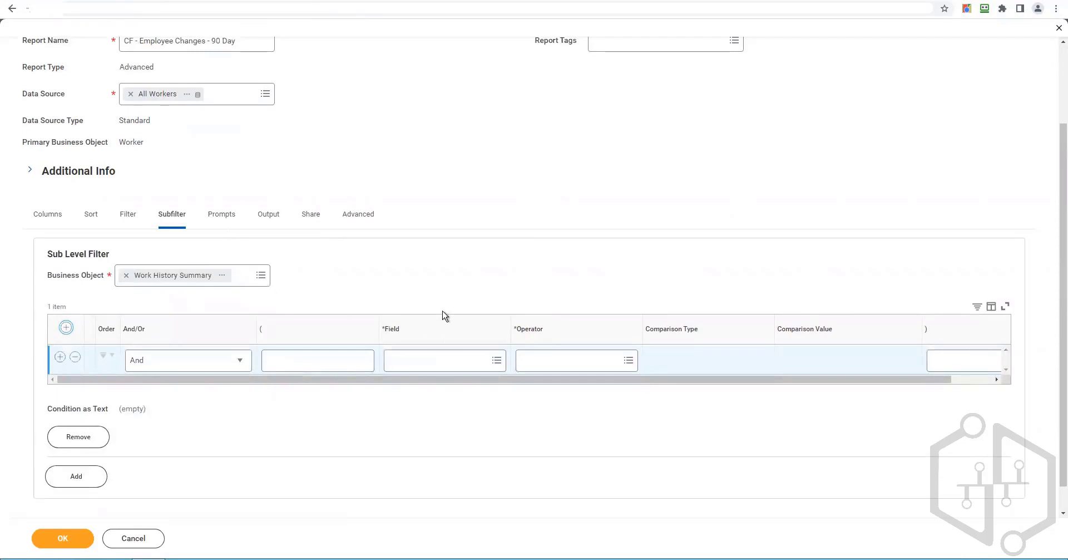
left_click(409, 361)
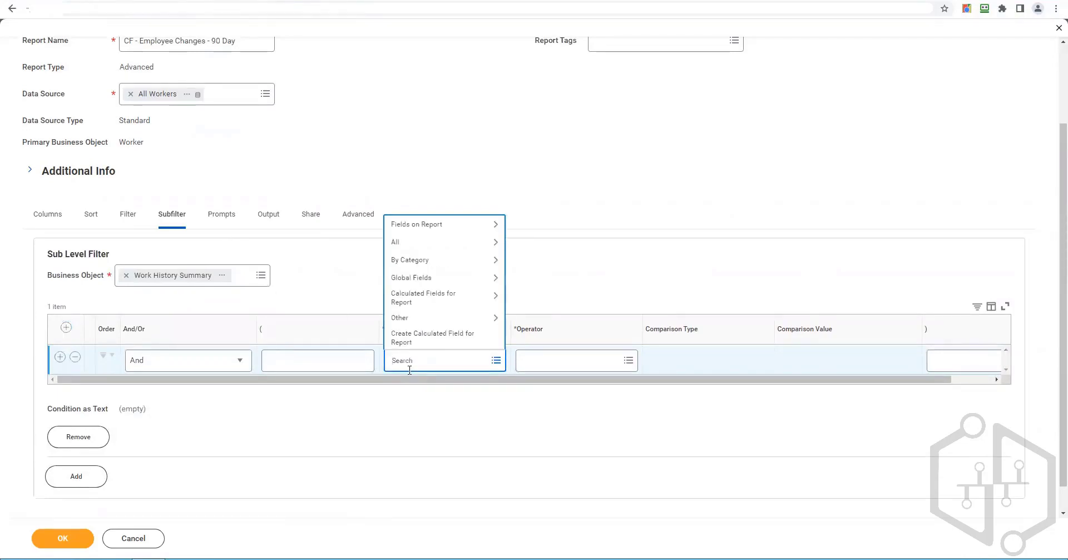
left_click(443, 230)
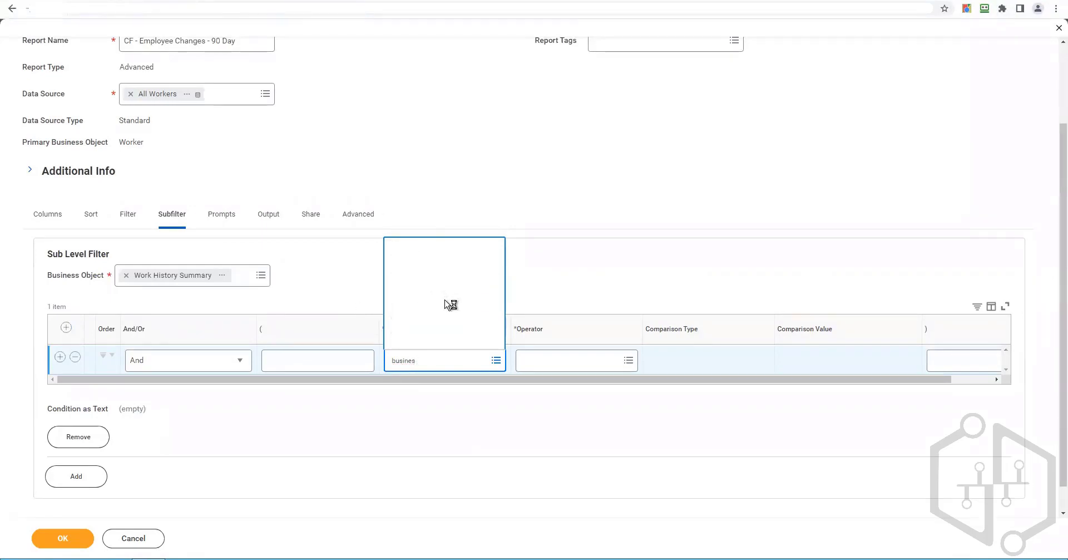
left_click(433, 182)
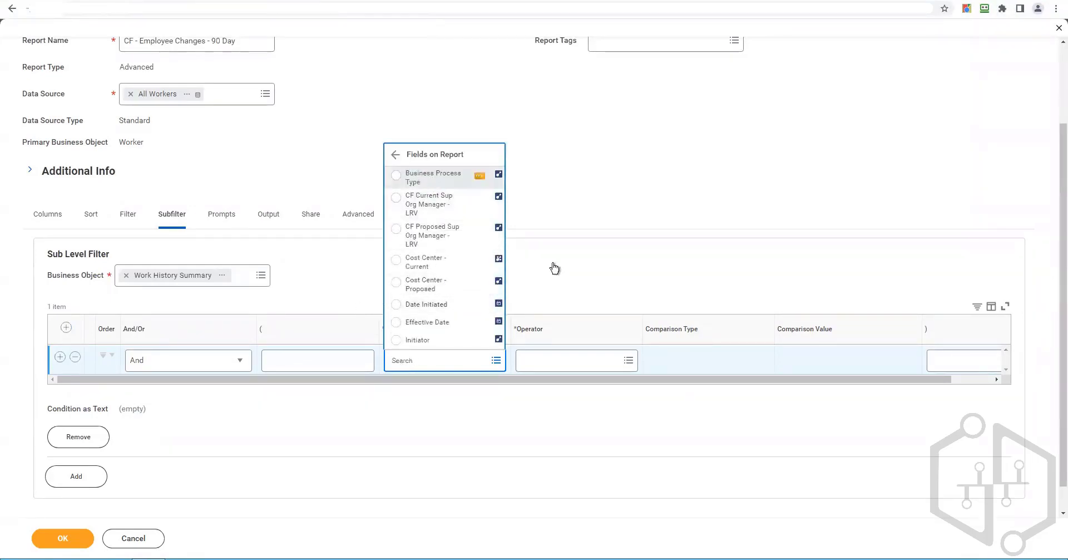
left_click(558, 362)
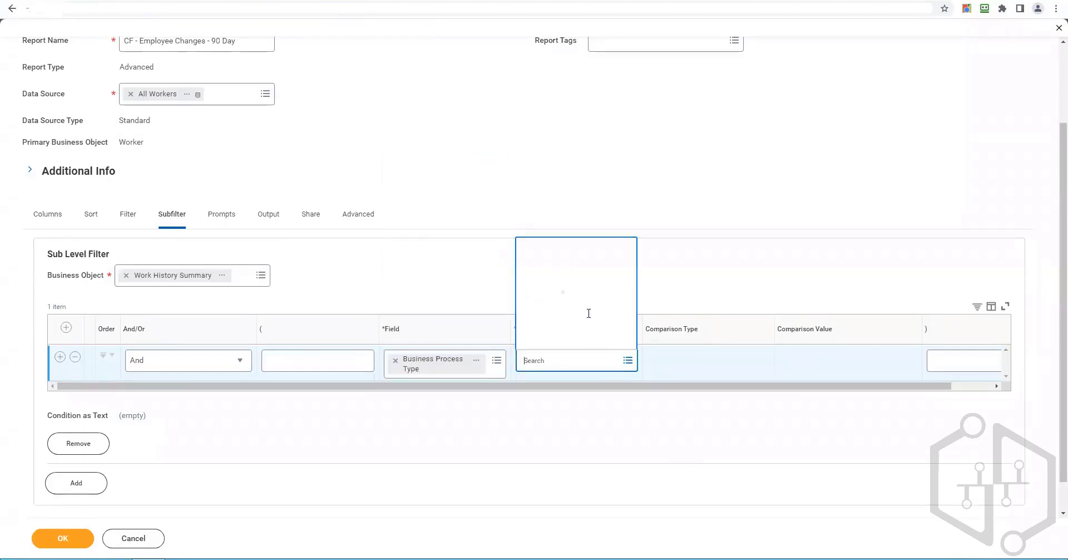
left_click(564, 327)
key("Return")
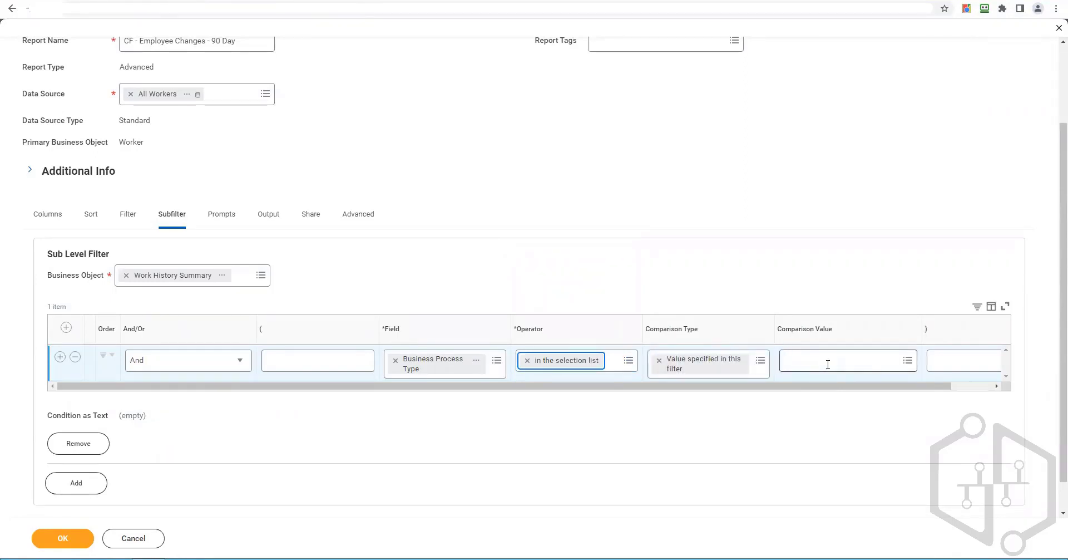
- Add Change Job and the Move Worker and Move Workers processes, both By Organization and Supervisory, as the condition's comparison values
left_click(828, 365)
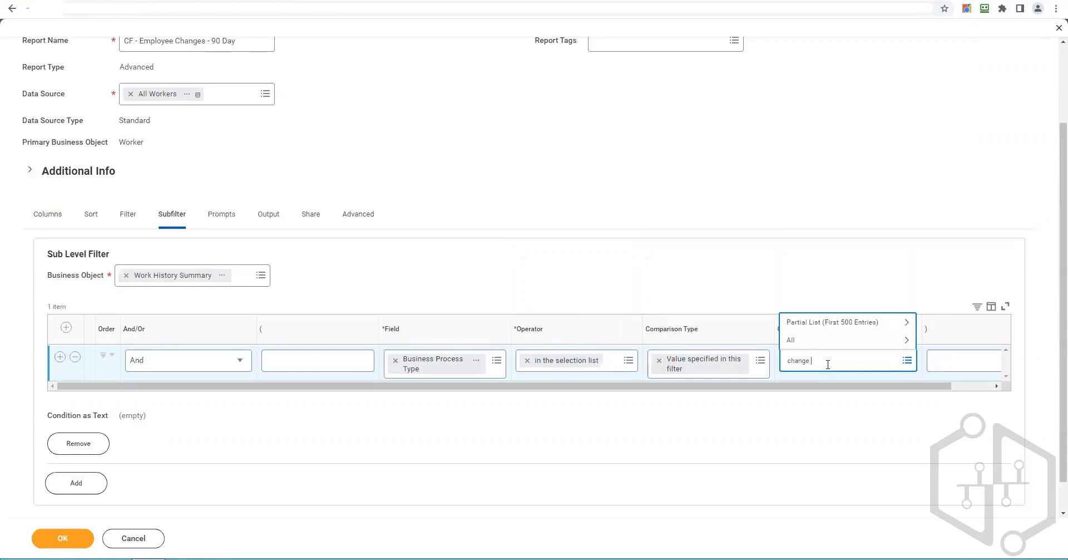
type("change job")
key("Return")
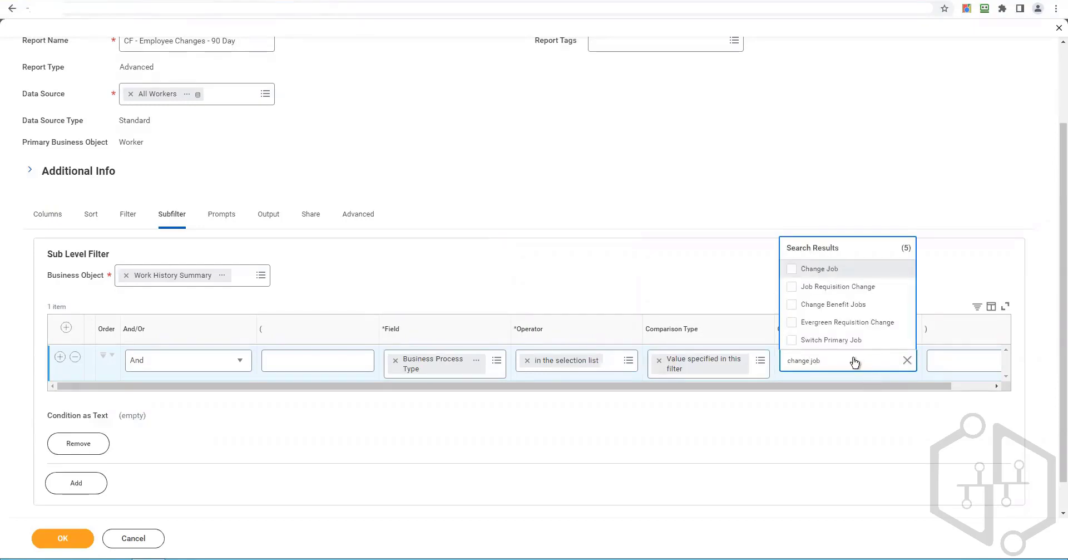
key("Return")
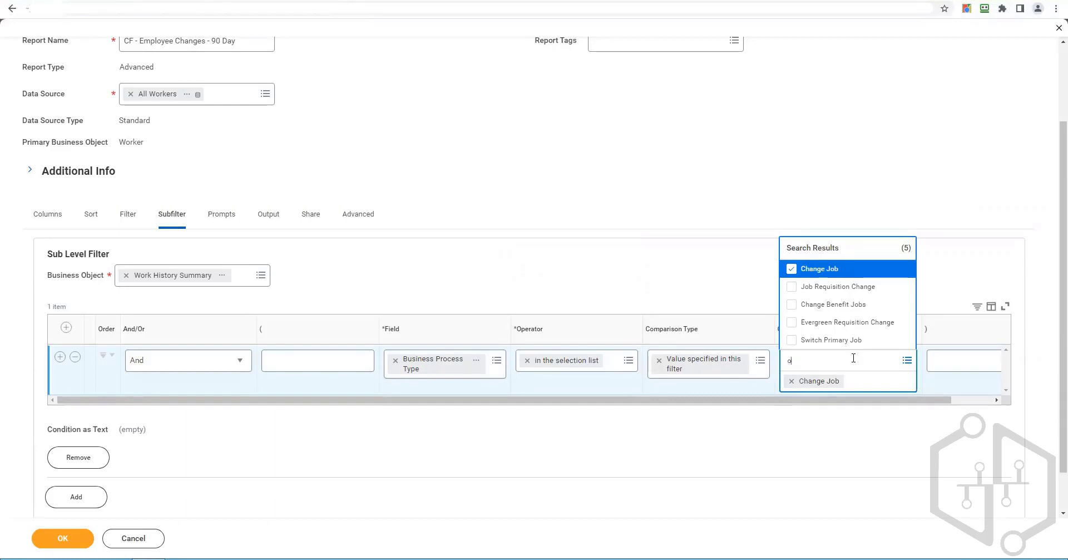
type("er")
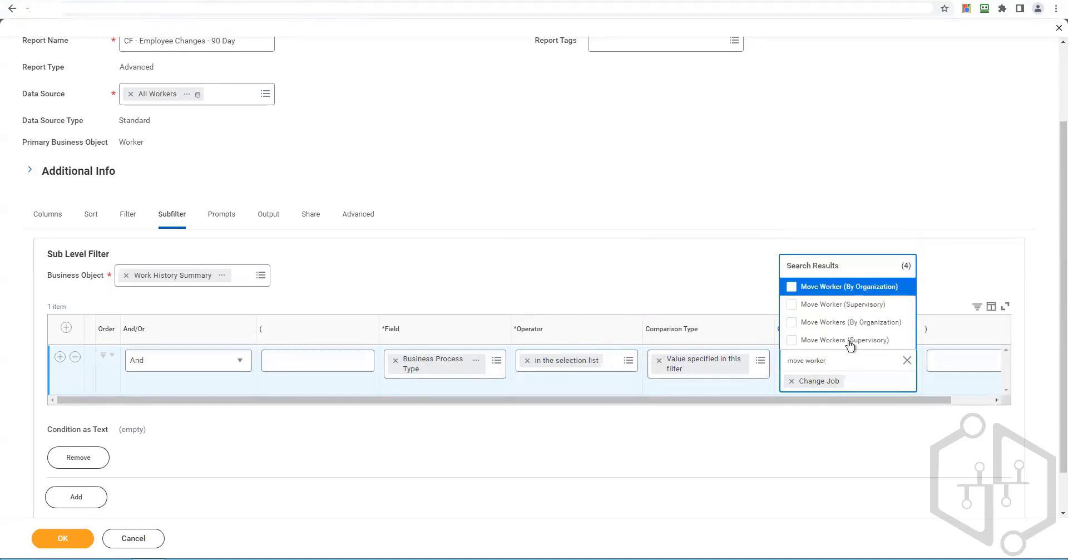
key("ctrl+a")
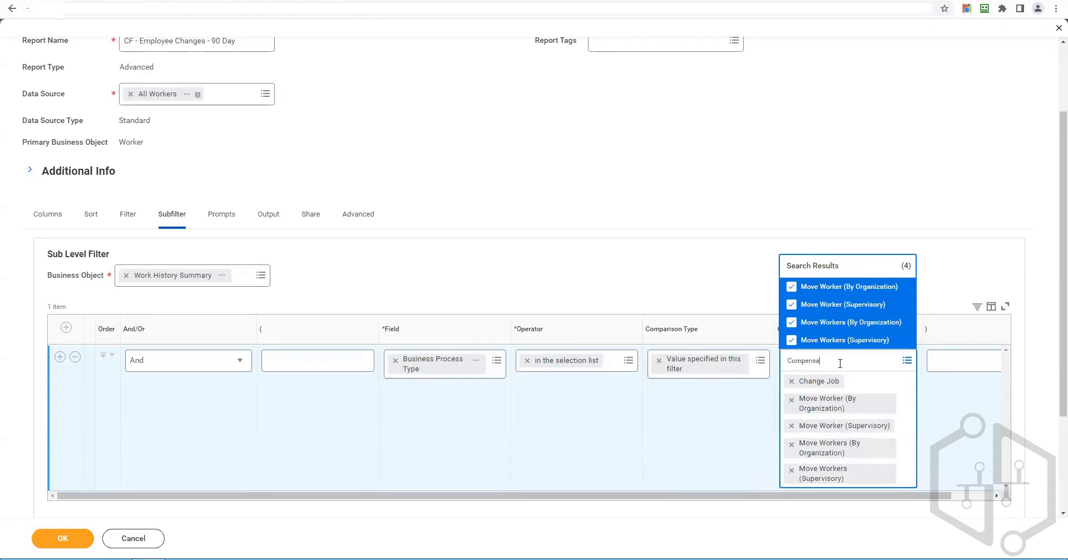
- Search the comparison values for "Compensation" and select Propose Compensation Change
key("Return")
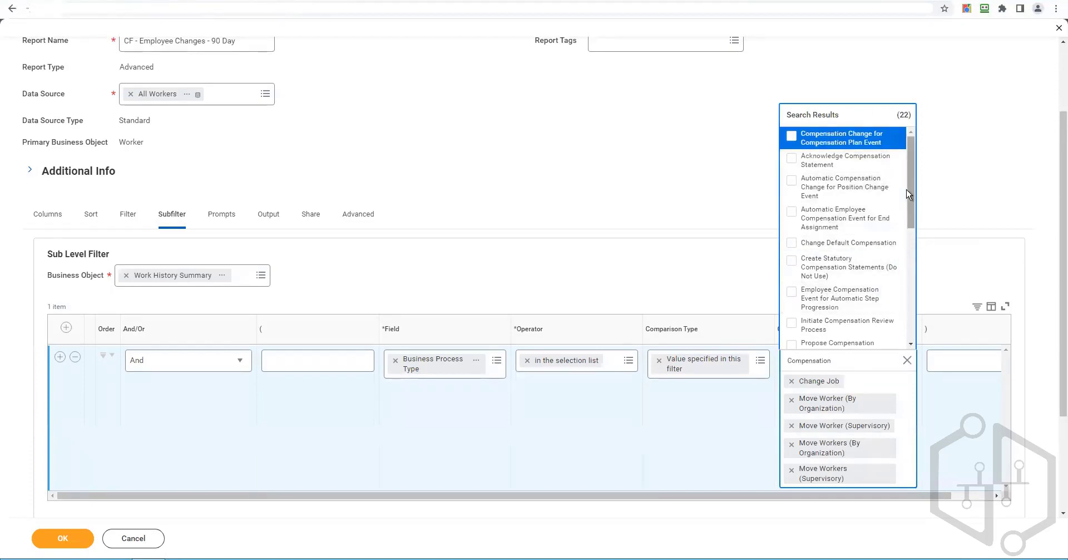
left_click_drag(908, 203, 909, 217)
scroll(909, 220, "down", 3)
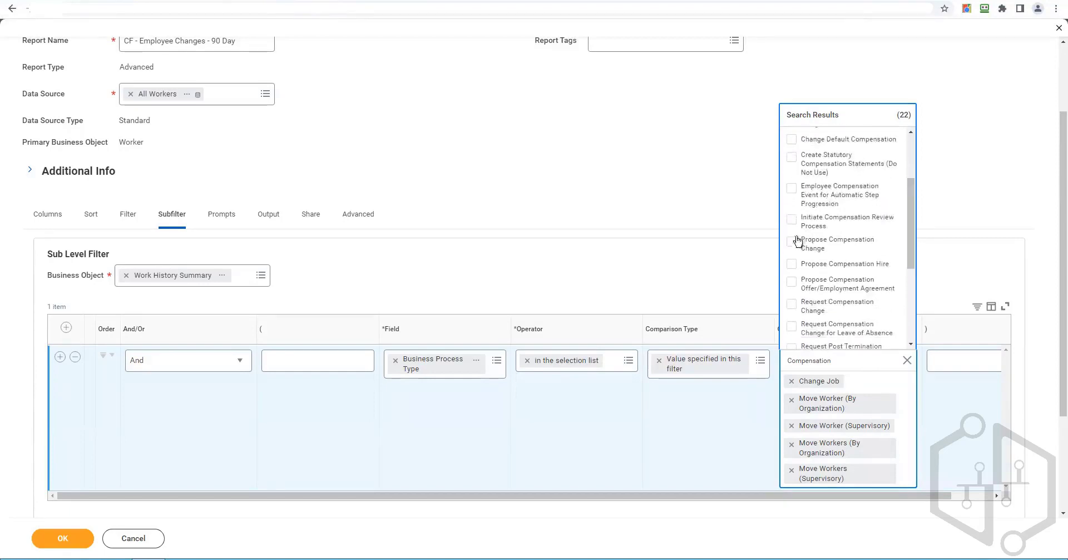
left_click(788, 244)
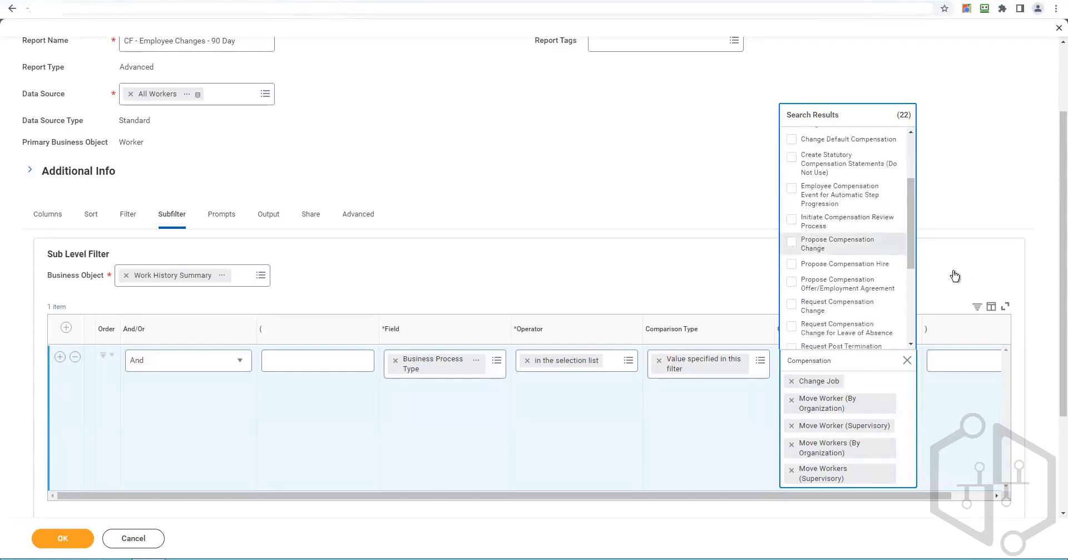
- Add Request Compensation Change, Request Leave of Absence and Request Compensation Change for Leave of Absence to the subfilter's comparison values
left_click(794, 310)
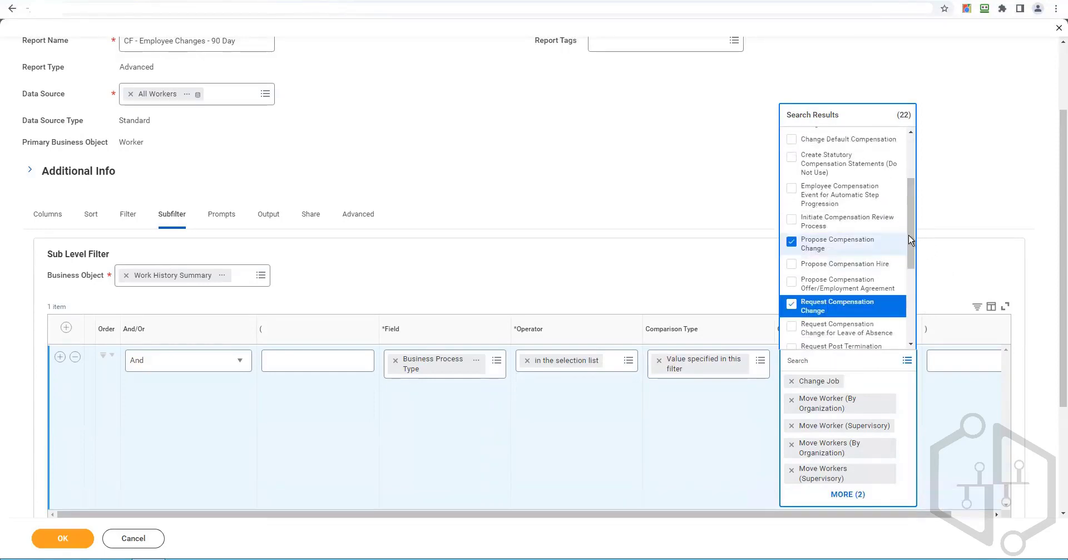
left_click_drag(911, 238, 914, 339)
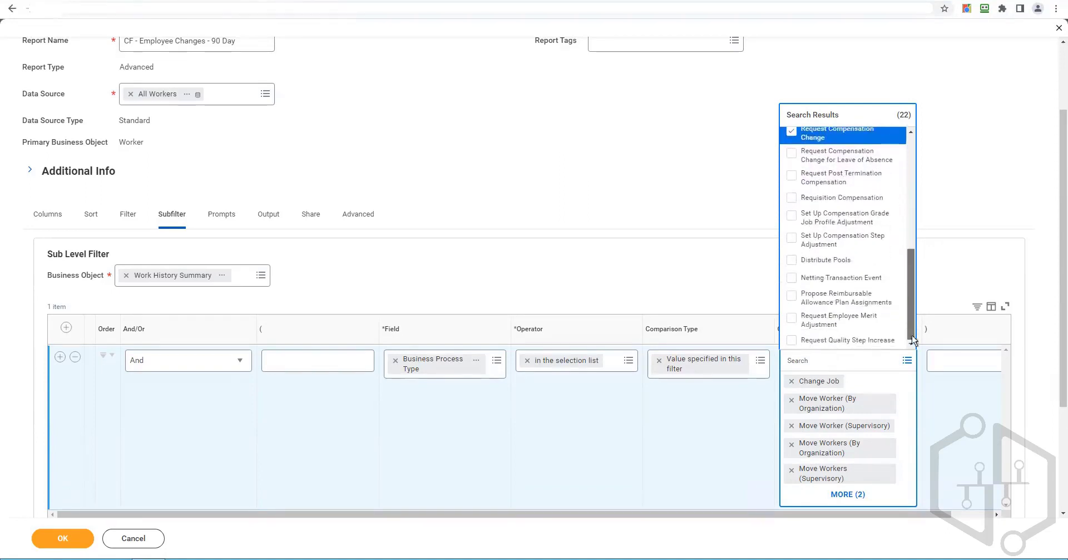
left_click(874, 364)
type("La")
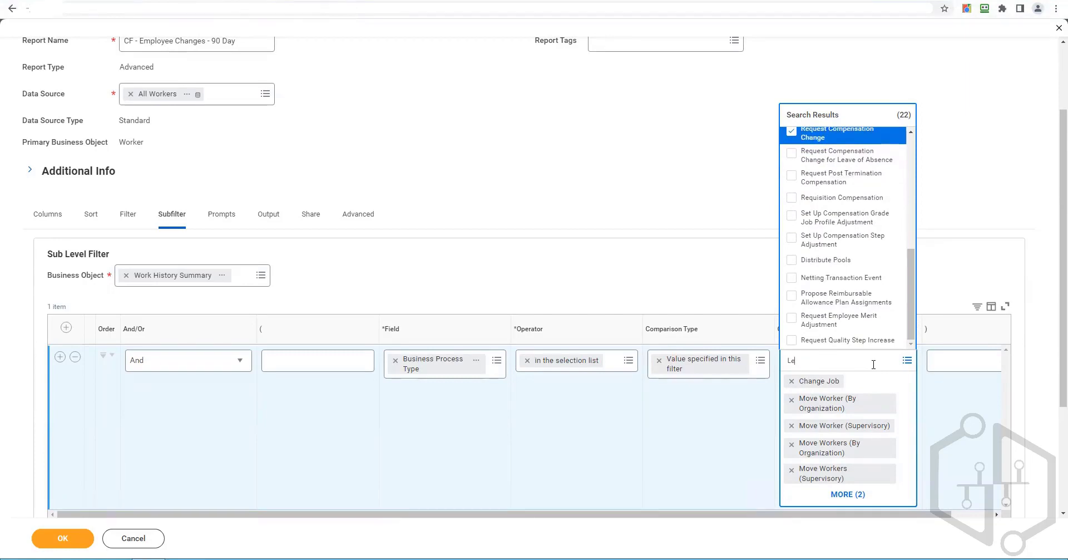
key("Return")
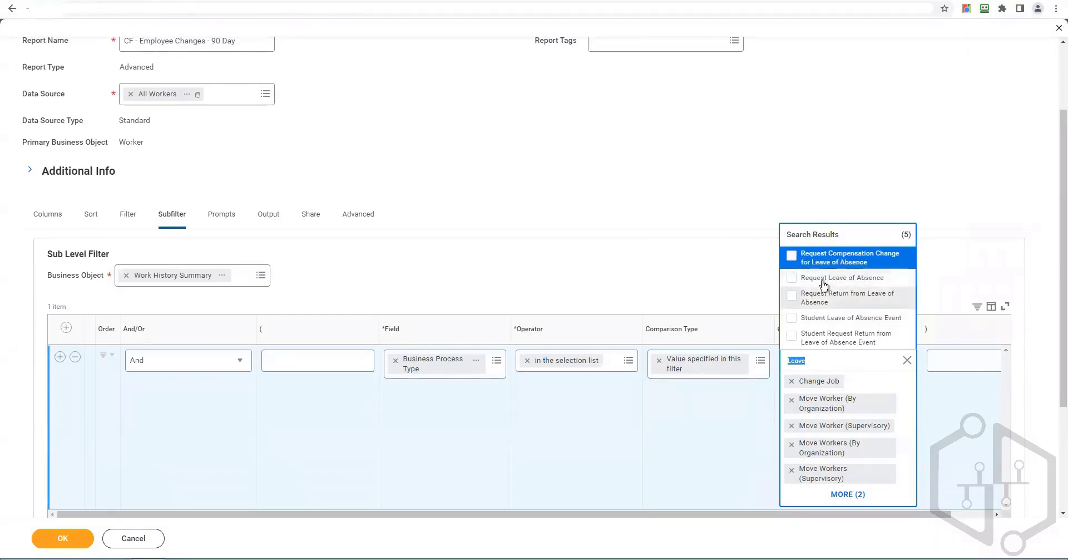
left_click(840, 277)
left_click(850, 260)
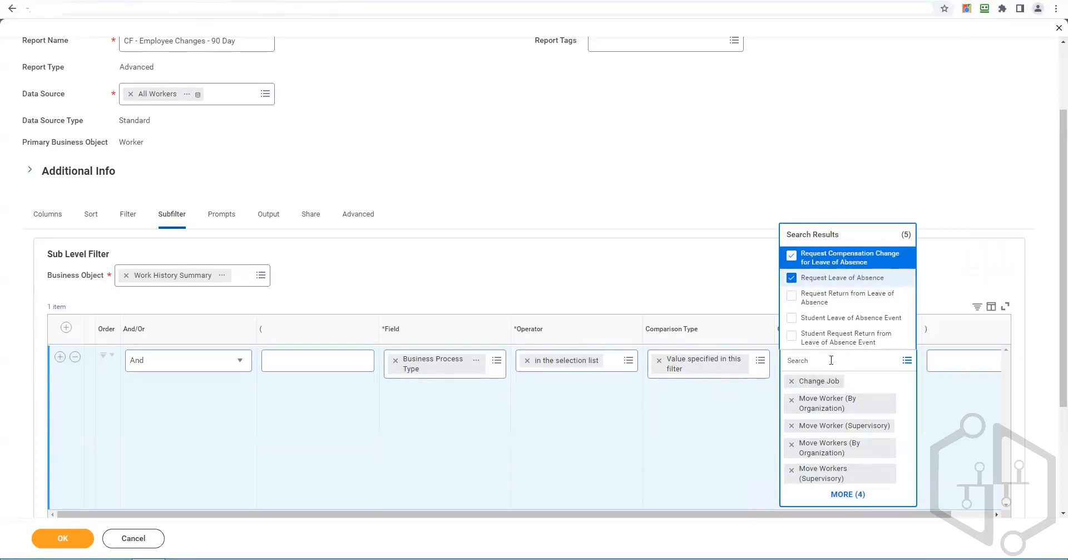
- Search the comparison values for "Time off", add Request Time Off, and save the report
type("Time off")
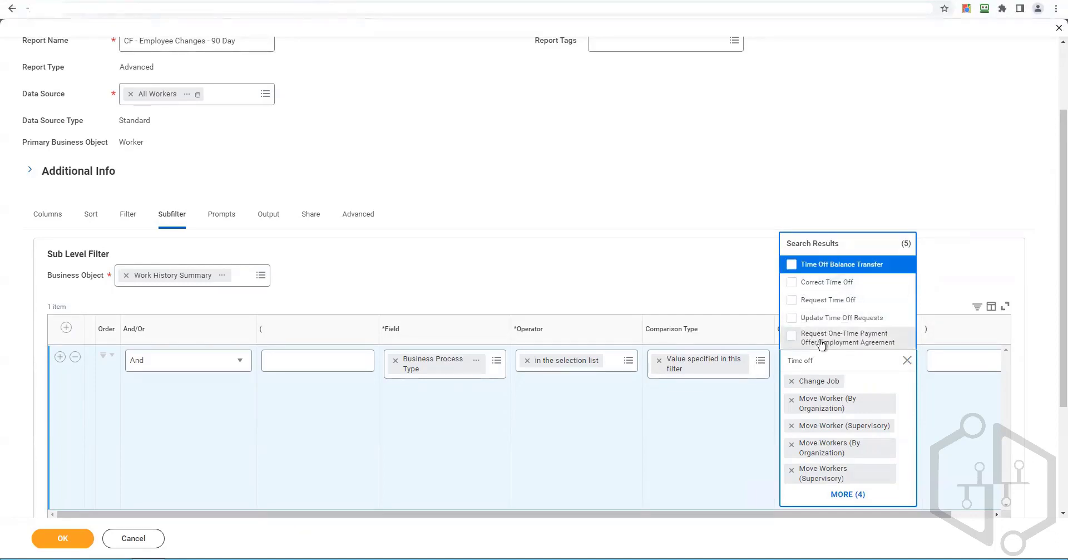
left_click(813, 304)
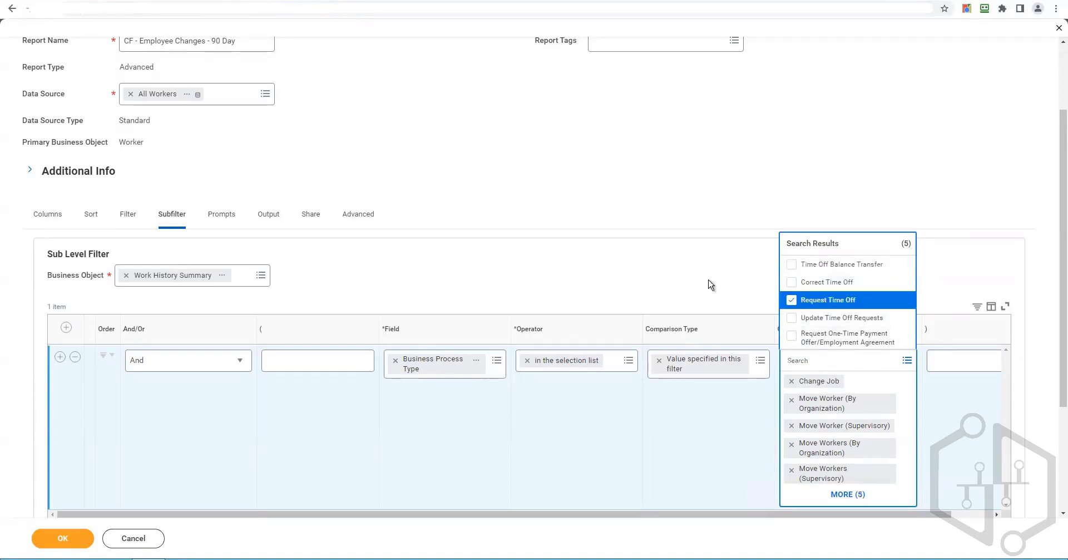
left_click(744, 409)
left_click(852, 475)
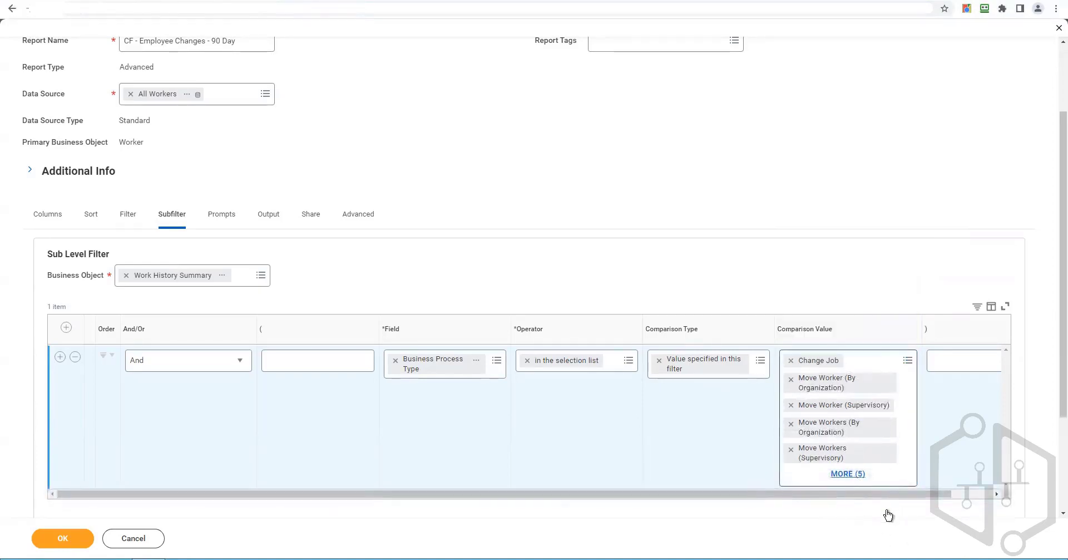
scroll(846, 300, "down", 3)
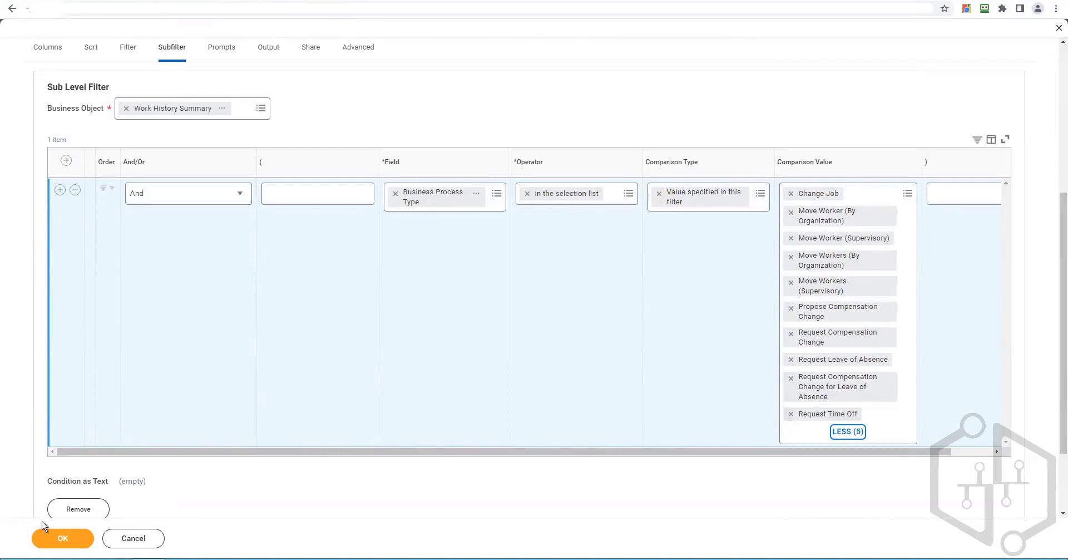
left_click(52, 540)
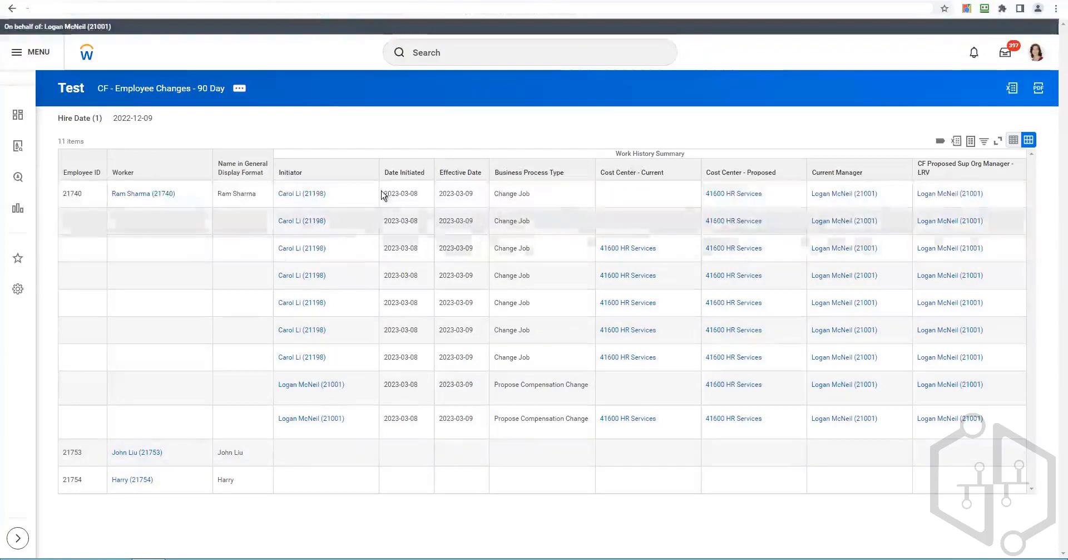
- Run the report from its test results with the Hire Date prompt set to 2022-12-09
left_click_drag(382, 195, 440, 199)
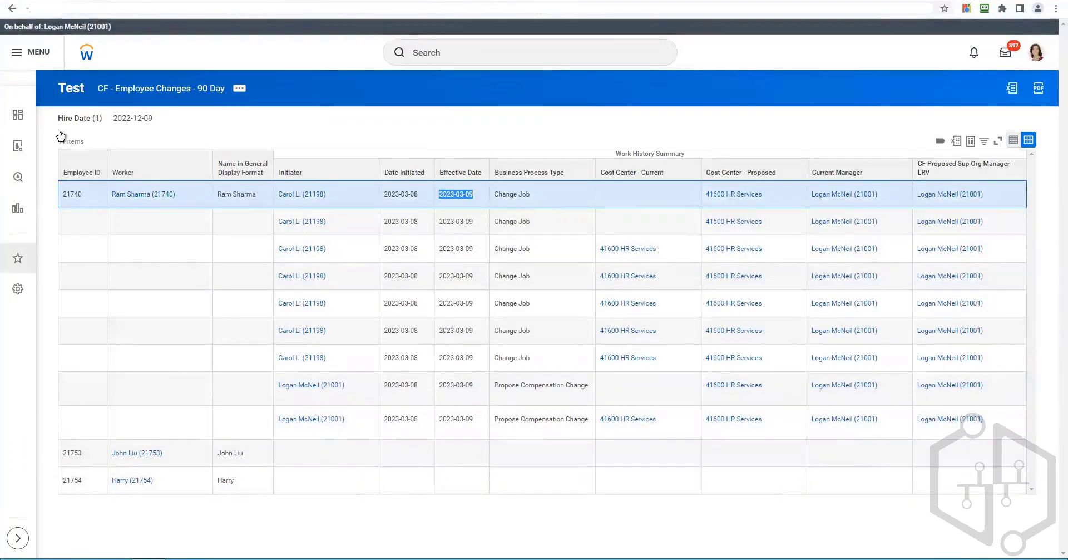
left_click(240, 90)
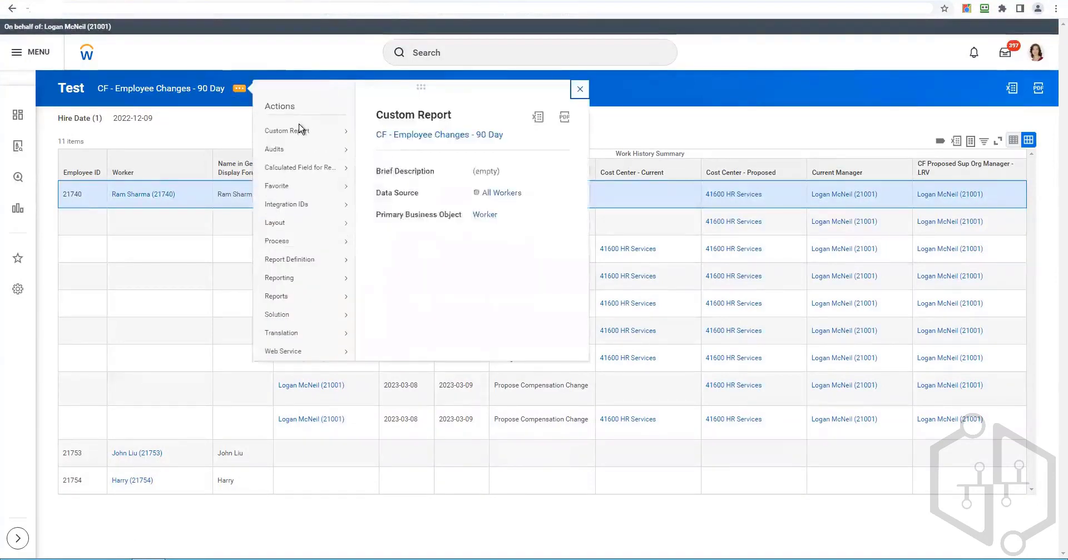
mouse_move(299, 130)
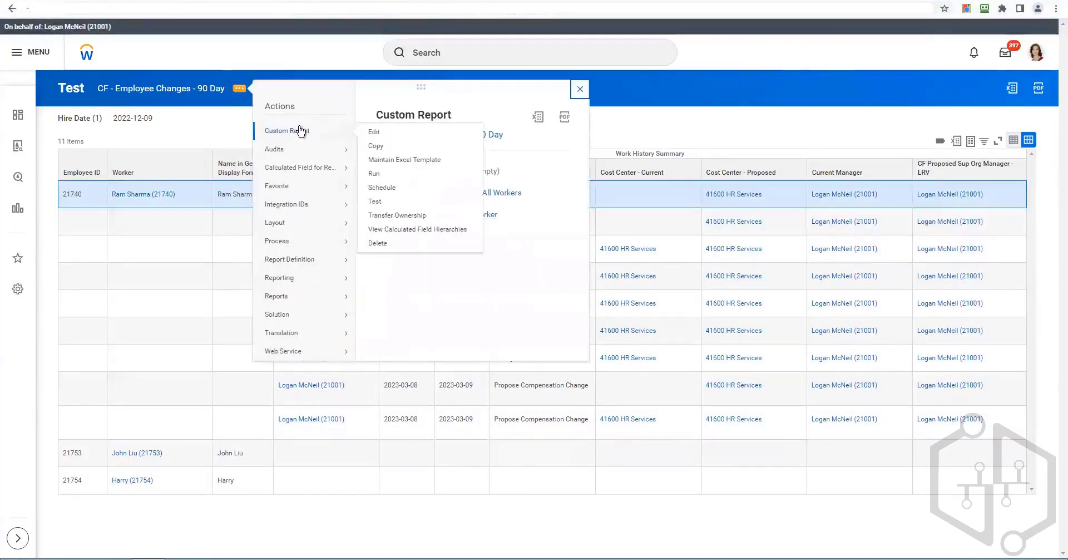
left_click(666, 292)
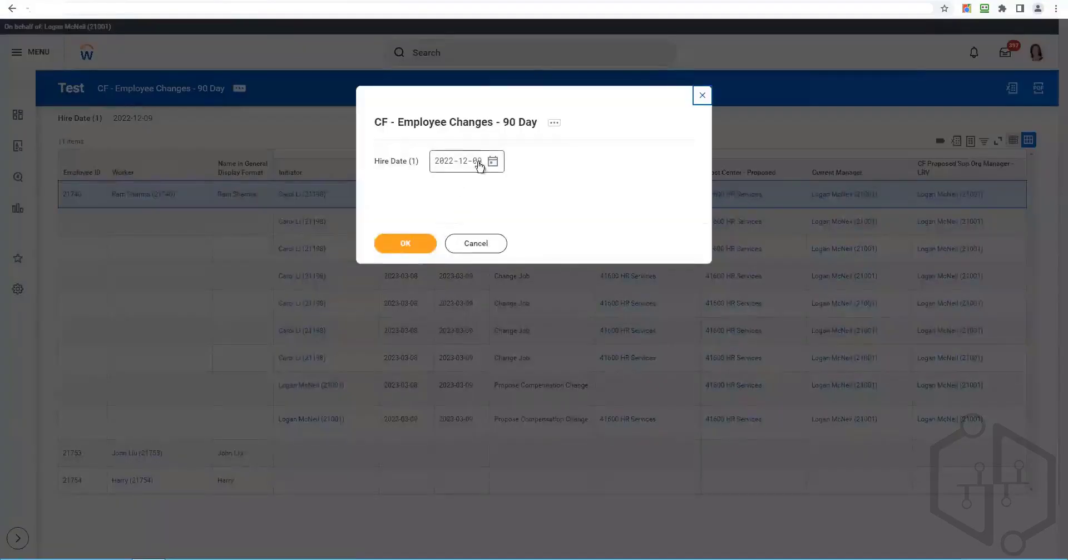
left_click(406, 243)
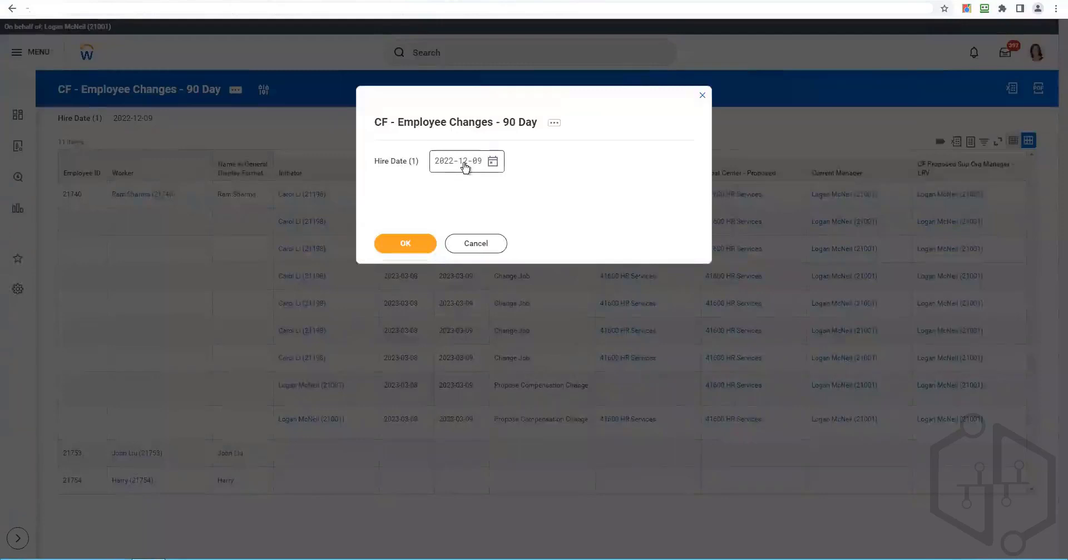
- Rerun the report with a Hire Date of 2022-01-01 and look through all returned workers
left_click(464, 163)
type("01")
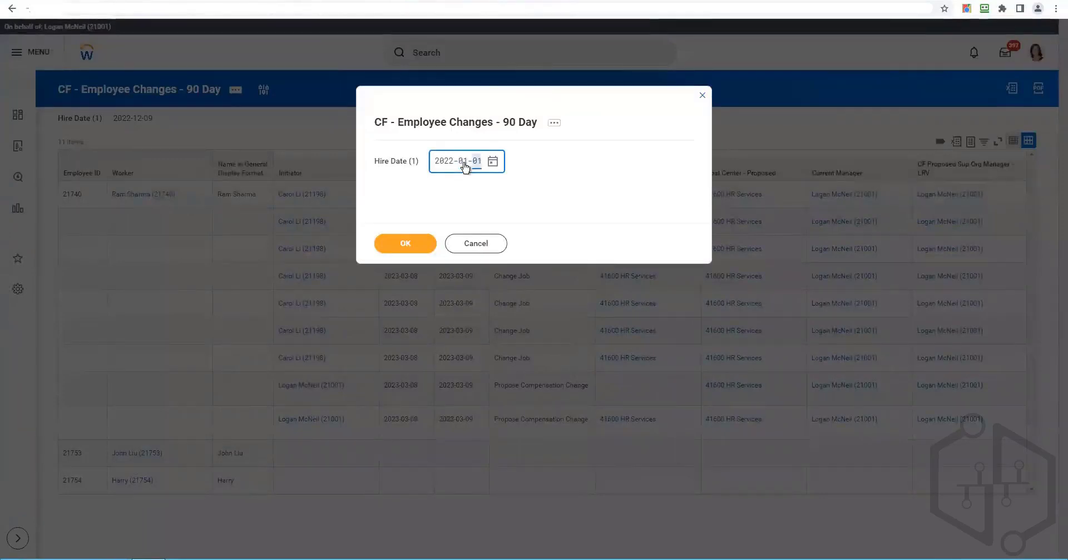
left_click(427, 249)
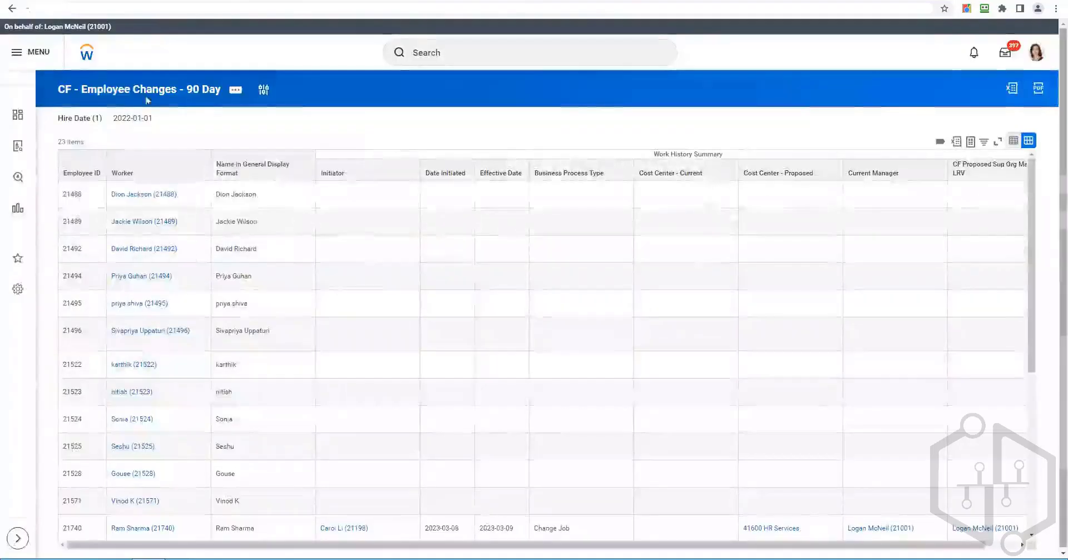
left_click_drag(56, 142, 88, 143)
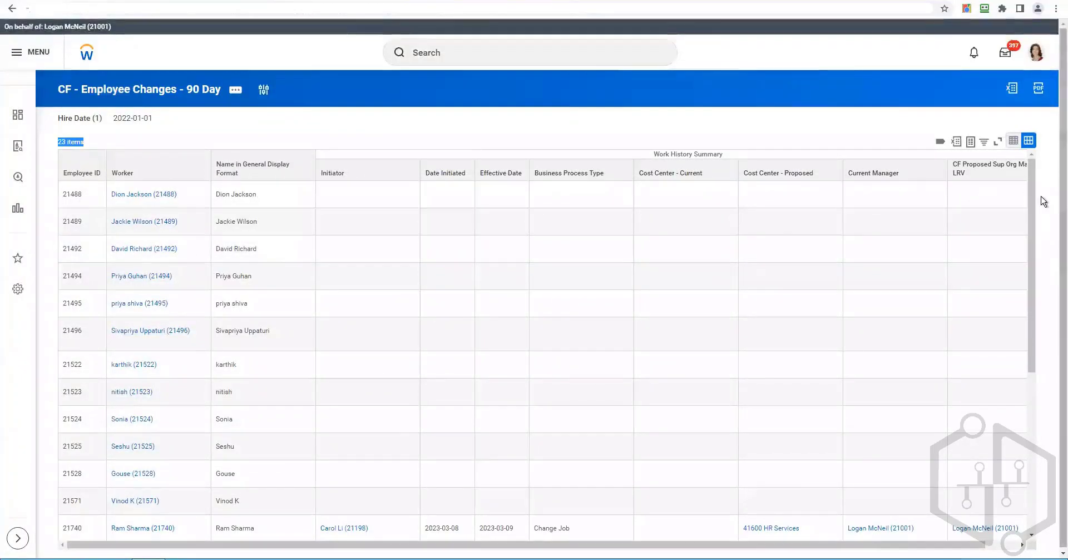
left_click_drag(1035, 212, 1036, 227)
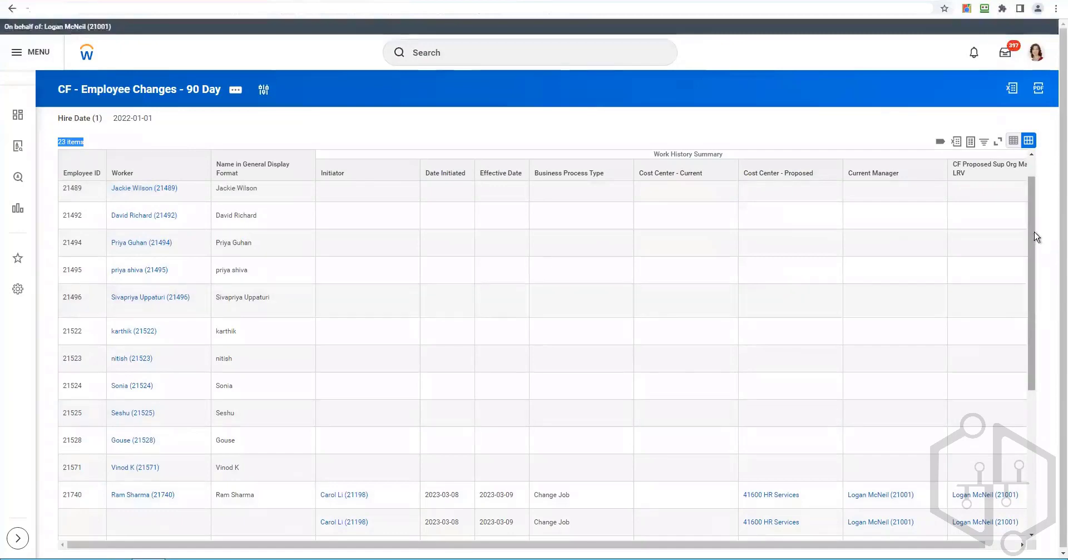
left_click_drag(1036, 236, 1039, 443)
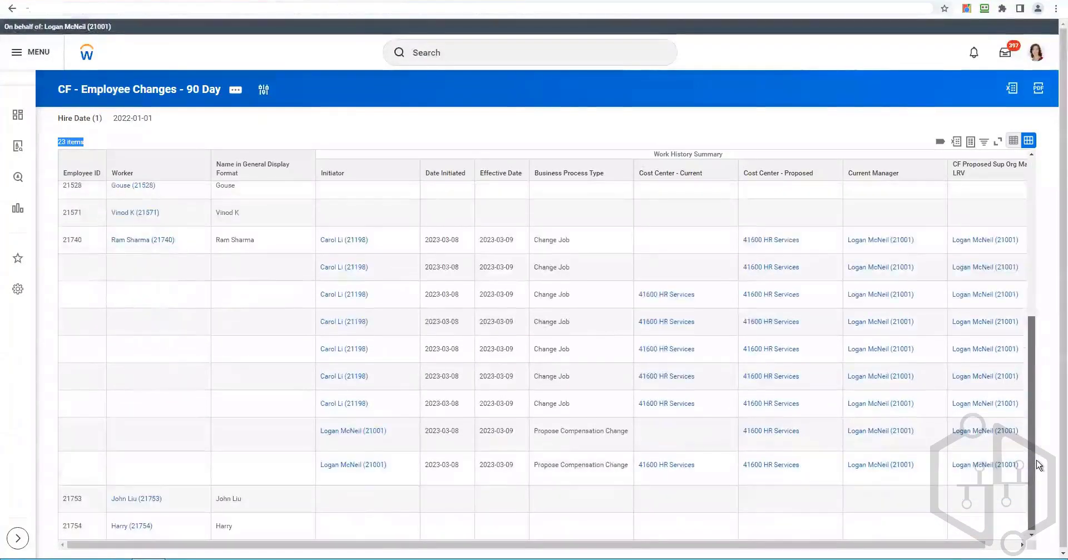
left_click_drag(1051, 144, 1050, 143)
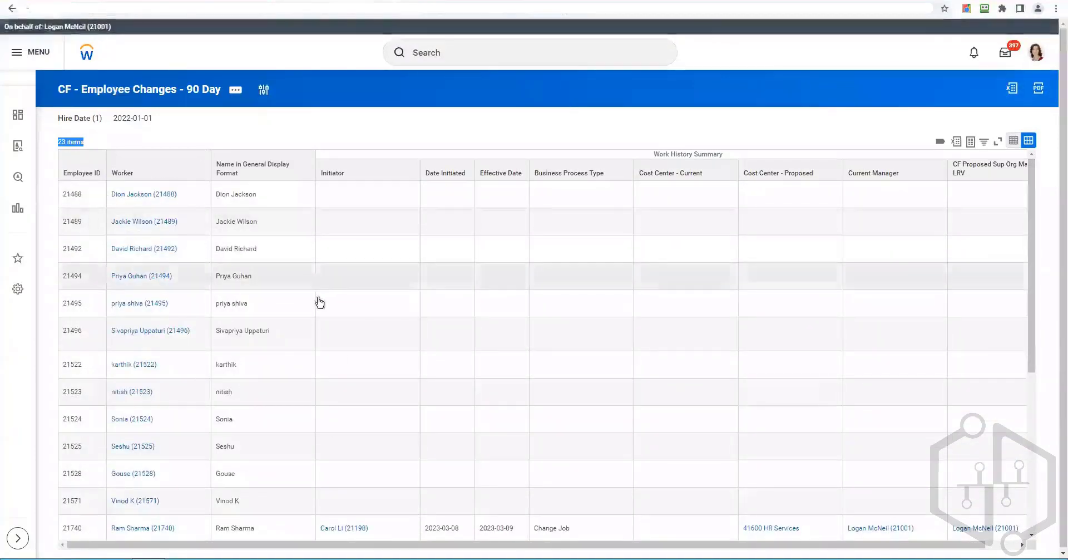
- Rerun the report with the Hire Date prompt set to 2020-01-01
left_click(264, 92)
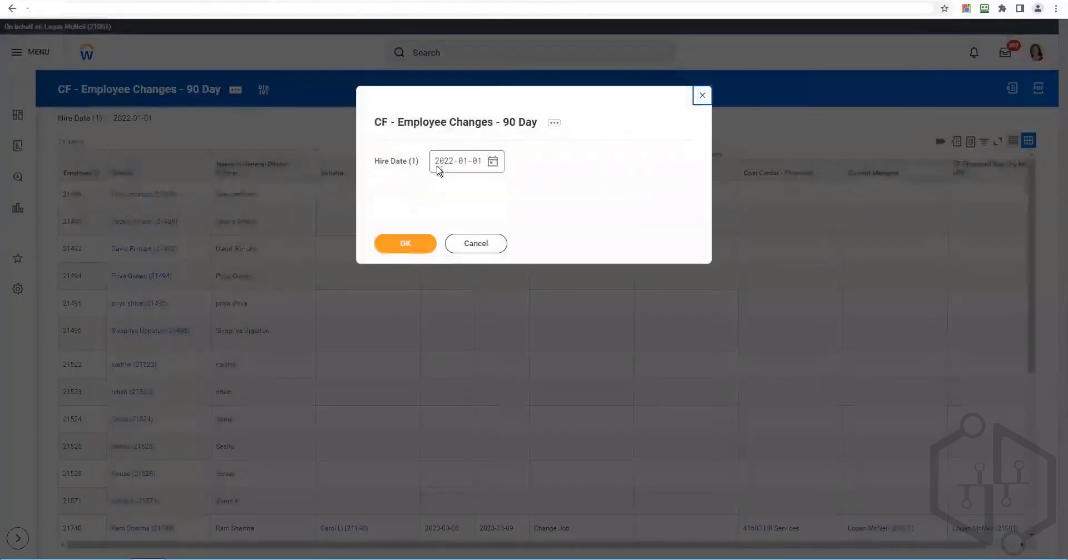
left_click(438, 163)
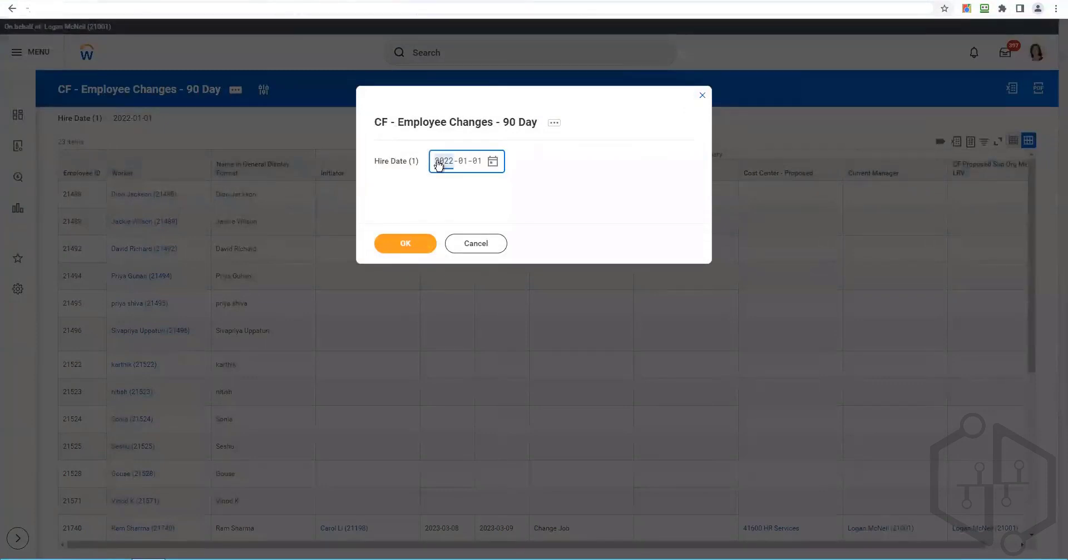
type("2020")
left_click(416, 244)
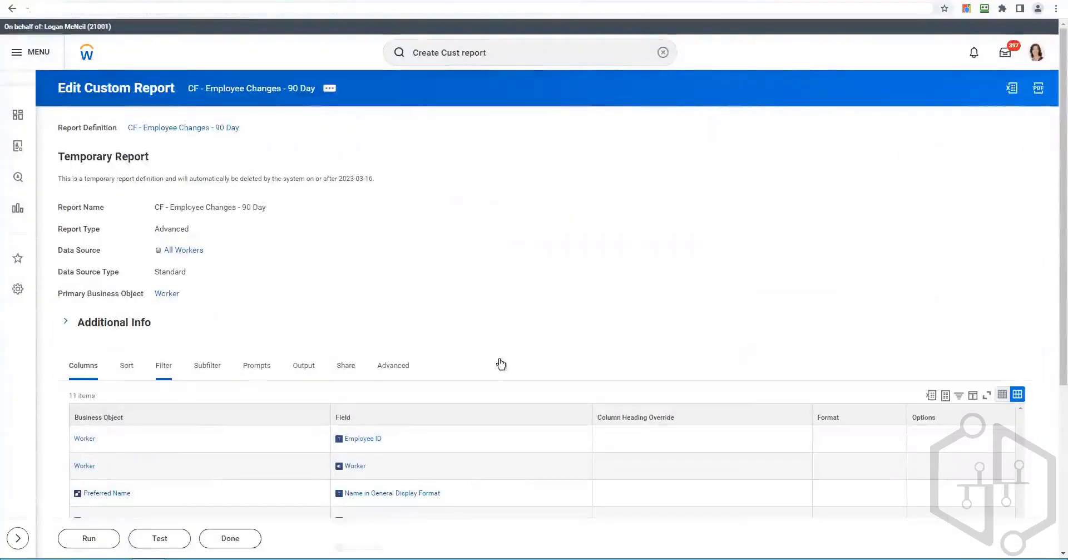
- Examine the report definition's filter conditions on instances
scroll(513, 305, "down", 4)
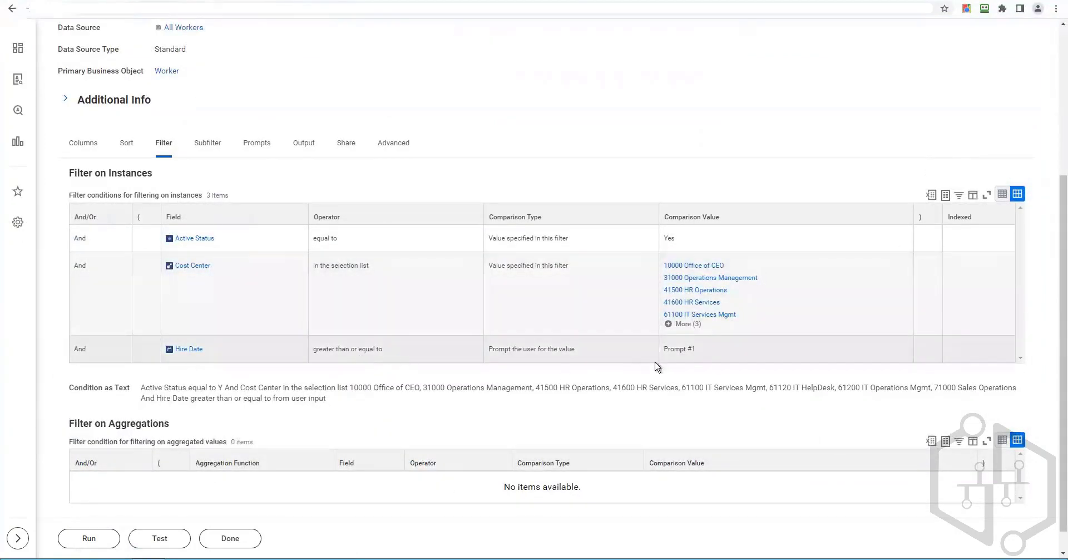
- Review the prompt defaults of the CF - Employee Changes - 90 Day report definition, including the Hire Date prompt
left_click(255, 143)
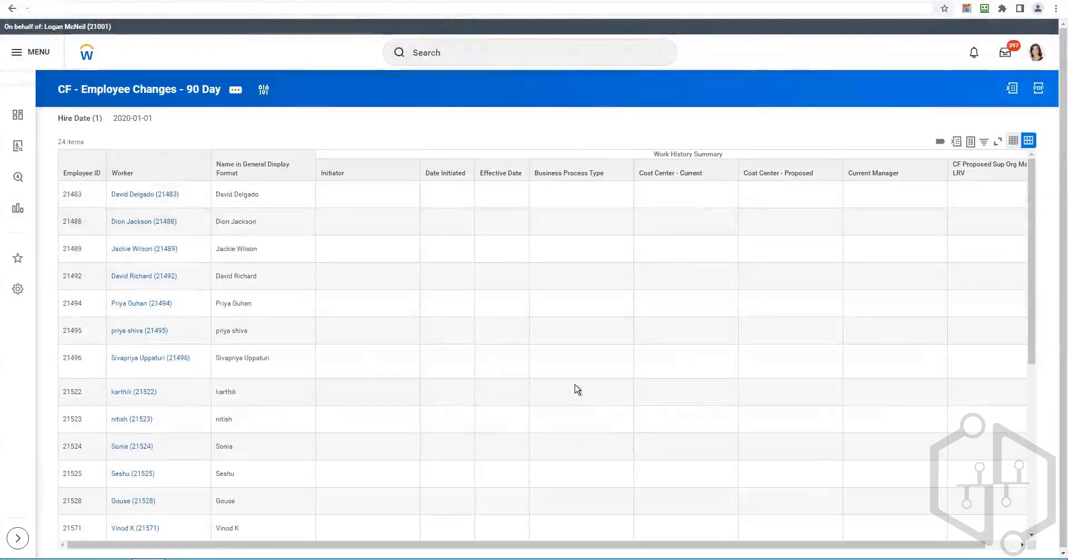
scroll(579, 386, "down", 5)
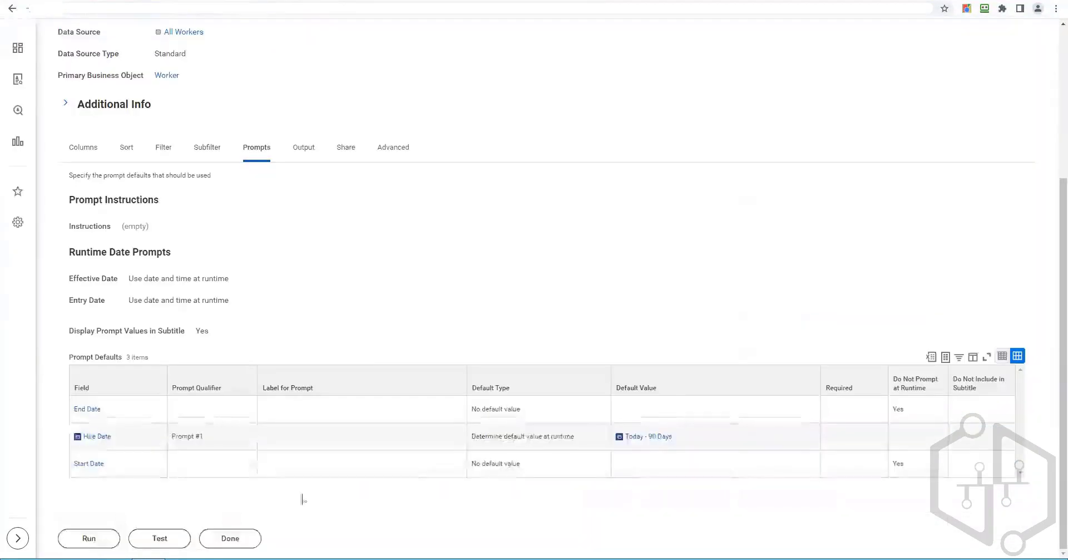
scroll(303, 134, "up", 4)
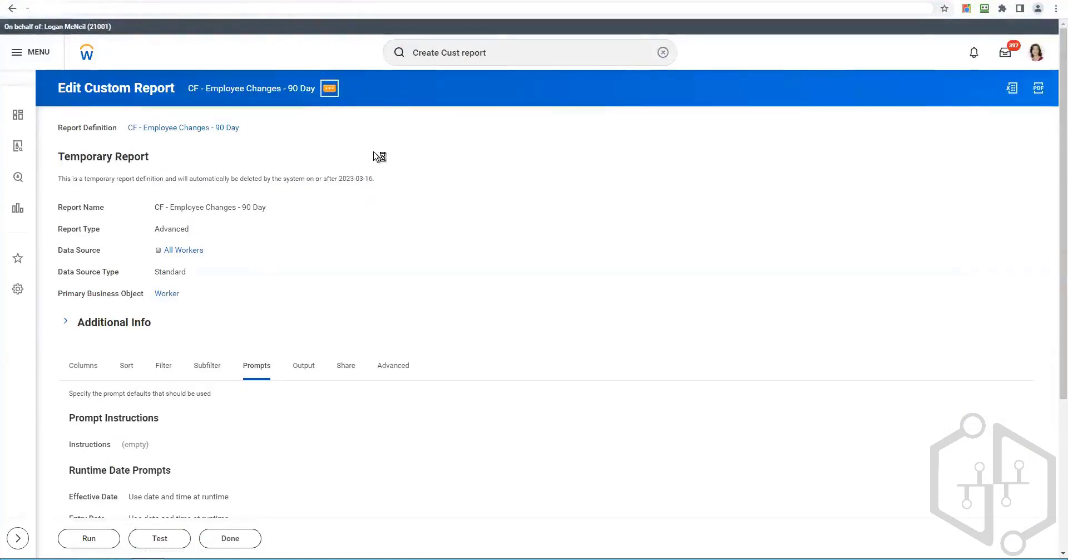
- Edit the custom report and remove its sub level filter on the Work History Summary business object
mouse_move(448, 120)
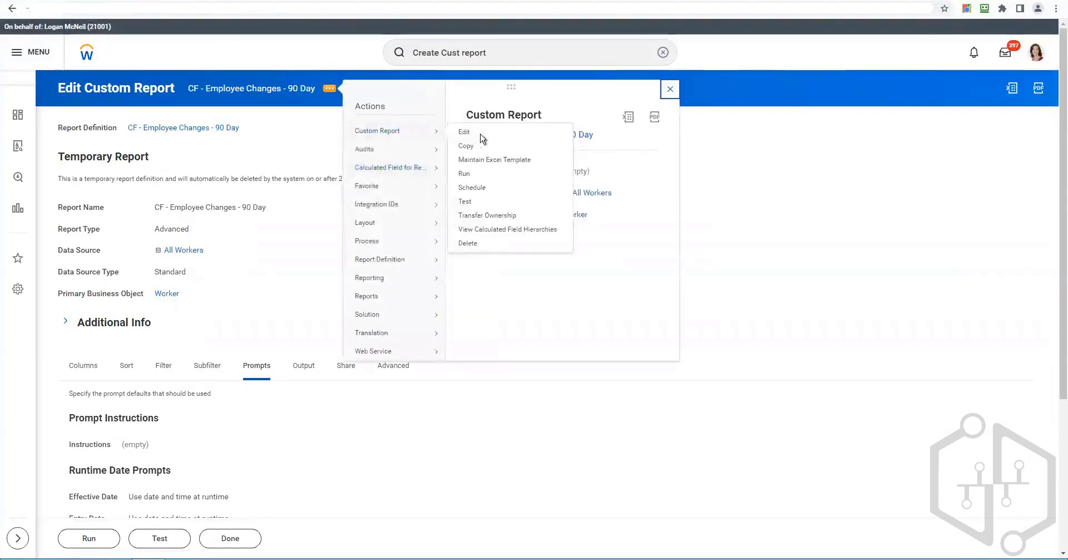
left_click(482, 139)
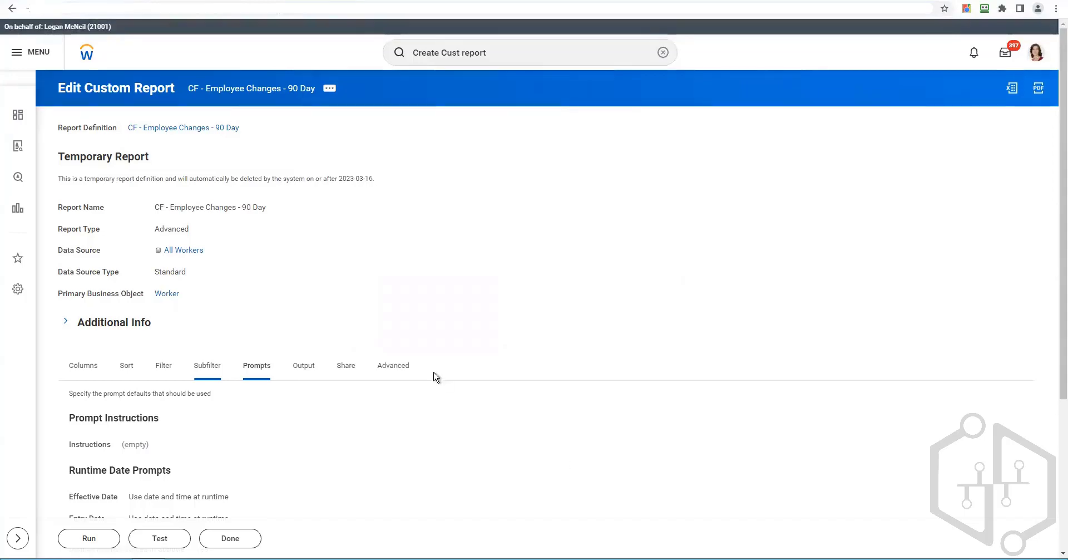
left_click(183, 357)
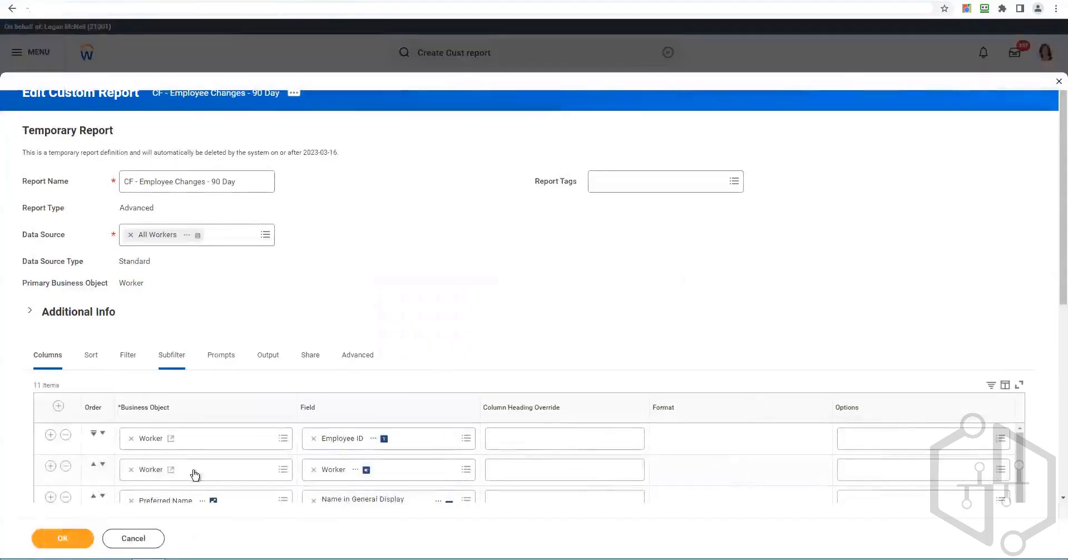
scroll(167, 445, "down", 5)
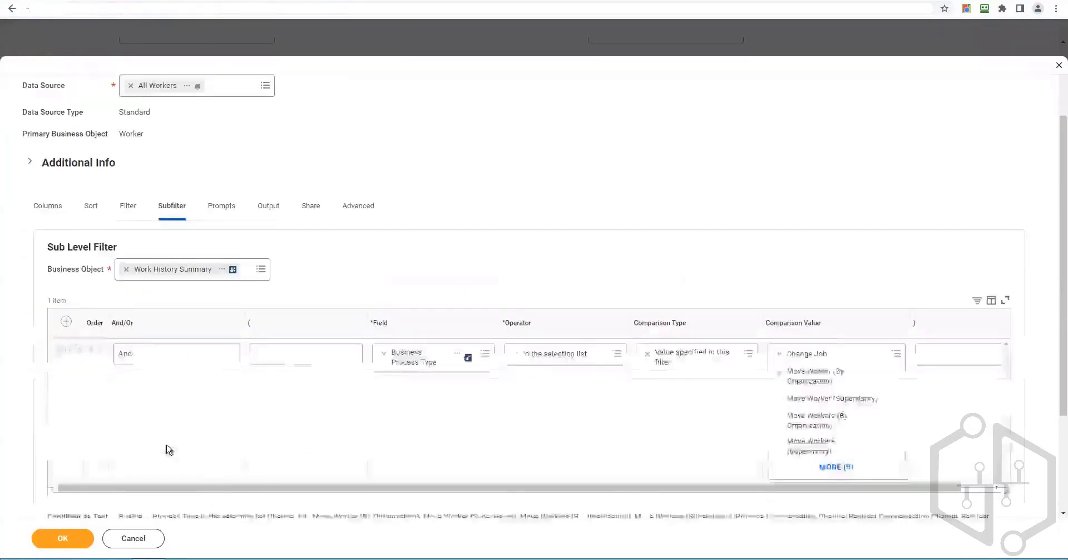
left_click(74, 539)
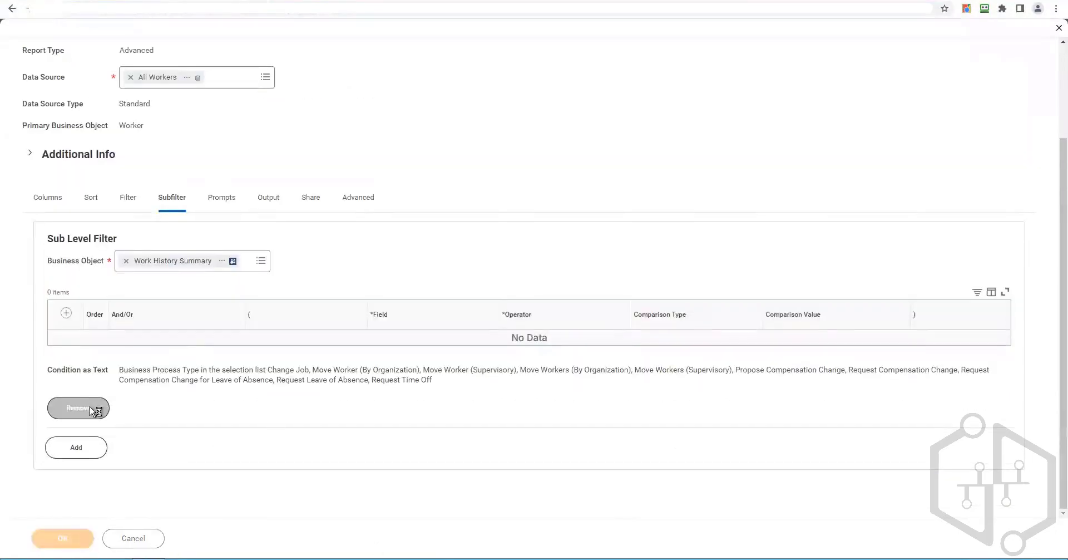
left_click(91, 409)
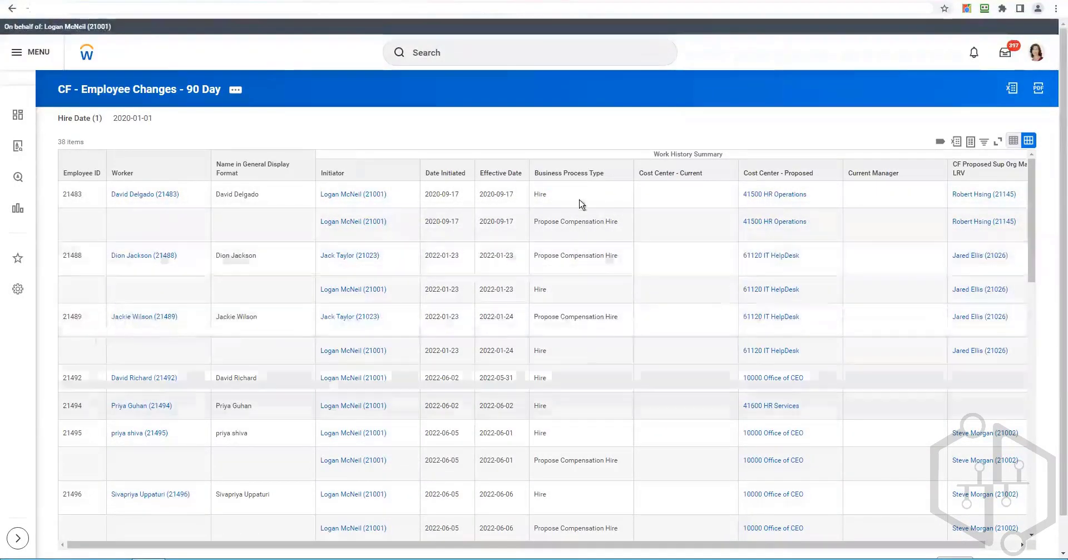
- Examine the business process types, cost centers and managers across all rows of the report results
scroll(588, 312, "down", 2)
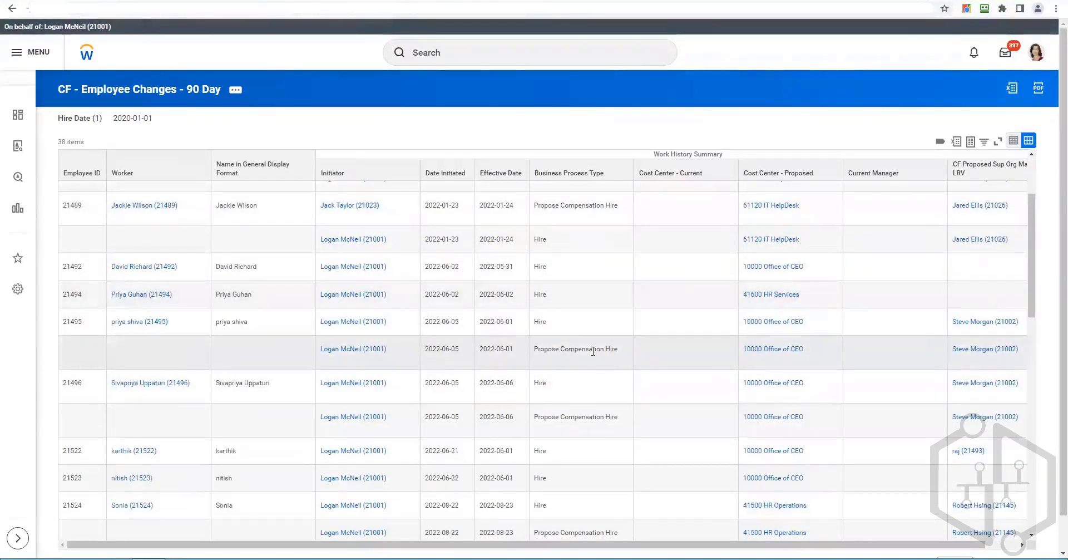
triple_click(545, 345)
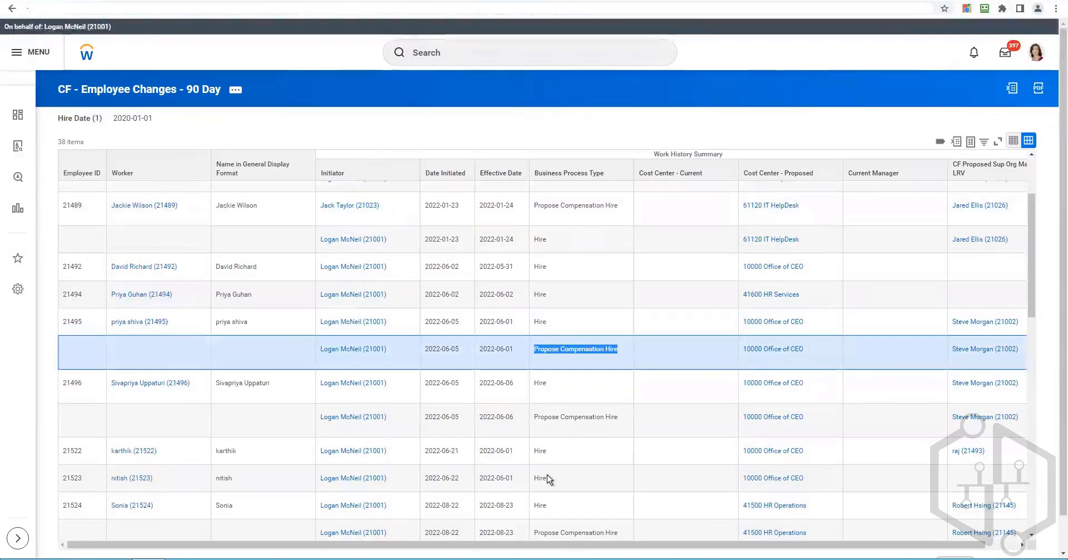
scroll(553, 413, "down", 4)
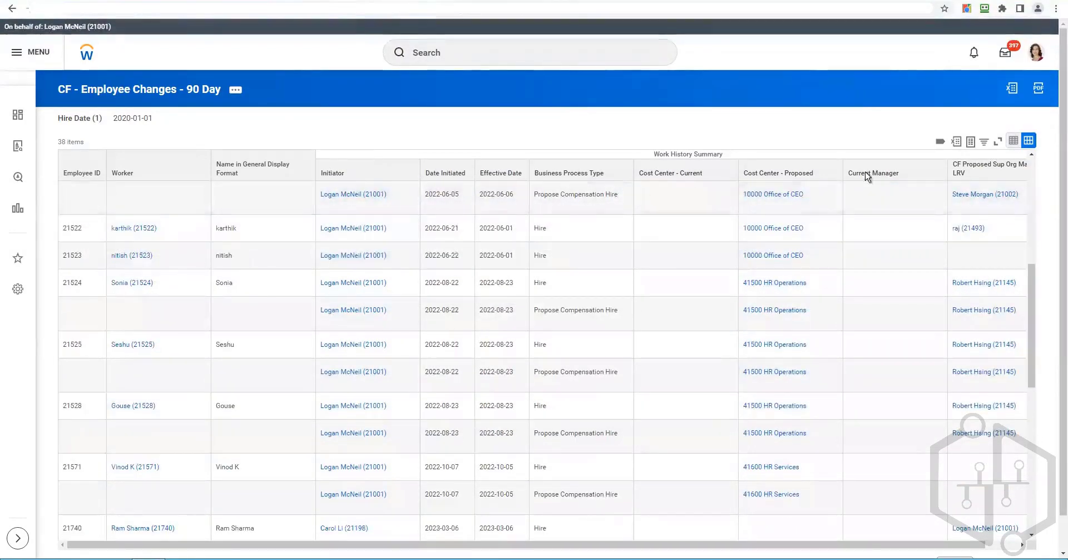
scroll(673, 280, "down", 6)
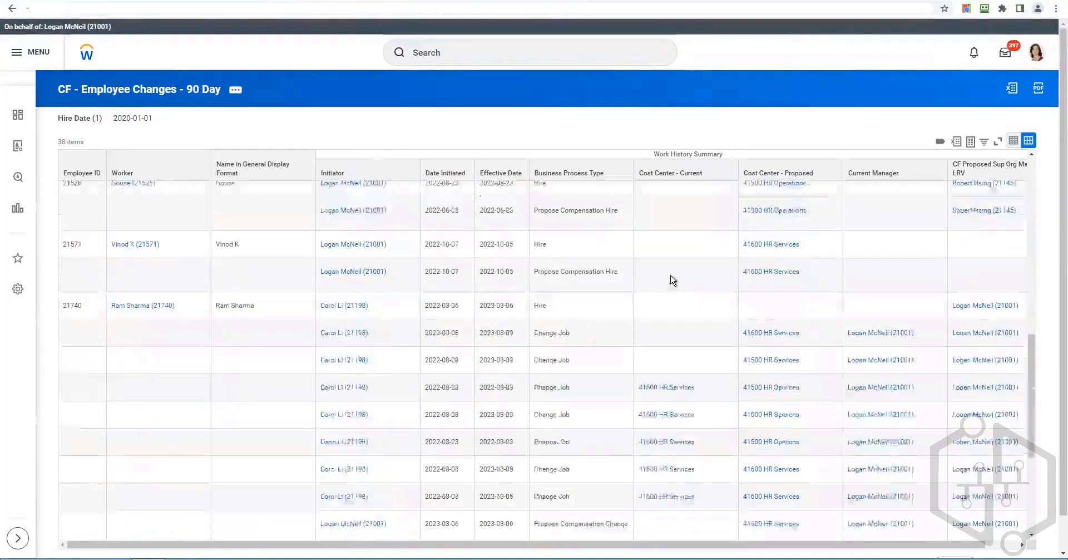
scroll(673, 279, "down", 2)
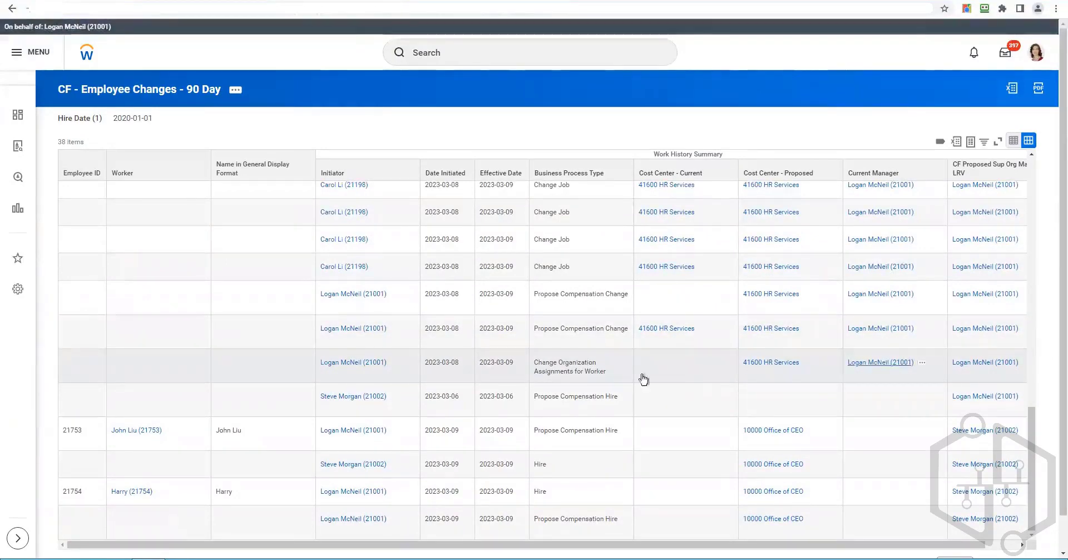
scroll(618, 376, "down", 1)
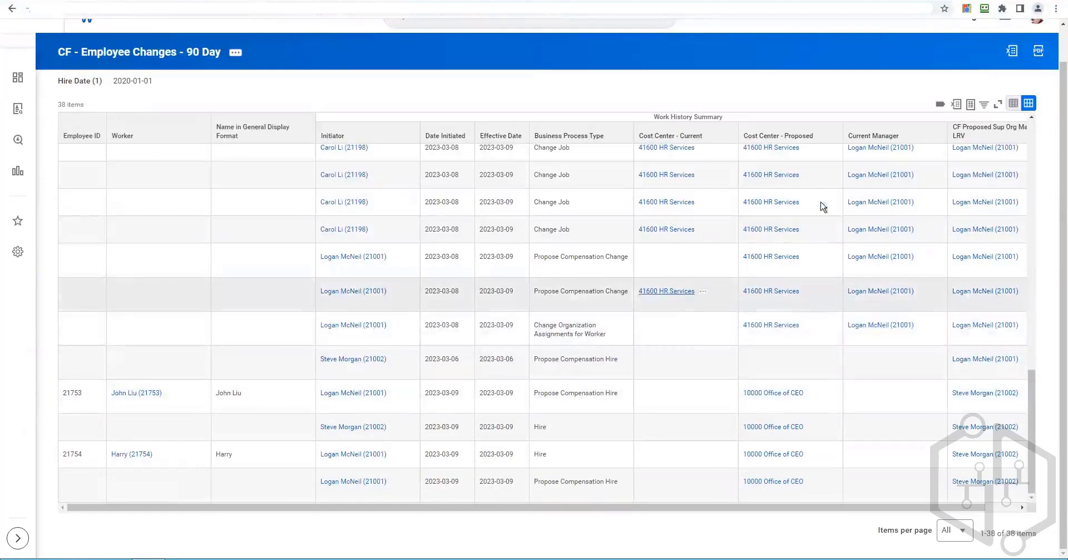
left_click(956, 530)
left_click(956, 513)
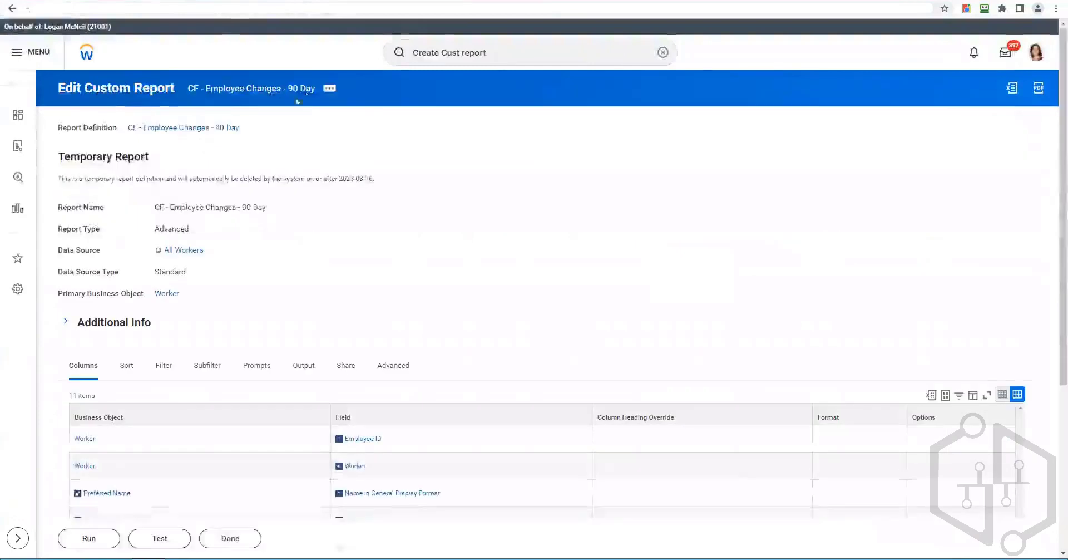
- Edit the custom report to remove the Cost Center condition from the instance filter, and save the definition
left_click(329, 89)
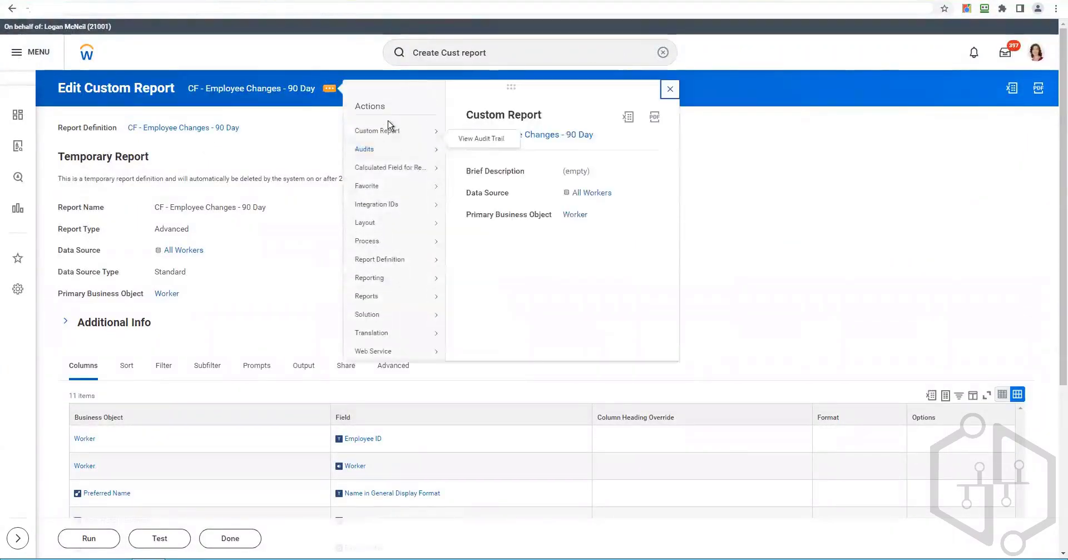
mouse_move(435, 132)
left_click(469, 147)
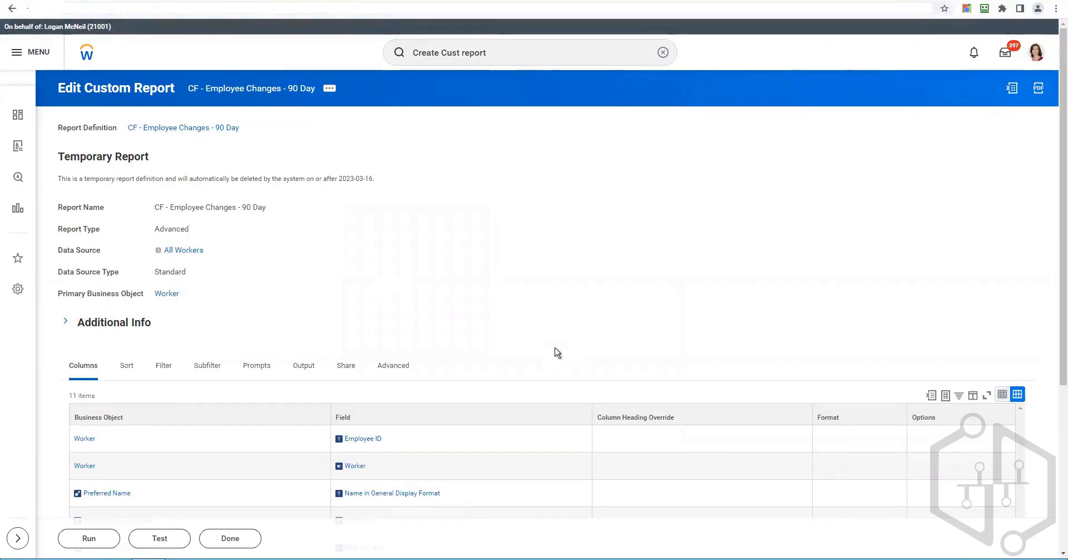
scroll(204, 251, "down", 3)
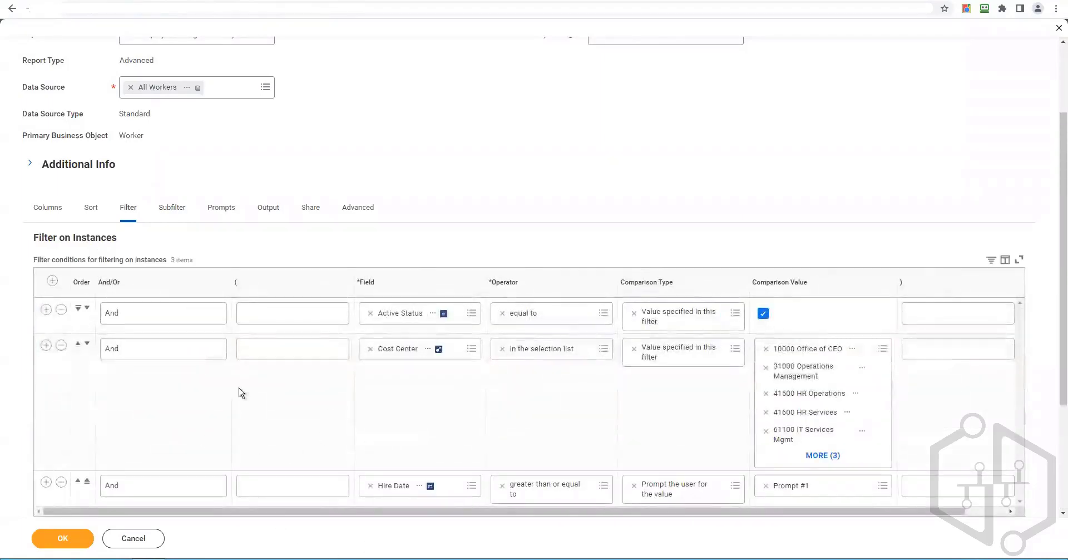
left_click(61, 345)
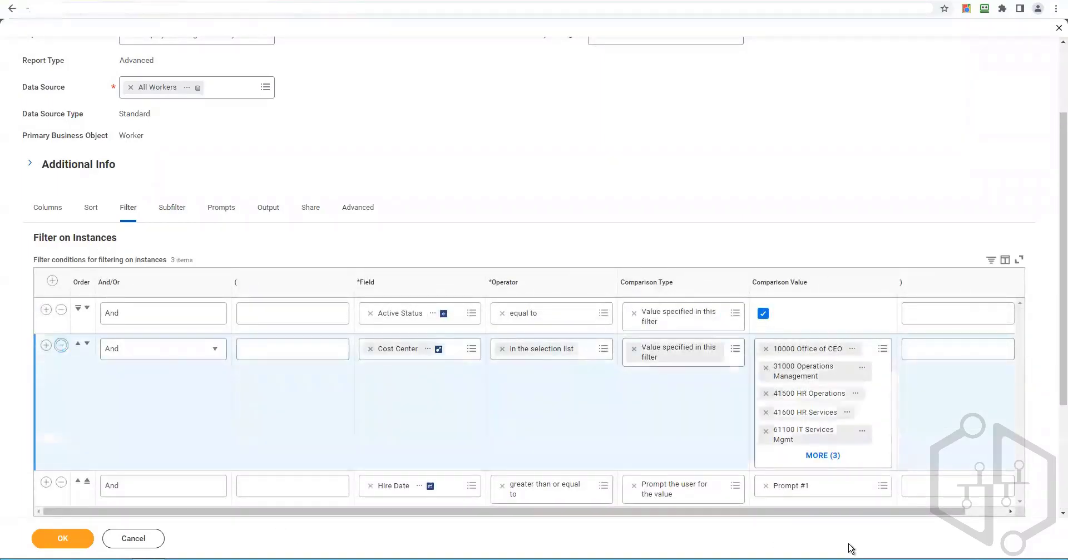
left_click(170, 215)
left_click(79, 409)
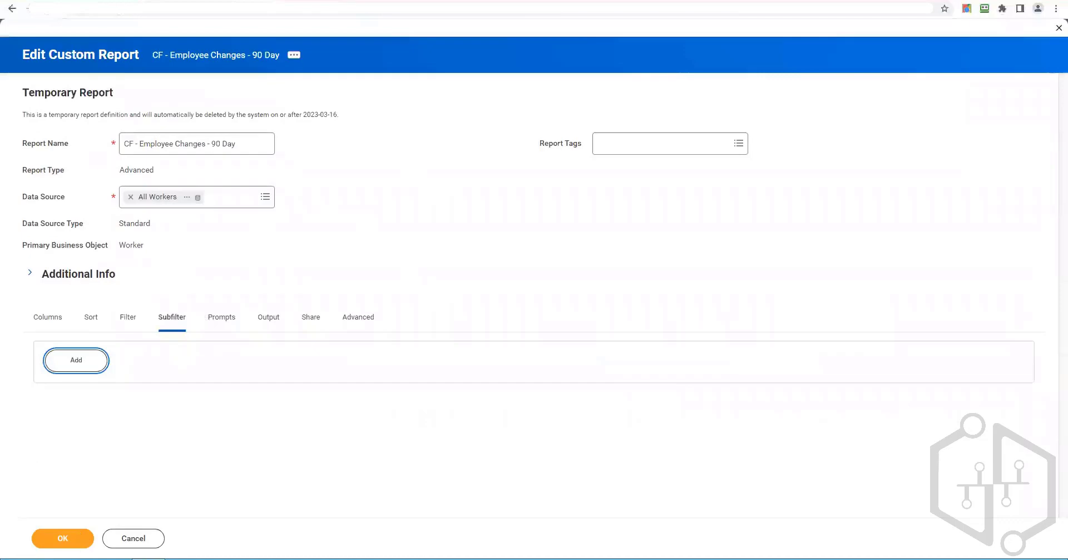
left_click(63, 538)
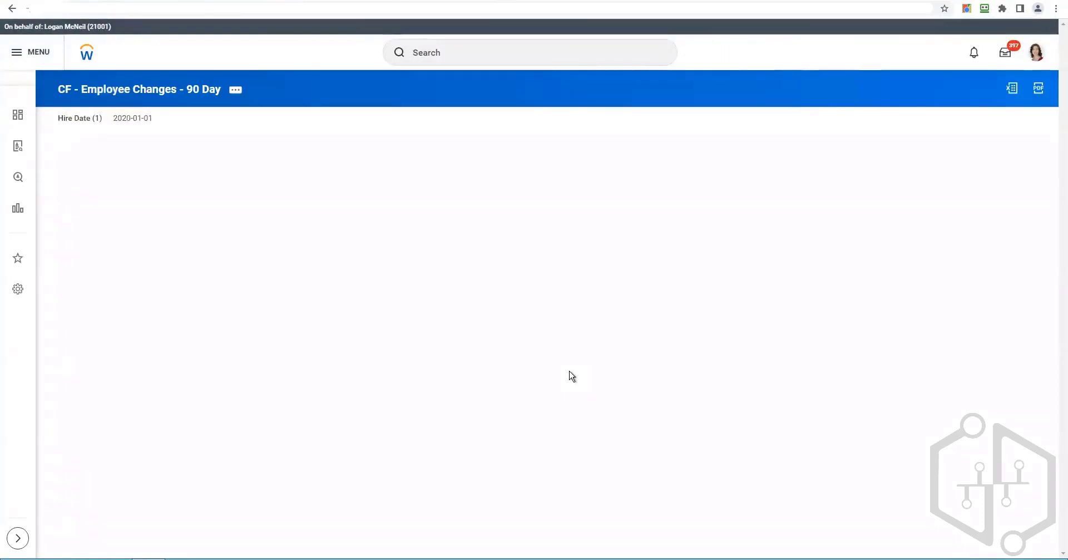
- Rerun the CF - Employee Changes - 90 Day report with the default Hire Date of 2022-12-09
left_click_drag(54, 141, 75, 140)
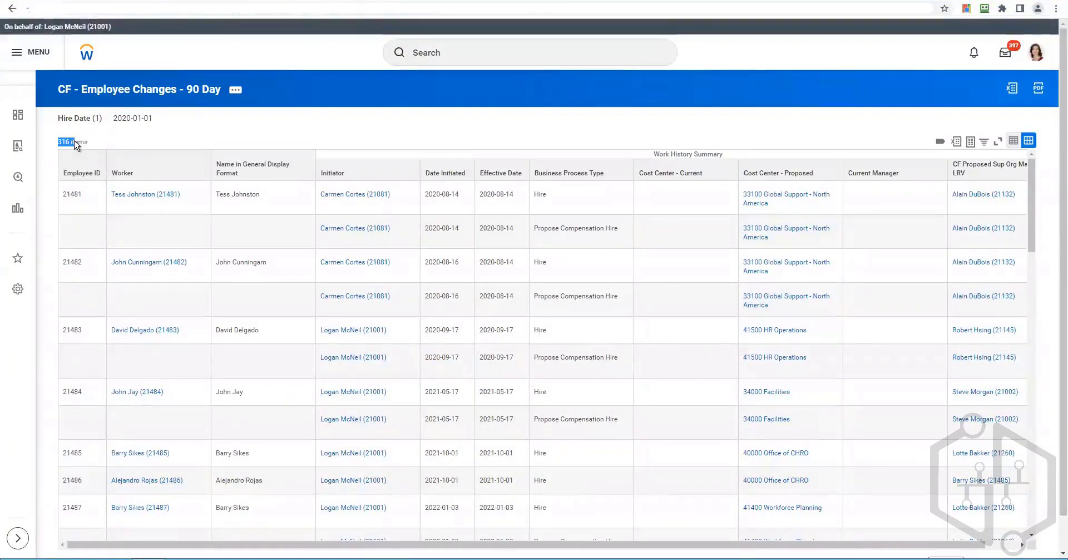
left_click(236, 91)
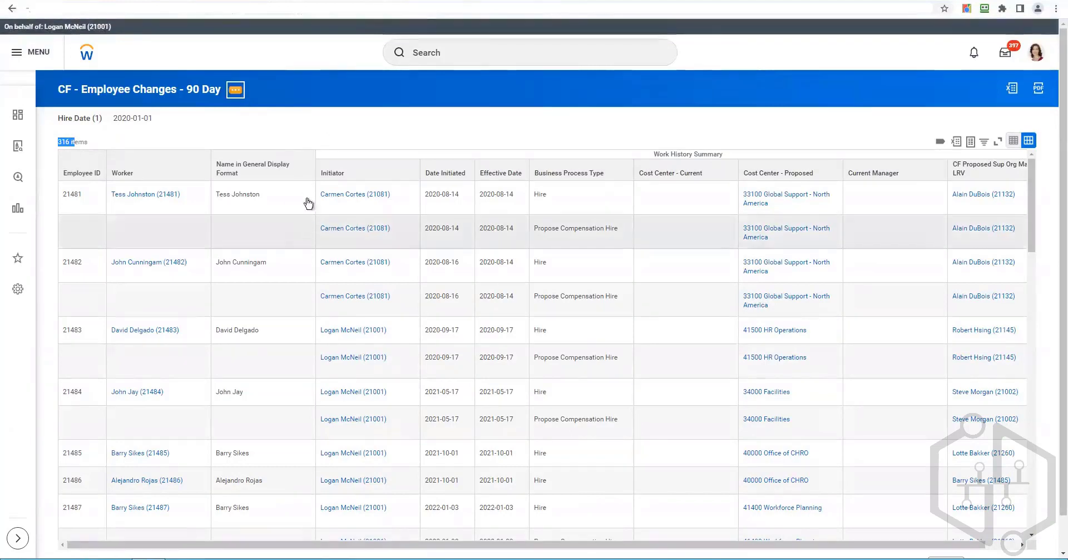
mouse_move(312, 136)
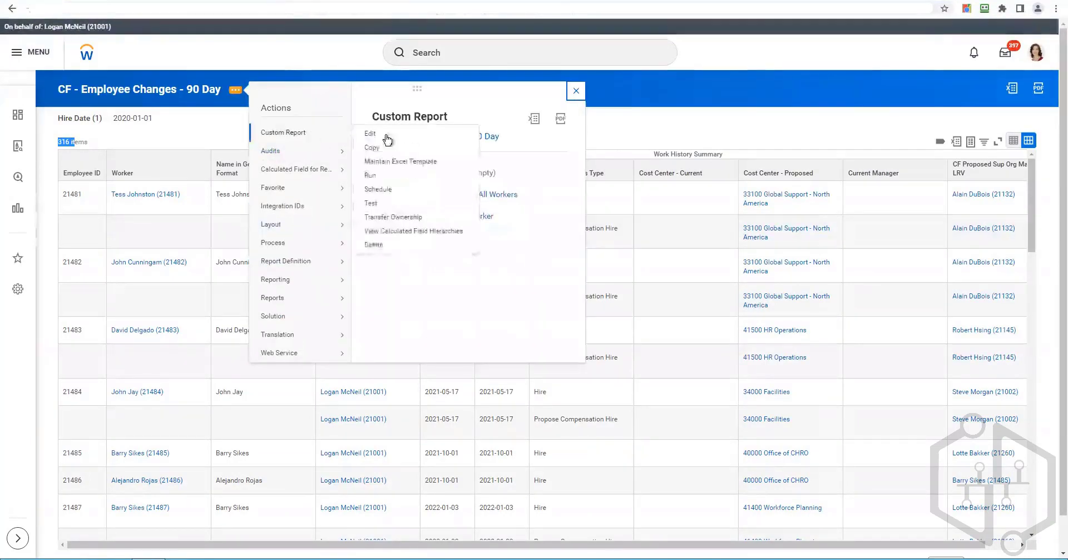
left_click(372, 177)
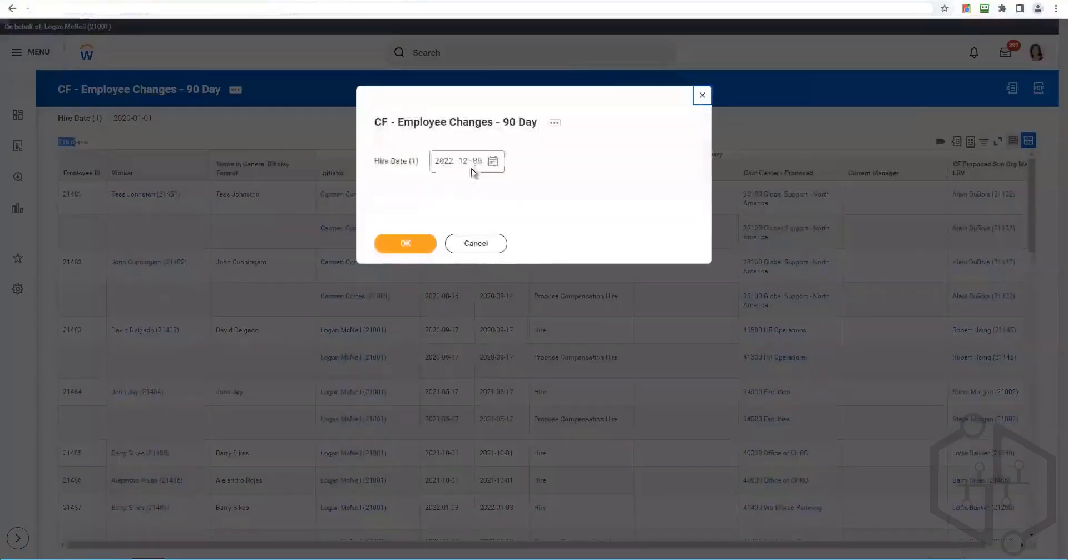
left_click(406, 244)
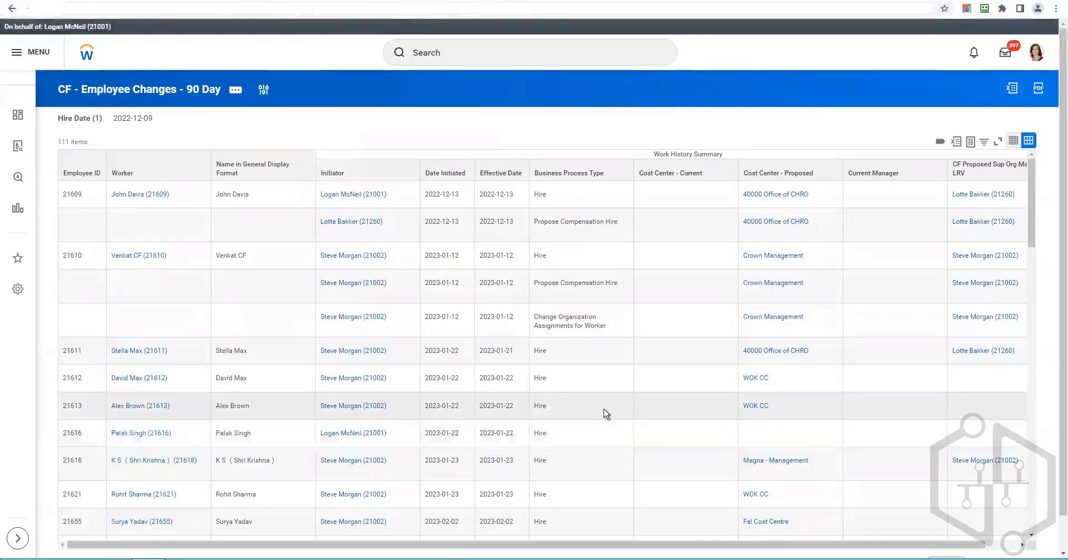
- Examine the rerun report's rows through to the end, checking each worker's business process types, effective dates and cost centers
scroll(606, 413, "down", 10)
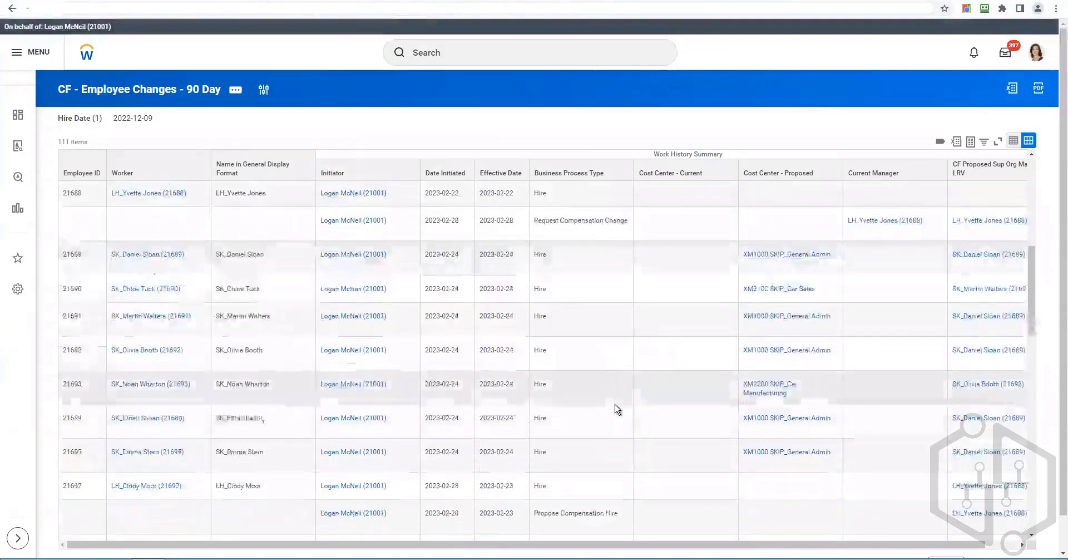
scroll(616, 412, "down", 6)
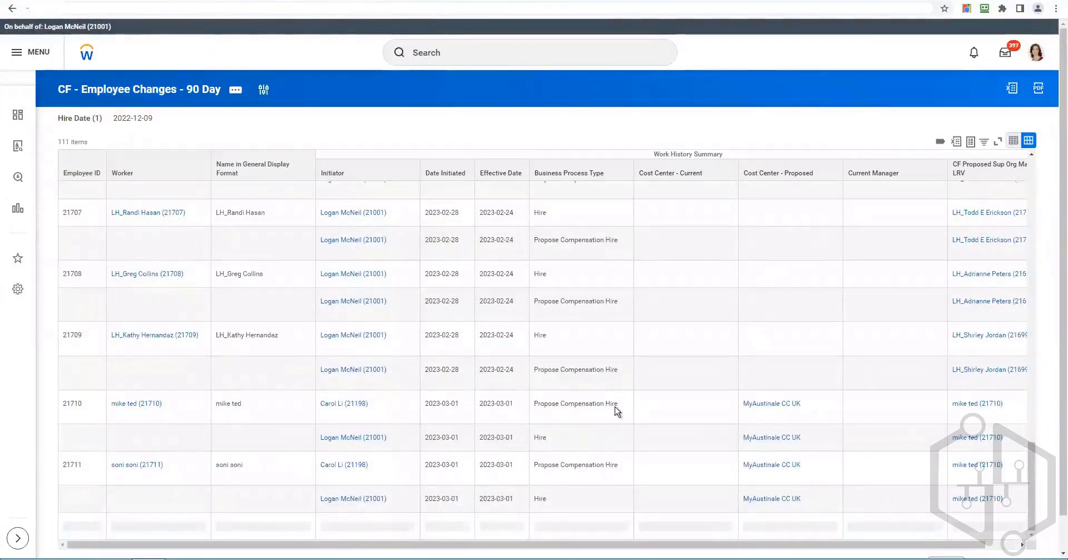
scroll(469, 234, "down", 5)
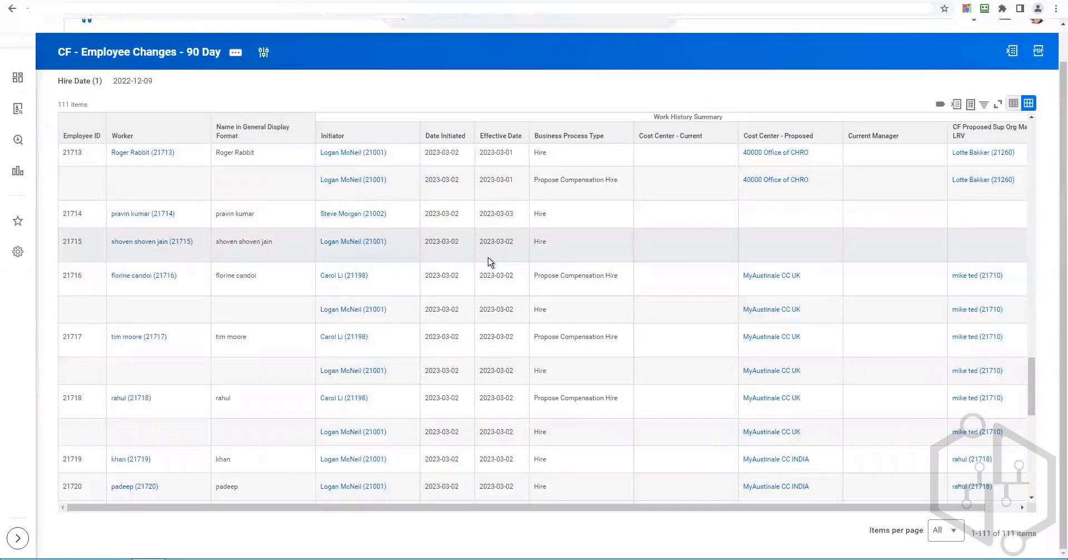
scroll(491, 262, "down", 10)
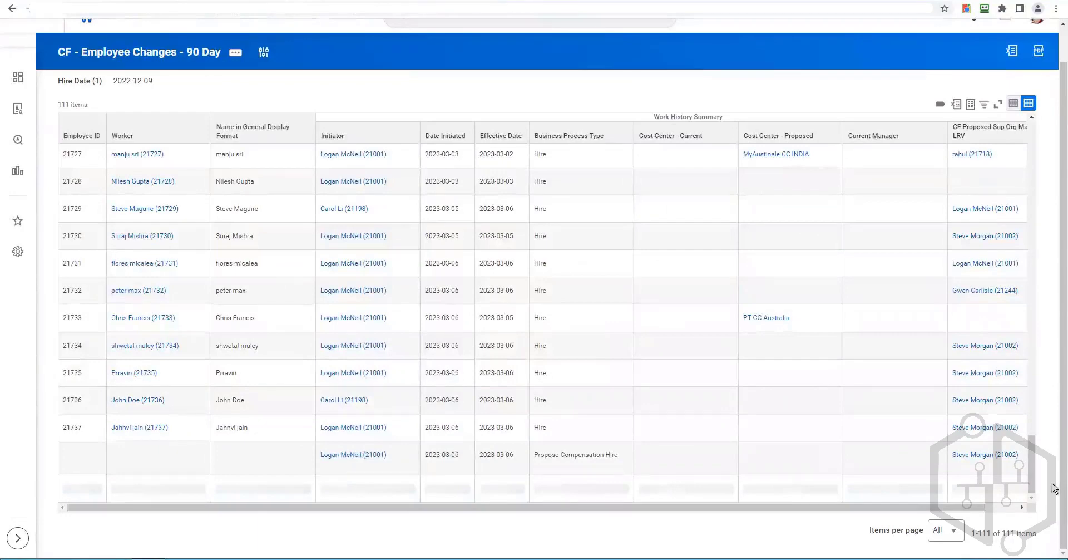
scroll(1034, 454, "down", 5)
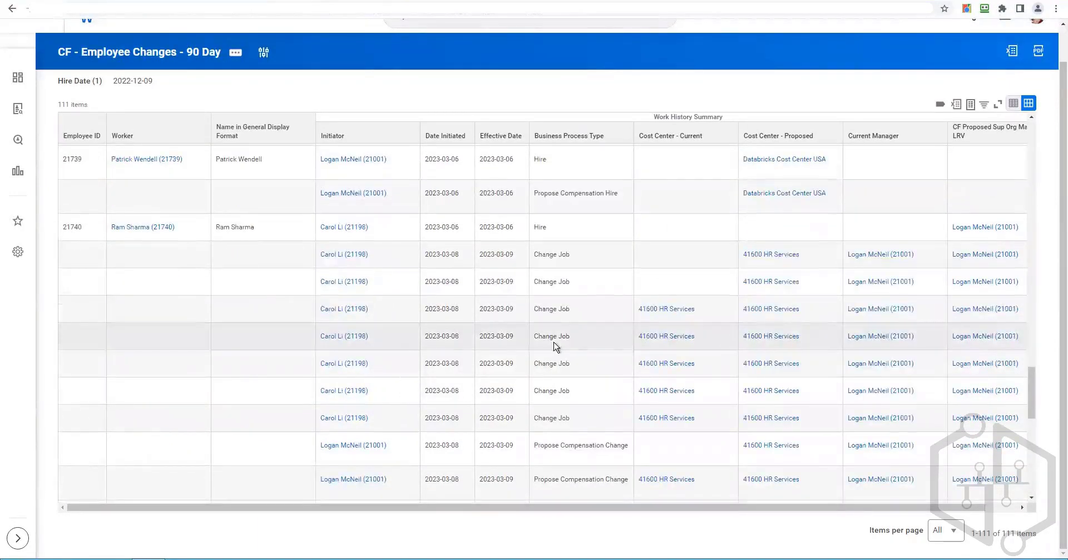
scroll(612, 341, "down", 5)
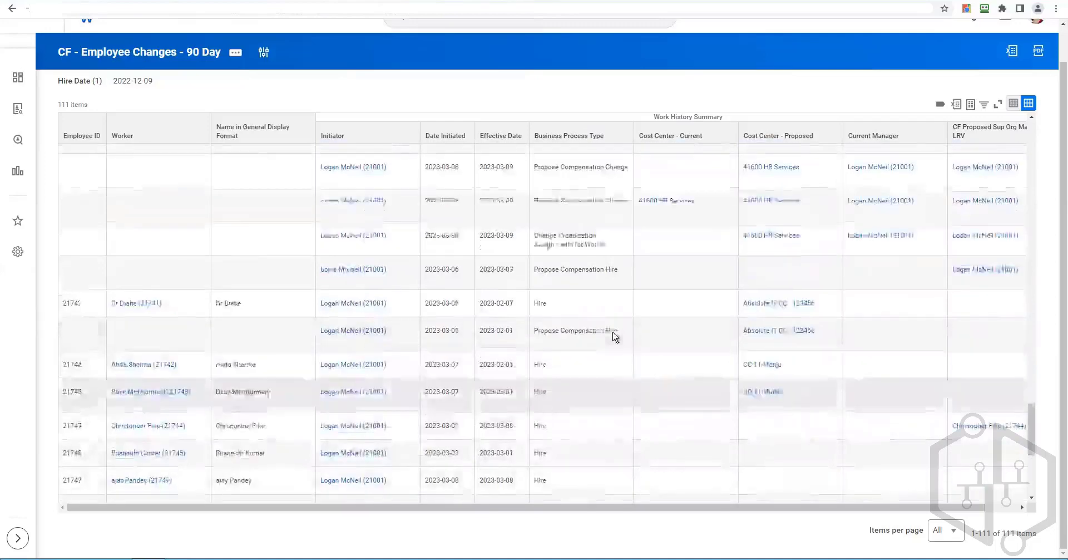
scroll(614, 336, "up", 3)
scroll(350, 244, "up", 2)
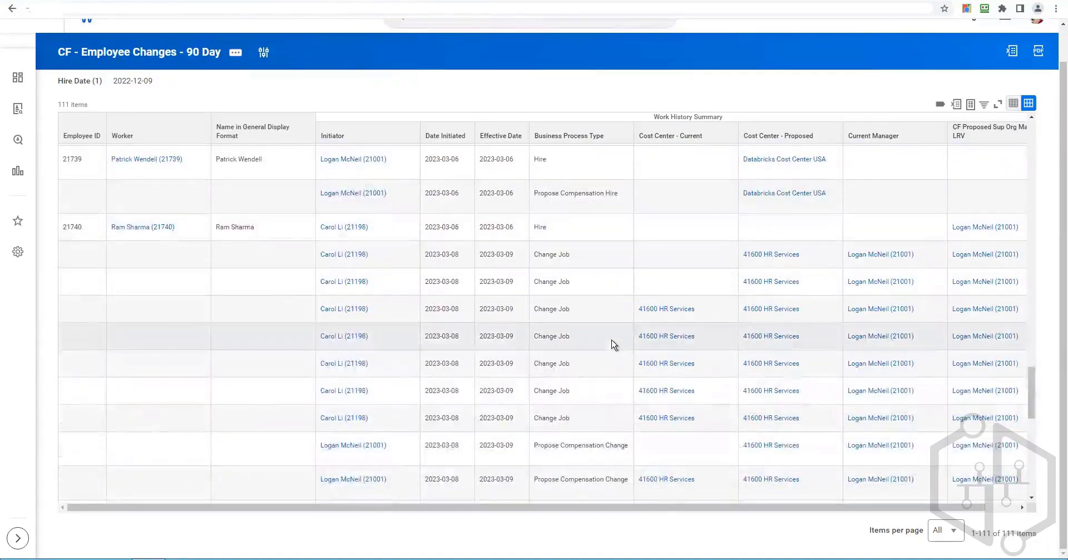
scroll(612, 345, "down", 10)
scroll(614, 345, "down", 1)
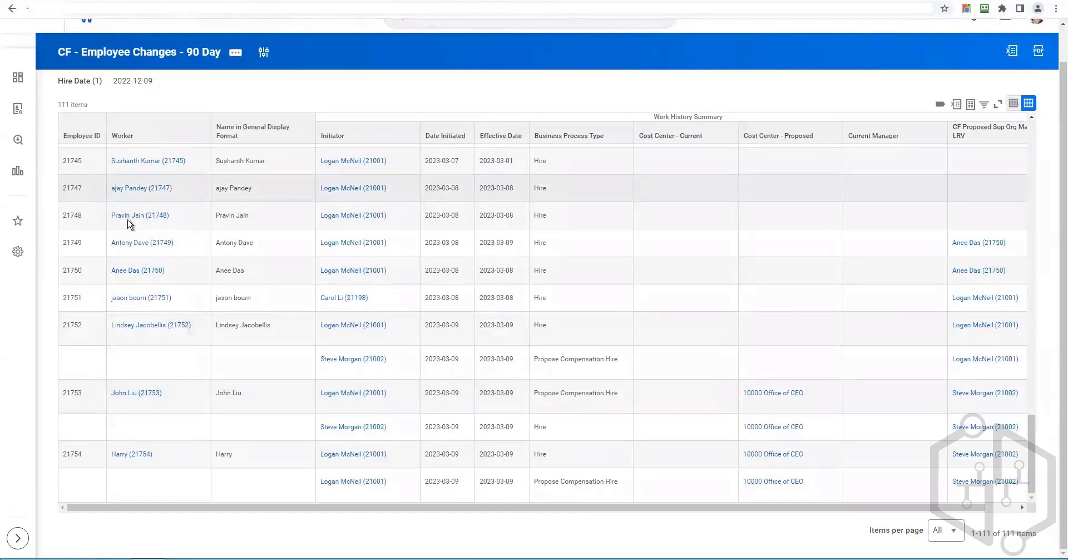
- Open the profile of the worker hired effective 2023-03-09 from the report results in a new tab and check the available worker actions
left_click(167, 254)
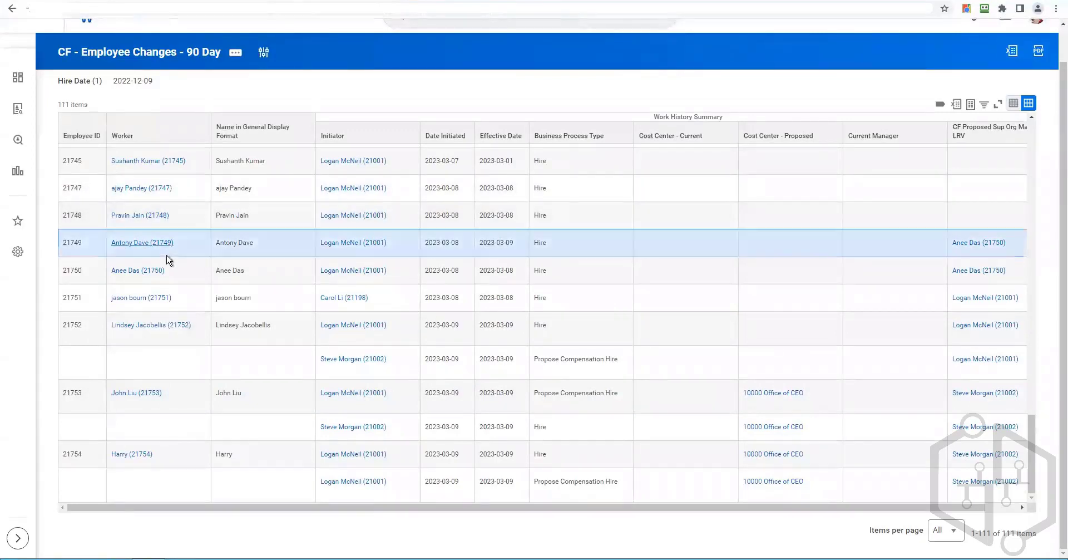
right_click(167, 257)
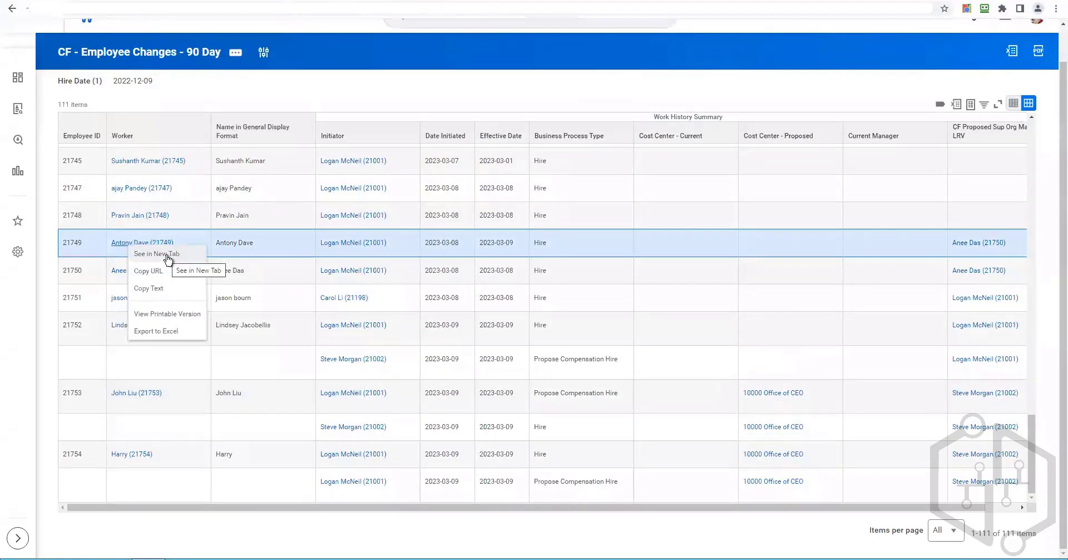
left_click(348, 270)
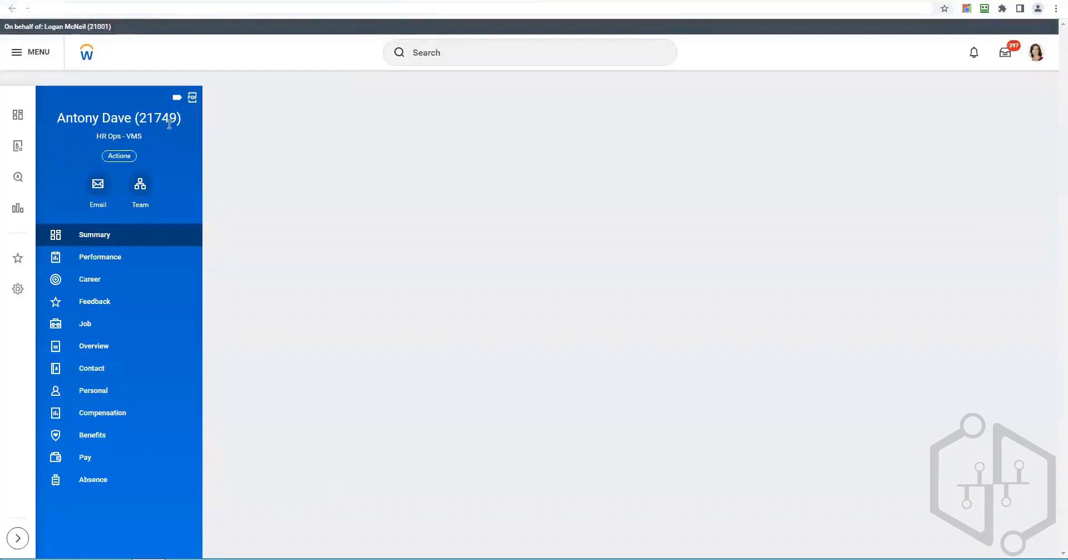
left_click(124, 158)
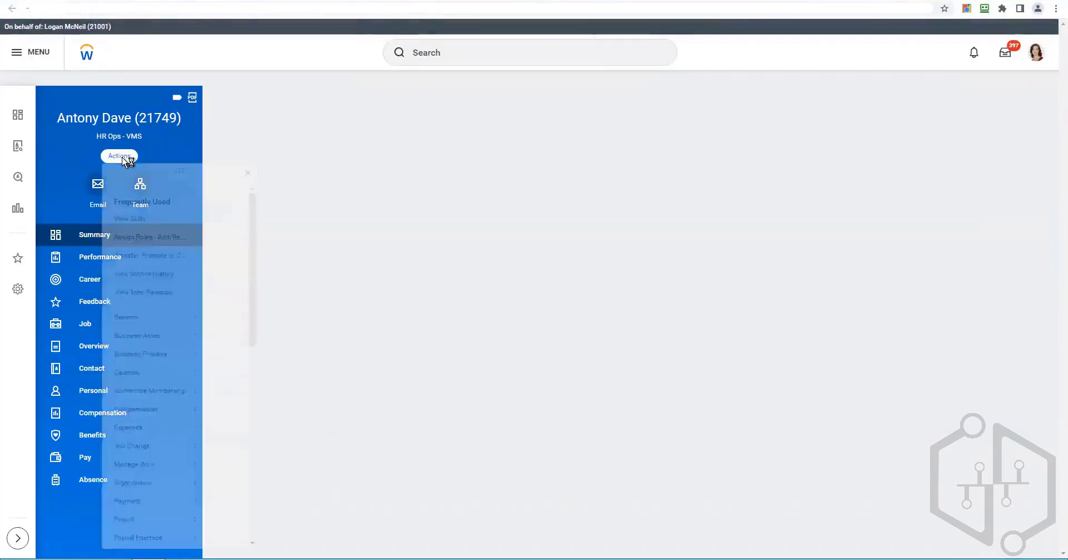
mouse_move(133, 482)
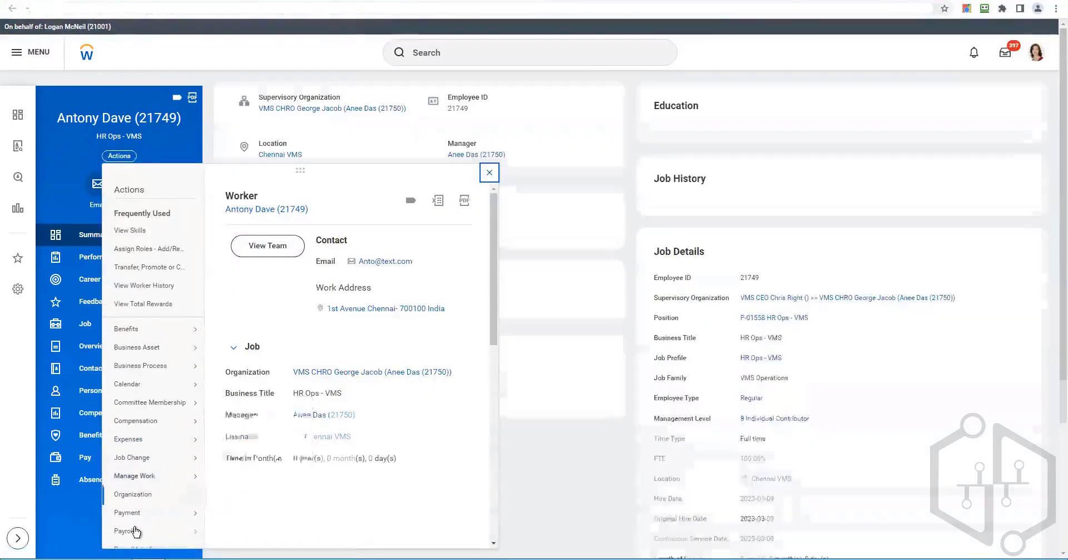
mouse_move(136, 529)
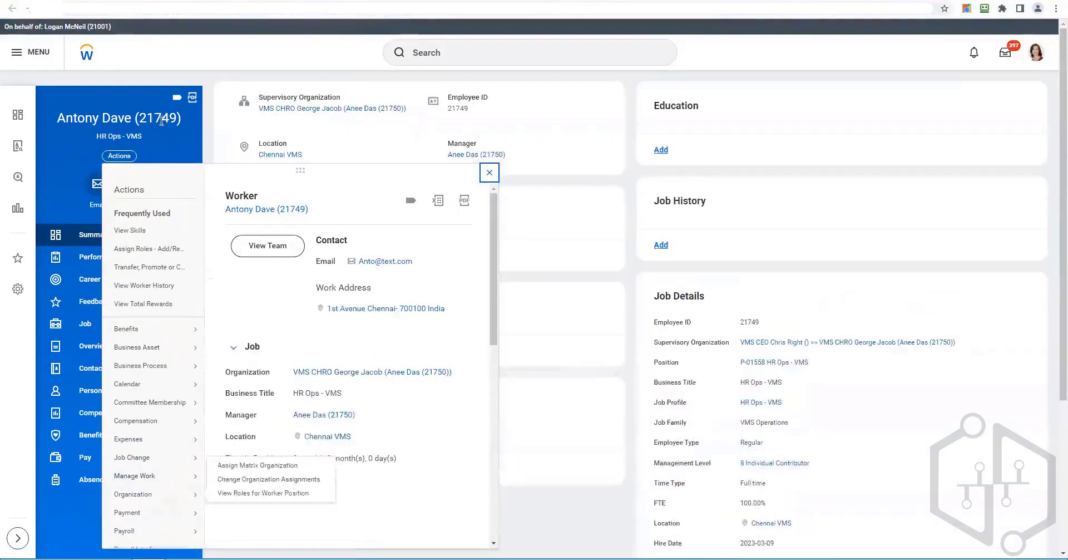
left_click(512, 112)
- Copy the worker's employee ID from the profile into a Notepad note and label it "- Promotion"
double_click(455, 108)
key("ctrl+c")
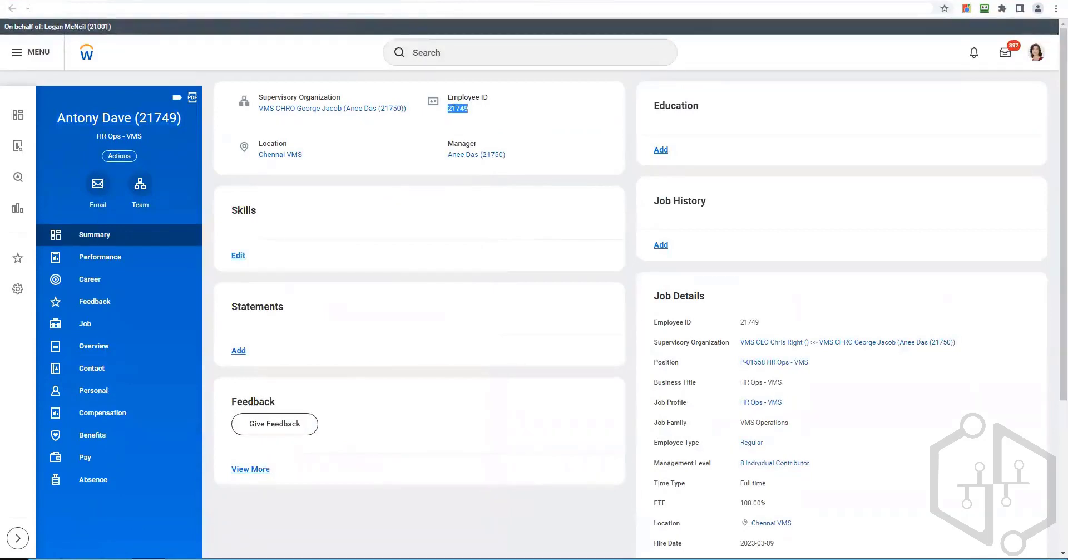
left_click(183, 559)
key("ctrl+v")
type("-")
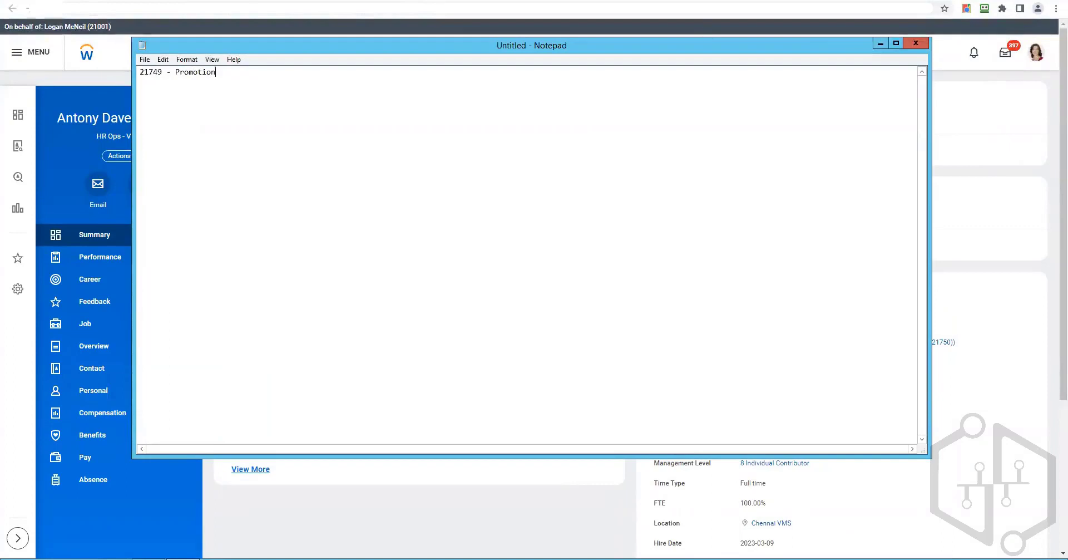
left_click(182, 559)
- Start the Transfer, Promote or Change Job action for this worker
left_click(120, 157)
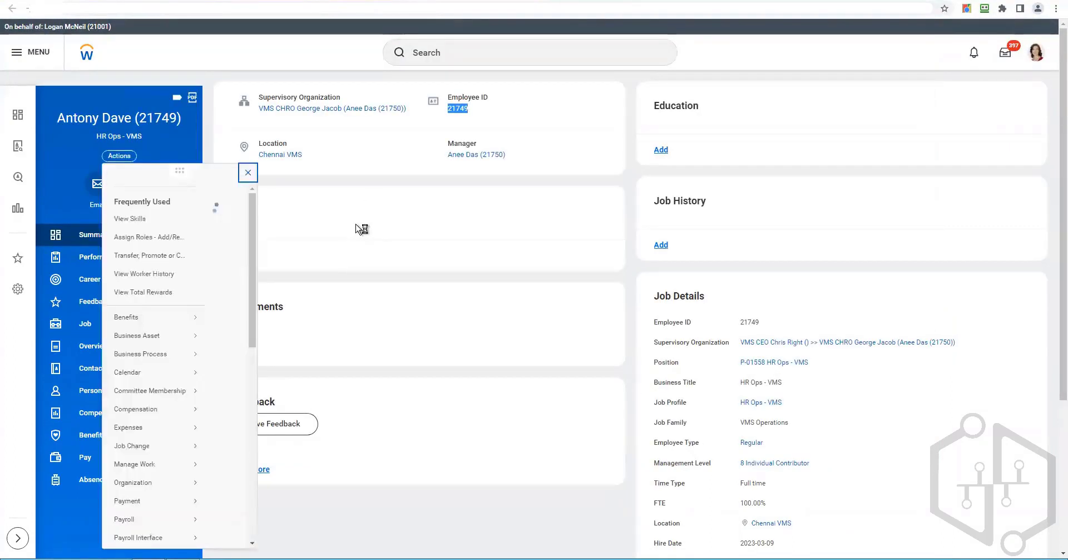
mouse_move(144, 459)
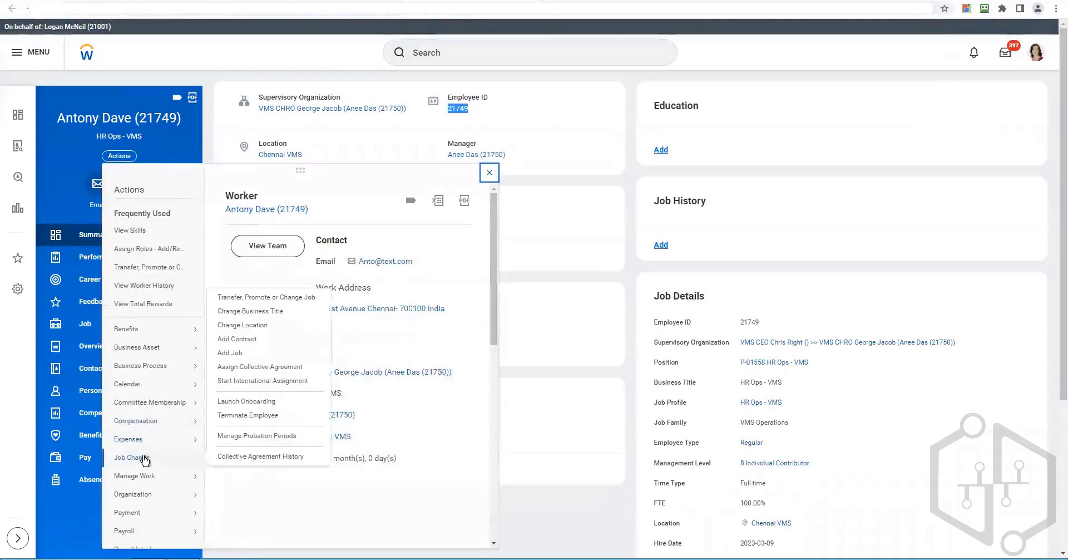
left_click(252, 297)
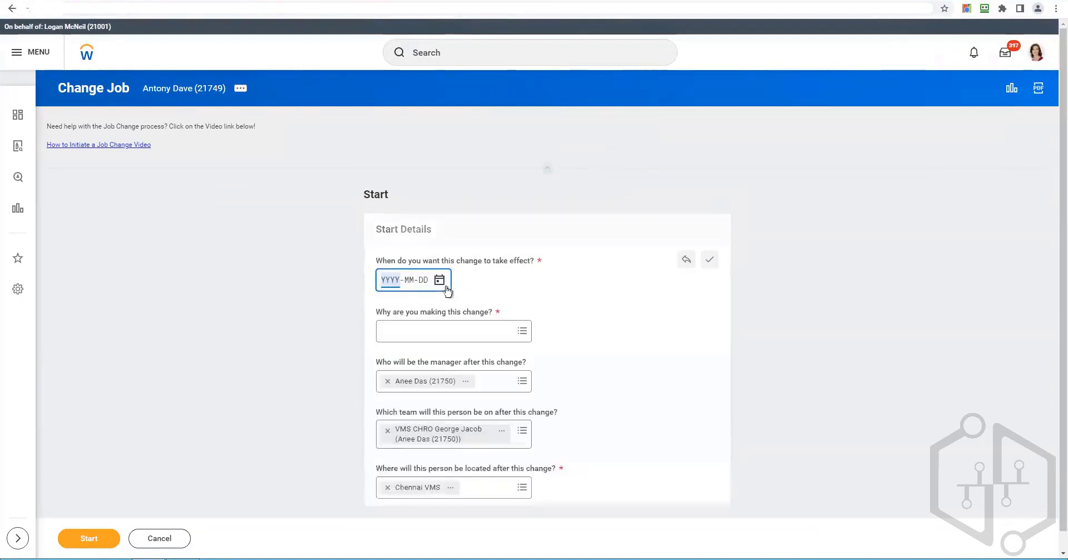
- Try 2023-03-01 and 2023-03-06 as the effective date of the job change
left_click(439, 280)
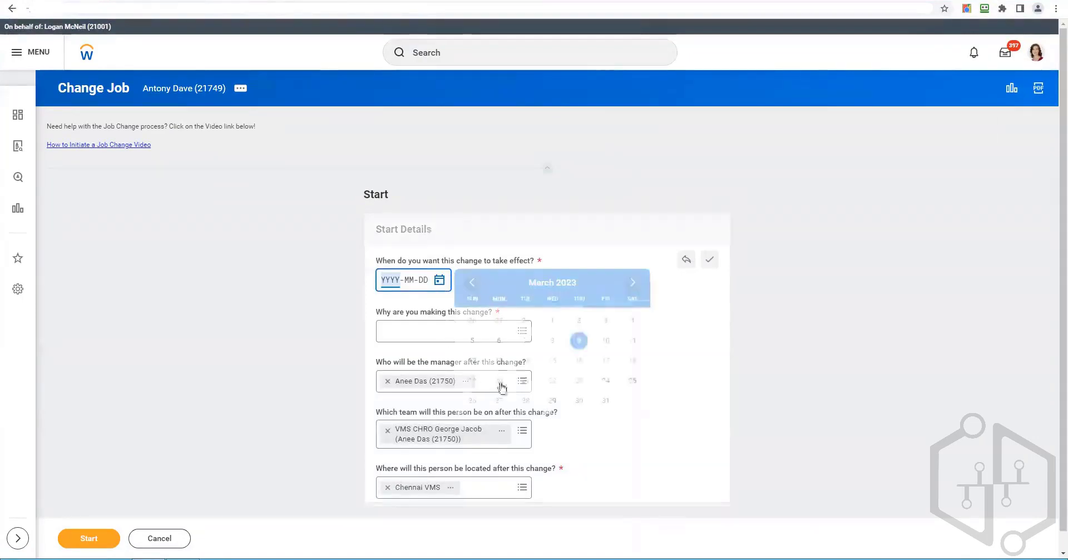
left_click(526, 380)
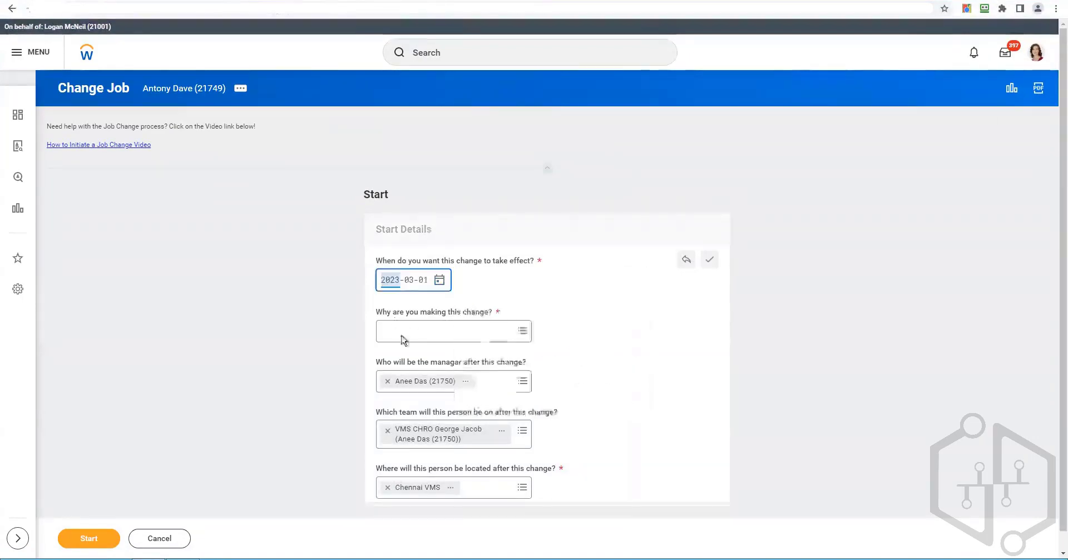
left_click(441, 345)
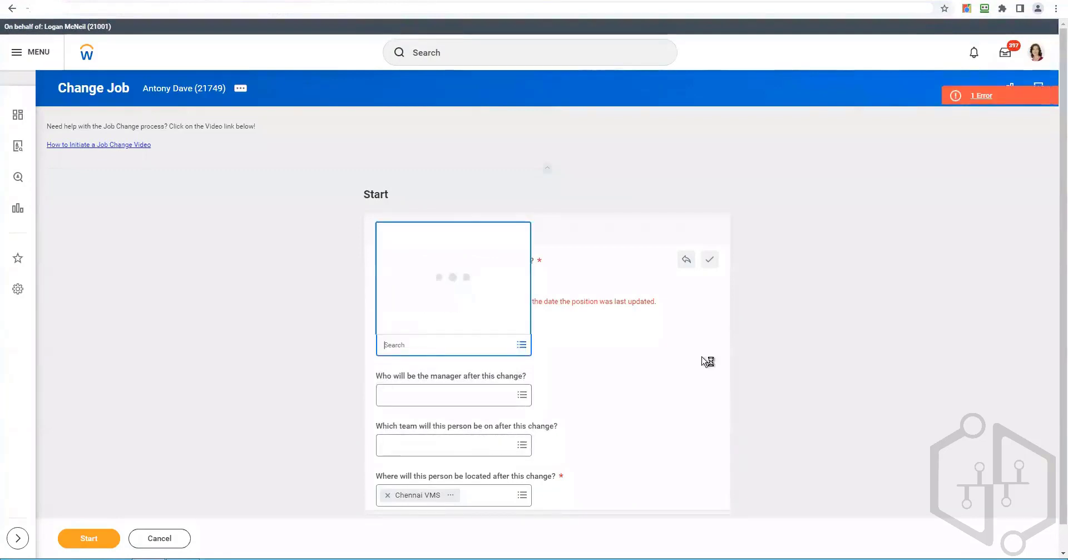
left_click(702, 357)
left_click(440, 281)
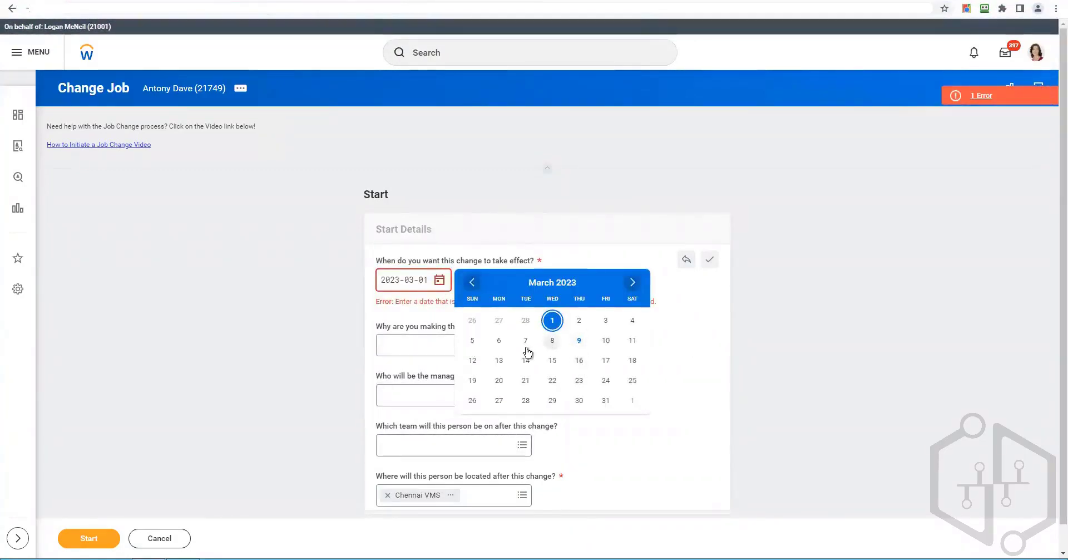
left_click(500, 340)
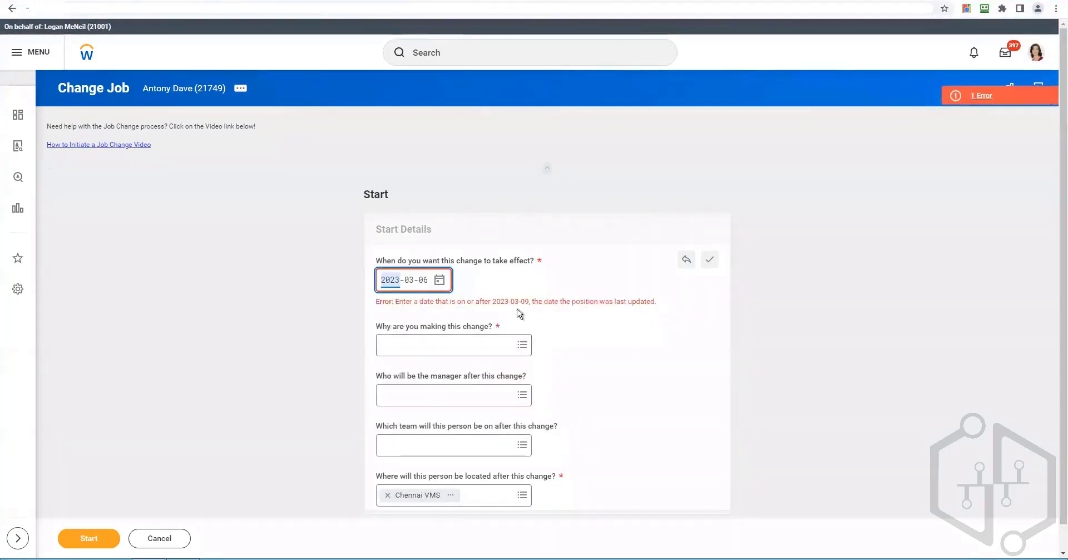
- Set the job change's effective date to 2023-03-09 and its reason to Promotion > Promotion
left_click(441, 281)
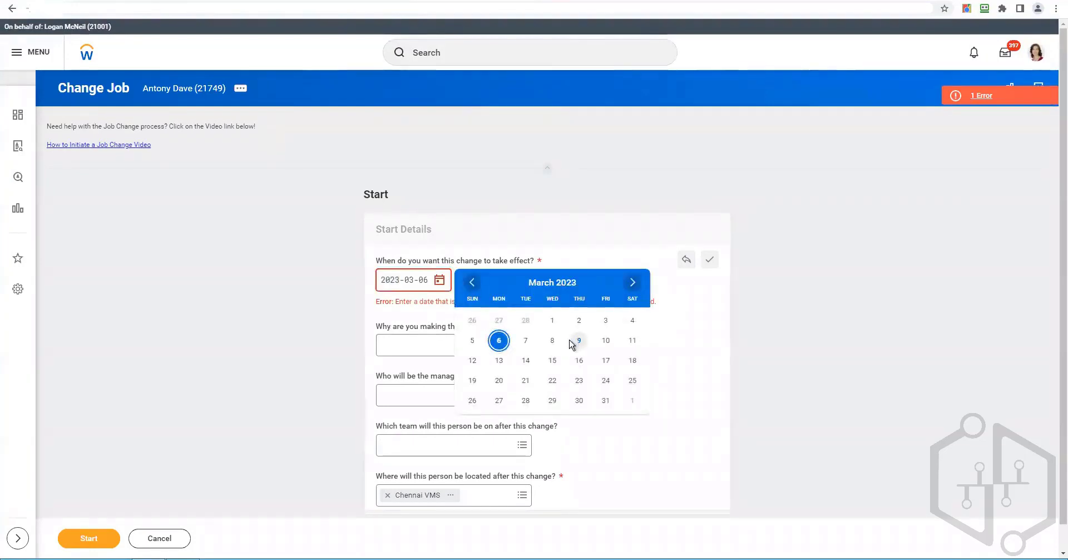
left_click(578, 341)
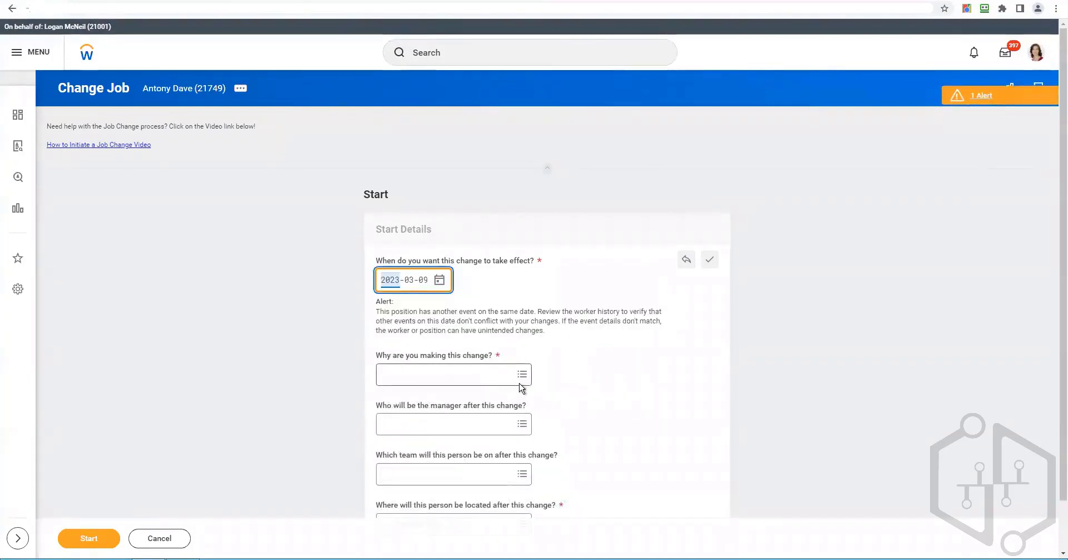
left_click(521, 383)
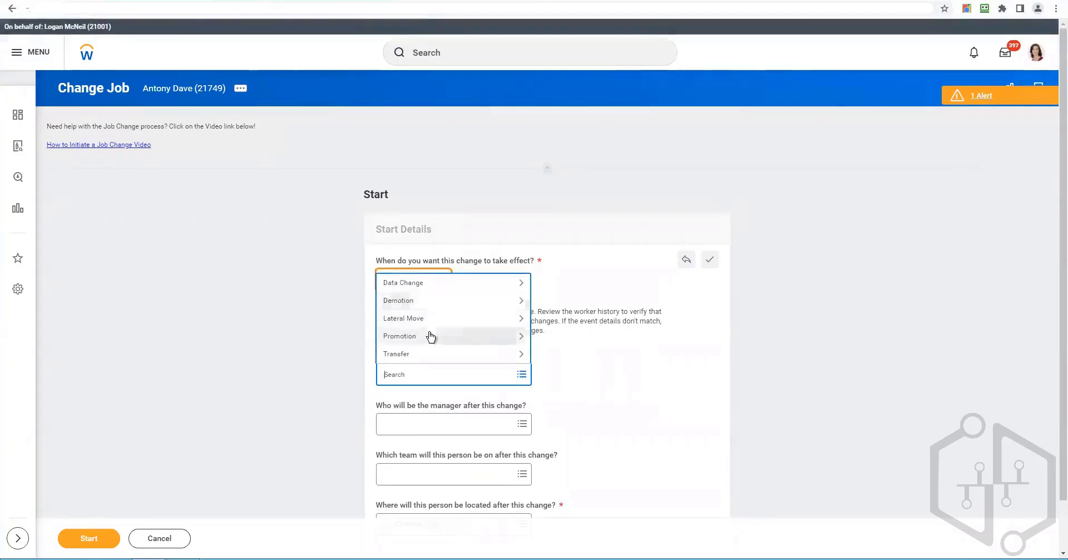
left_click(432, 336)
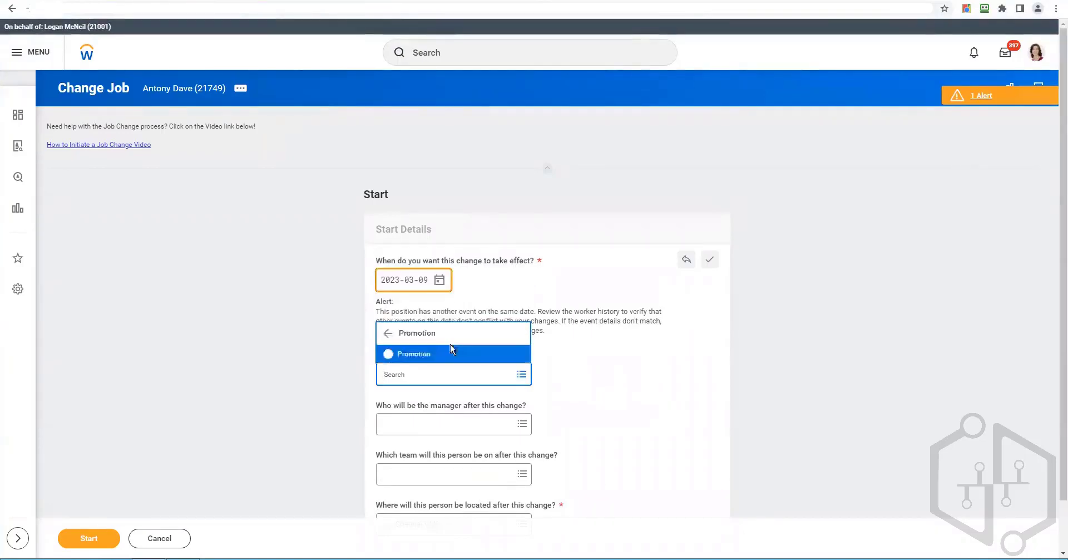
left_click(419, 353)
left_click(485, 423)
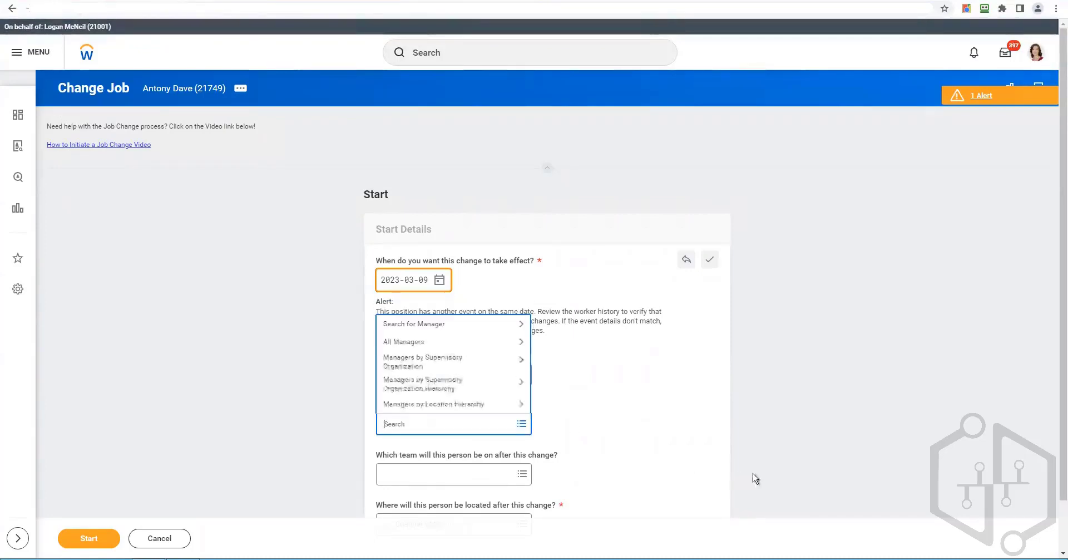
left_click(434, 328)
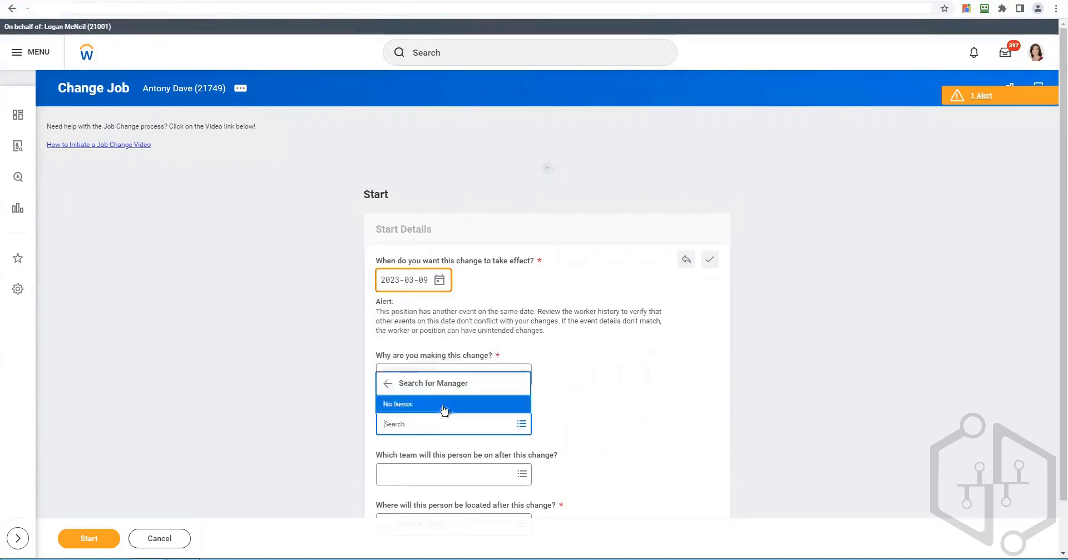
left_click(425, 384)
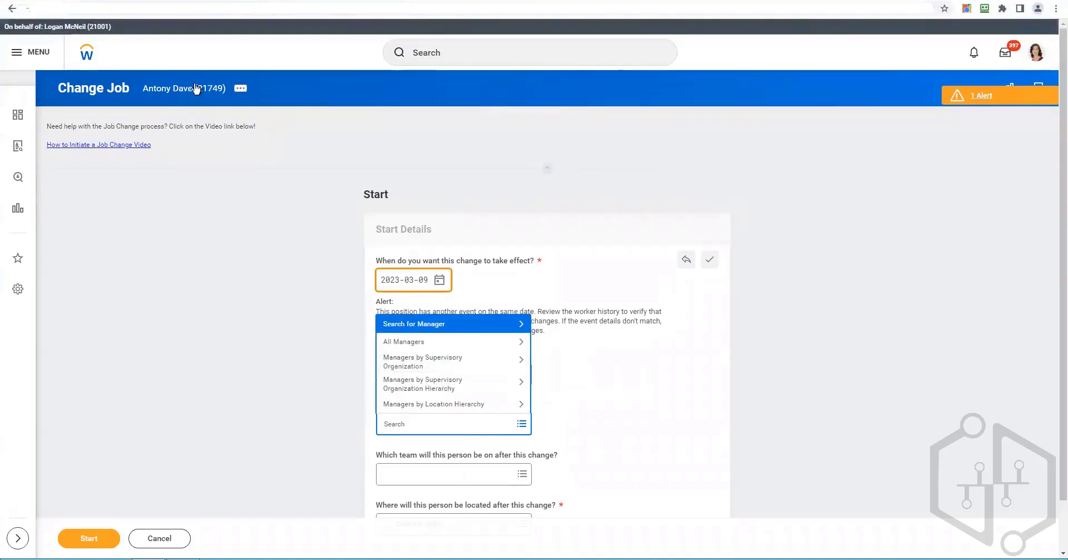
- Copy the current manager from the worker's profile and set that person as the manager after this change
left_click(240, 88)
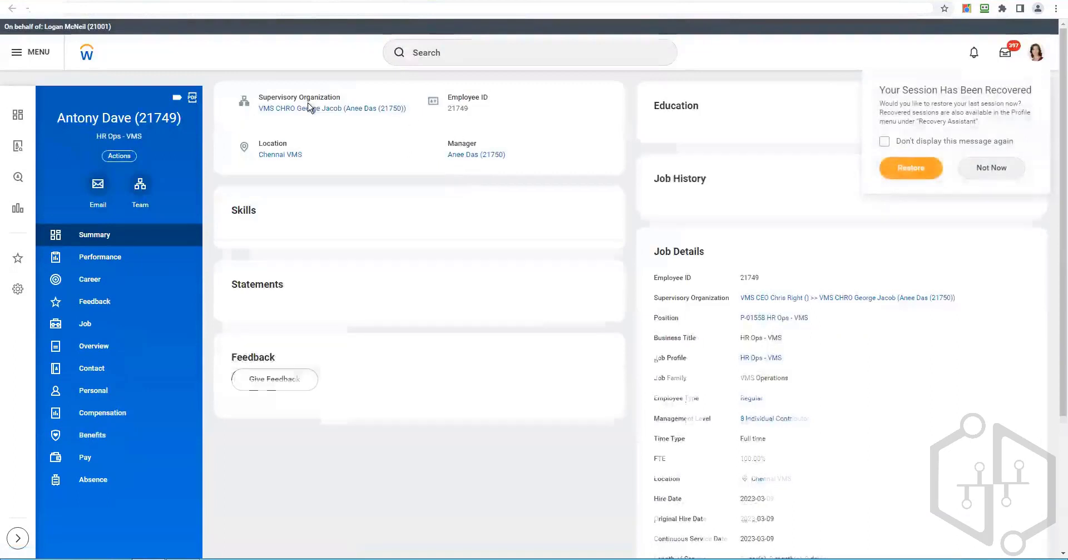
right_click(281, 154)
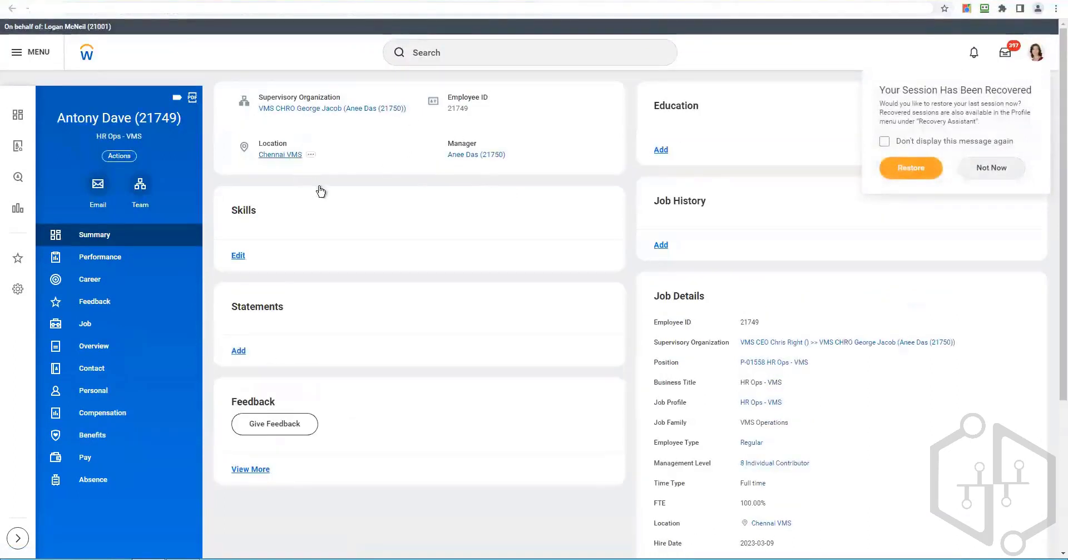
left_click(493, 217)
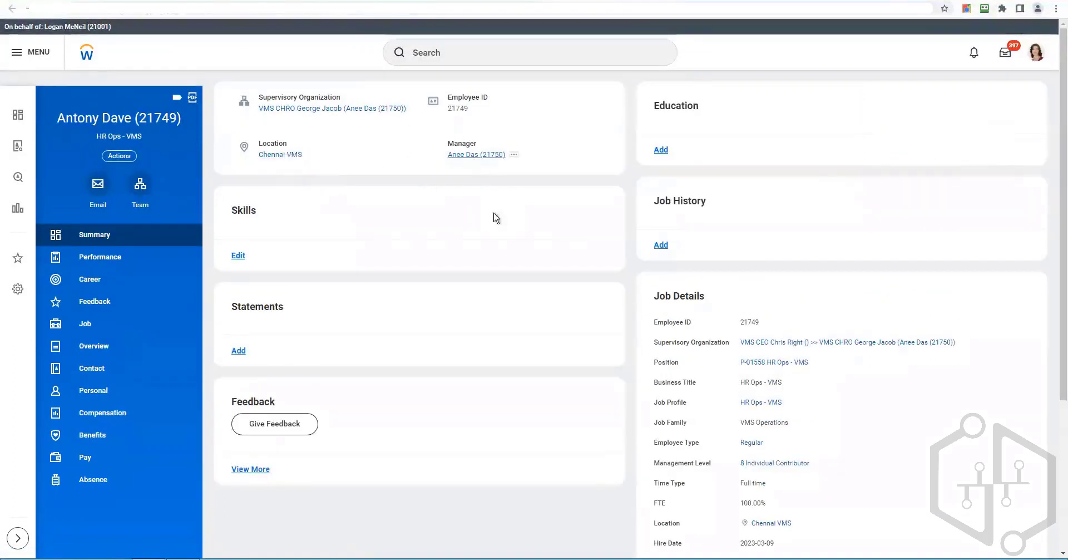
right_click(477, 159)
left_click(494, 185)
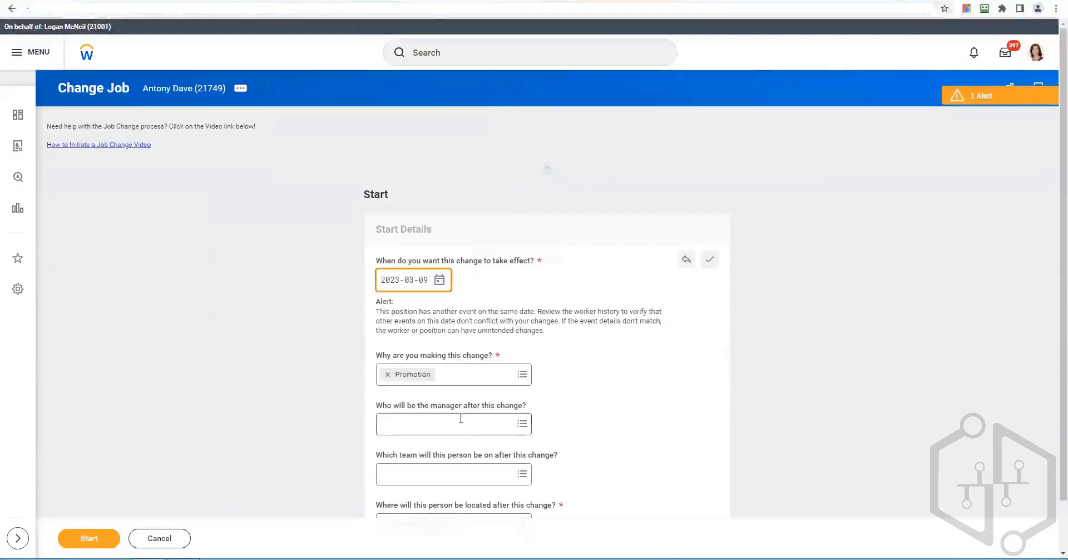
left_click(460, 418)
type("Anee Das (21750)")
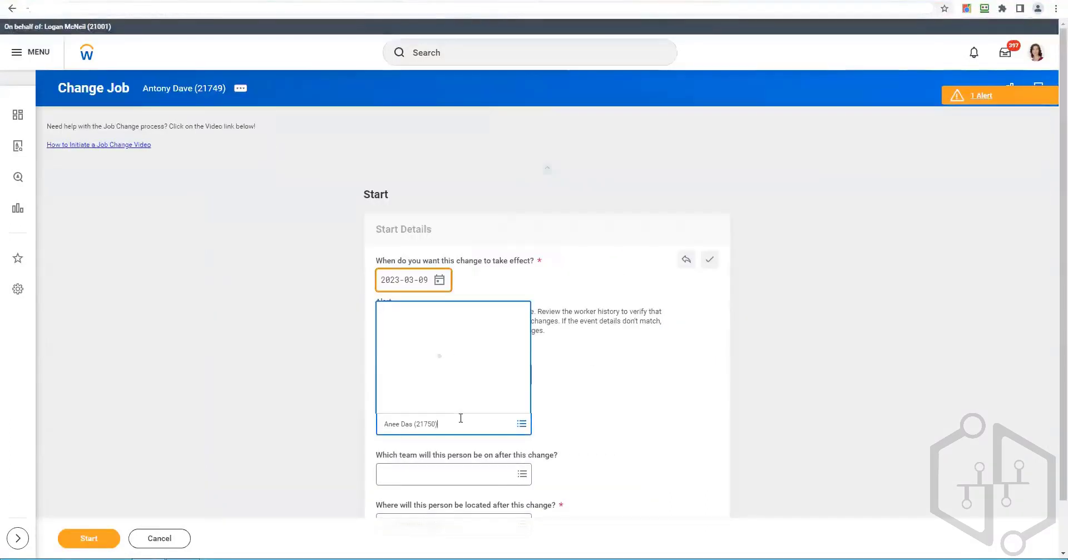
key("Return")
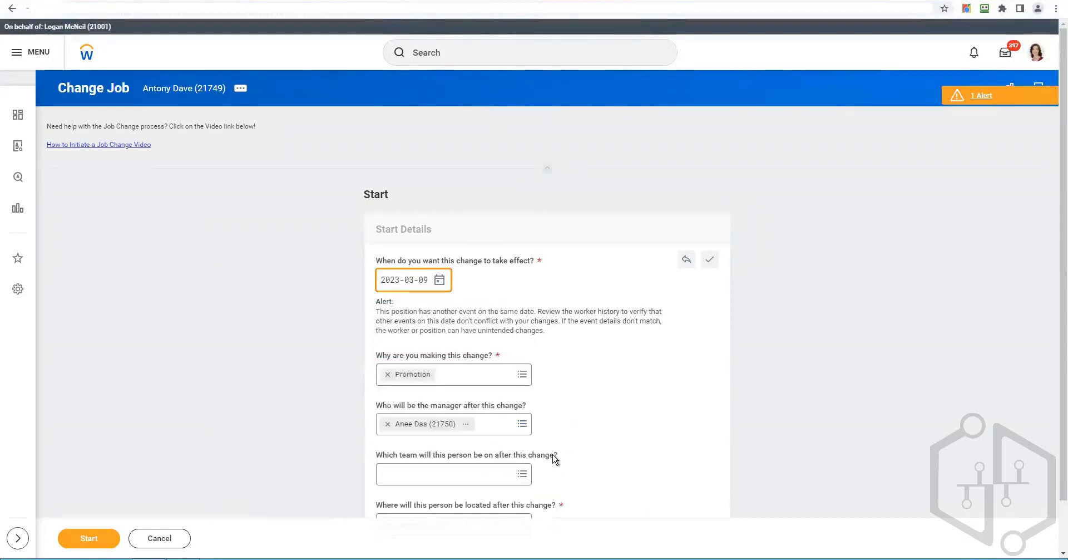
- Try to find the worker's team after this change by searching for the manager's name
scroll(553, 456, "down", 1)
left_click(468, 421)
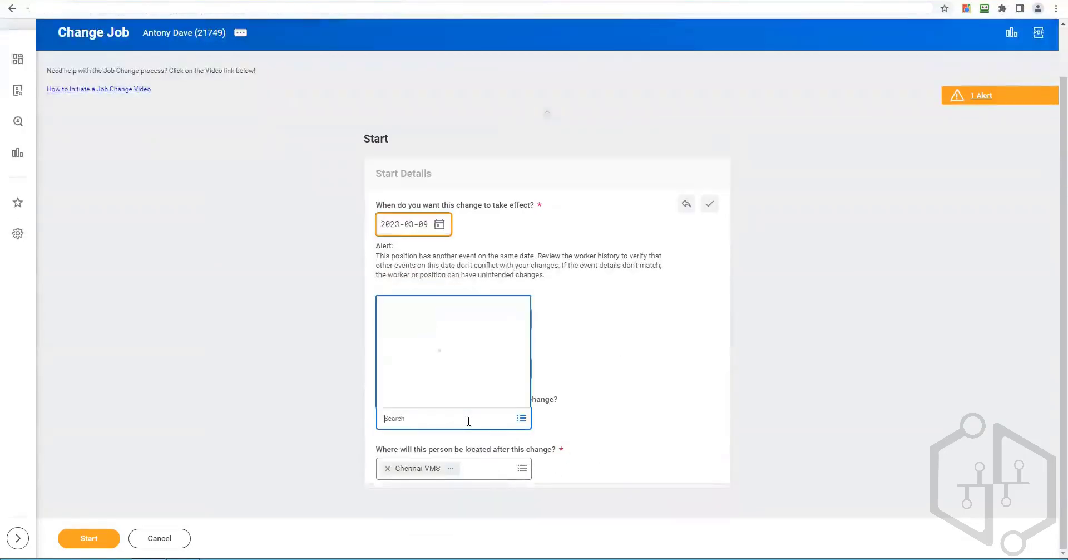
type("Anee Das (21750)")
key("Return")
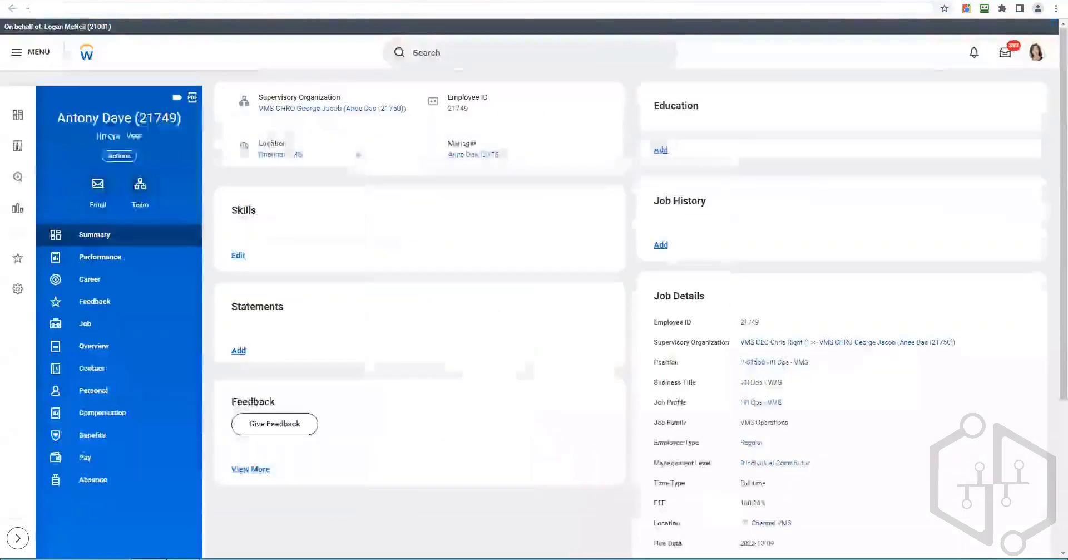
- Try to find the team after this change using the supervisory organization text copied from the worker's profile
right_click(341, 112)
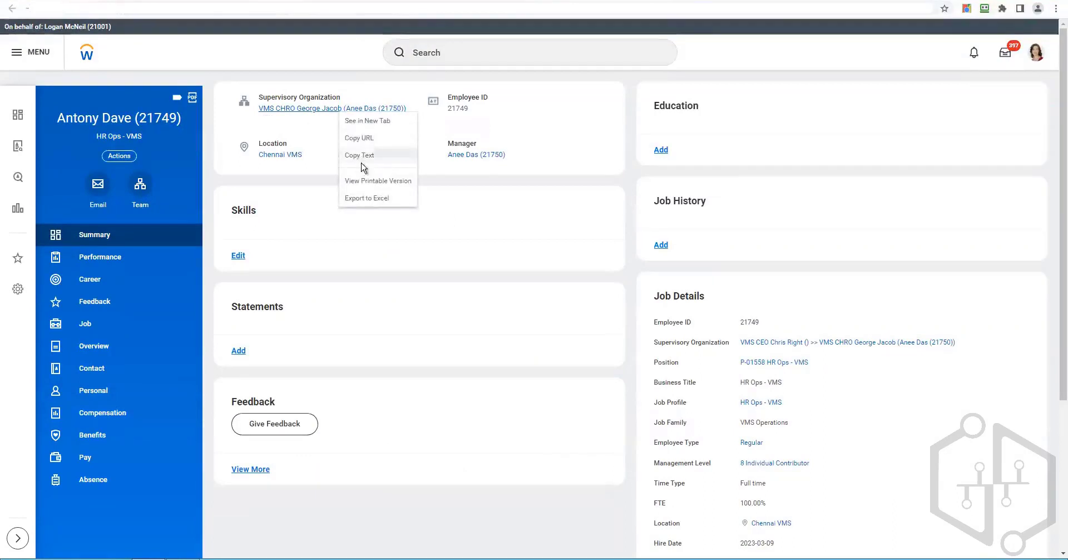
left_click(361, 156)
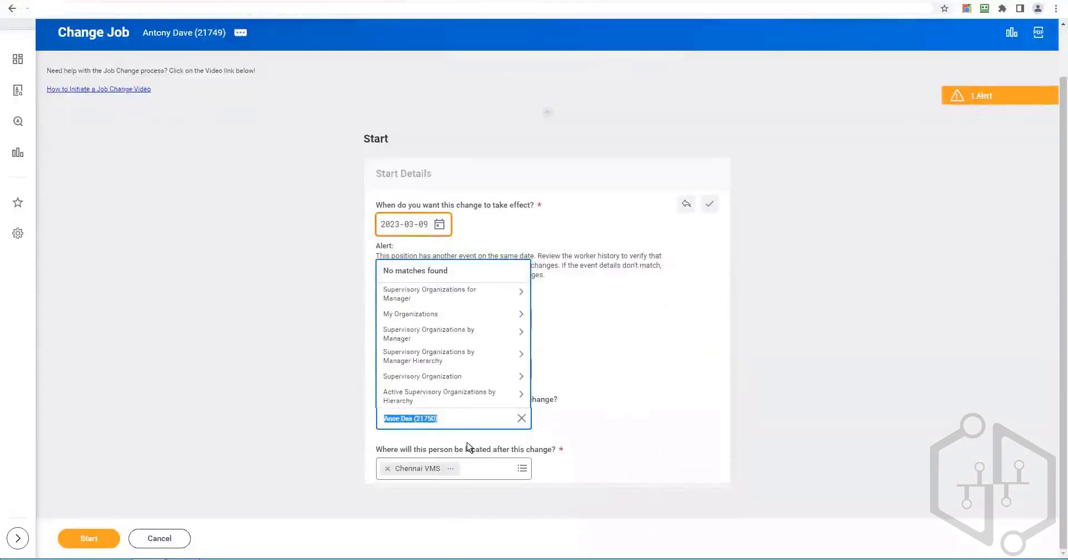
key("ctrl+v")
key("Return")
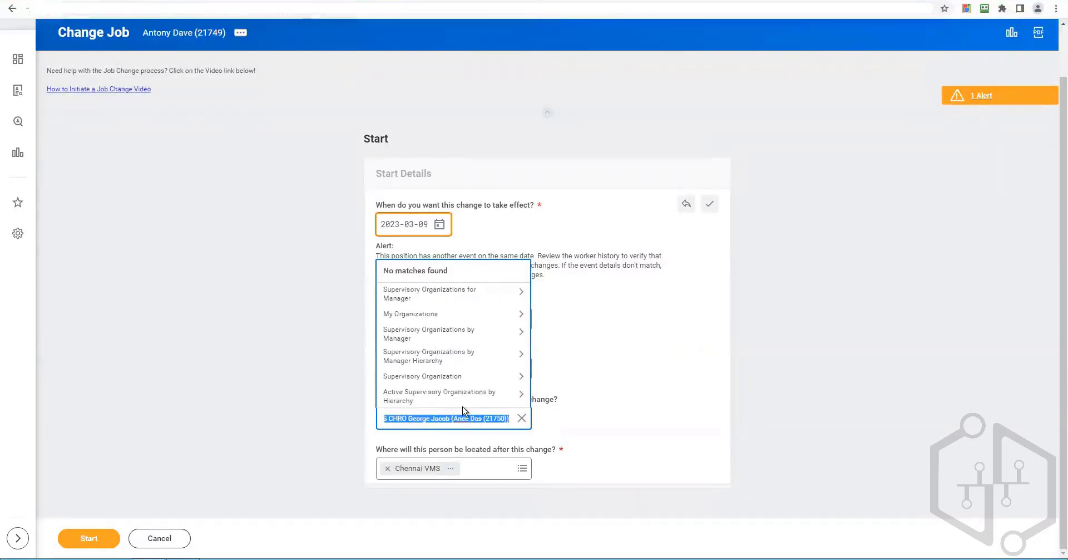
- Search for the team by the manager's name, choose the manager's VMS CHRO supervisory organization, and start the job change
left_click(479, 418)
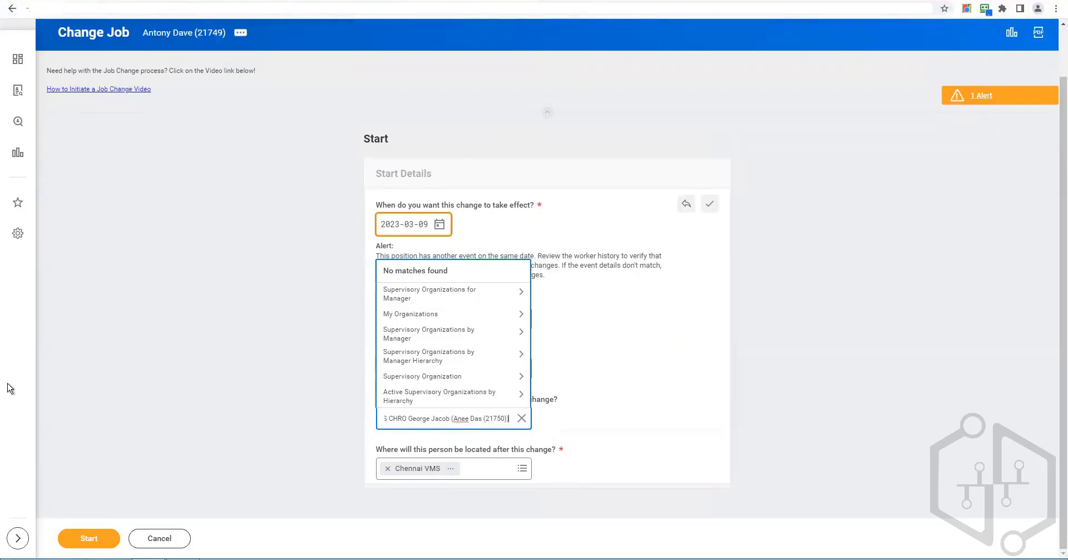
key("ctrl+a")
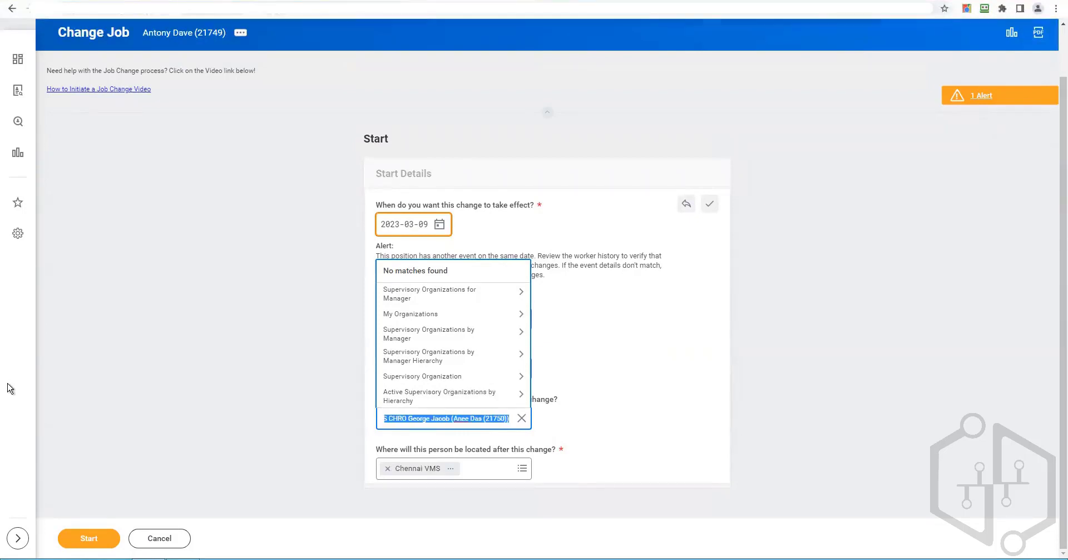
type("Anee")
key("Return")
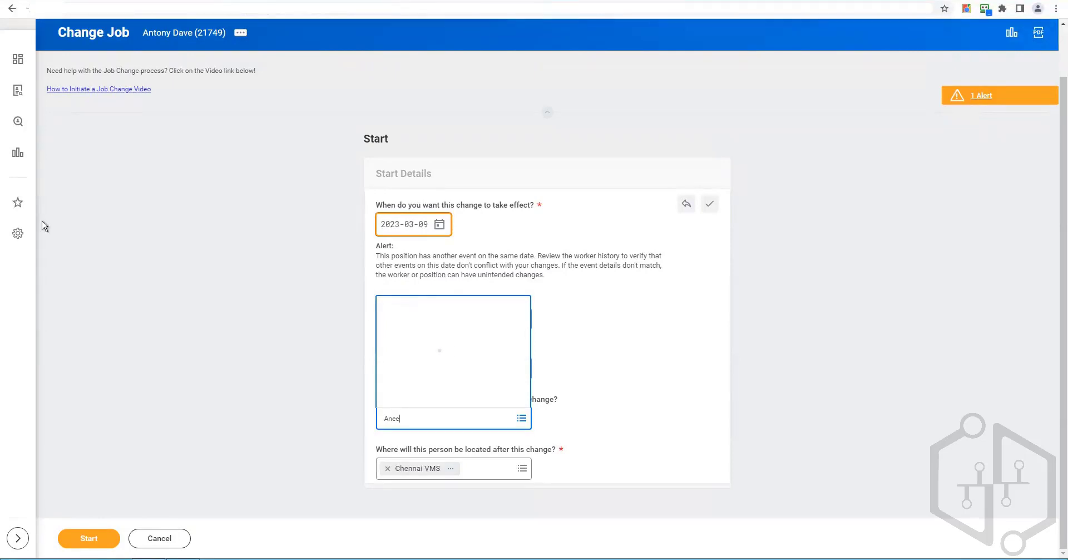
type("das")
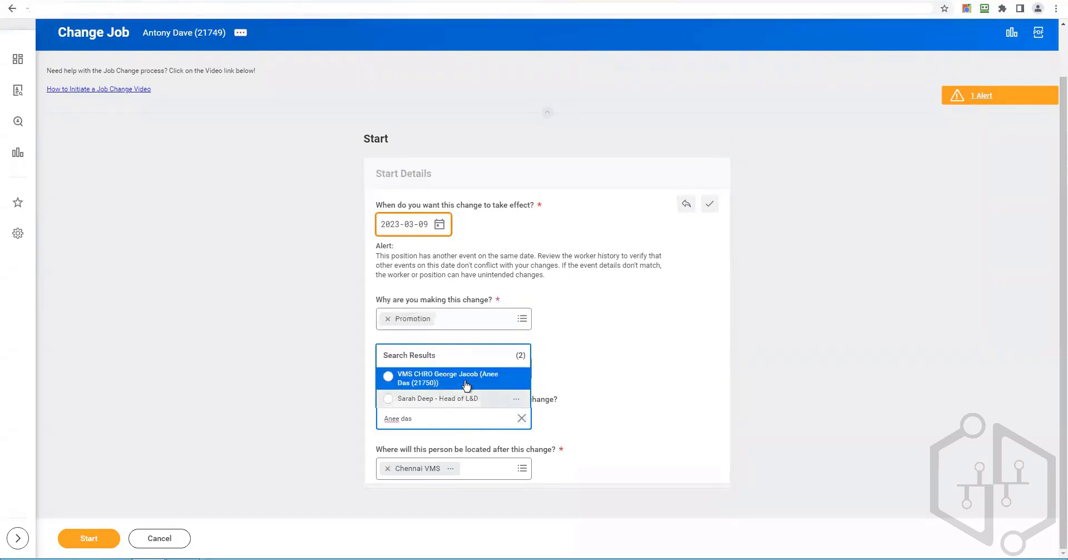
left_click(467, 386)
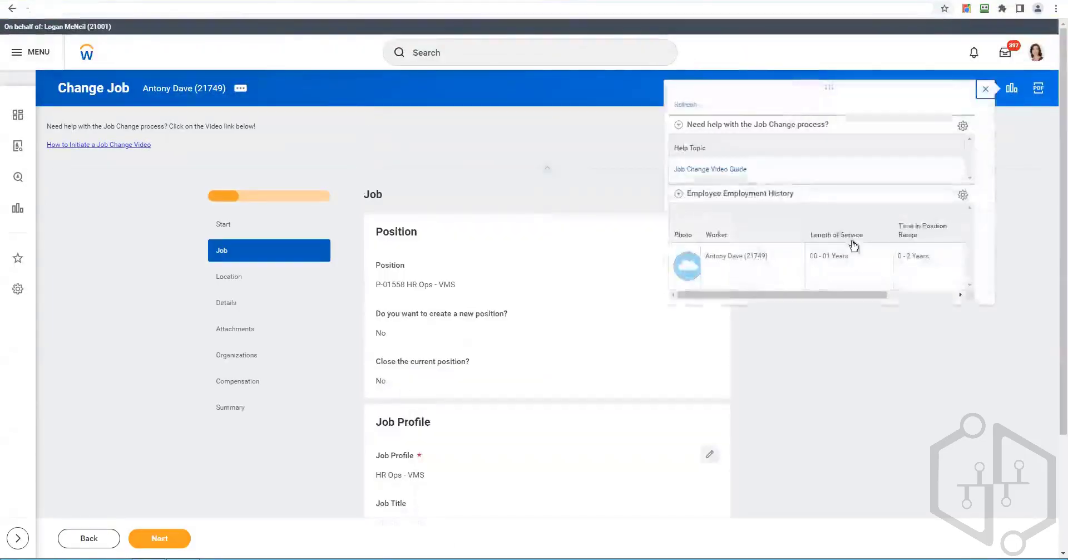
- Change the job profile to HR Manager by searching for "HR oper", and confirm the Job Profile section
left_click(984, 90)
scroll(450, 356, "down", 2)
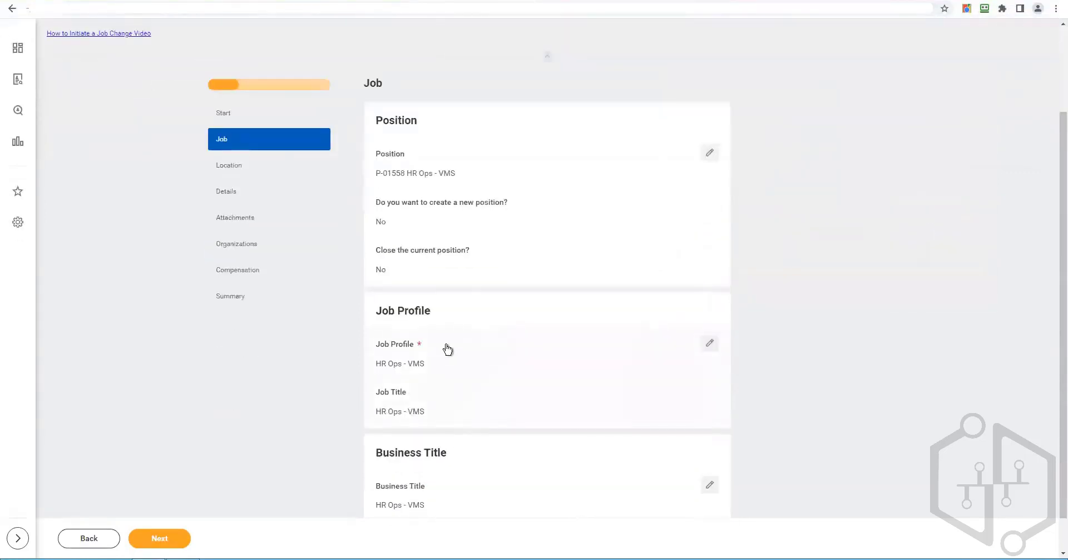
left_click(445, 367)
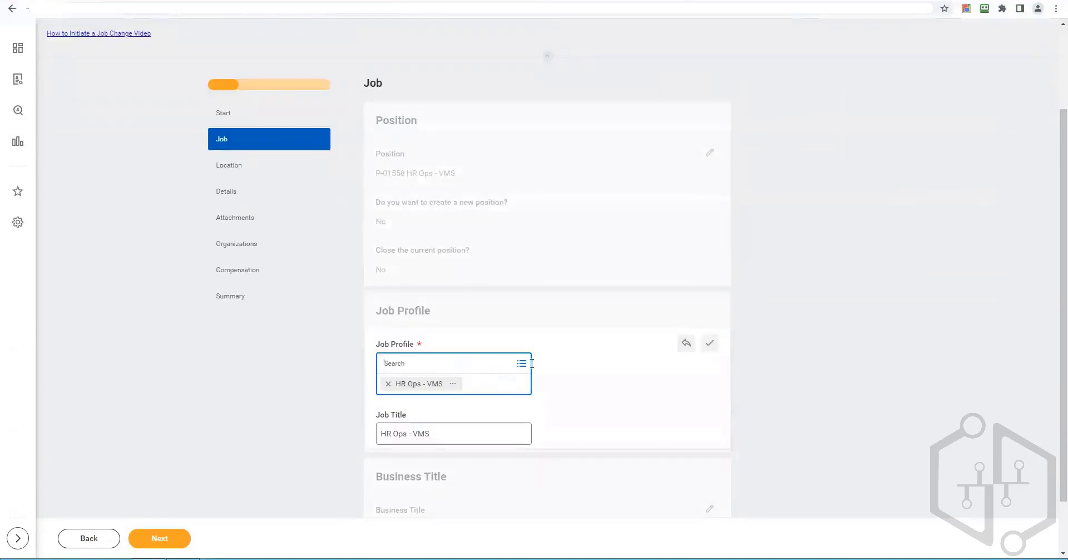
left_click(522, 364)
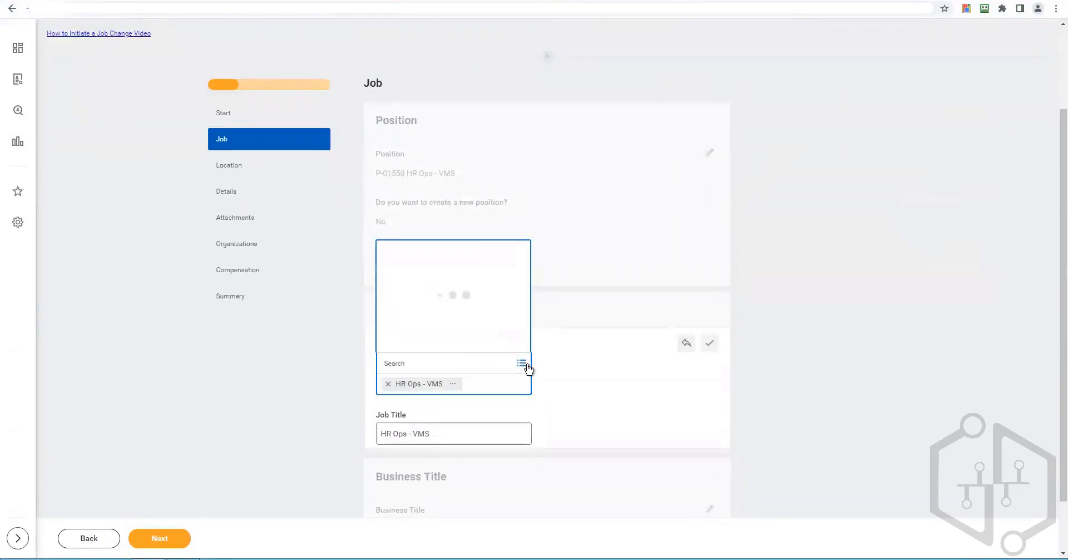
left_click(429, 253)
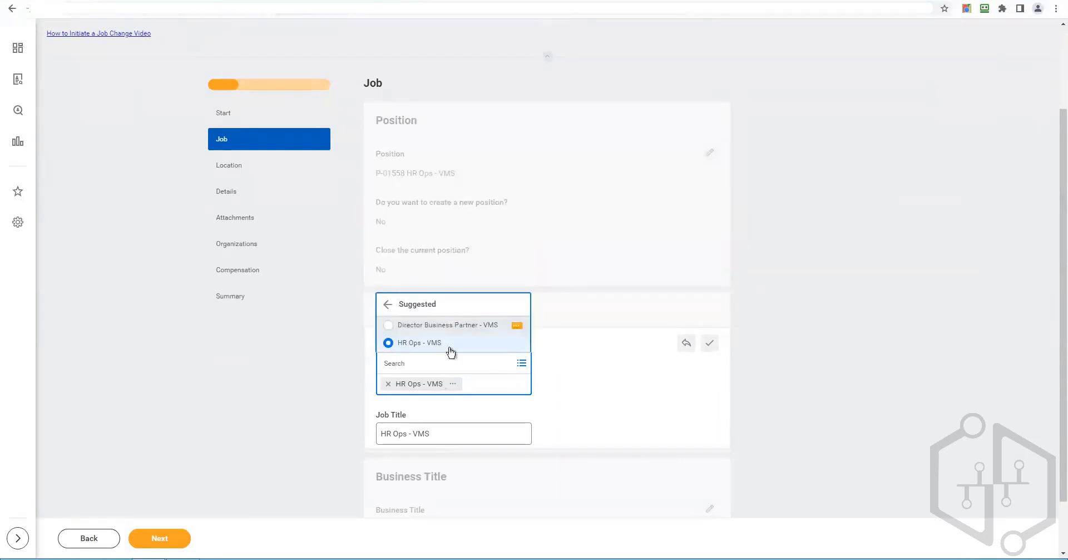
left_click(446, 360)
type("HR oper")
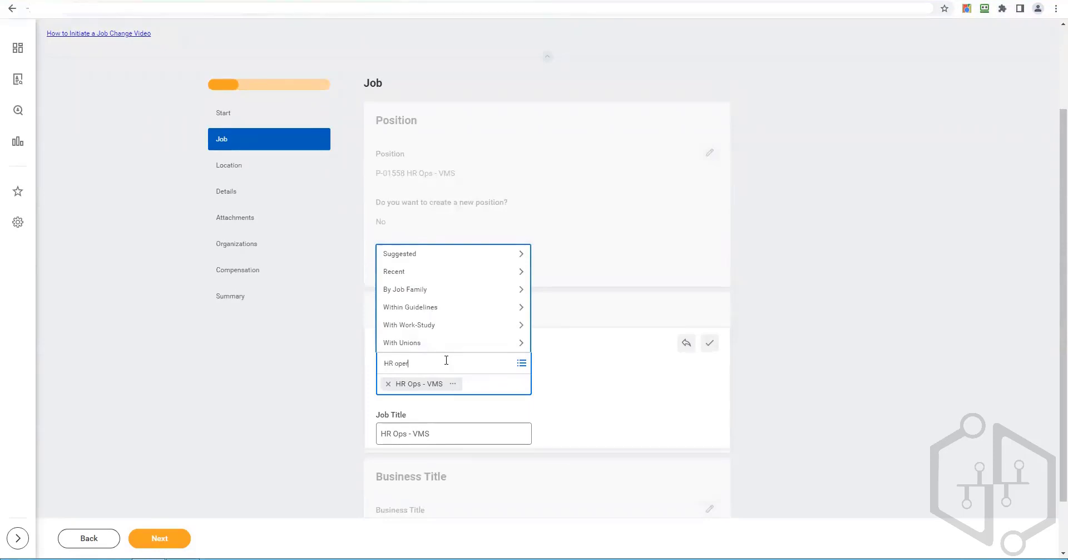
key("Return")
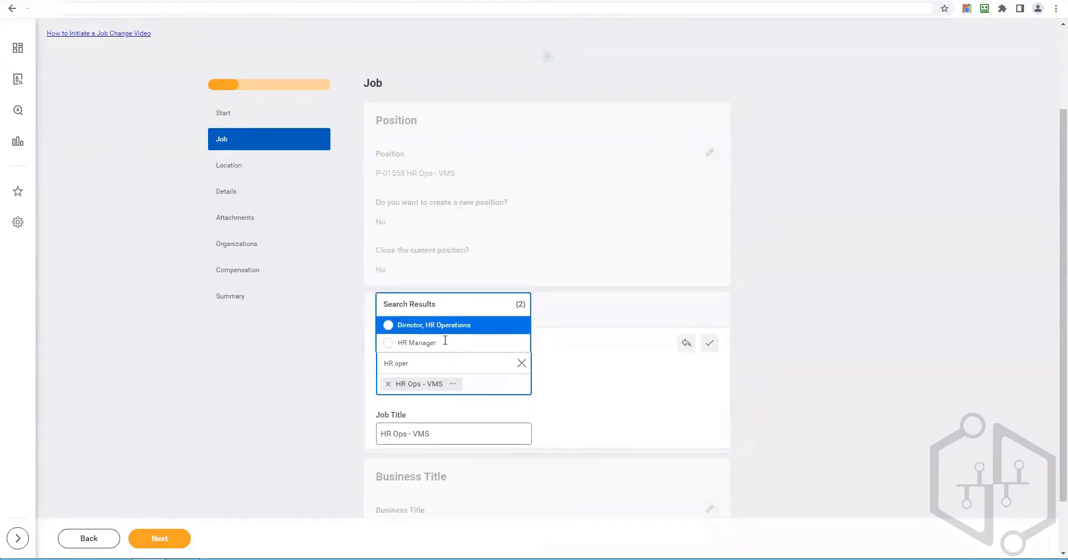
left_click(442, 351)
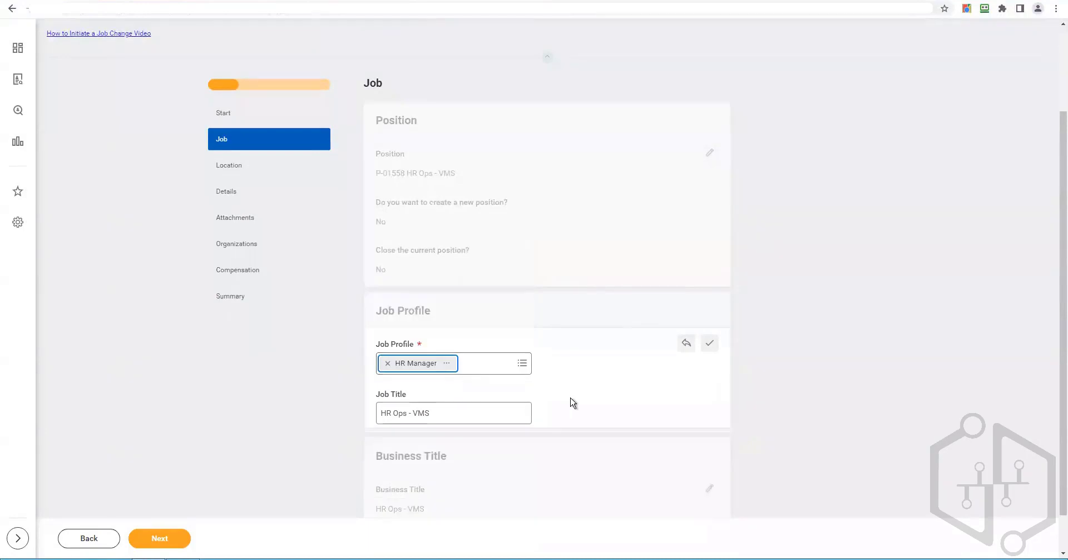
scroll(517, 447, "down", 1)
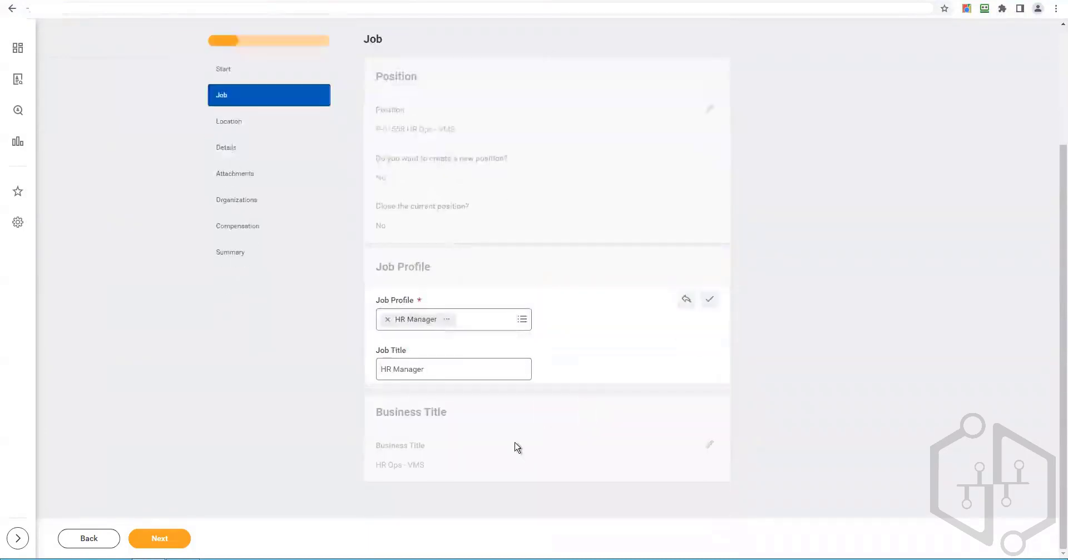
left_click(710, 300)
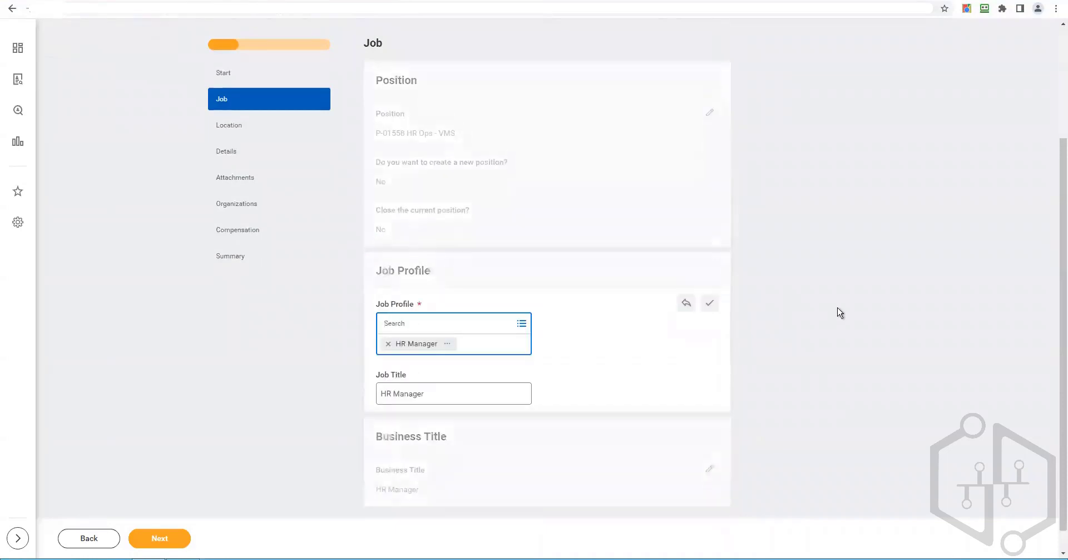
- Review the Location, Details and Attachments sections of the job change
left_click(160, 539)
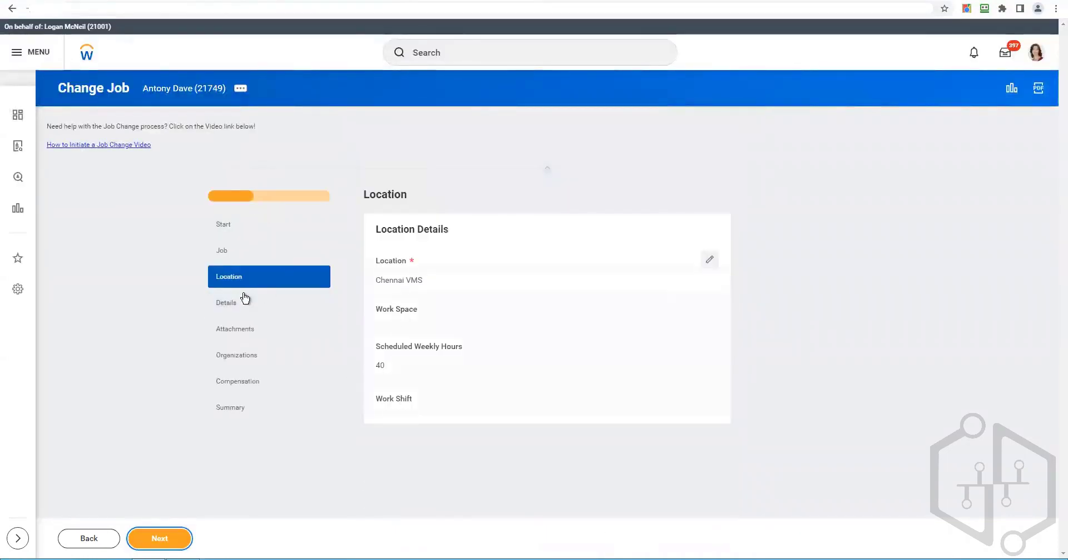
left_click(226, 305)
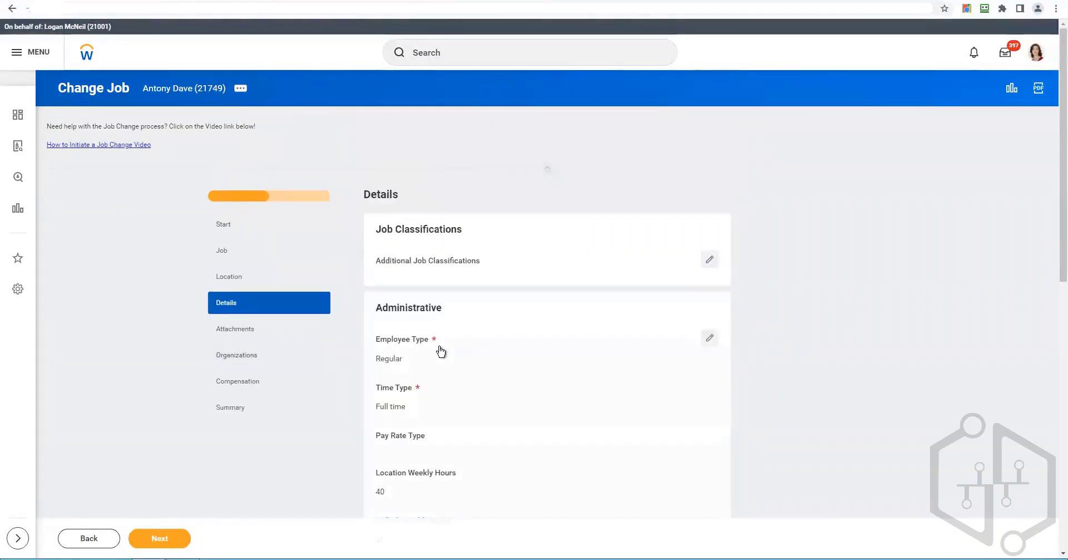
scroll(441, 350, "down", 8)
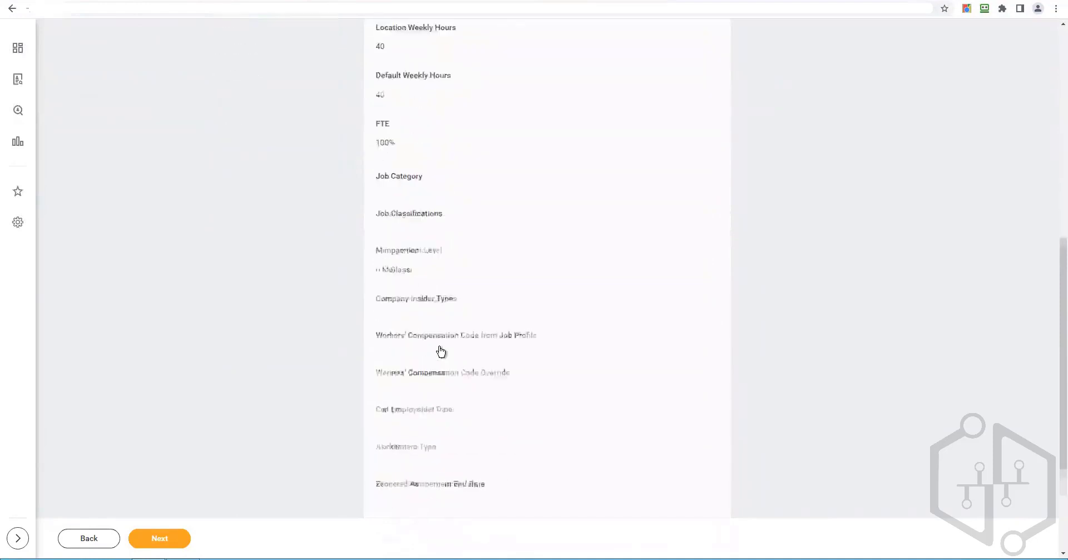
scroll(441, 351, "down", 2)
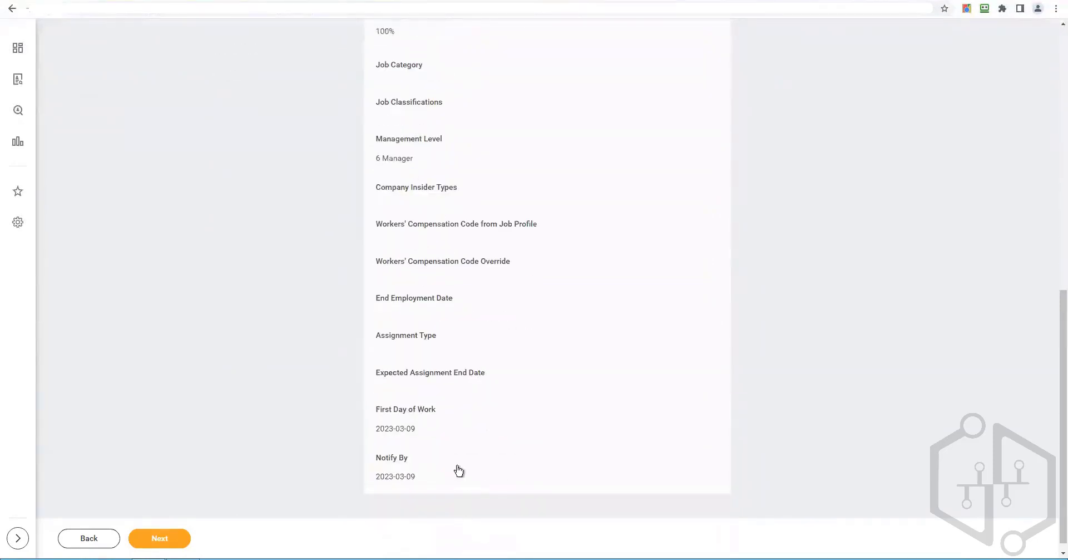
scroll(459, 470, "up", 10)
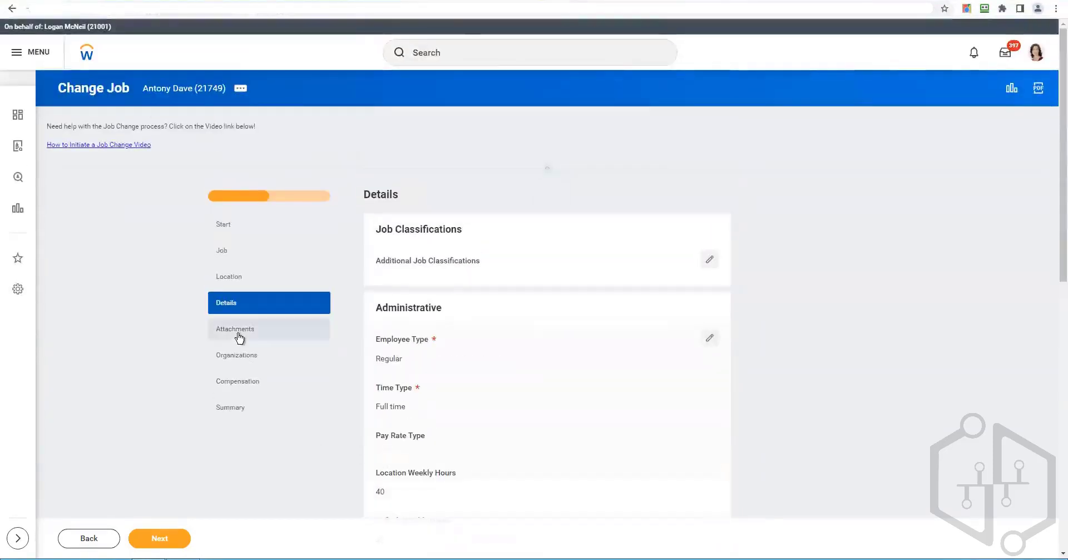
left_click(239, 334)
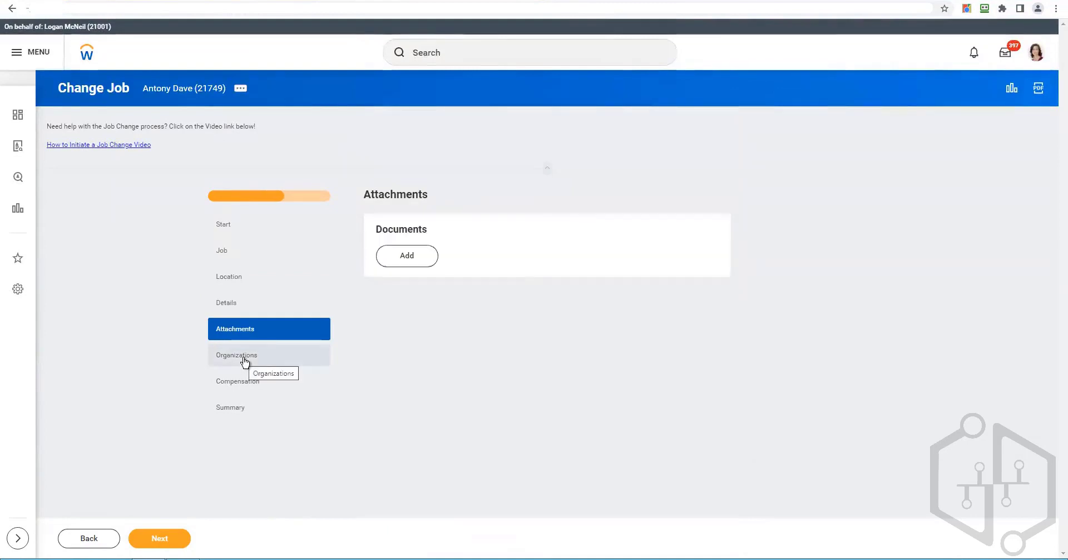
- In the Organizations section, set the company to Global Modern Services, Inc. (USA)
left_click(303, 356)
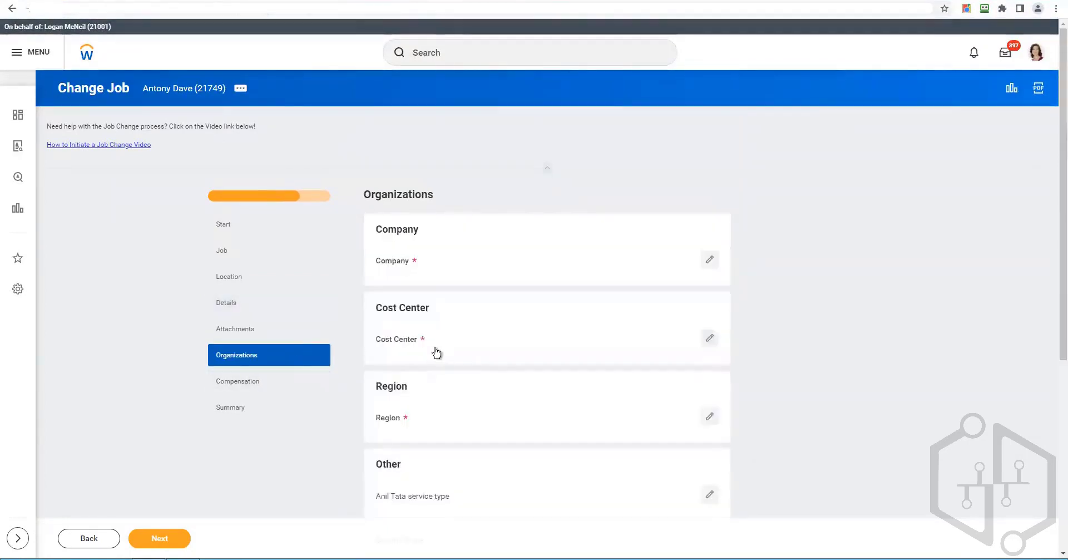
left_click(468, 291)
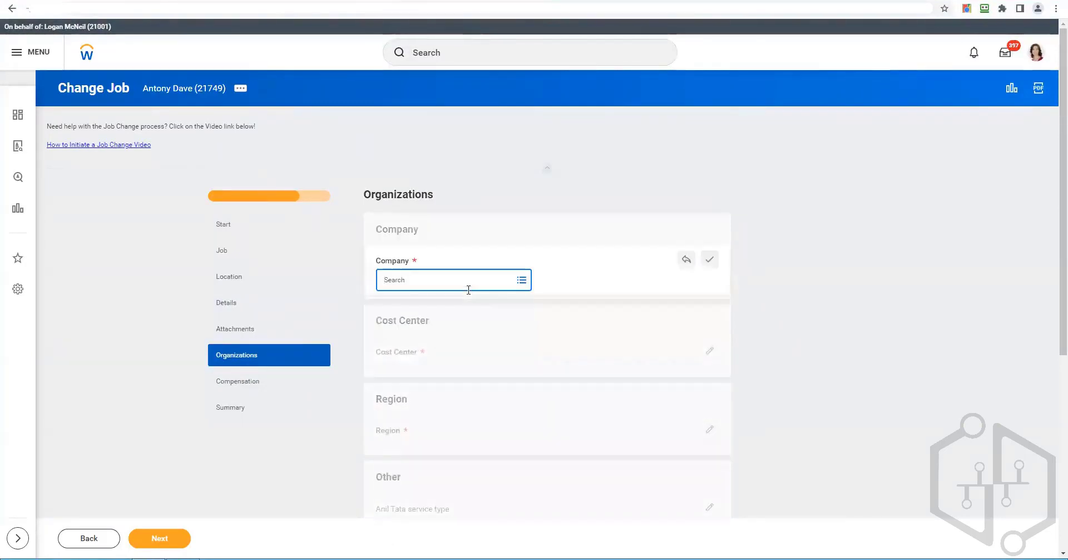
type("GMS")
key("Return")
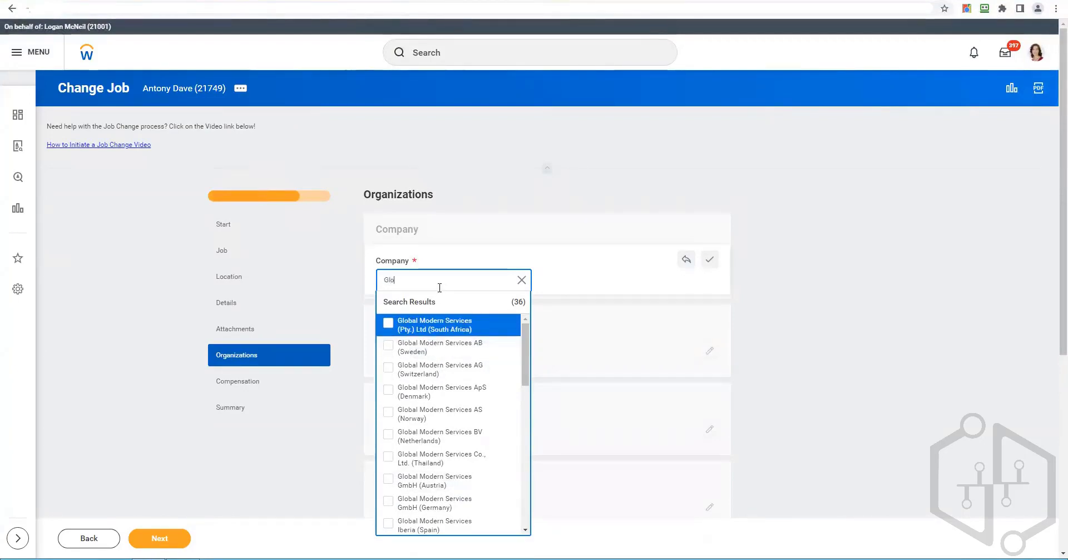
type("bal USa")
key("Return")
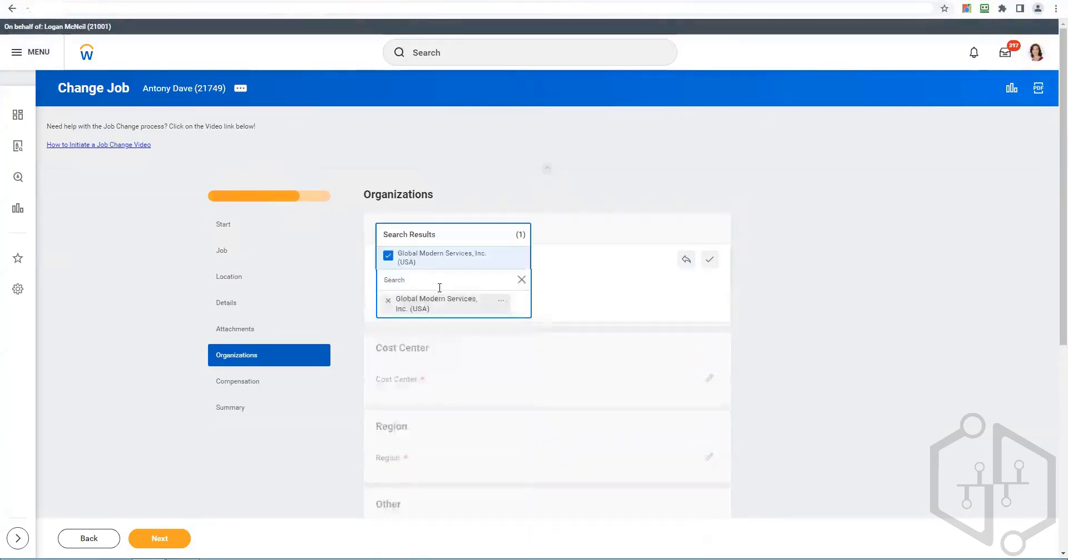
- Set the cost center to 41500 HR Operations and confirm it
left_click(408, 370)
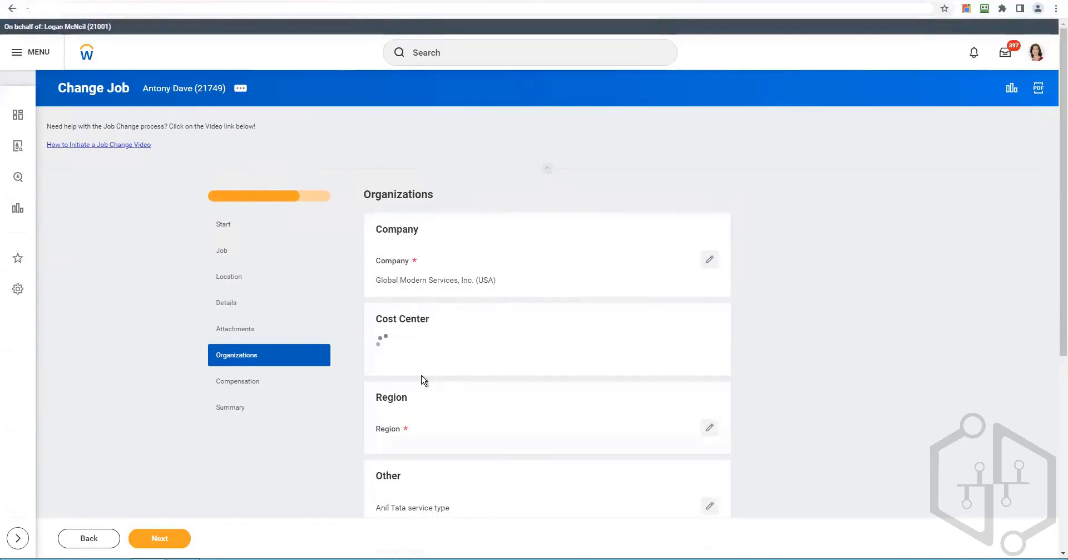
left_click(423, 372)
type("HR")
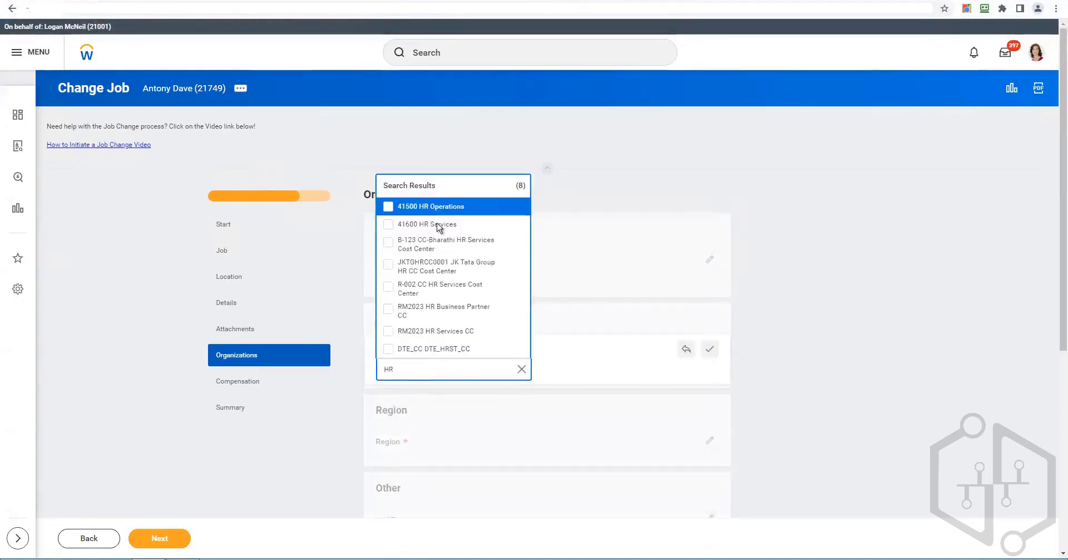
left_click(432, 209)
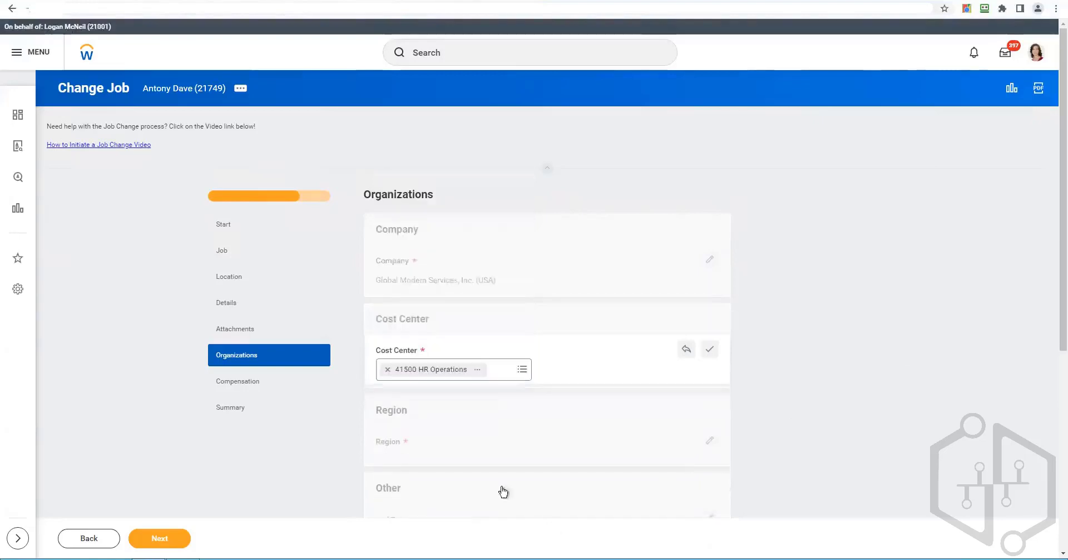
left_click(580, 485)
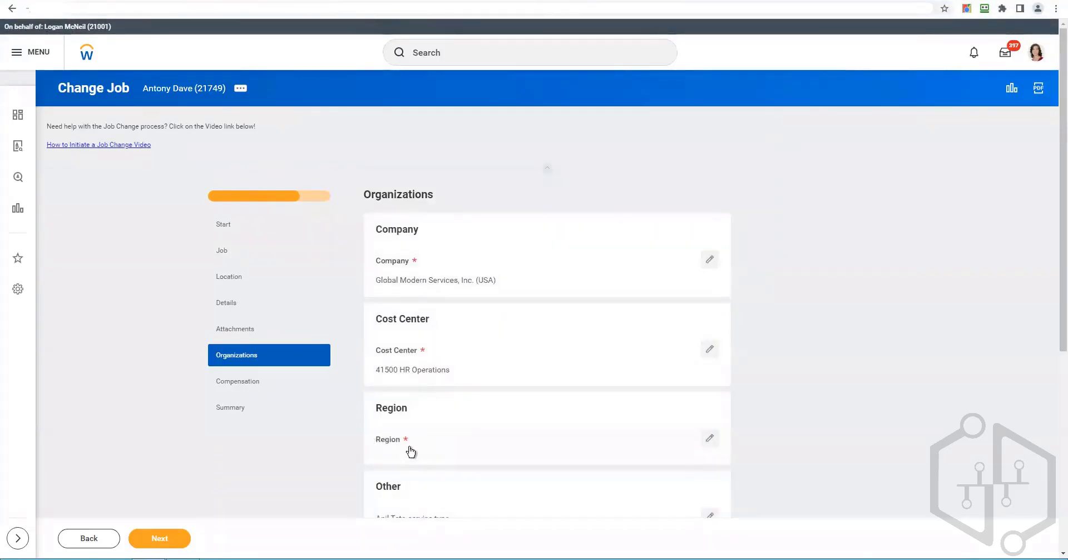
- Set the region to US - Central via Region Hierarchy, North America, United States, and continue to the Compensation section
left_click(411, 451)
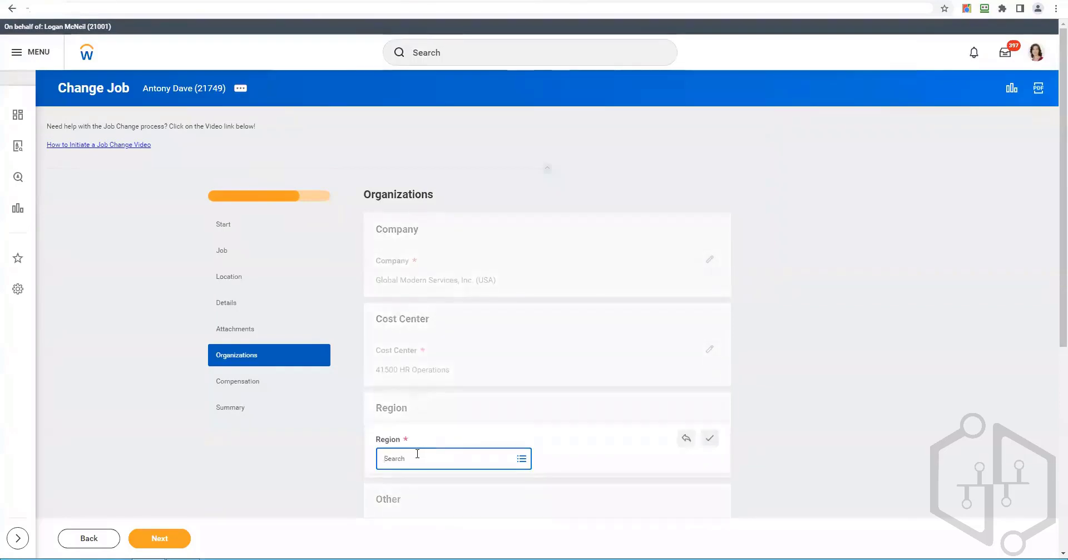
left_click(418, 456)
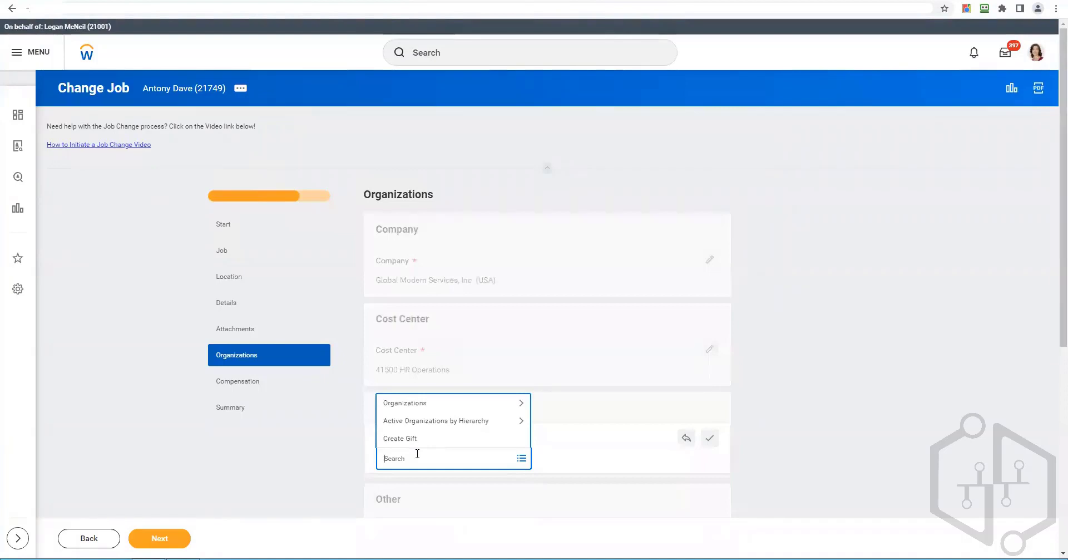
type("States")
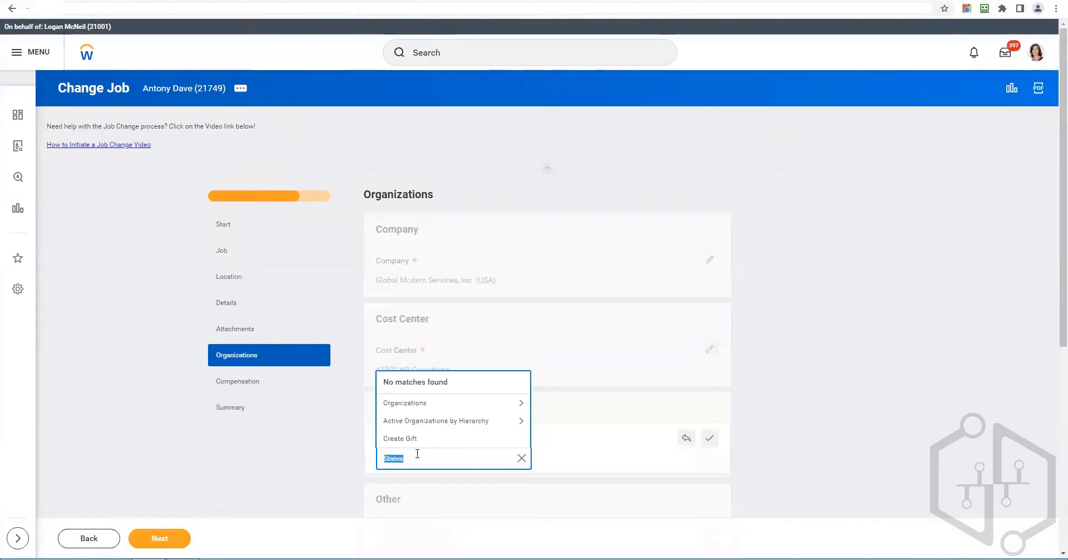
left_click(425, 421)
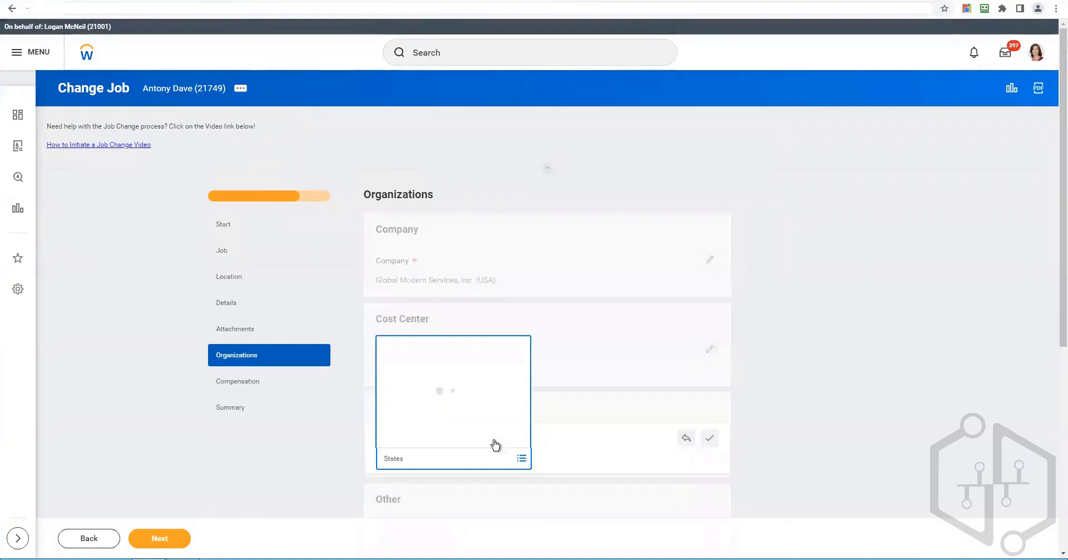
left_click(472, 442)
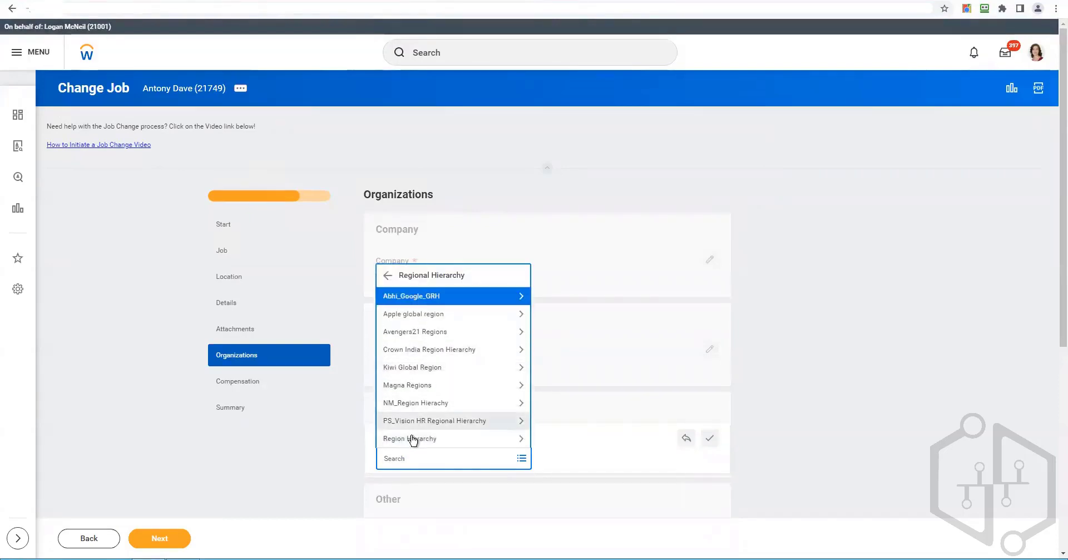
left_click(523, 438)
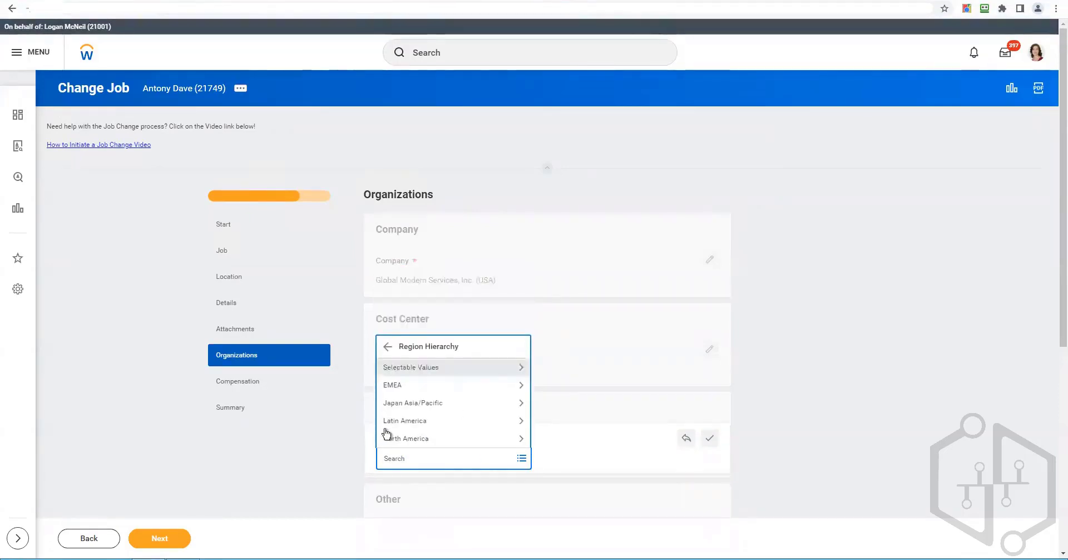
left_click(388, 440)
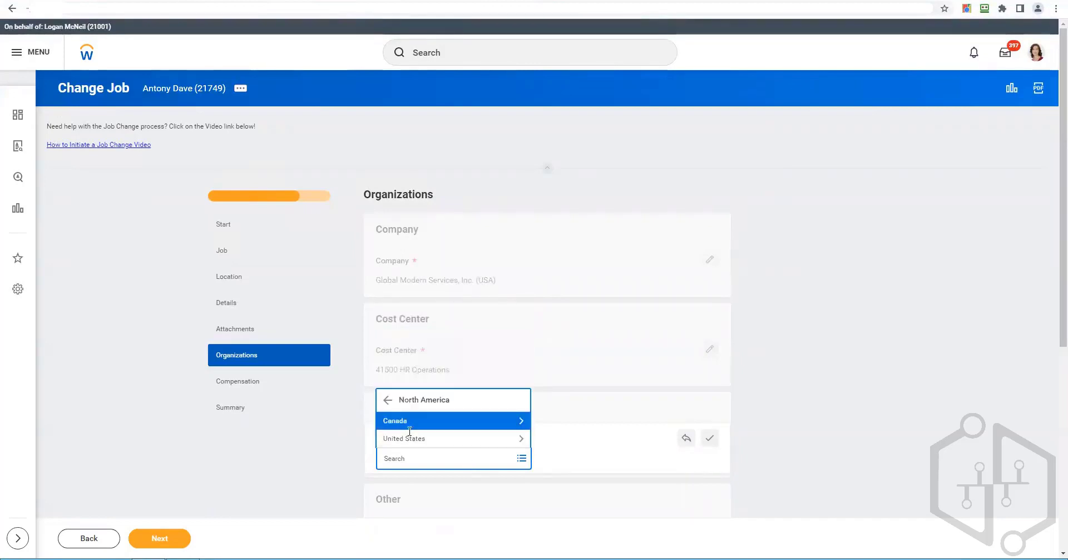
left_click(408, 440)
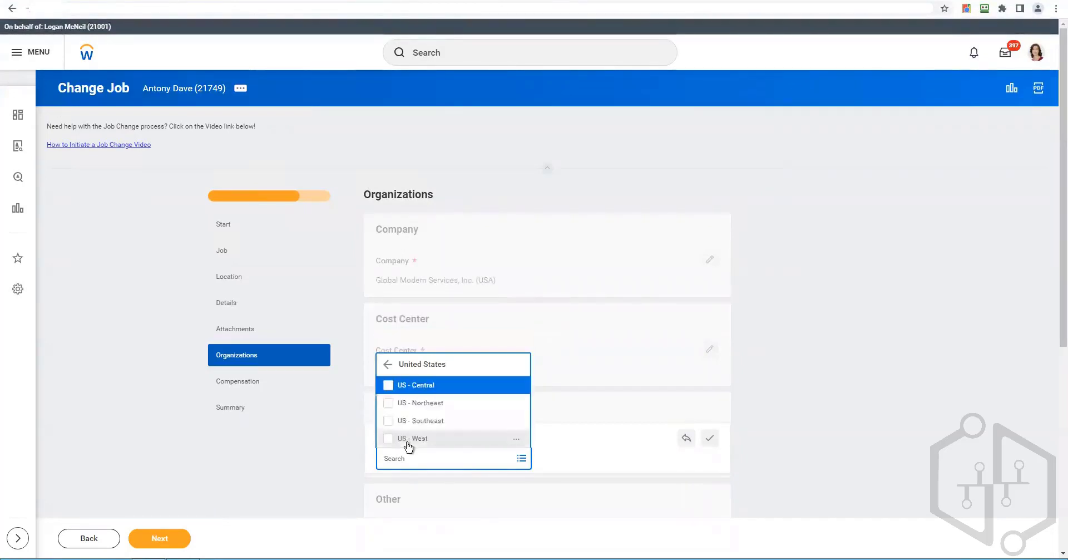
left_click(411, 385)
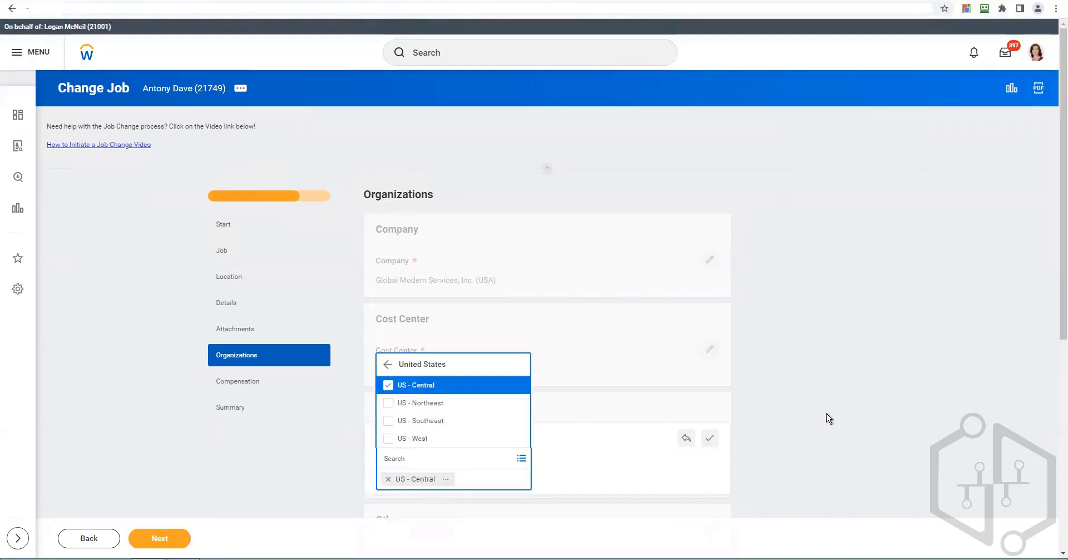
scroll(830, 418, "down", 3)
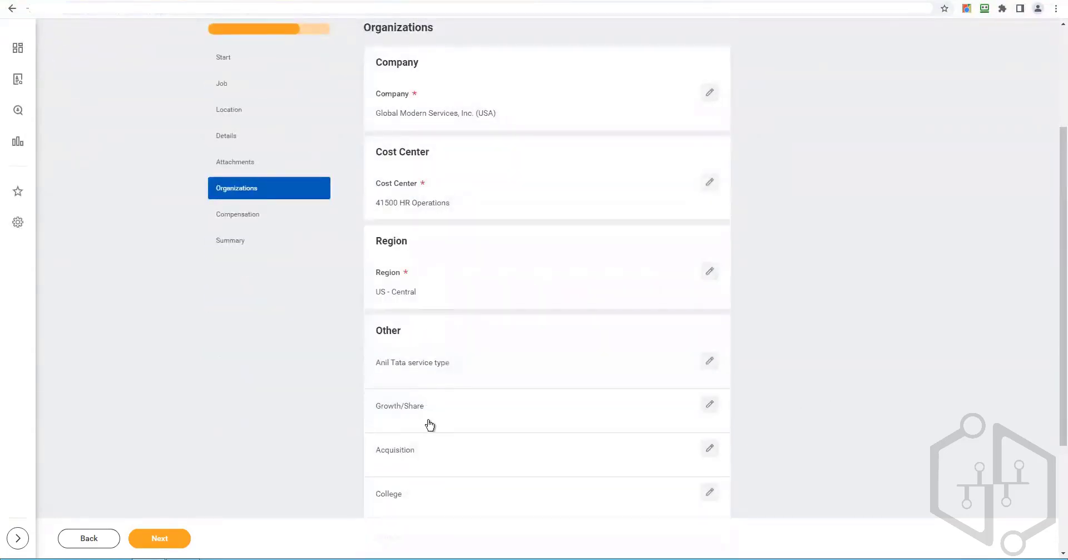
scroll(431, 367, "down", 3)
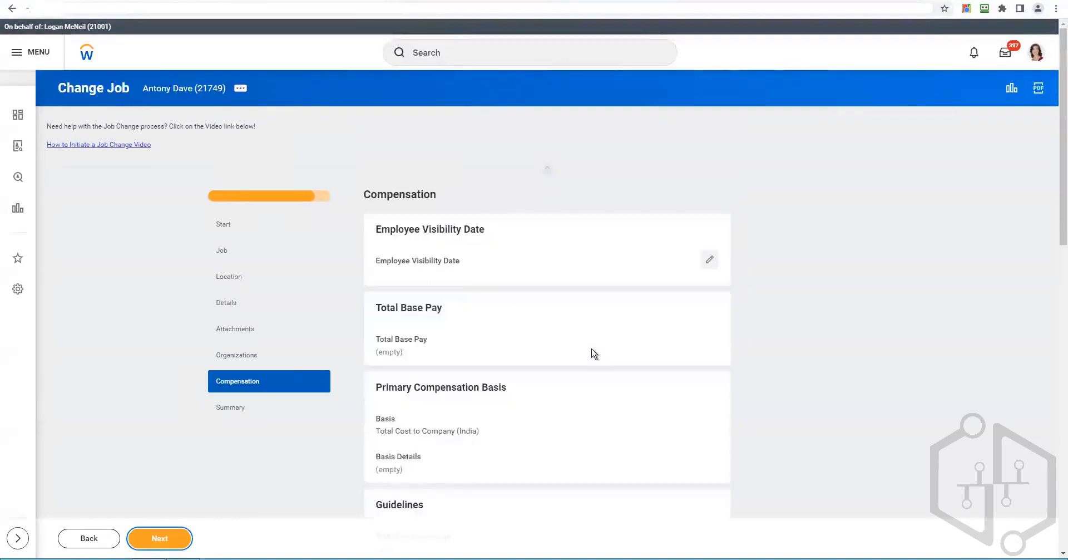
- In the compensation Guidelines, set the compensation package to Management from the packages offered by compensation rule
scroll(594, 355, "down", 4)
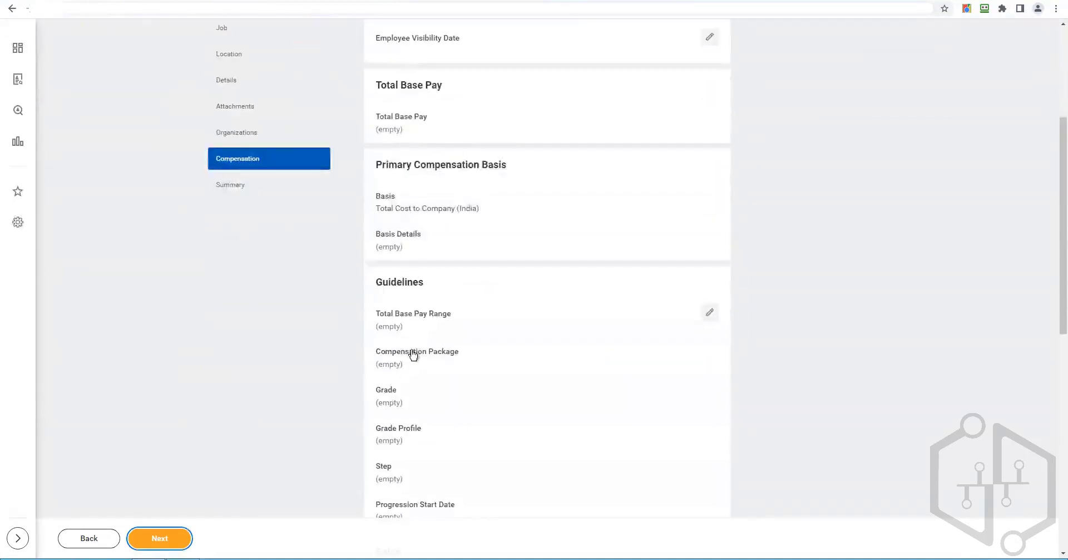
left_click(479, 440)
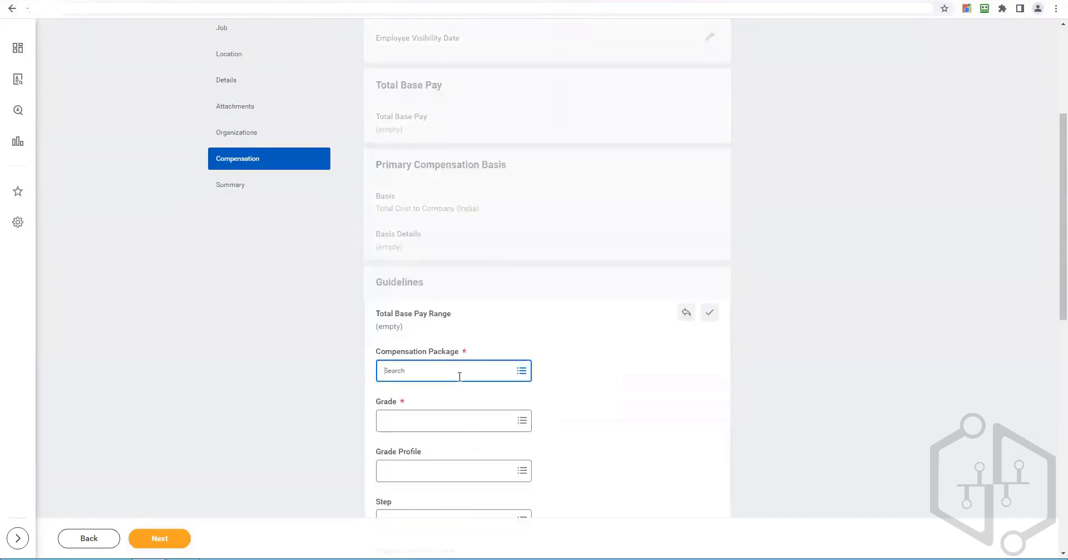
left_click(451, 369)
left_click(432, 334)
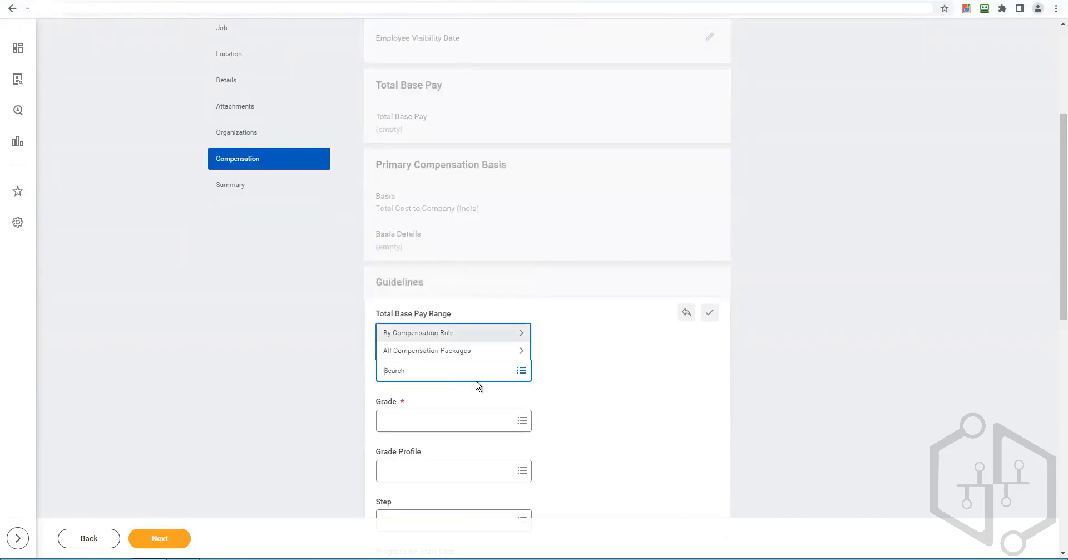
left_click(437, 315)
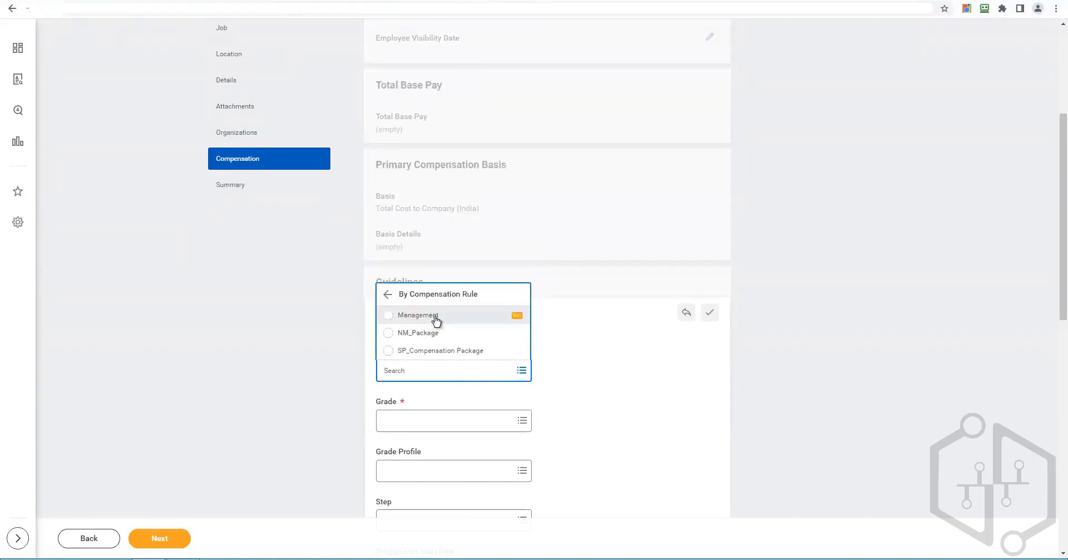
left_click(608, 389)
- Set the compensation grade to Management from the grades offered by compensation rule
left_click(512, 429)
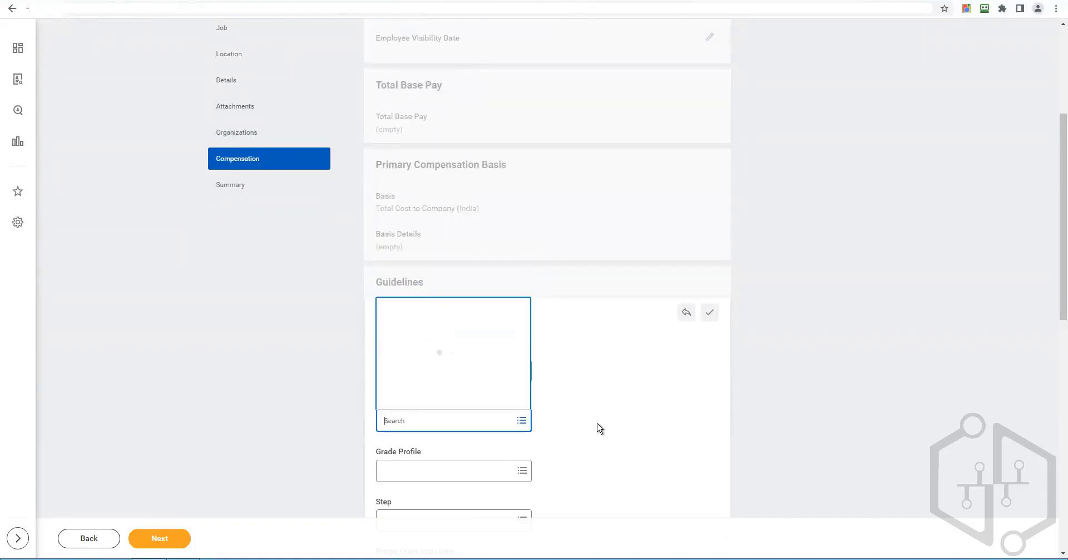
left_click(450, 345)
left_click(436, 377)
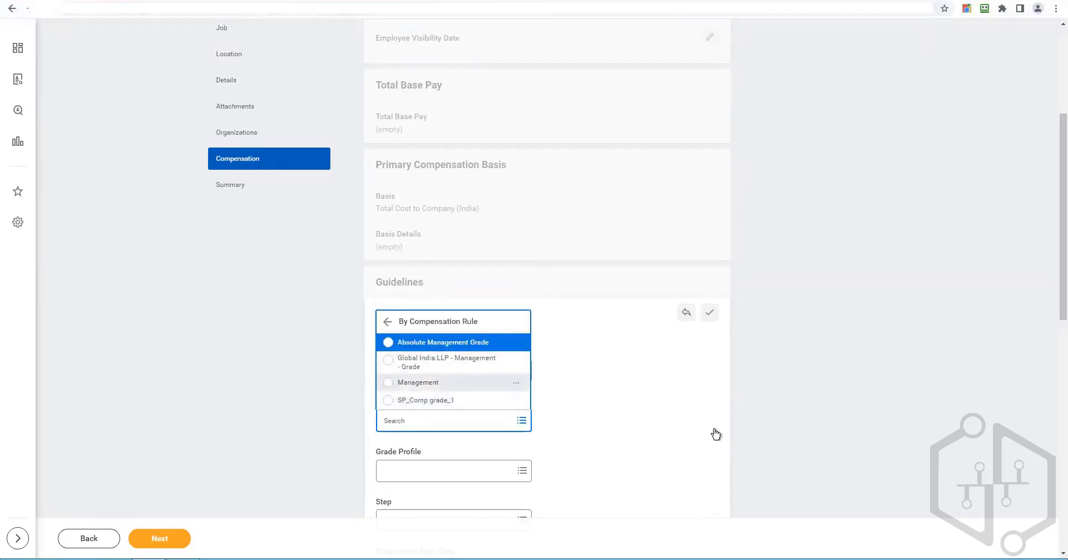
left_click(611, 412)
- Confirm the guidelines and add a Salary entry that uses the compensation plan "salary plan"
scroll(579, 398, "down", 3)
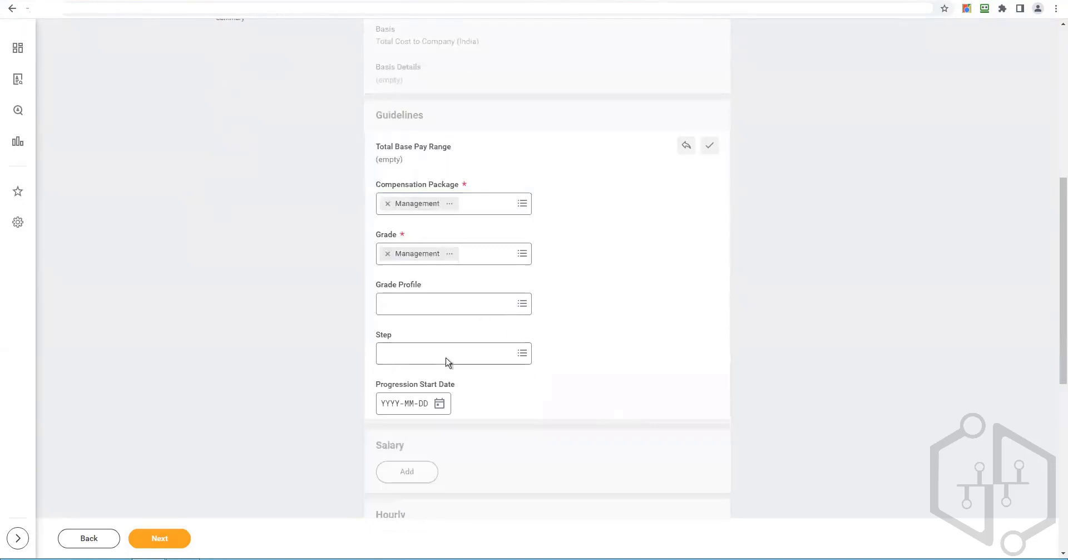
scroll(596, 419, "down", 2)
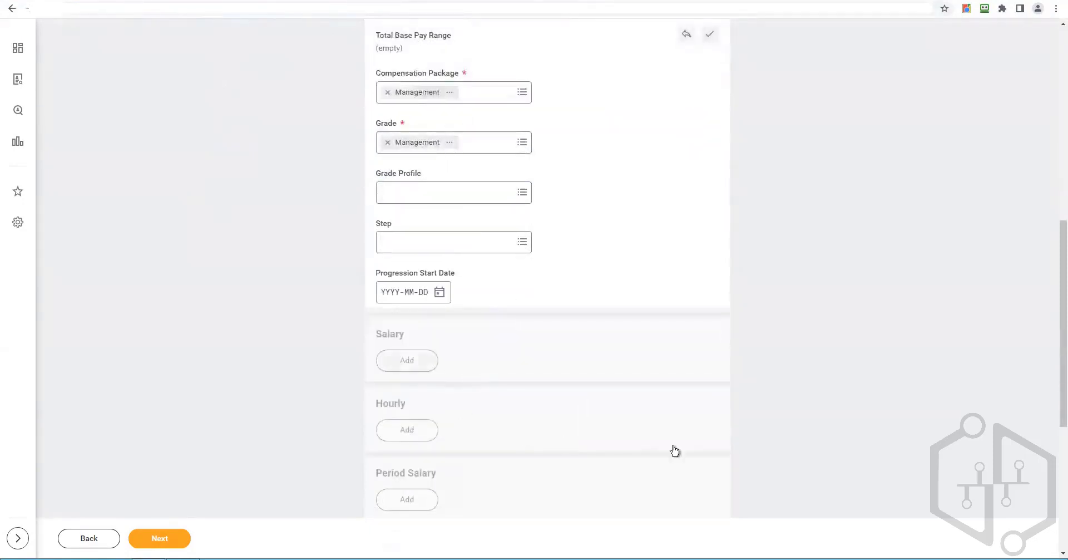
left_click(407, 360)
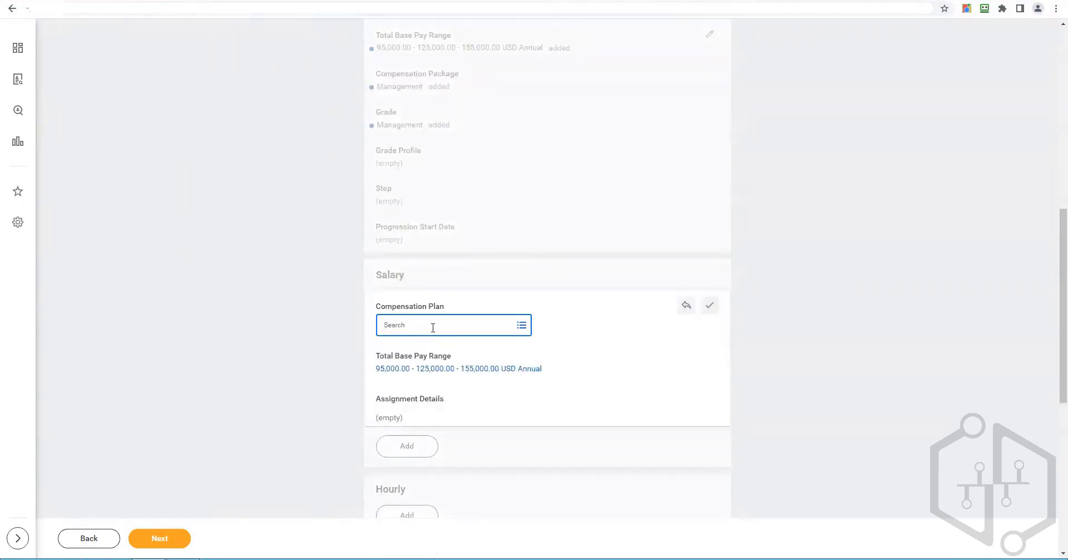
left_click(433, 327)
left_click(438, 286)
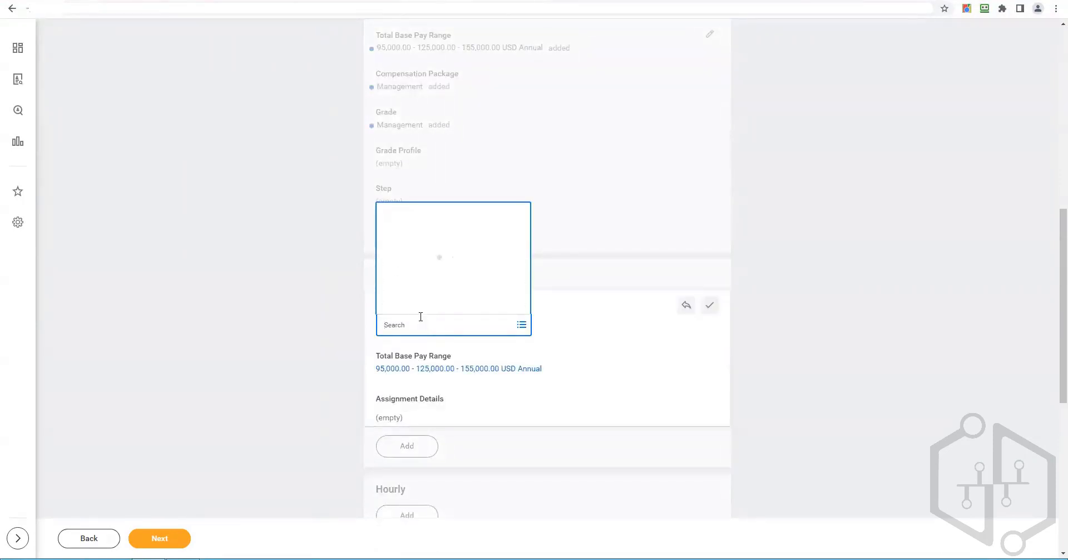
left_click(412, 248)
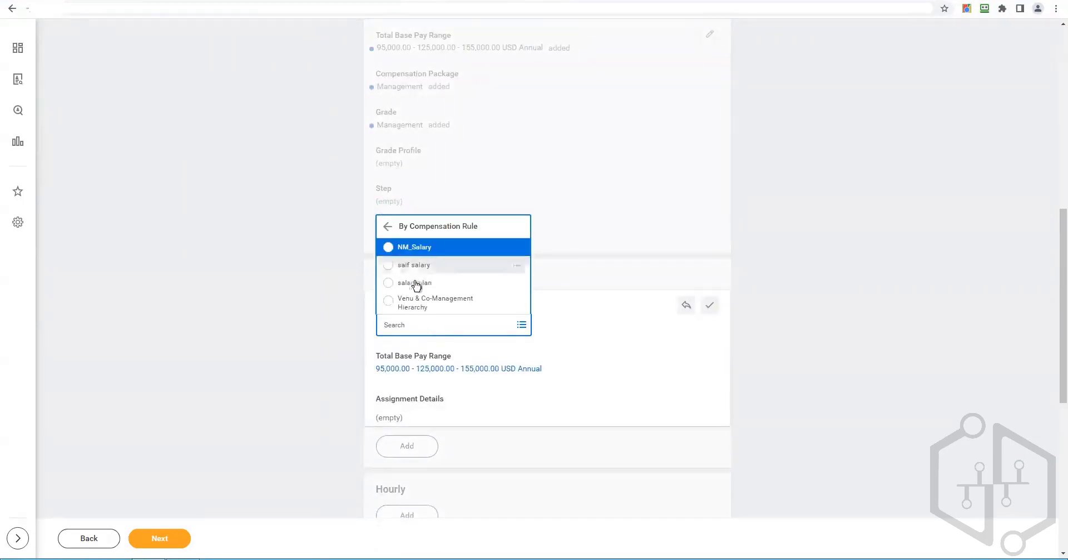
left_click(601, 387)
- Set the annual salary amount to 155000 USD, check the remaining compensation sections, and continue past Compensation
scroll(601, 386, "down", 3)
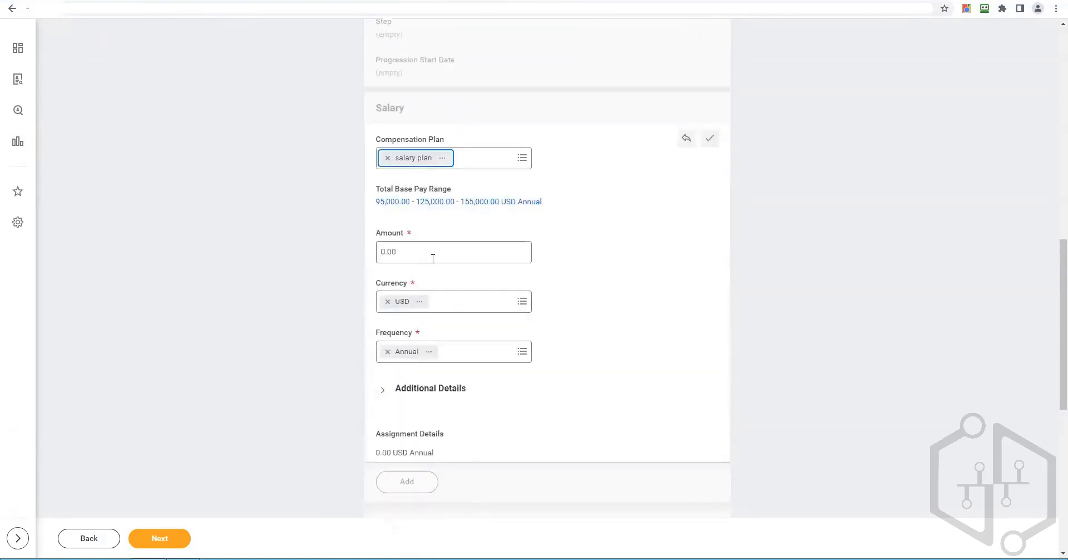
left_click(433, 258)
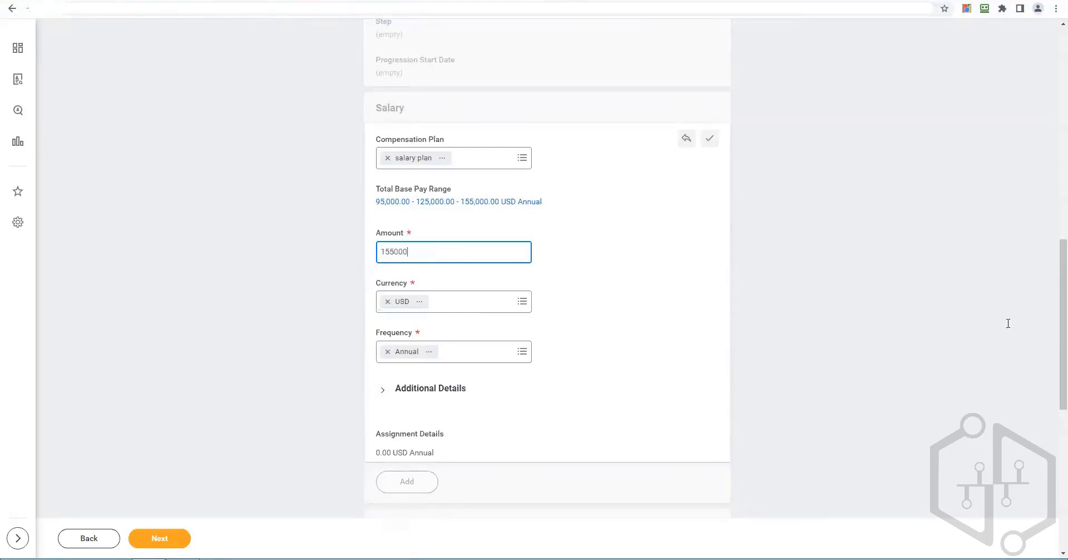
left_click(600, 385)
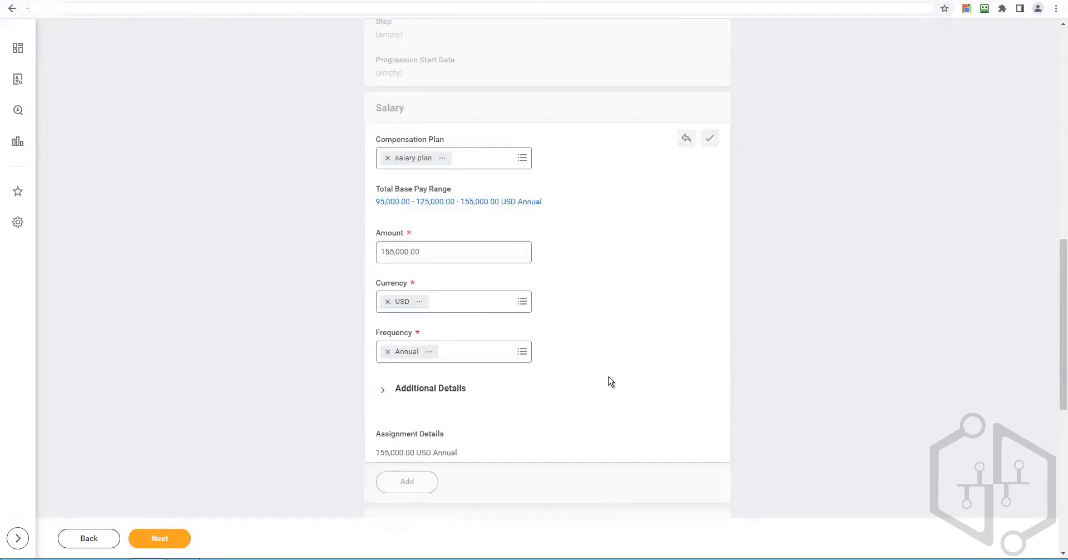
scroll(609, 381, "down", 2)
scroll(406, 381, "down", 3)
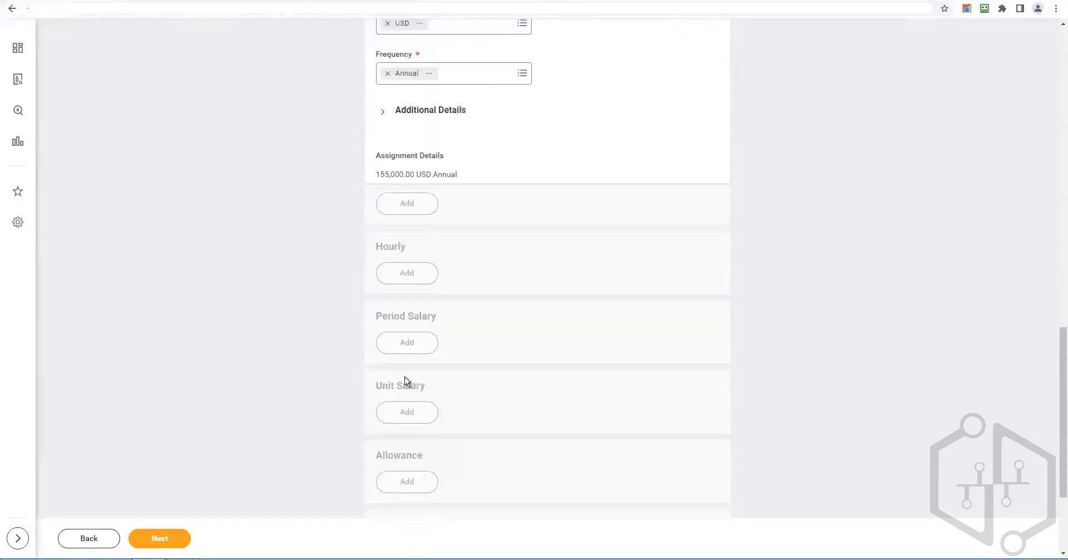
scroll(400, 436, "down", 3)
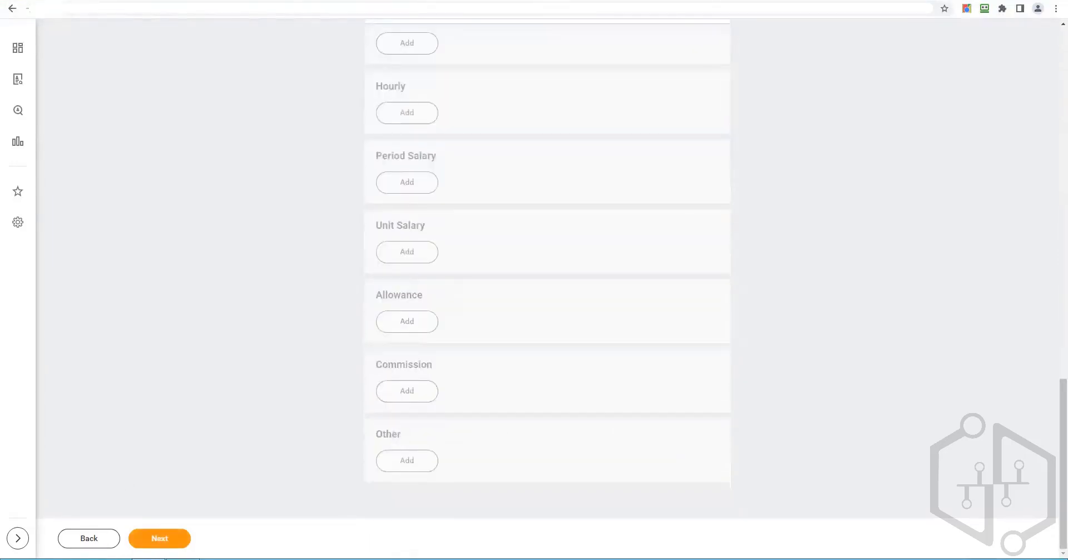
left_click(158, 534)
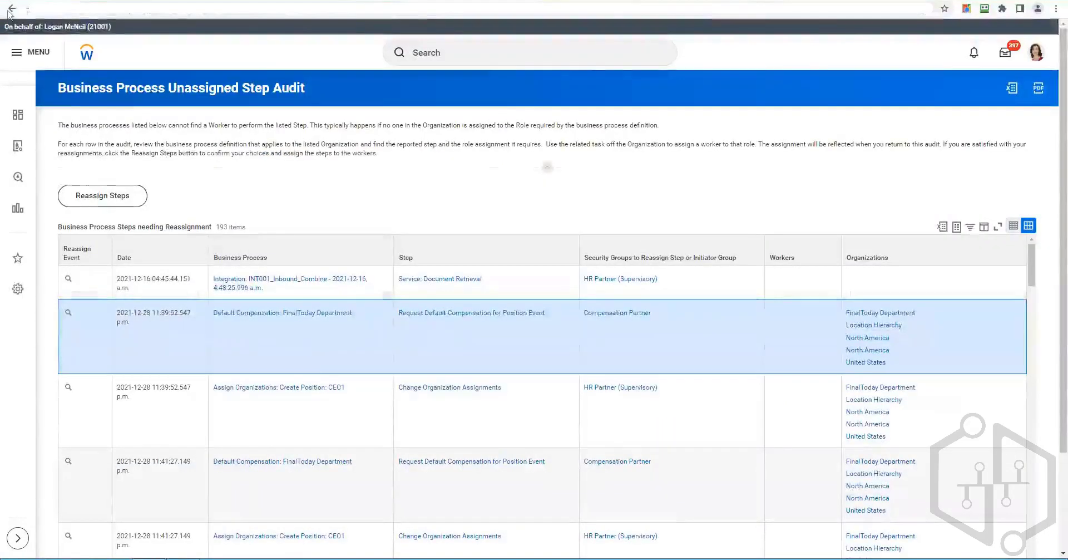
- Open the worker's profile and check who is assigned to the in-progress promotion in the Worker History
left_click(504, 388)
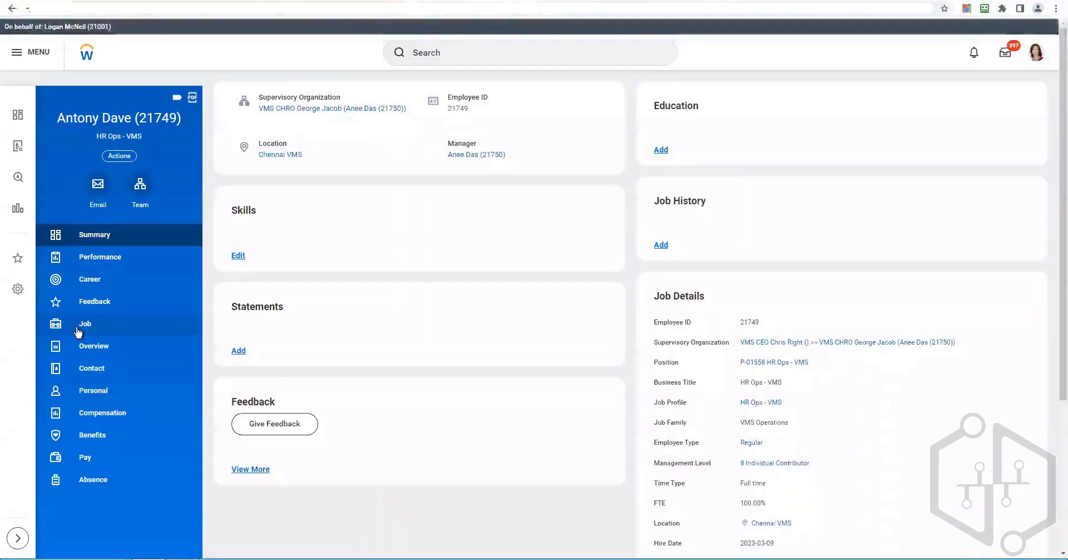
left_click(78, 330)
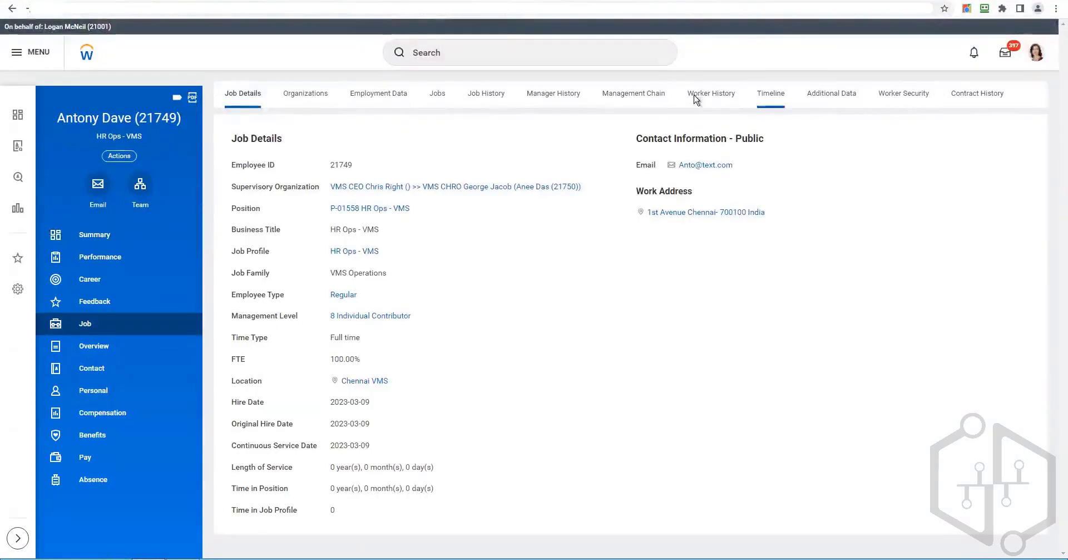
left_click(711, 98)
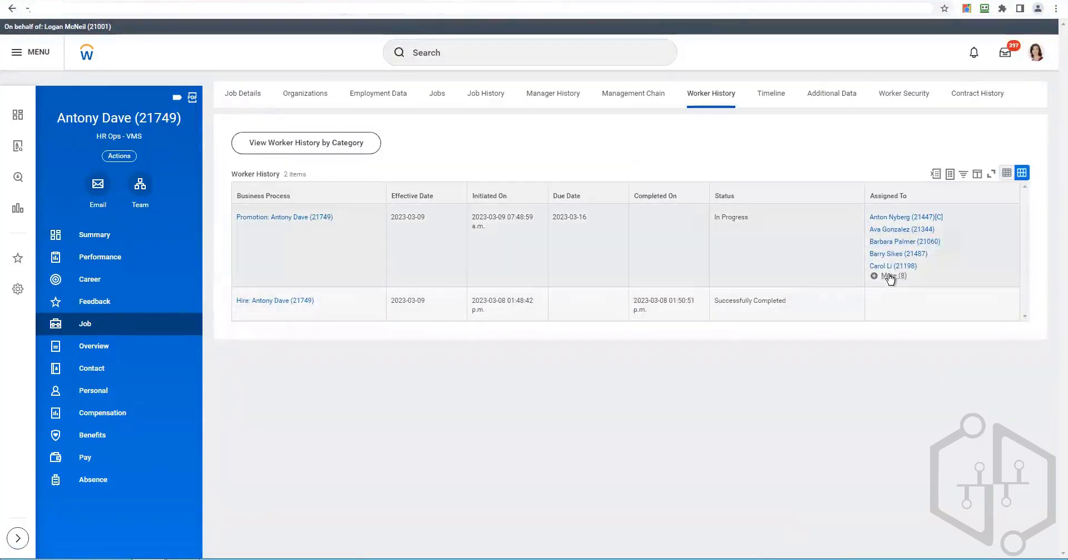
left_click(890, 277)
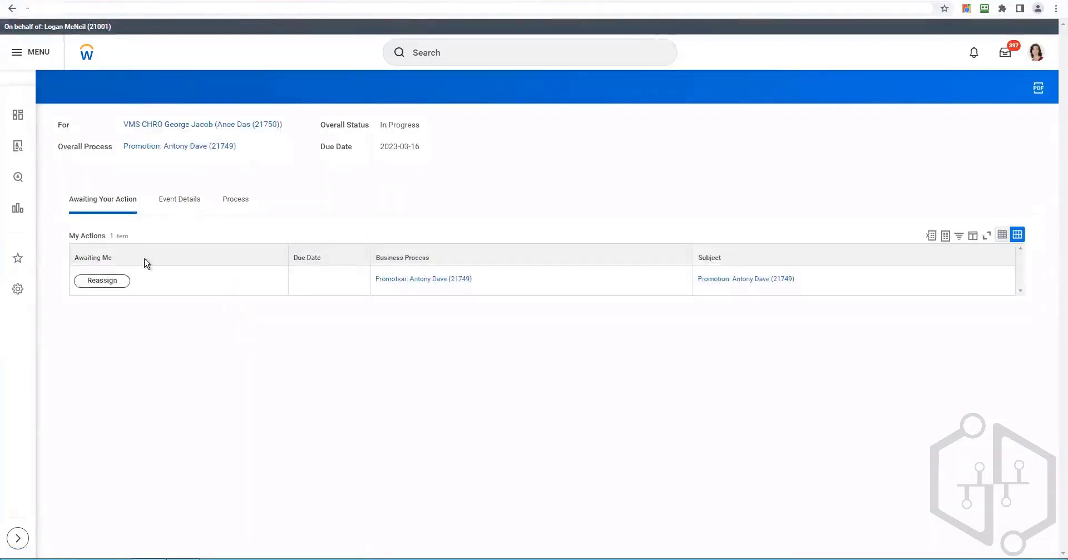
- Open the reassignment audit for the promotion and sort the business process steps by date, newest first
left_click(100, 283)
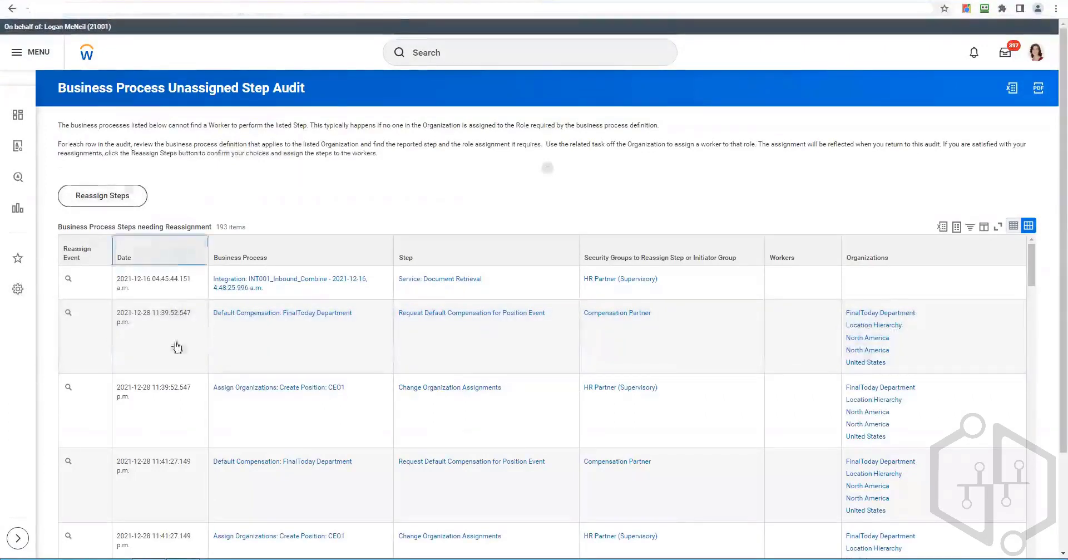
left_click(165, 257)
left_click(173, 299)
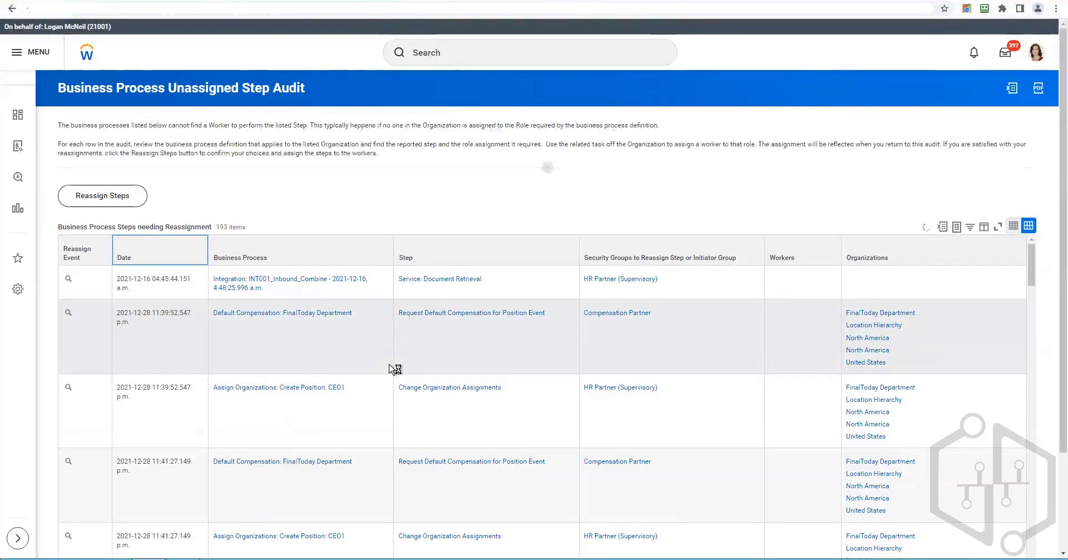
scroll(390, 369, "down", 2)
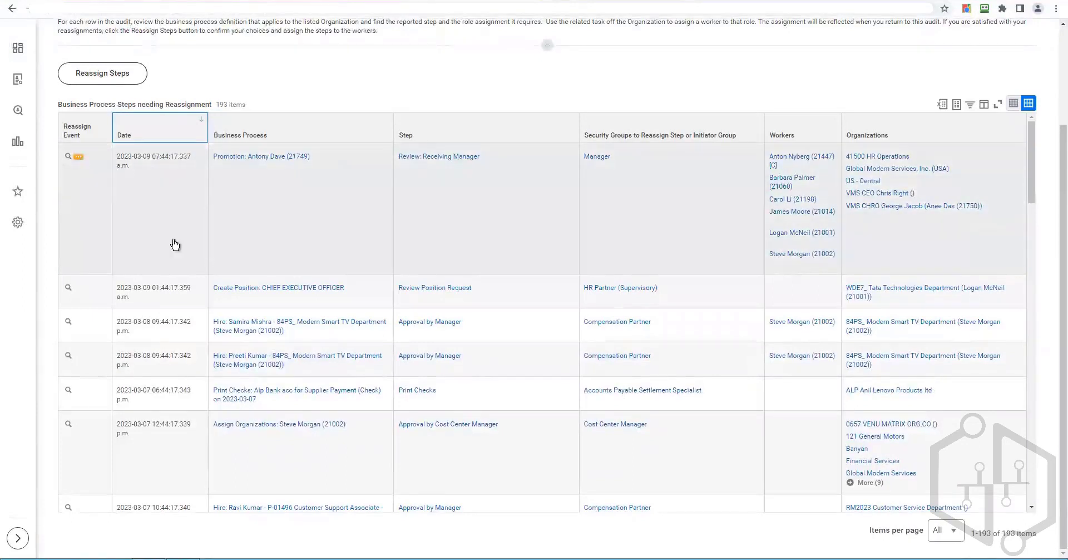
- Reassign the promotion's unassigned Review: Receiving Manager step to the worker being acted on behalf of
left_click(173, 244)
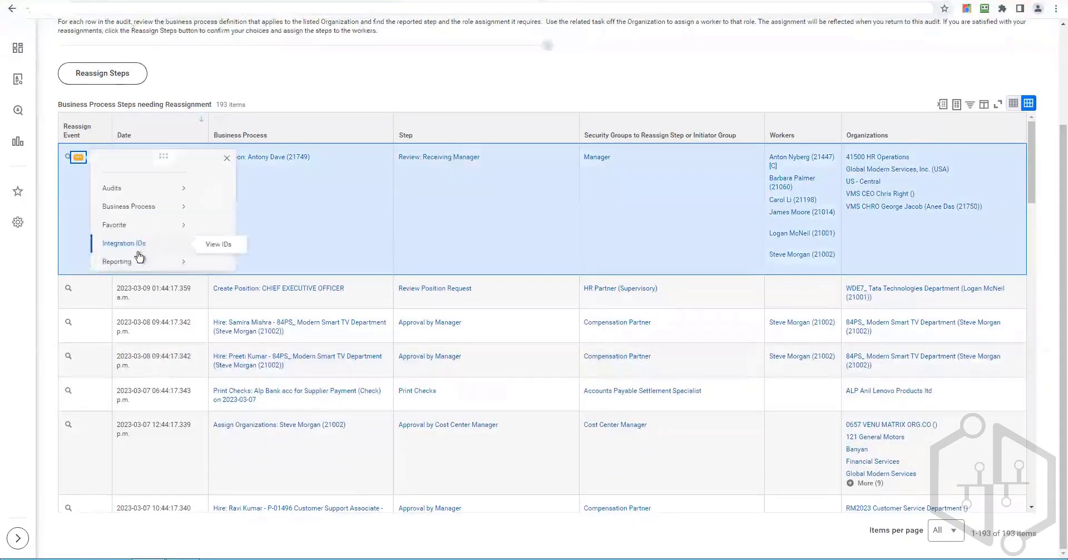
mouse_move(136, 221)
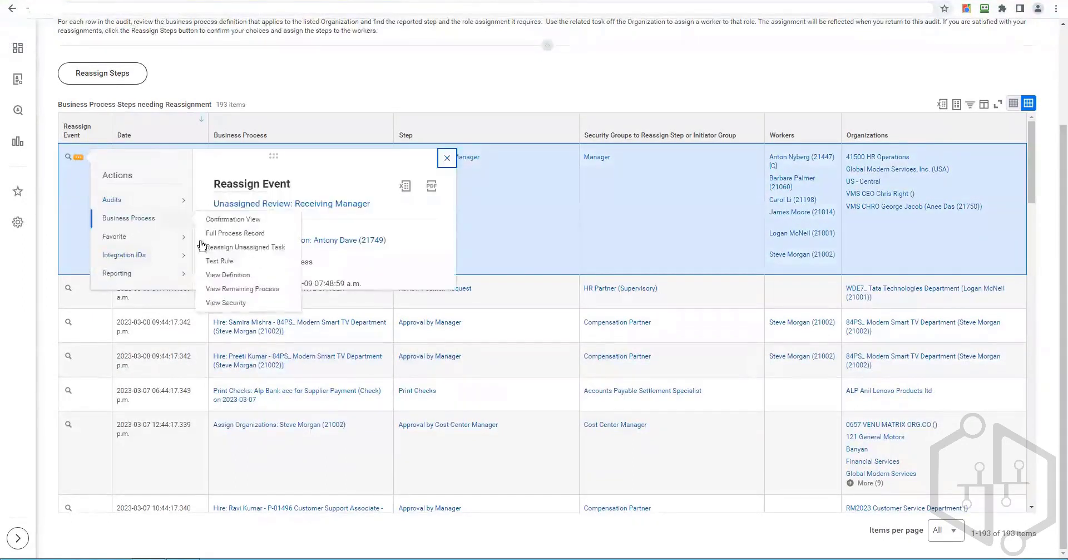
left_click(230, 249)
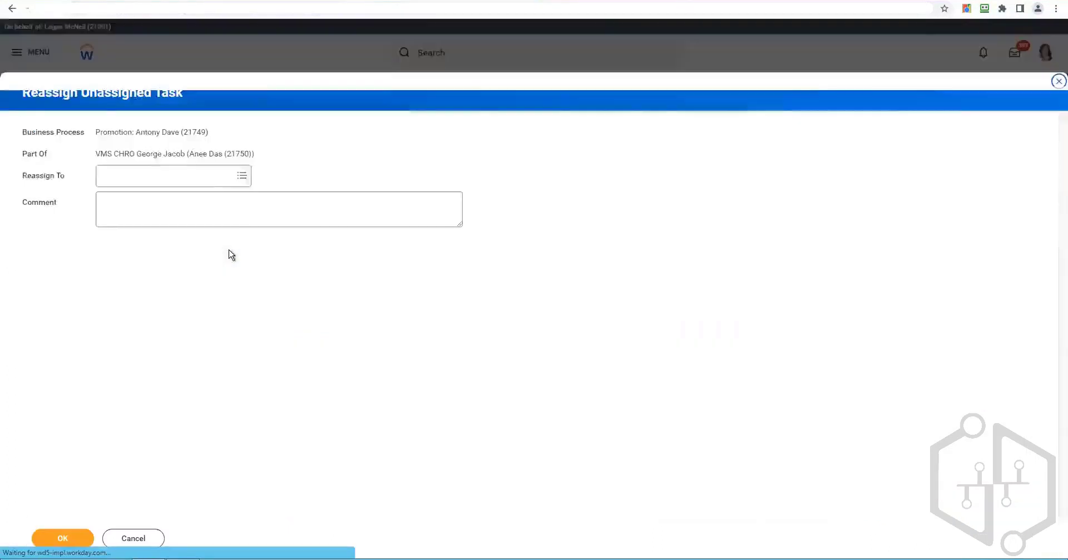
left_click(205, 177)
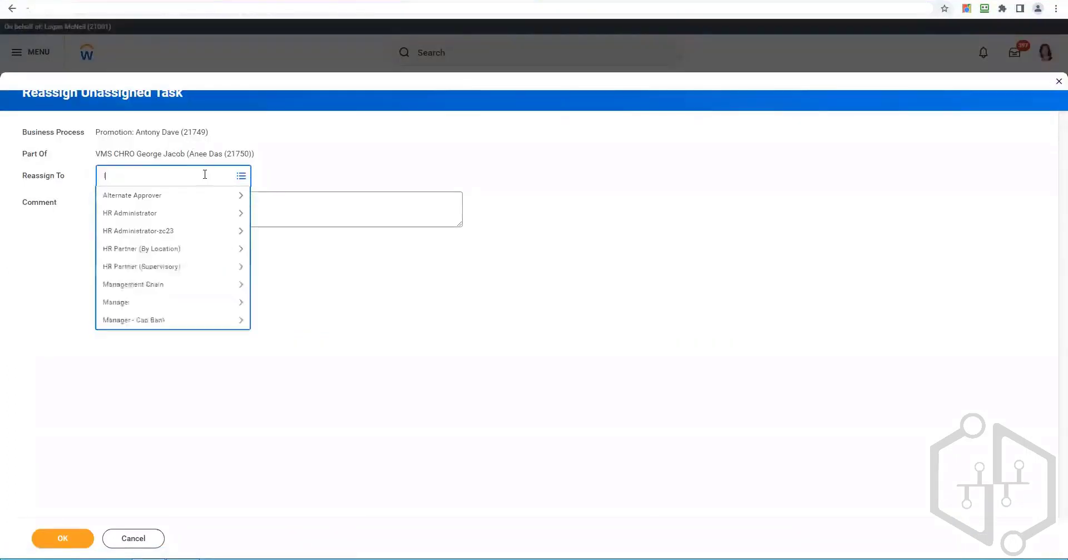
type("loga")
key("Return")
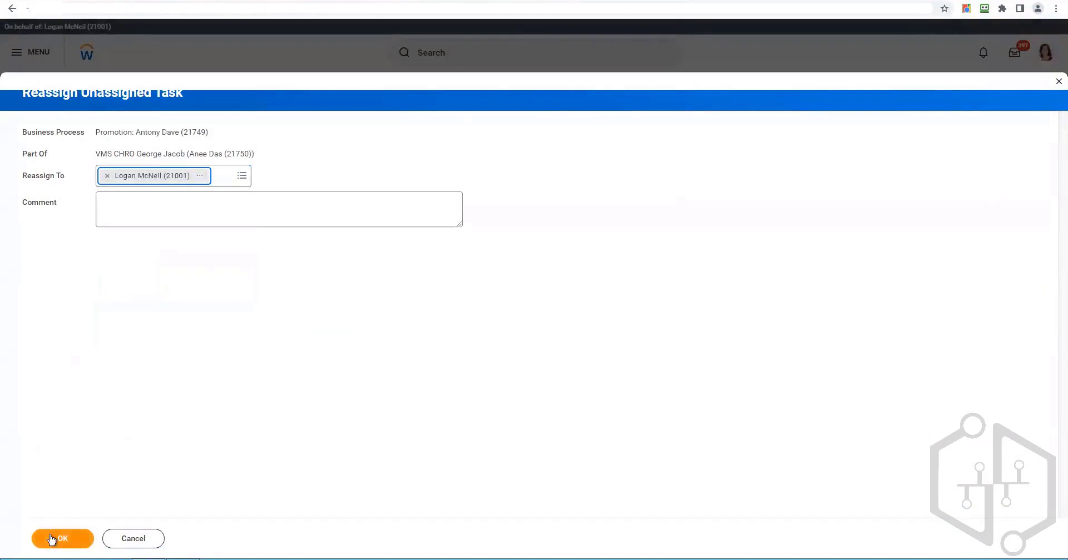
left_click(52, 538)
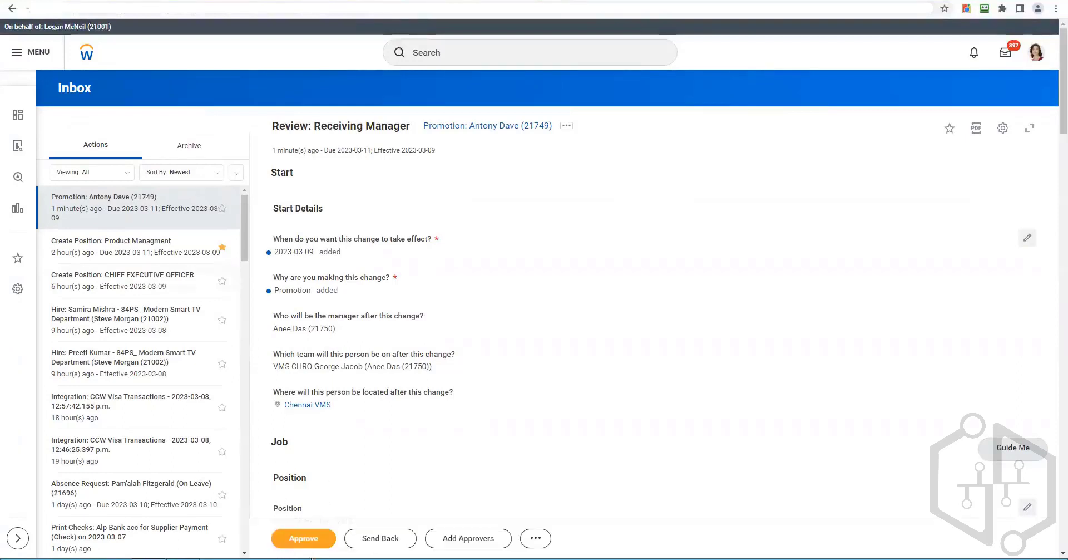
- Approve the Receiving Manager review, refresh the inbox, and sort the new unassigned step audit by date, newest first
left_click(307, 538)
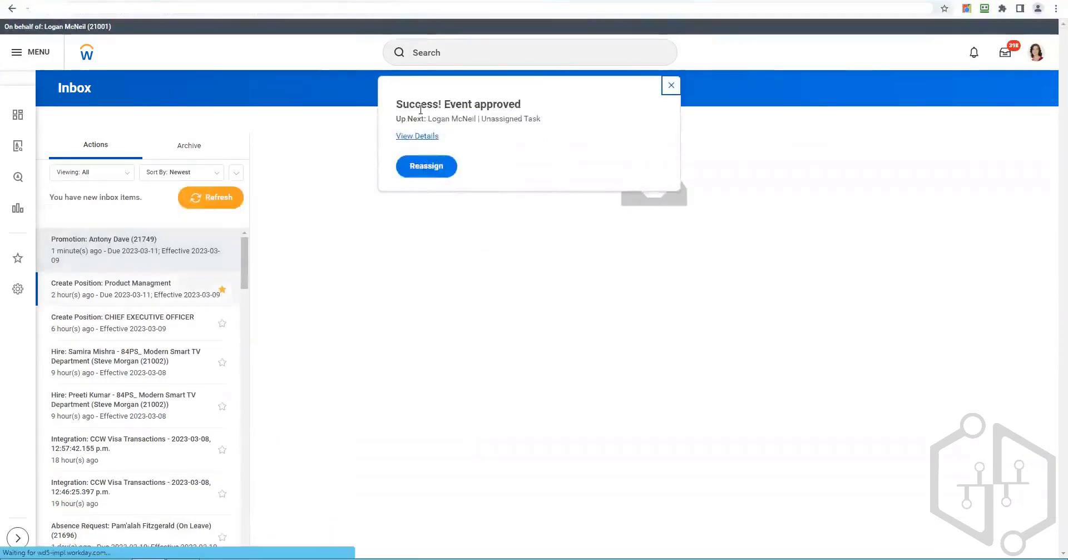
left_click(210, 197)
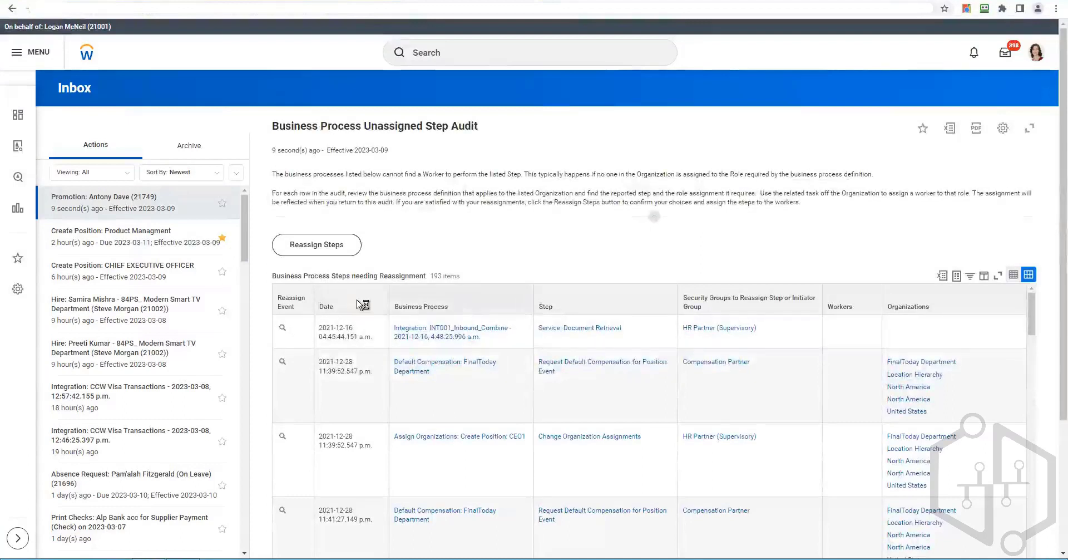
left_click(334, 306)
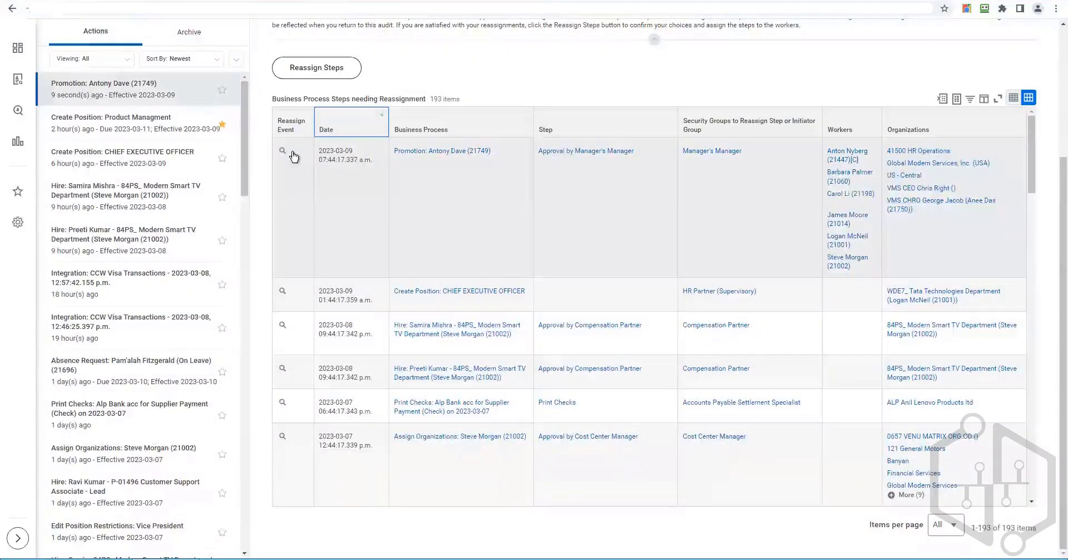
left_click(425, 192)
- Reassign the promotion's Approval by Manager's Manager step to the worker being acted on behalf of
left_click(292, 152)
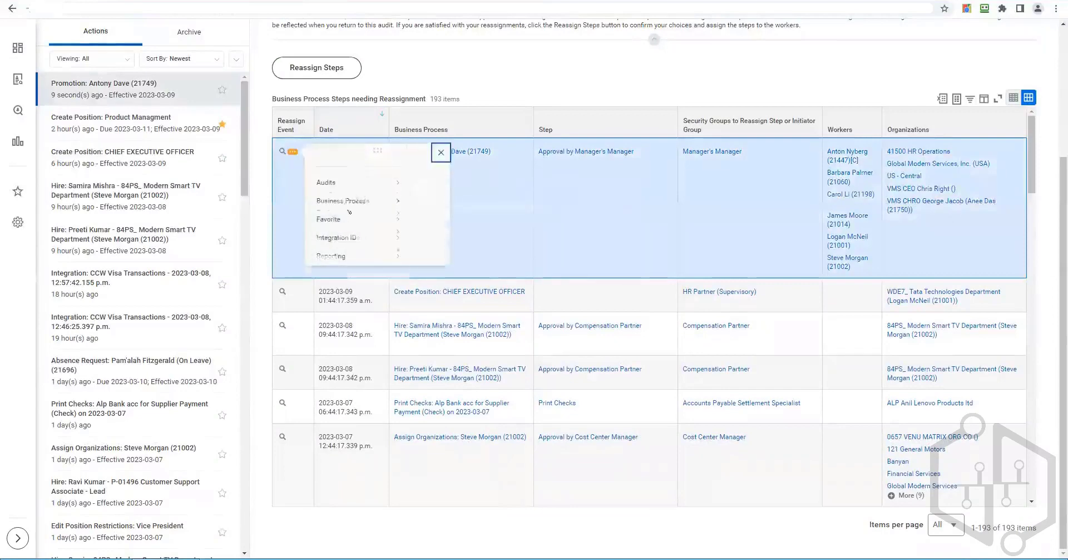
mouse_move(350, 212)
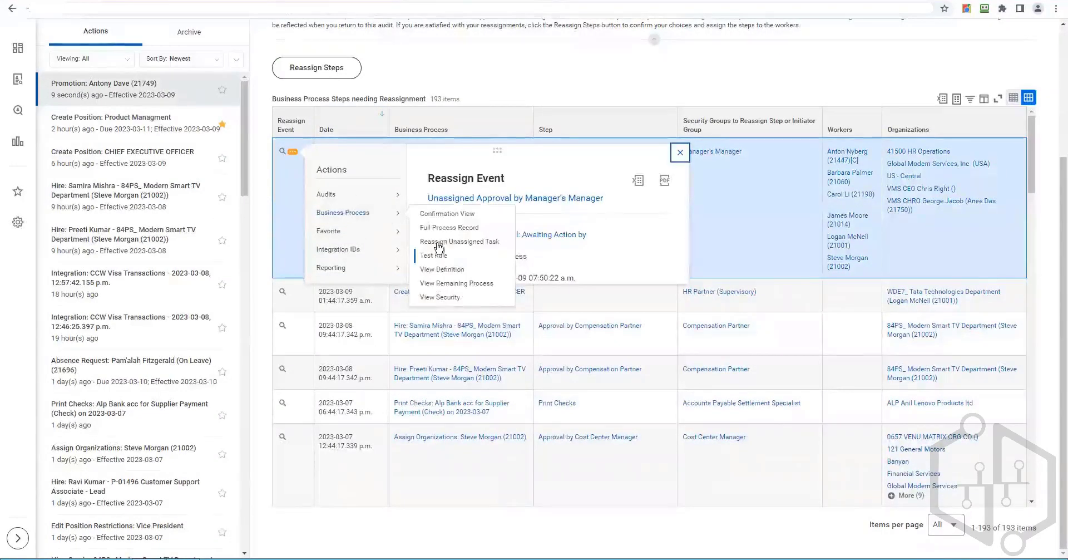
left_click(445, 242)
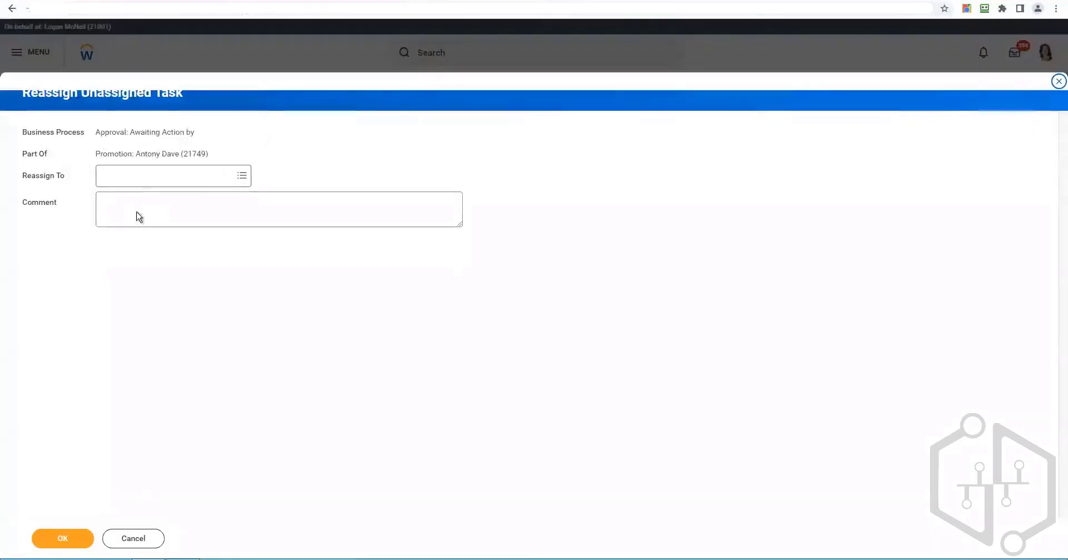
left_click(149, 177)
type("logan mc")
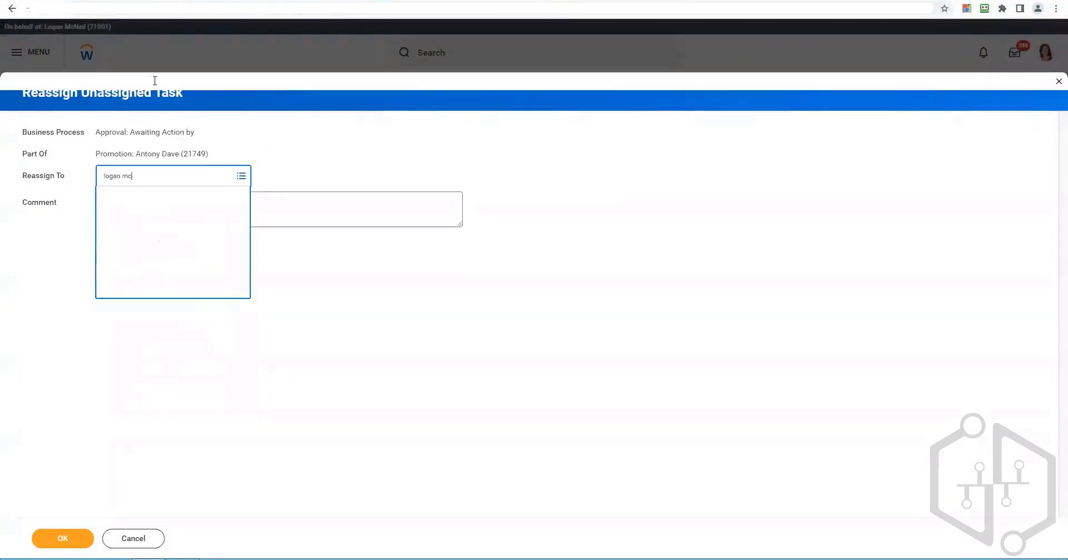
left_click(62, 539)
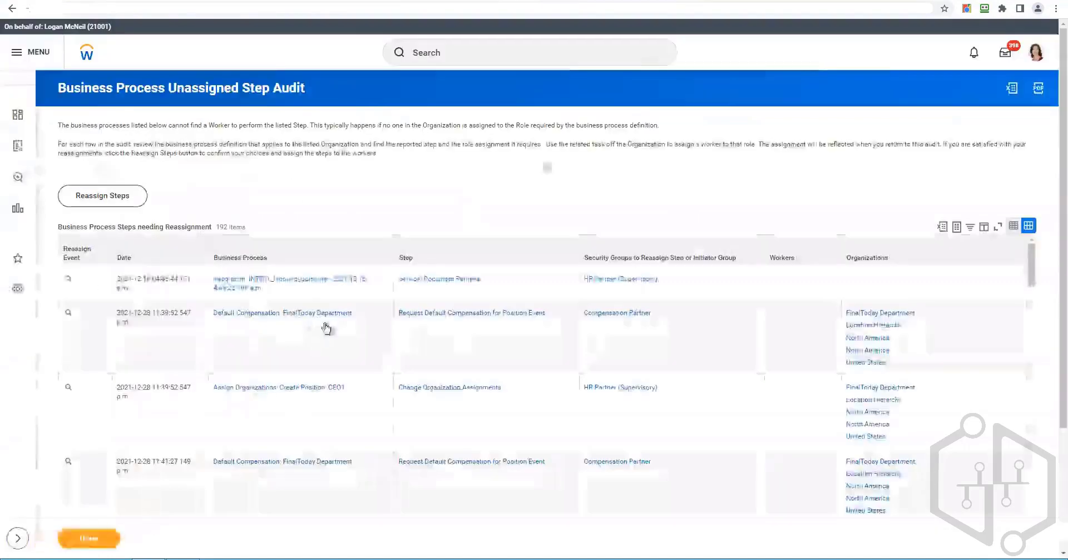
- Approve the manager's manager step from the inbox and sort the promotion's next unassigned step audit by date, newest first
left_click(1006, 54)
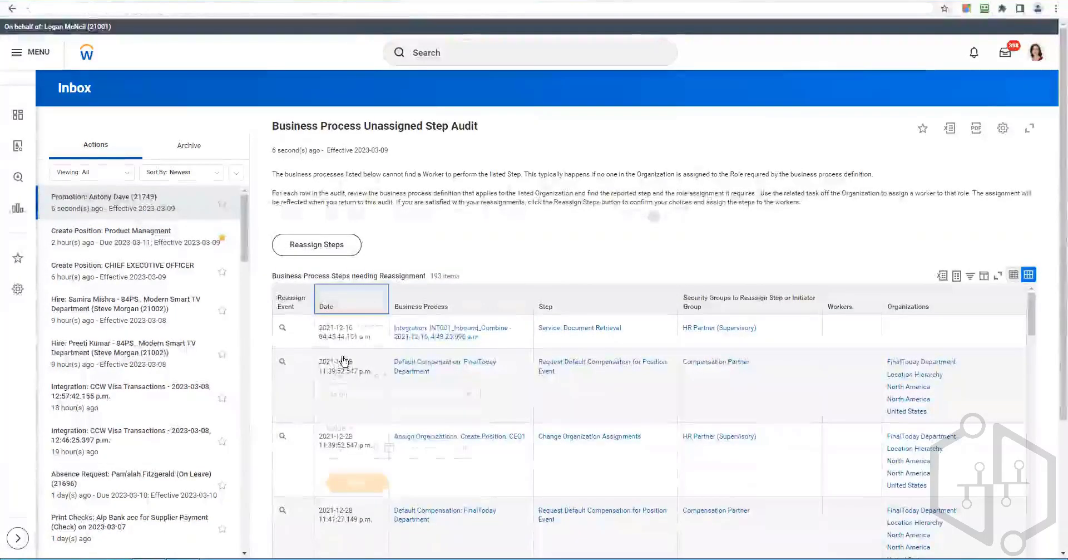
left_click(416, 360)
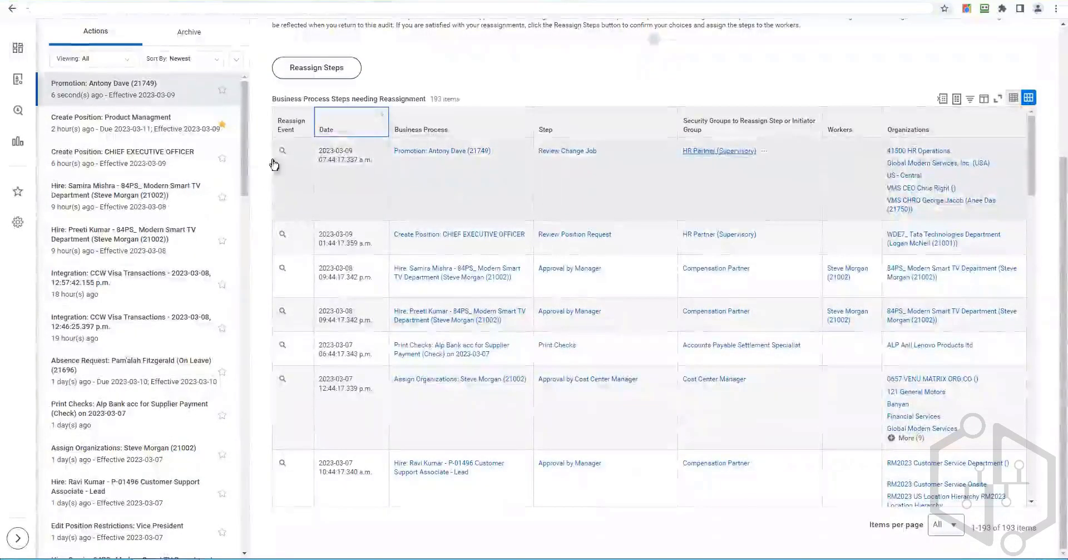
left_click(387, 191)
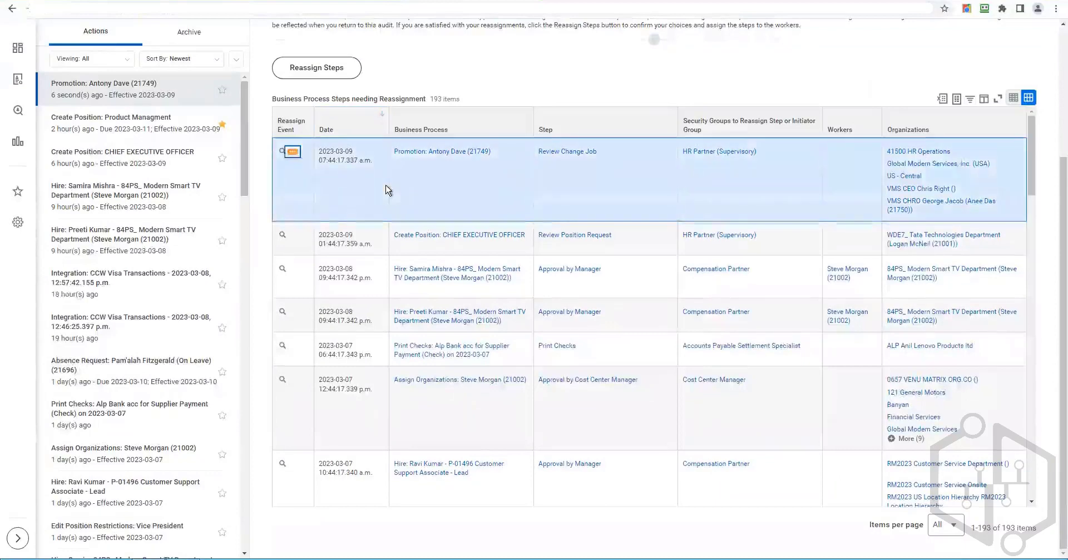
- Reassign the promotion's unassigned Review Change Job step to the worker being acted on behalf of
left_click(293, 152)
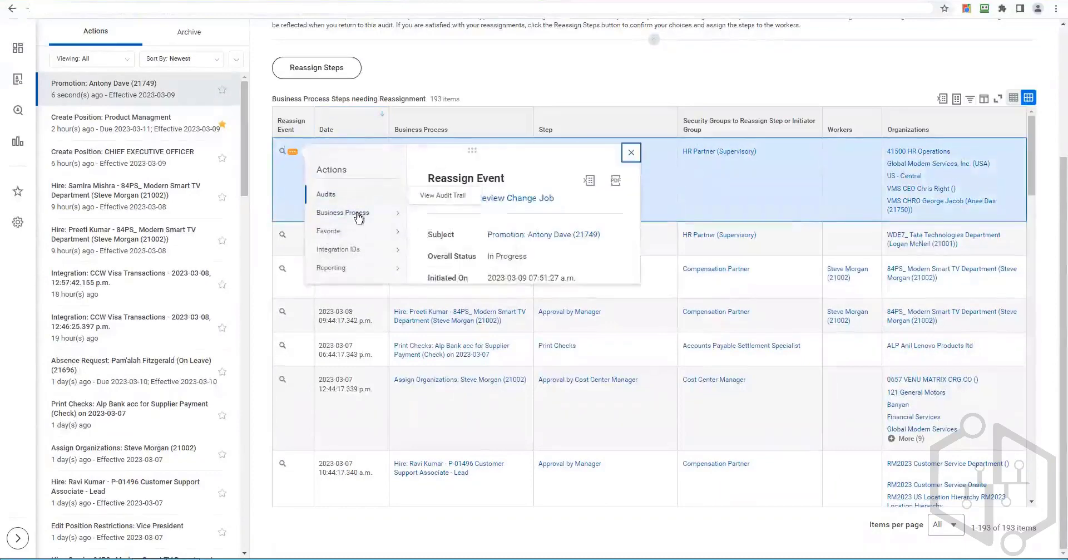
mouse_move(358, 217)
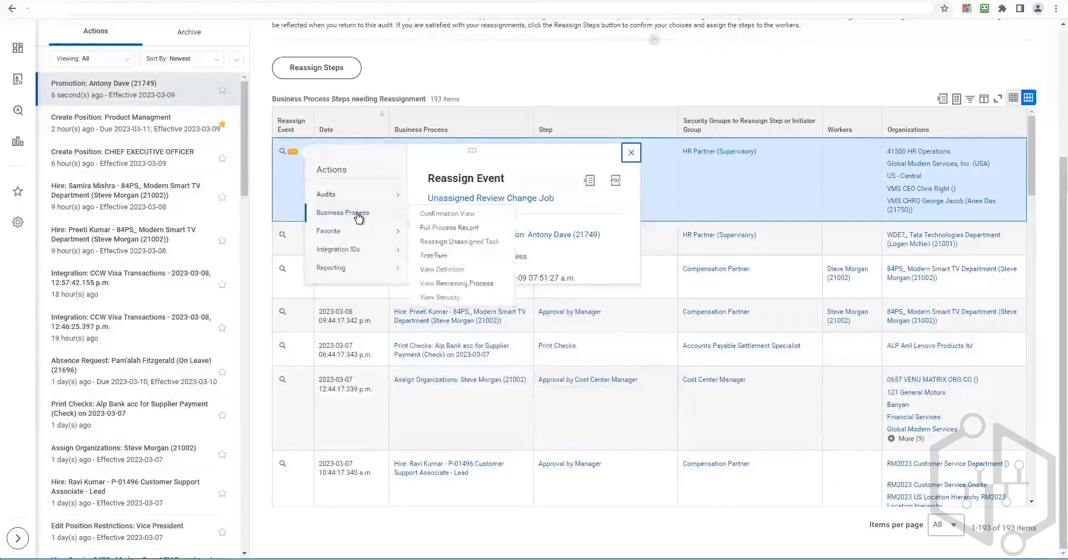
left_click(455, 246)
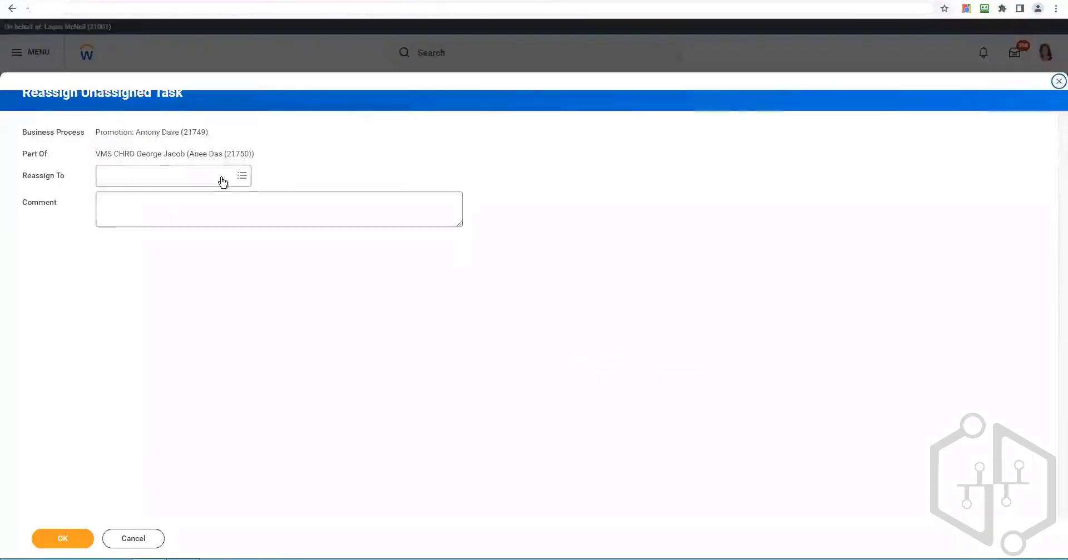
left_click(223, 179)
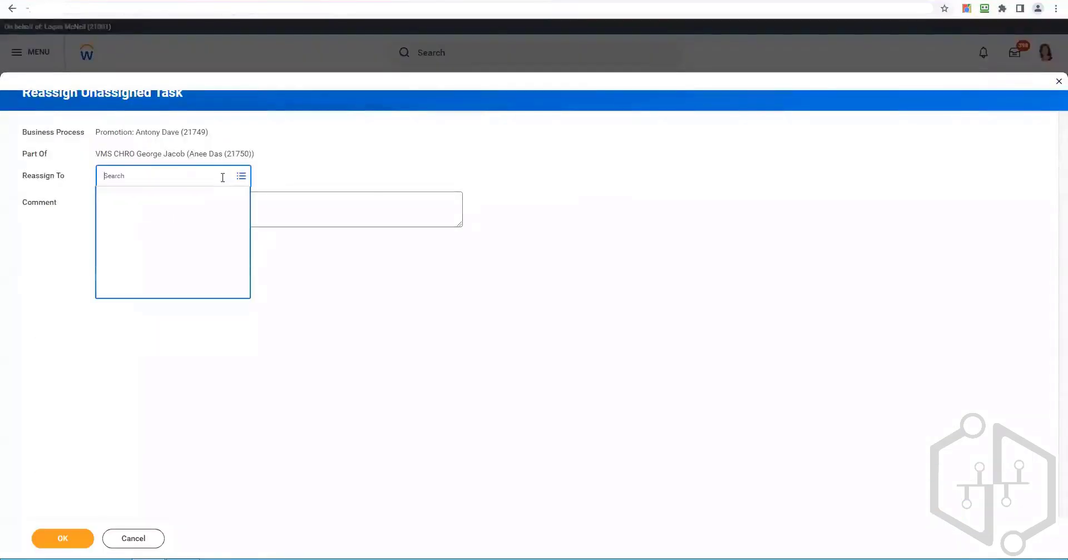
type("logan mc")
key("Return")
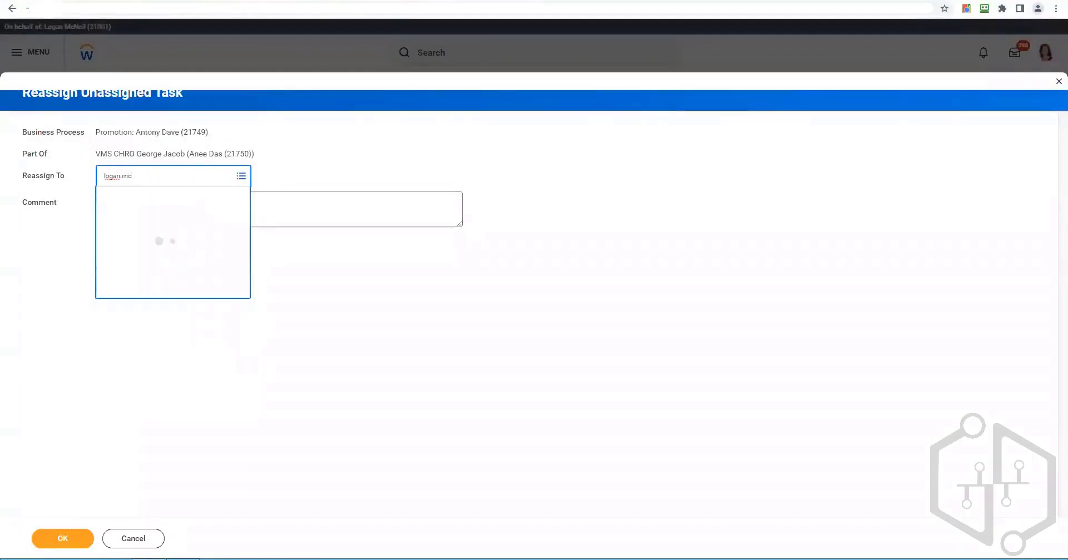
left_click(63, 538)
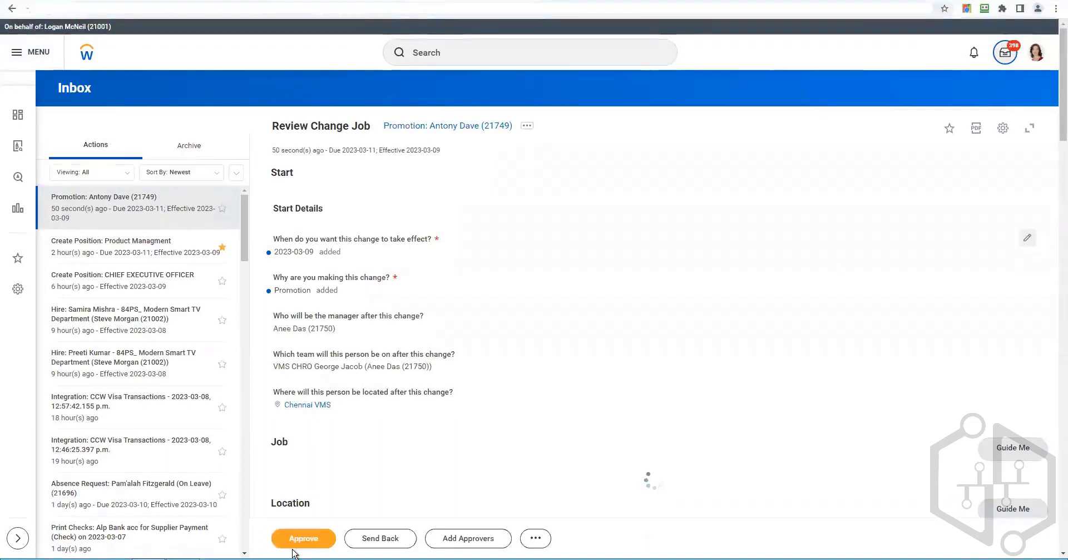
- Approve the Review Change Job task, refresh the inbox, and sort the compensation change's unassigned step audit by date, newest first
left_click(293, 540)
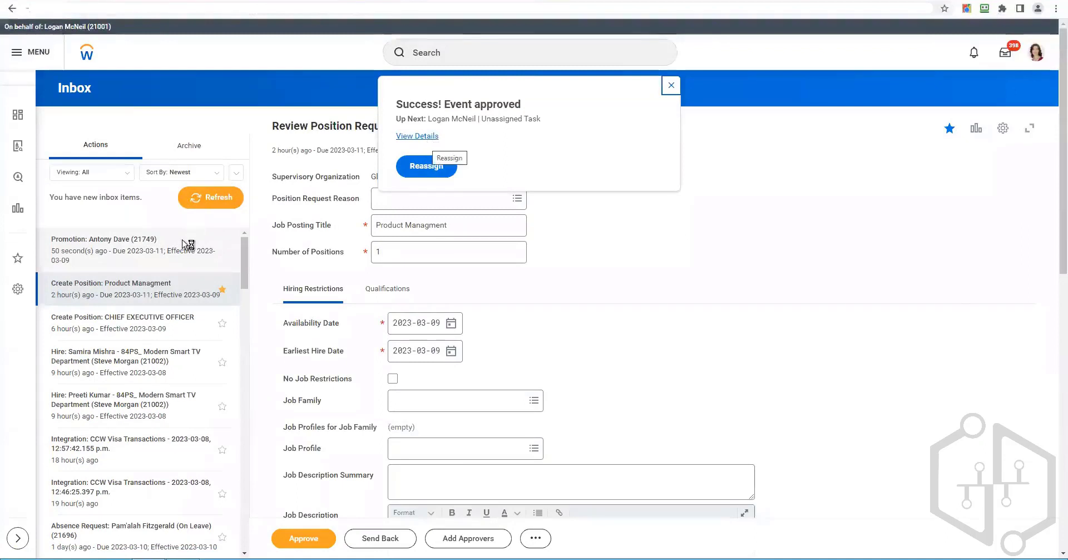
left_click(225, 206)
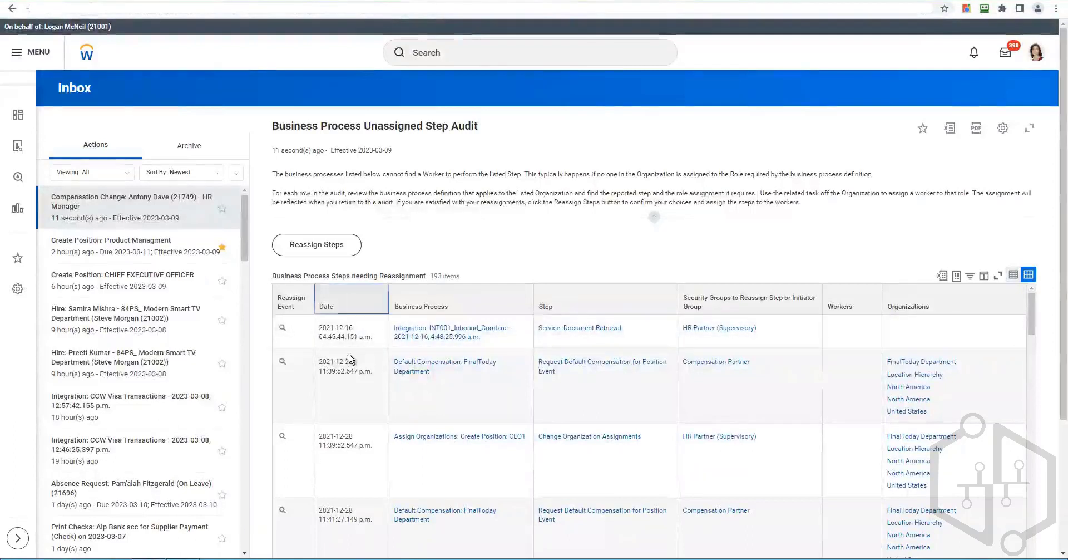
left_click(350, 303)
left_click(354, 347)
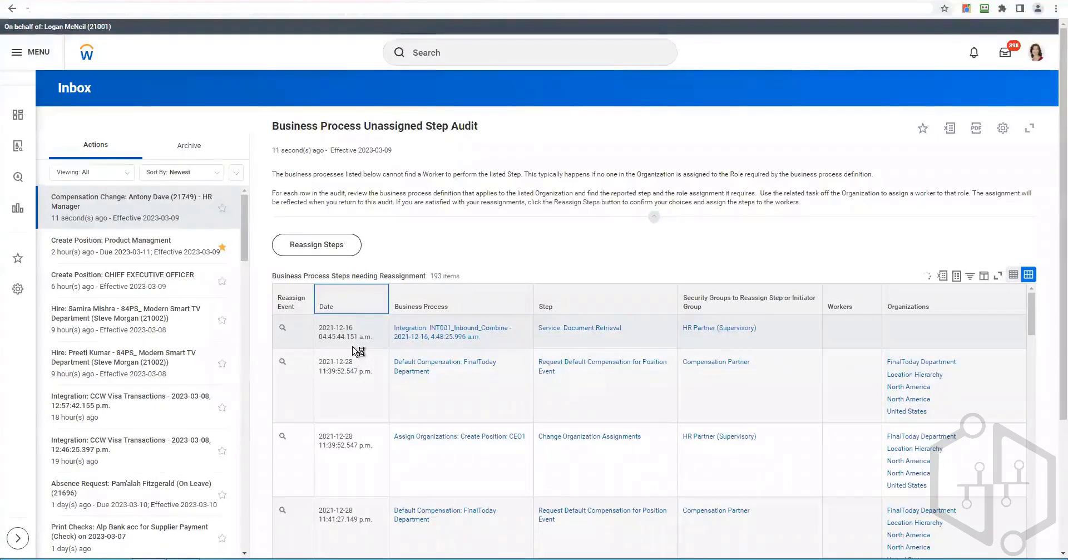
scroll(352, 351, "down", 3)
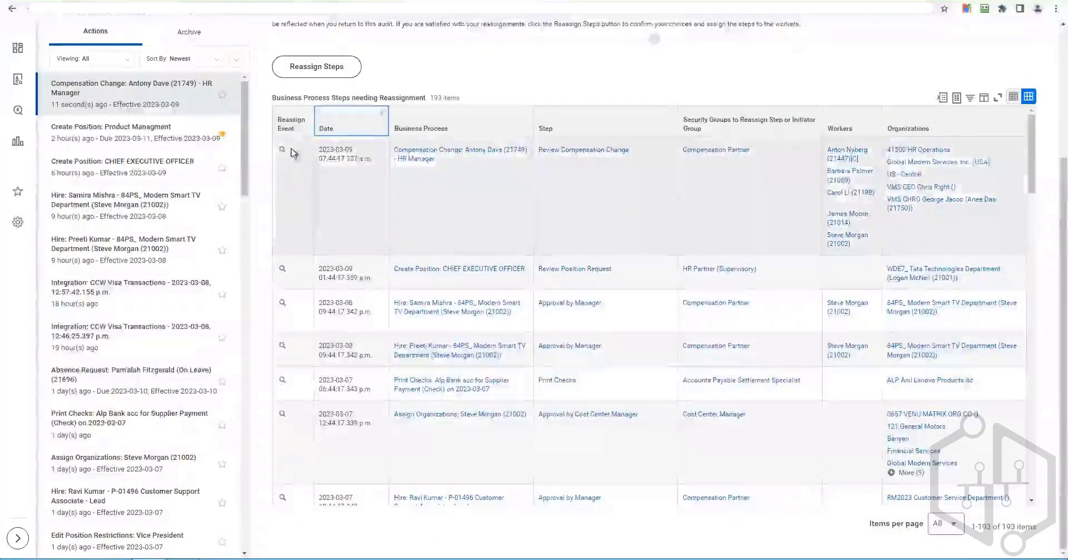
- Reassign the unassigned Review Compensation Change step to the worker being acted on behalf of
left_click(292, 153)
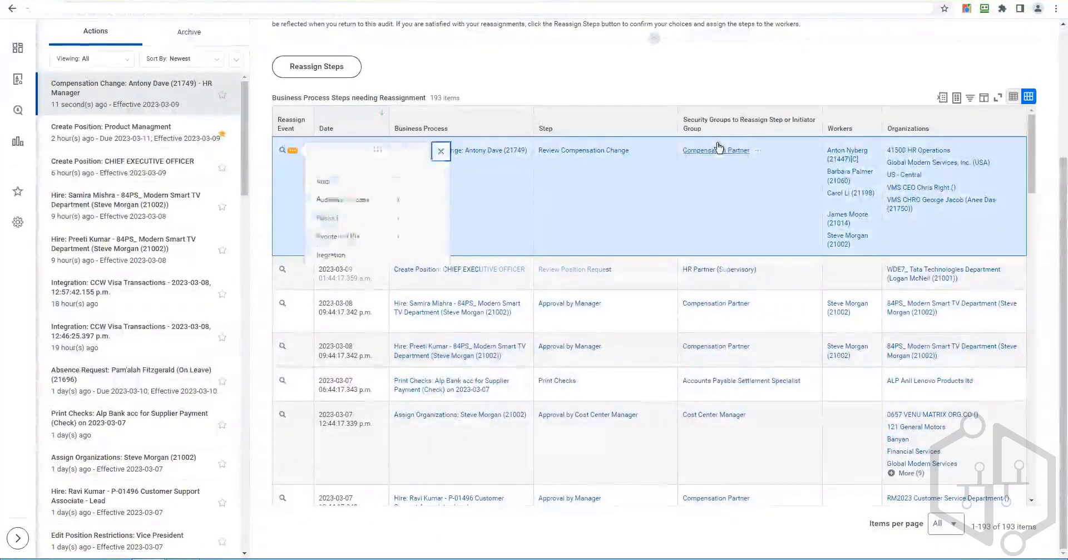
mouse_move(364, 217)
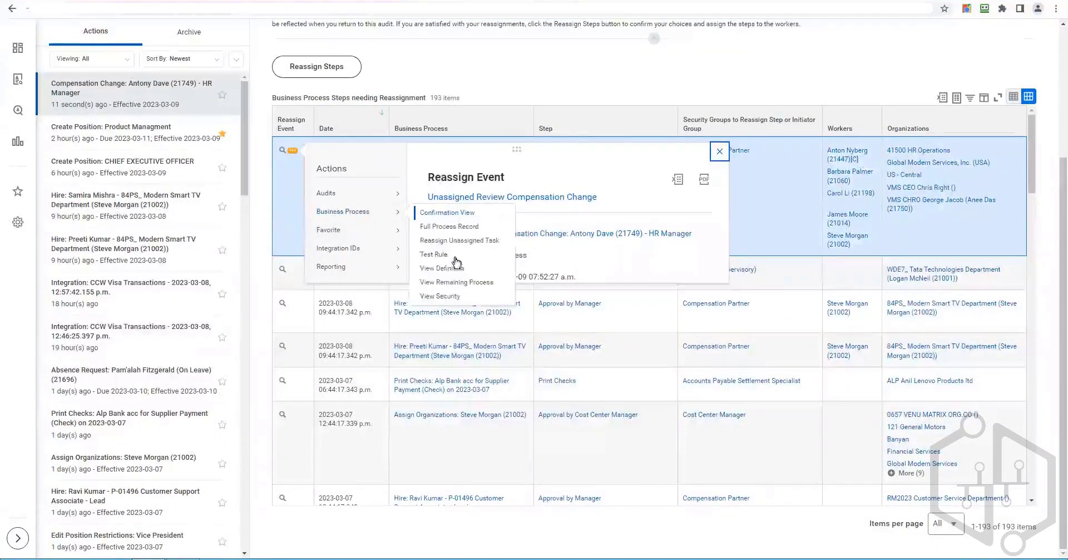
left_click(440, 239)
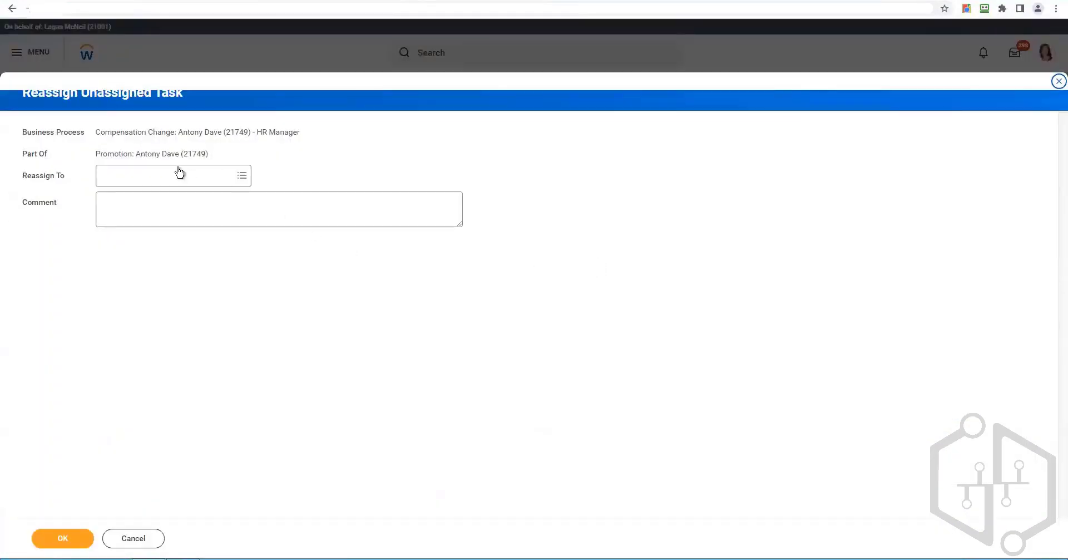
left_click(179, 172)
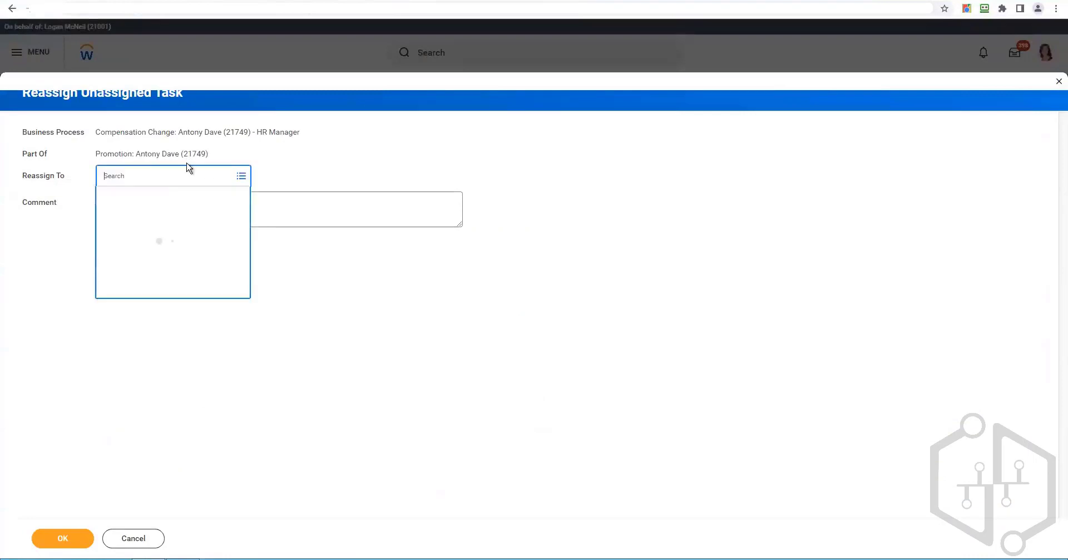
type("logan mc")
left_click(62, 539)
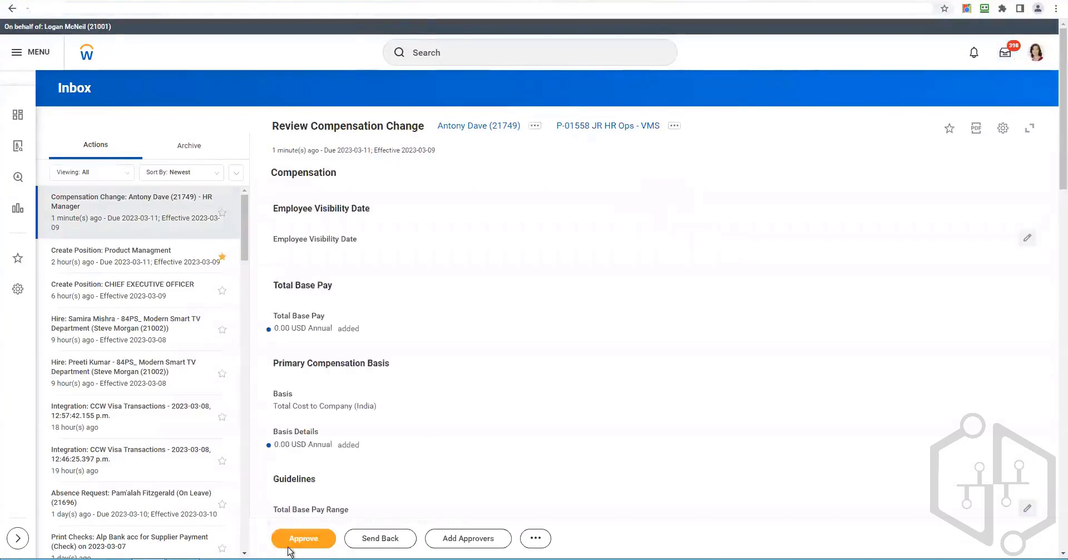
- Approve the Review Compensation Change task and sort the compensation change's unassigned step audit by date, newest first
left_click(289, 550)
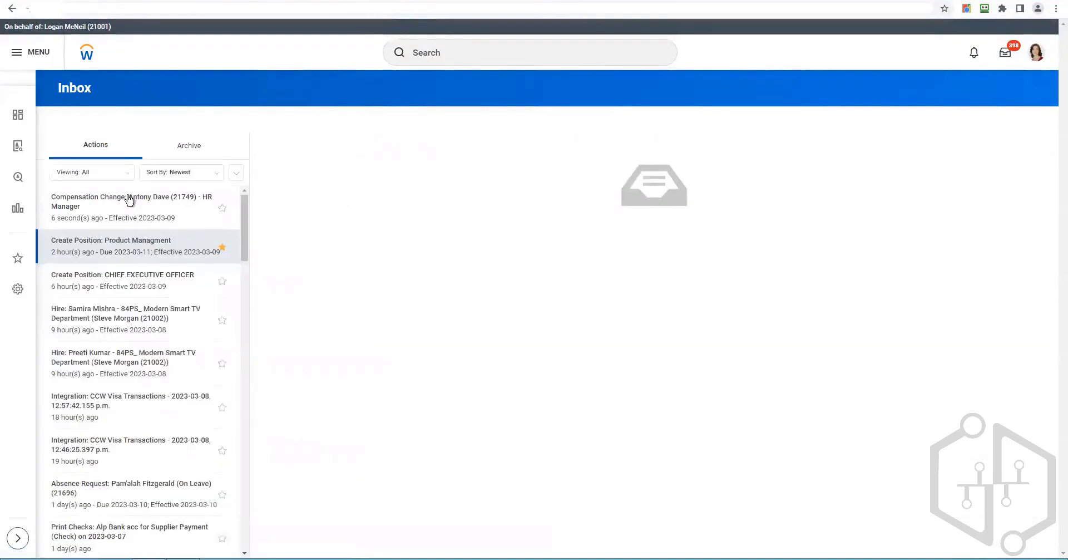
left_click(130, 201)
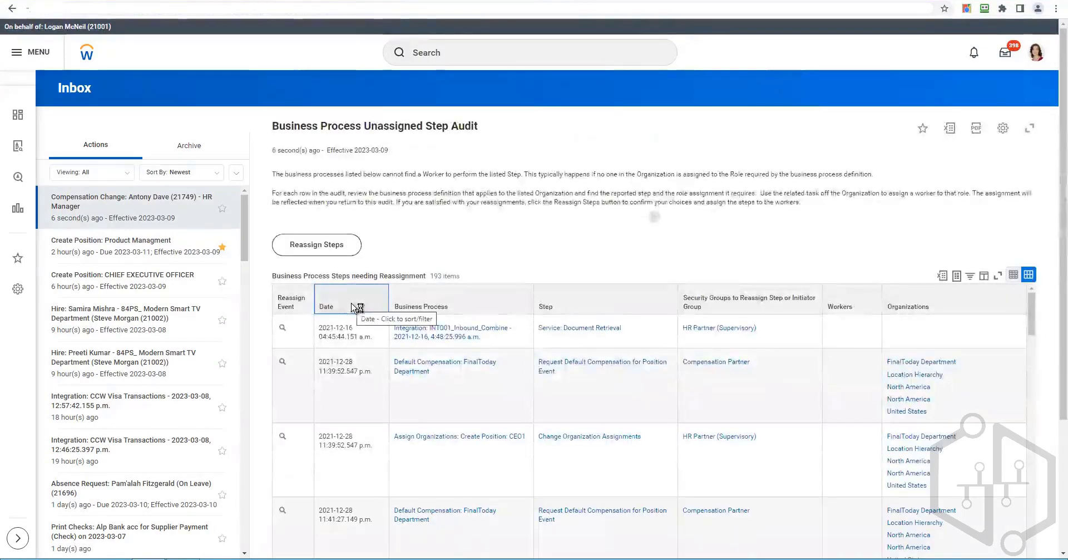
left_click(354, 307)
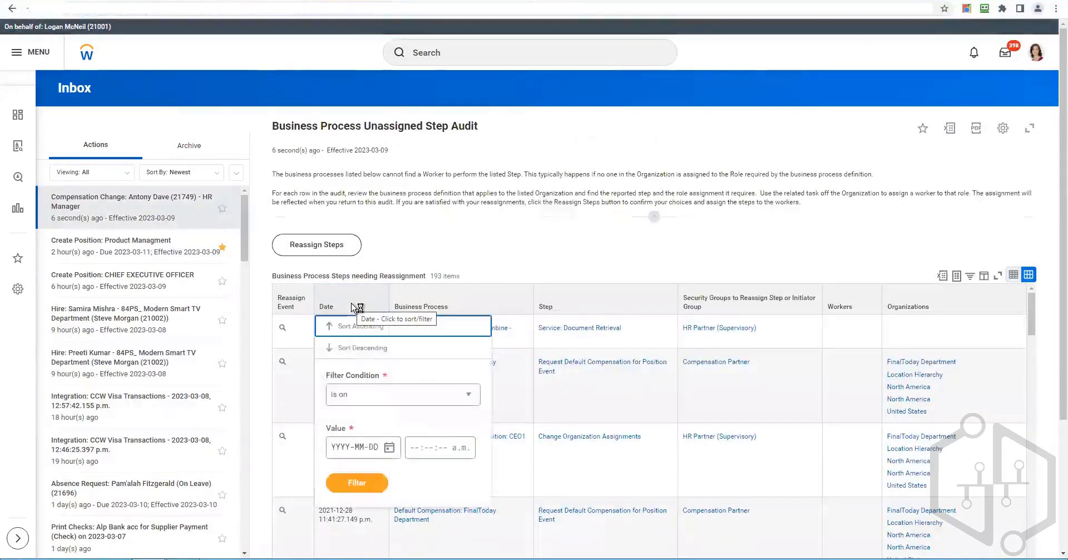
left_click(365, 352)
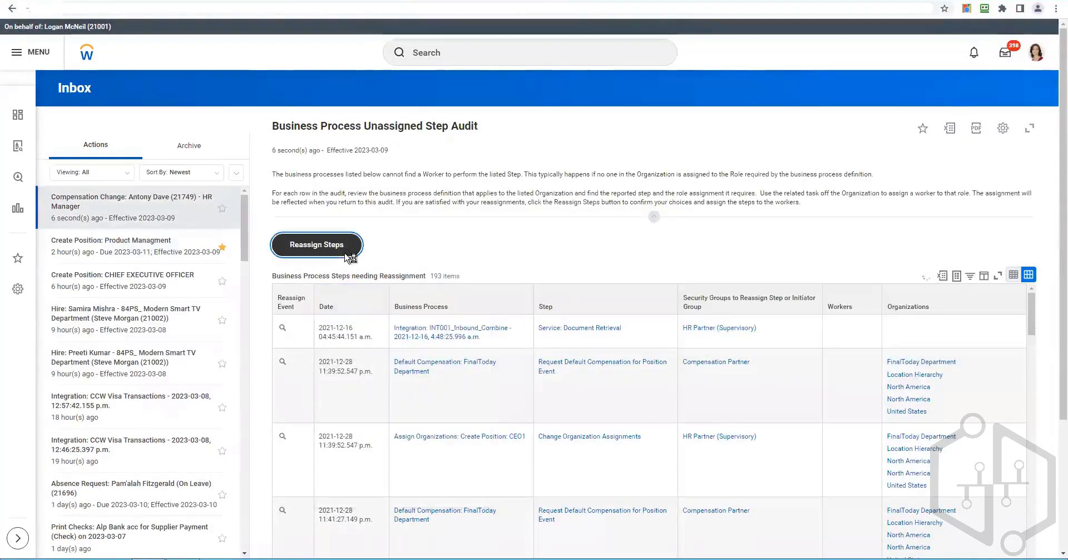
- Reassign the compensation change's unassigned Approval by Manager step to the worker being acted on behalf of
right_click(335, 253)
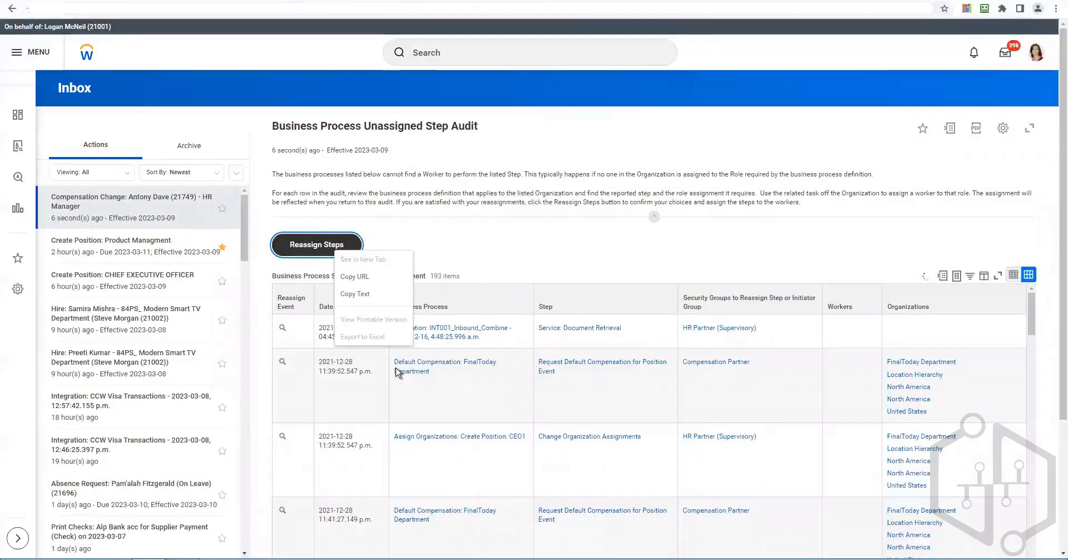
scroll(330, 316, "down", 3)
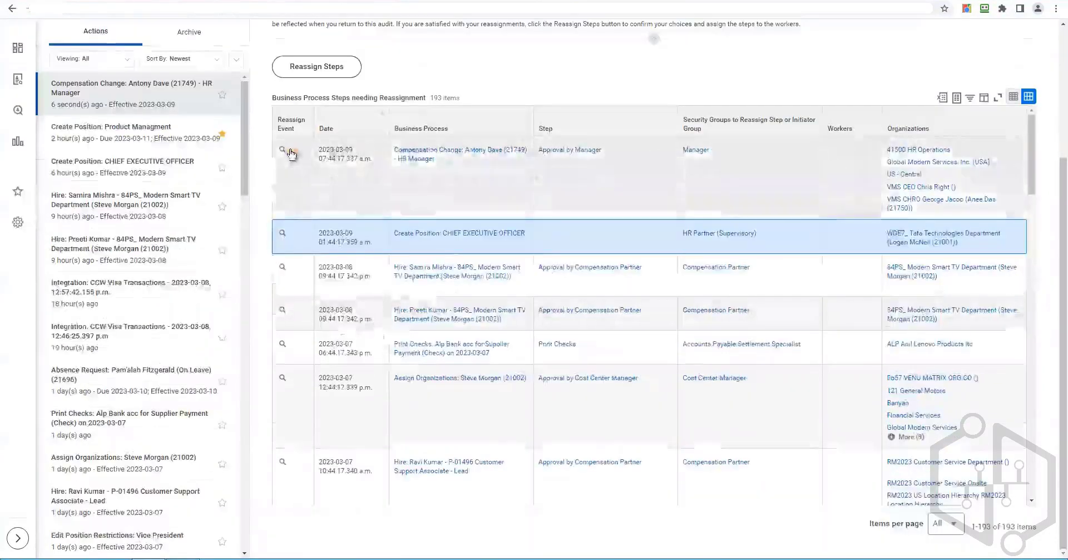
left_click(373, 177)
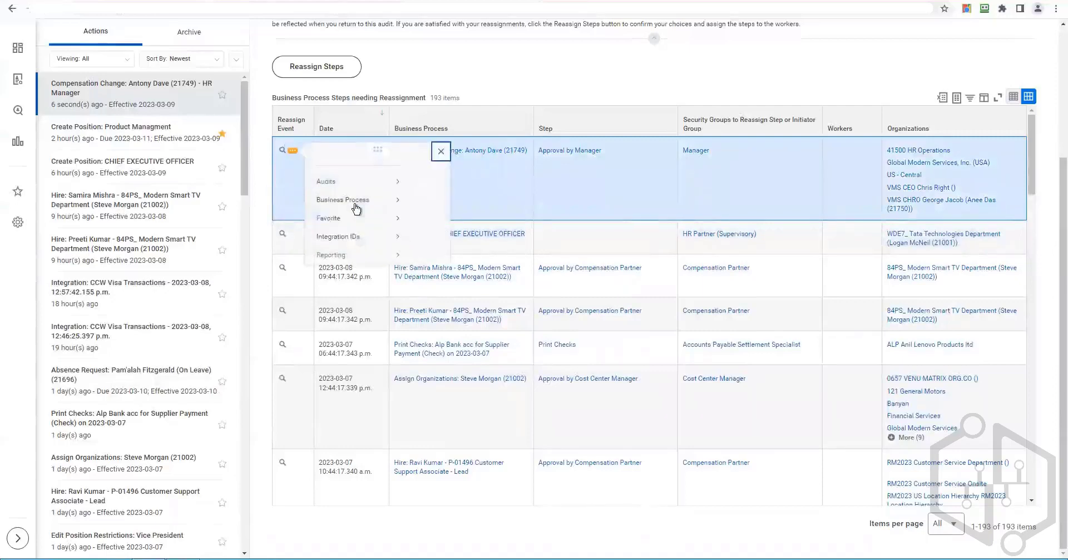
left_click(653, 280)
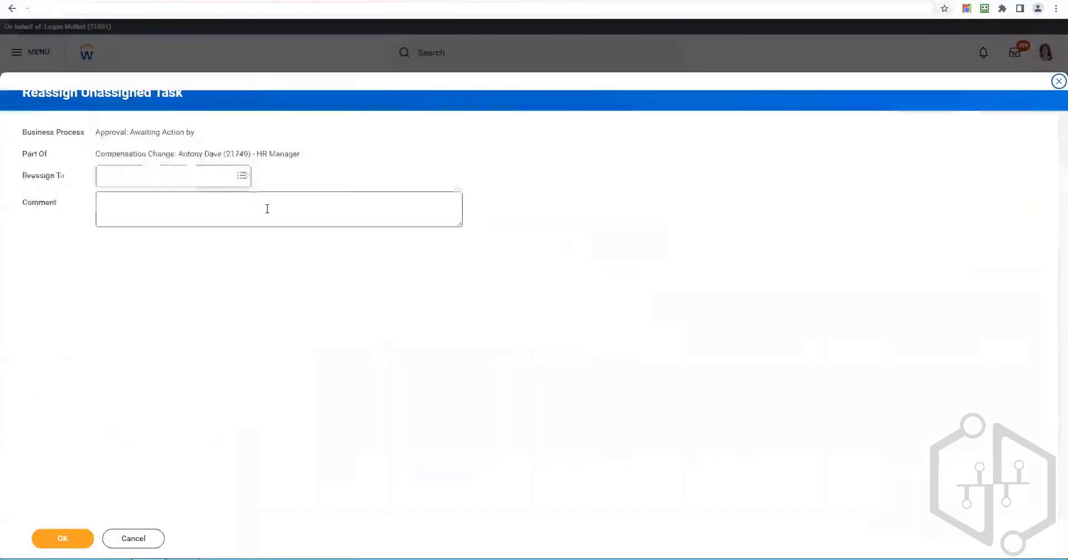
left_click(165, 173)
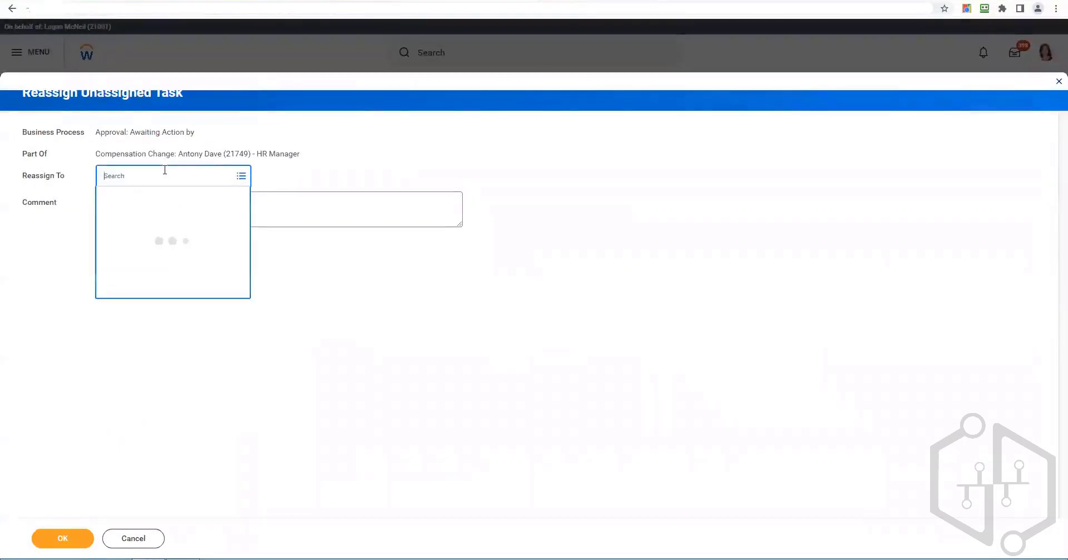
type("logan")
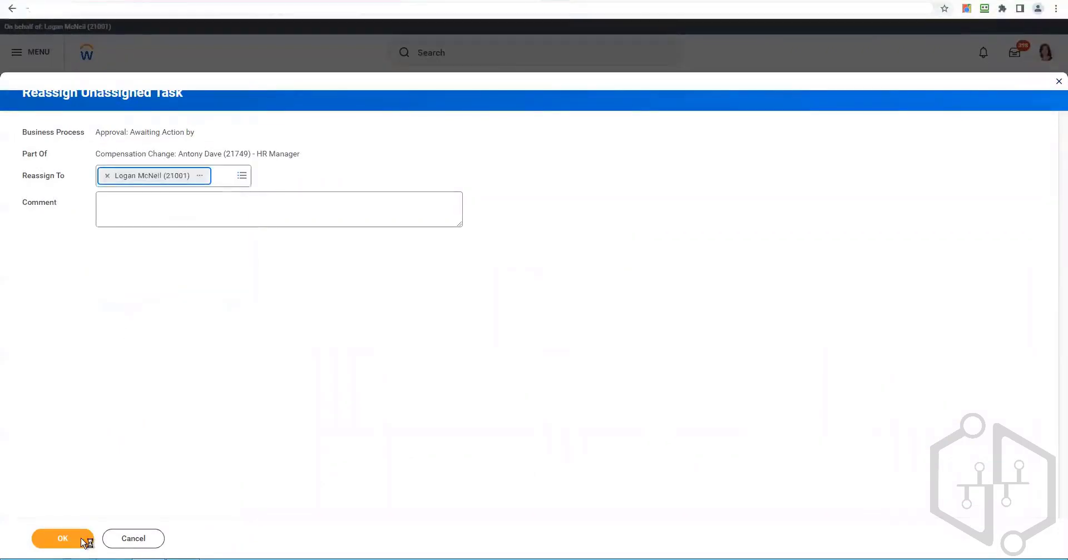
left_click(84, 539)
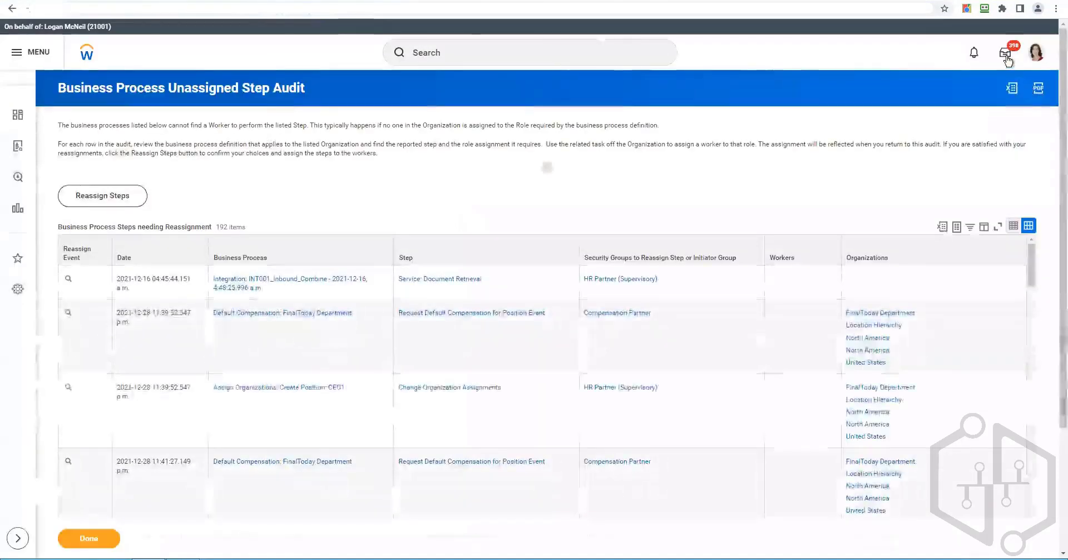
- Reopen the inbox and approve the promoted worker's reassigned Compensation Change to HR Manager
right_click(1037, 115)
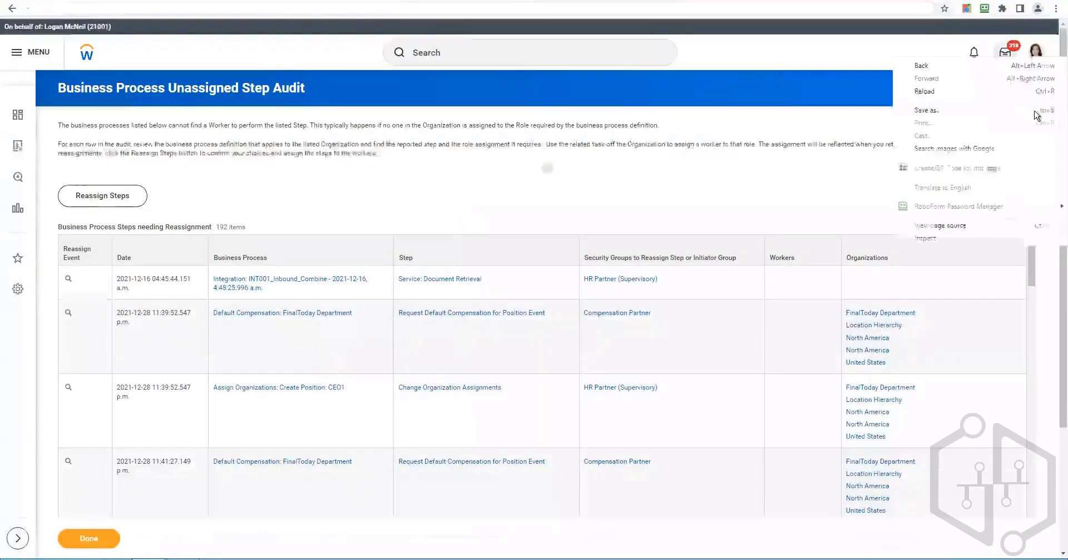
left_click(1037, 54)
right_click(1035, 54)
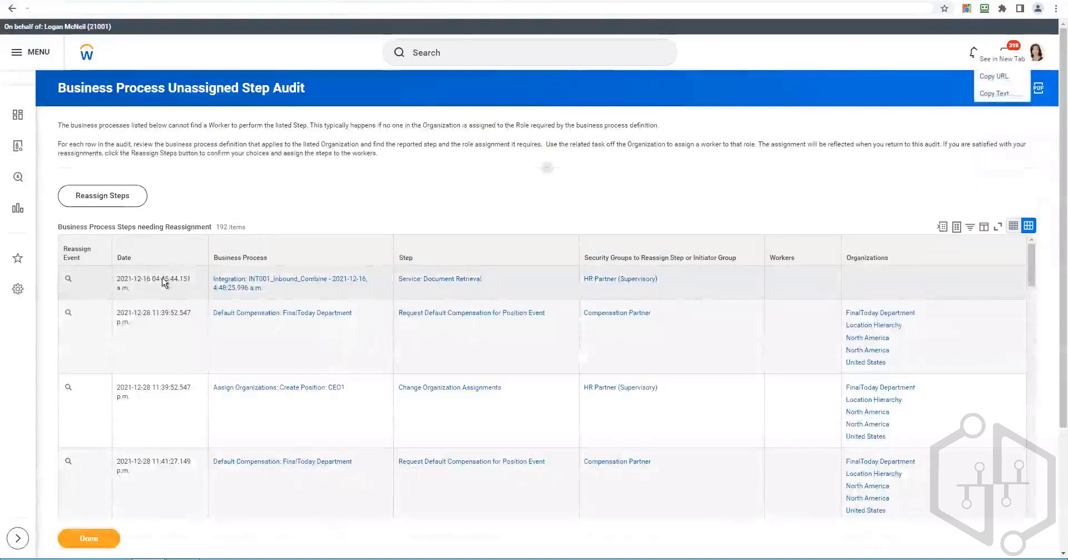
left_click(162, 257)
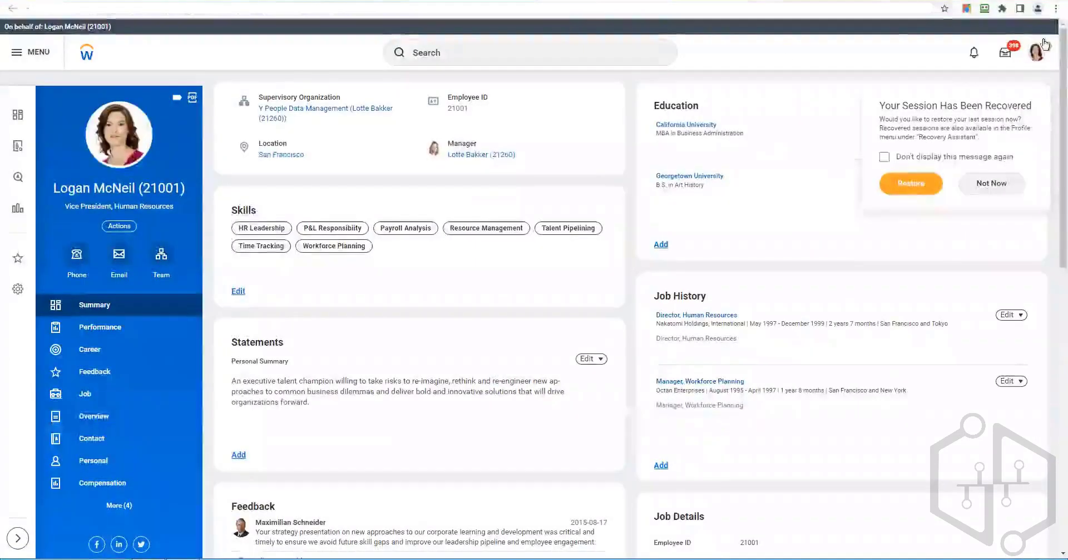
left_click(1005, 54)
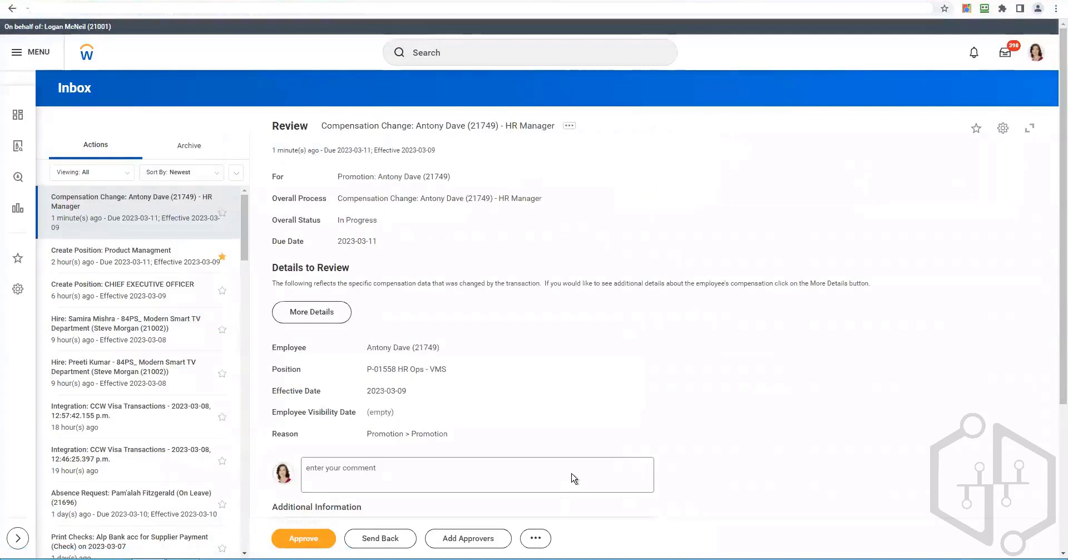
left_click(314, 537)
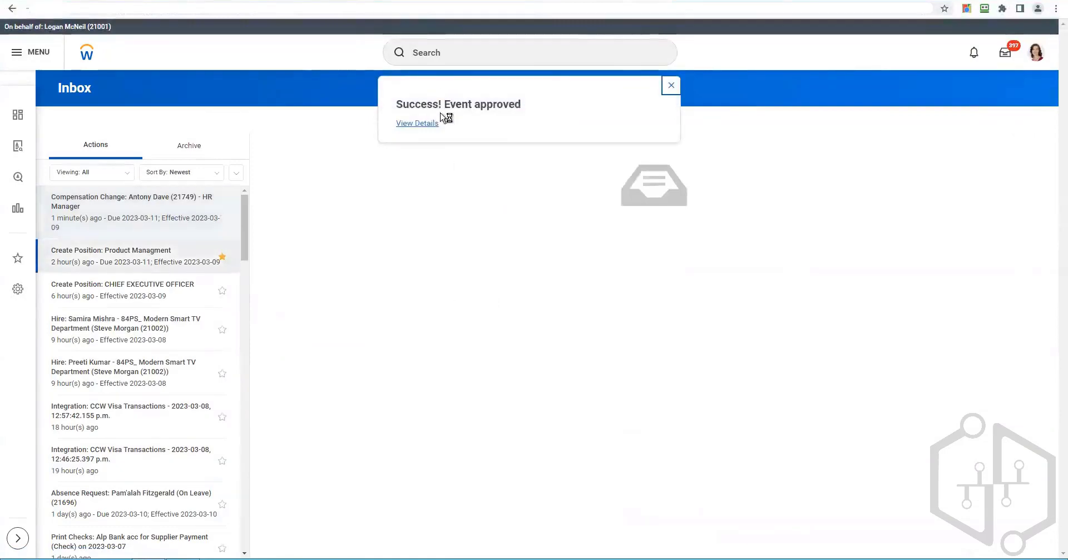
- Reload the promoted worker's profile and examine the compensation totals and salary plan assignment
key("F5")
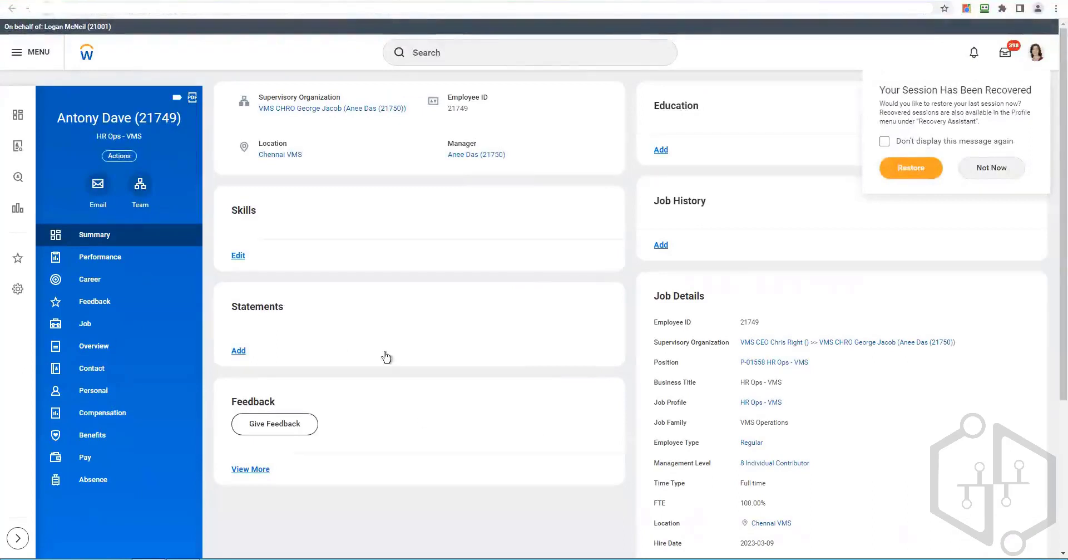
left_click(310, 424)
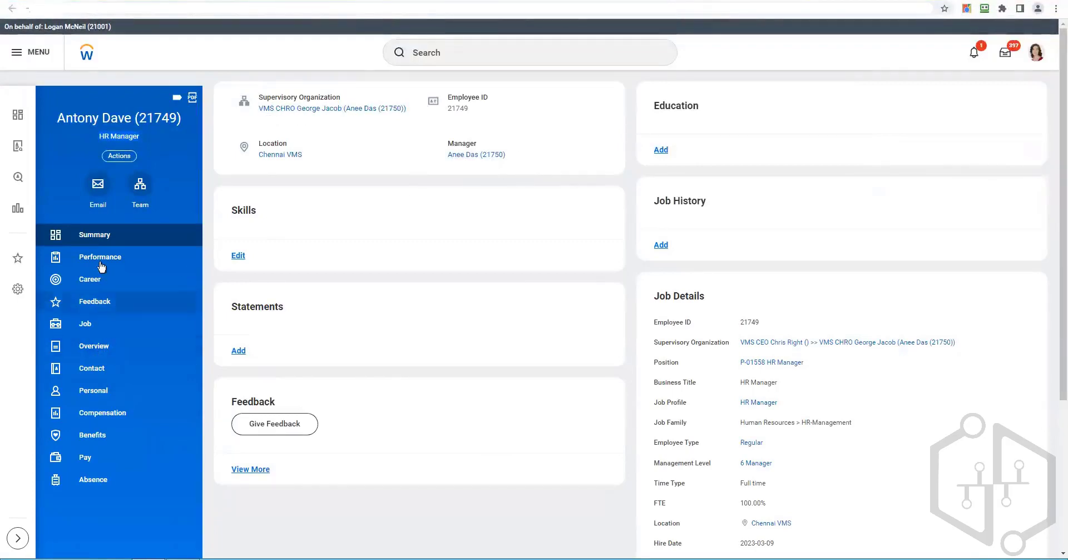
left_click(100, 413)
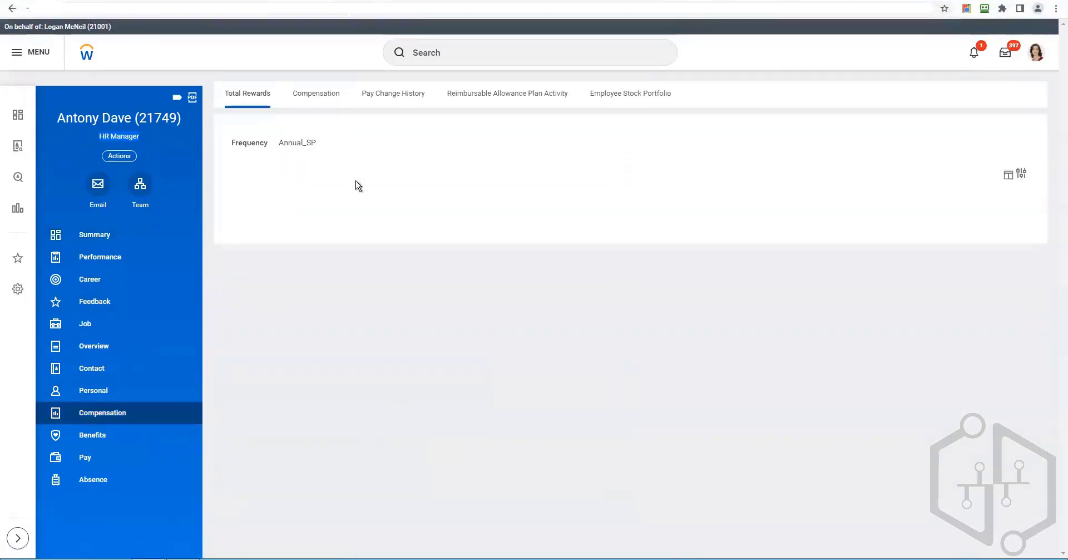
left_click(330, 98)
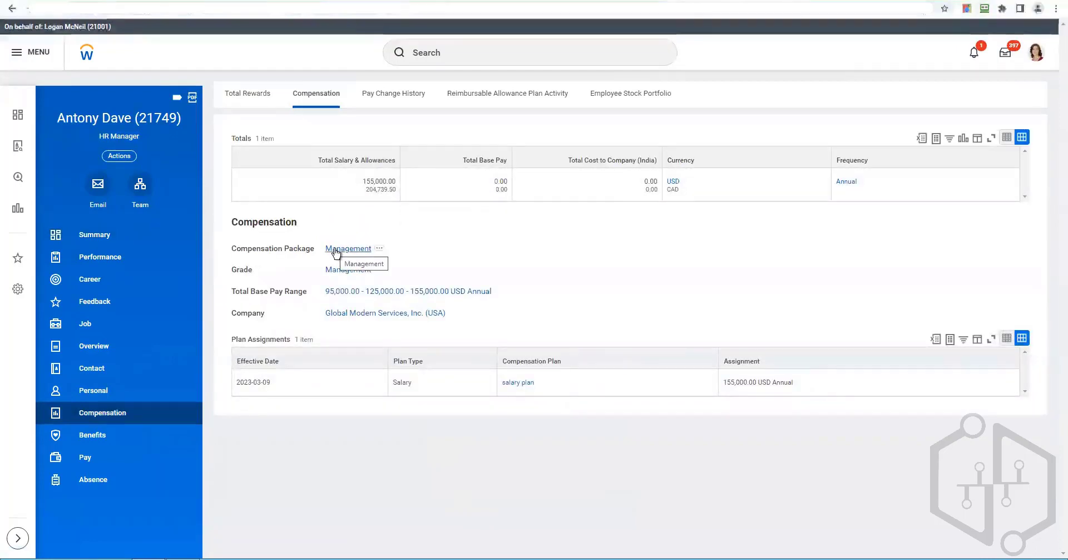
left_click_drag(334, 189, 377, 188)
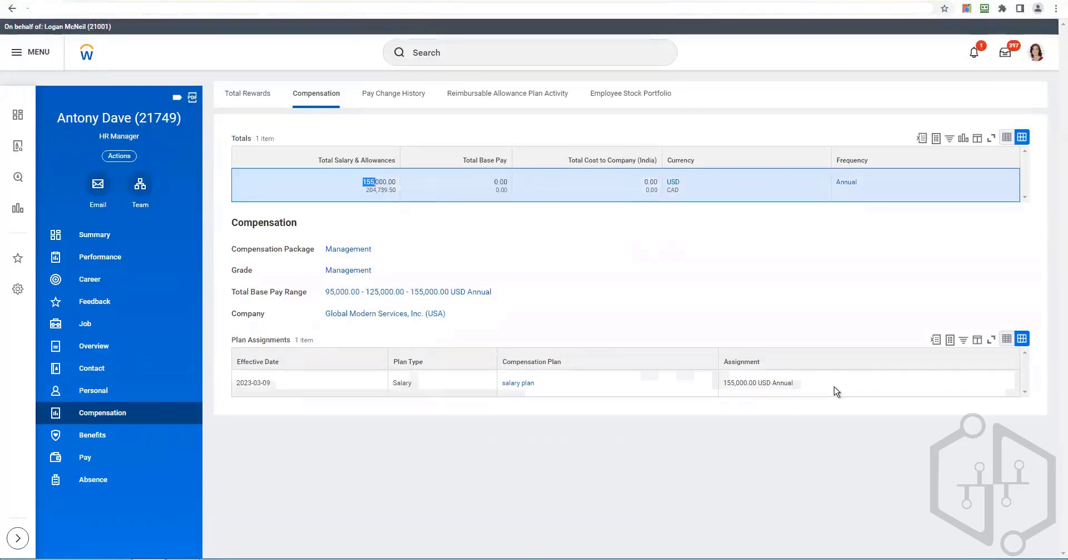
left_click_drag(726, 386, 897, 389)
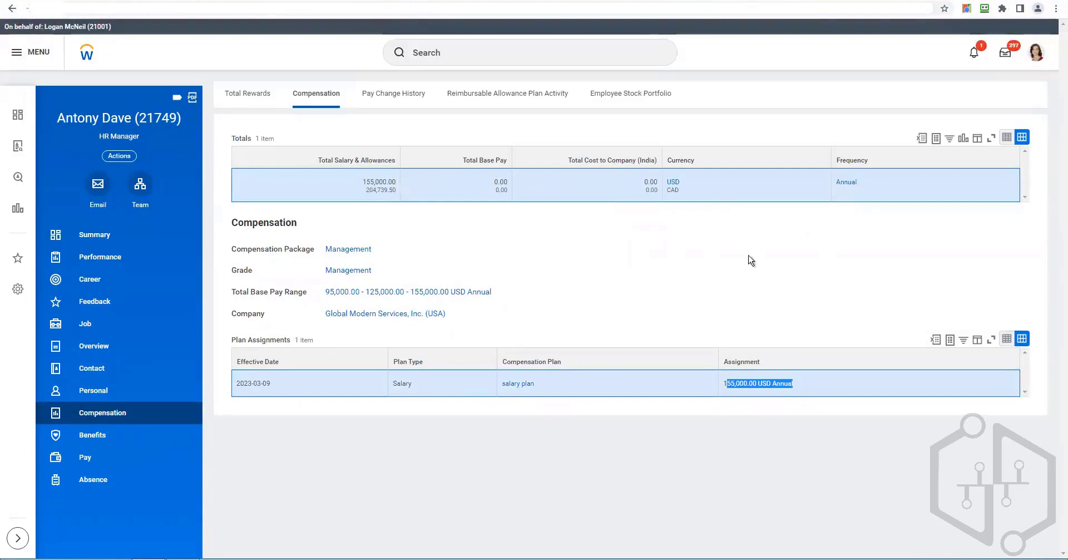
- Copy the promoted worker's employee ID from the CF - Employee Changes - 90 Day report and refresh the report
key("ctrl+shift+Tab")
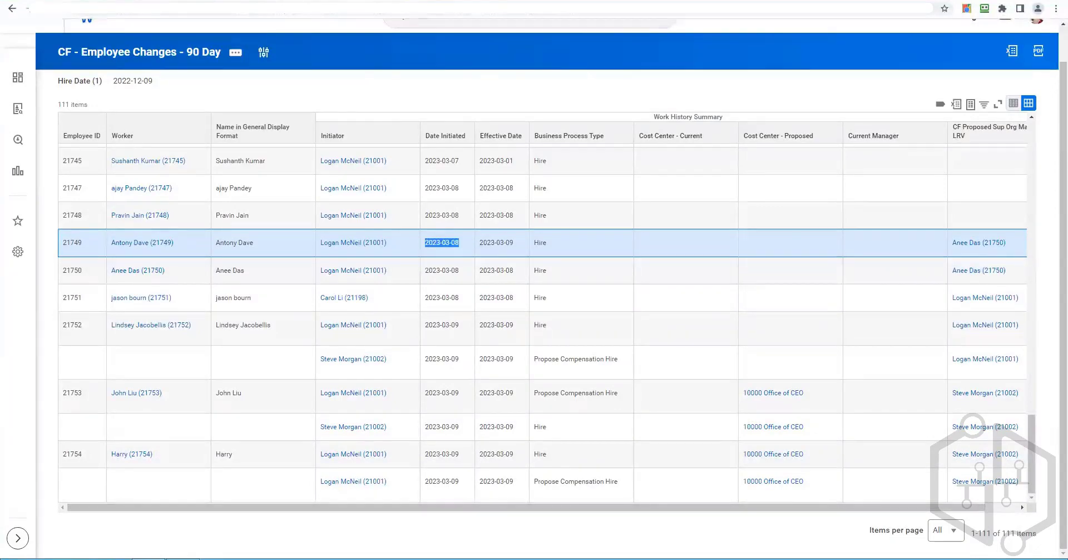
right_click(352, 1)
left_click(410, 65)
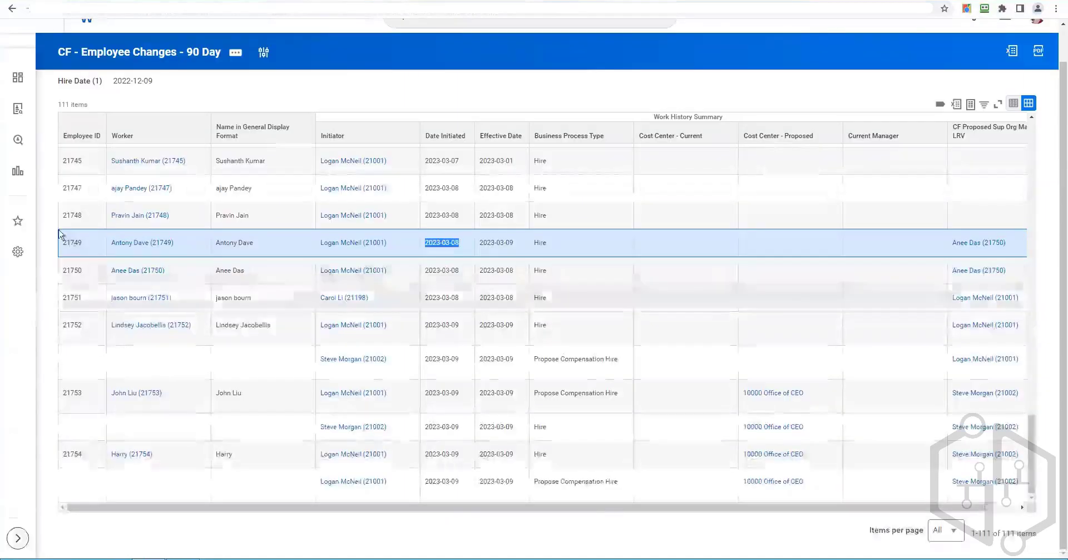
double_click(72, 243)
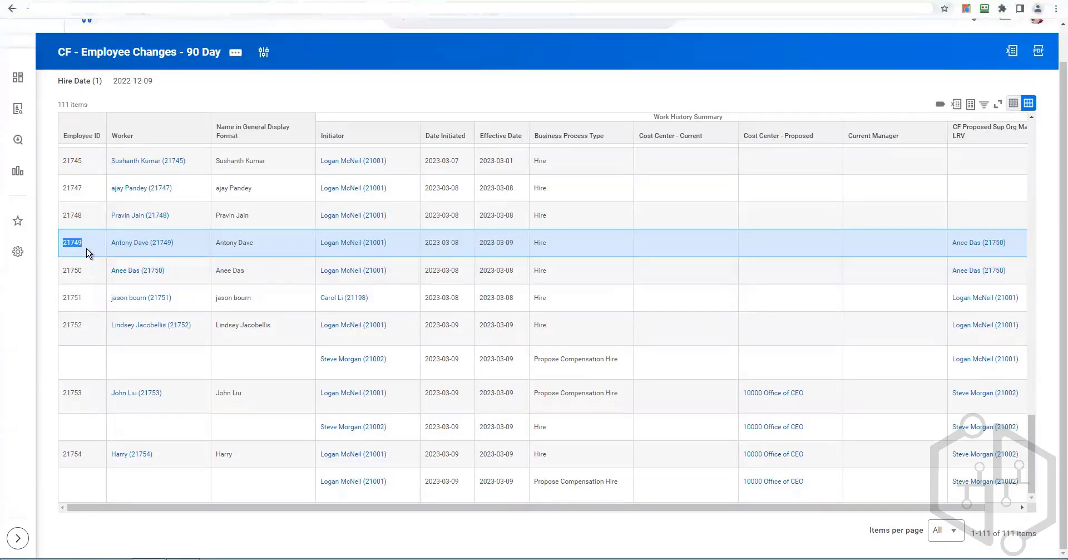
right_click(86, 252)
left_click(92, 249)
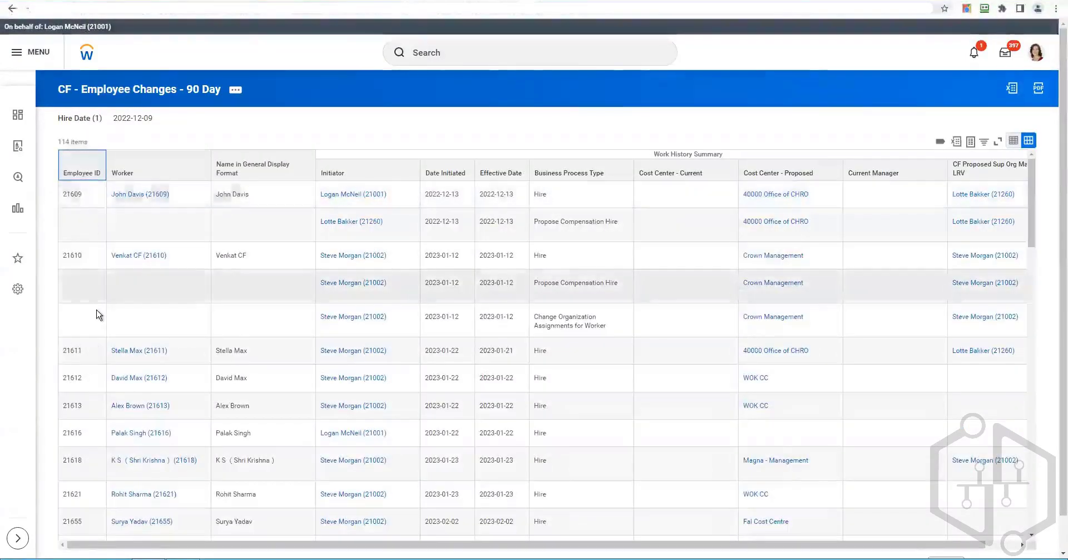
- Filter the report's Employee ID column to contain the promoted worker's ID and review the business process rows and manager columns
left_click(96, 314)
type("21749")
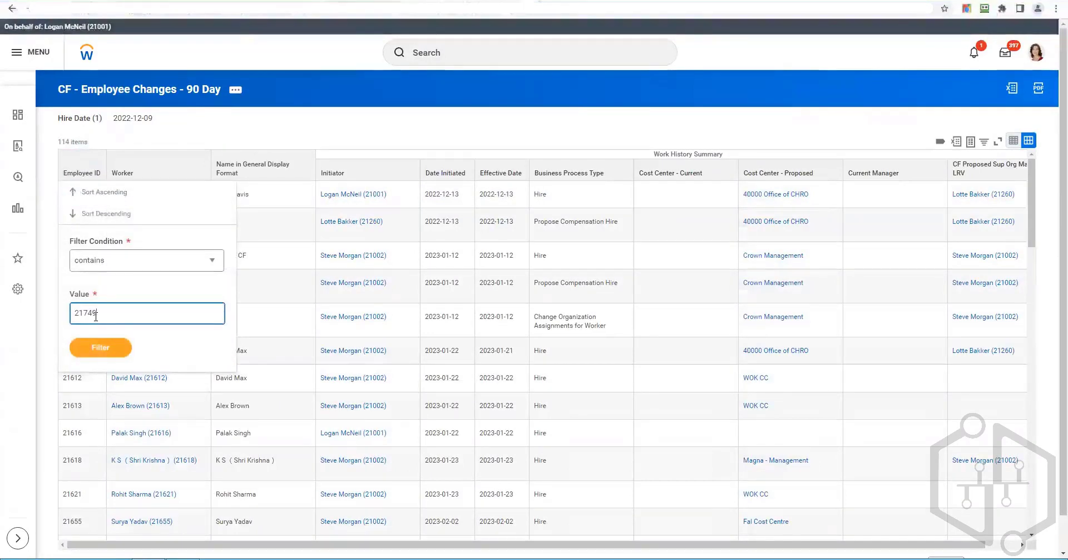
key("Return")
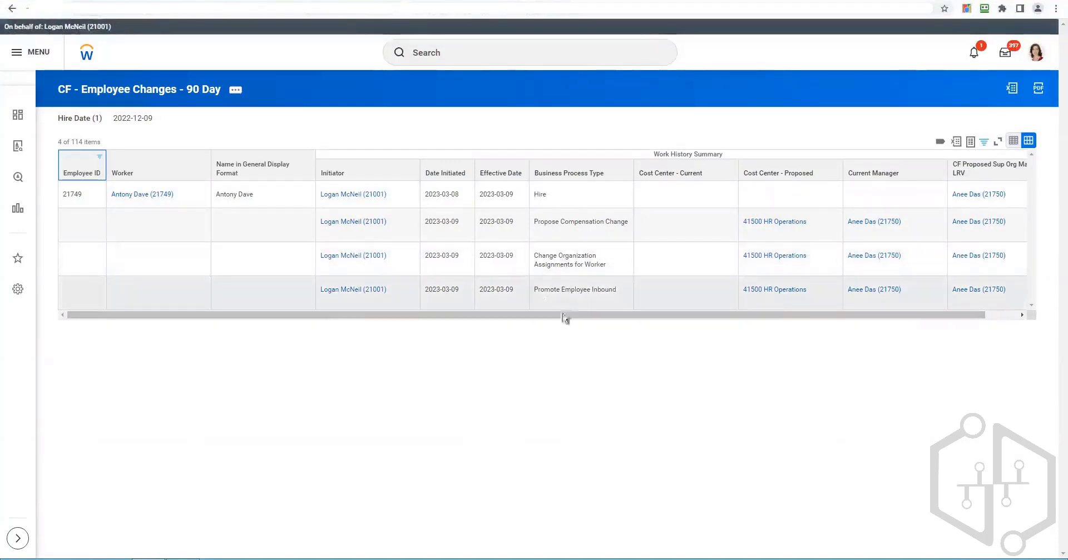
left_click_drag(645, 316, 709, 322)
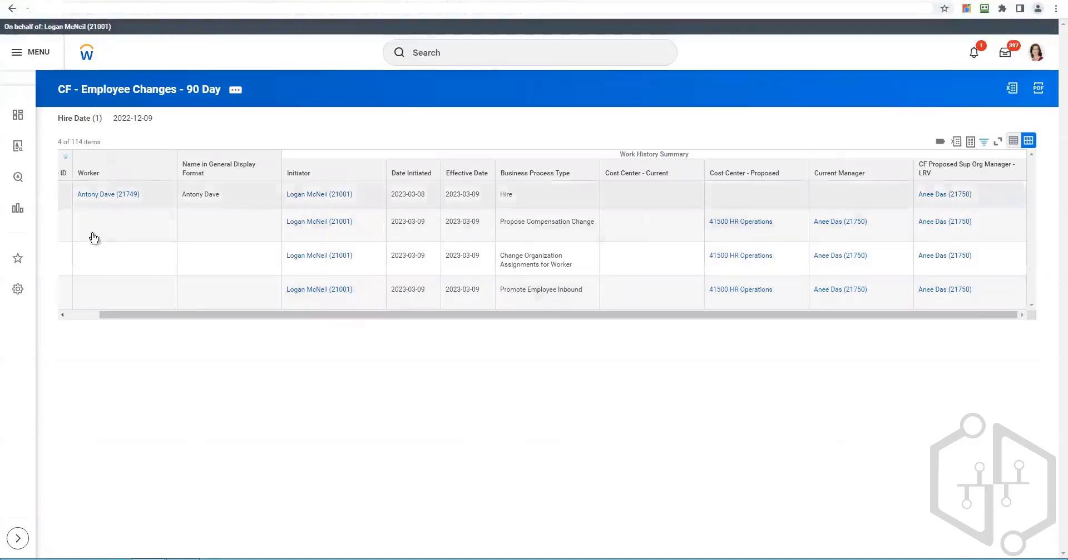
left_click_drag(101, 238, 371, 254)
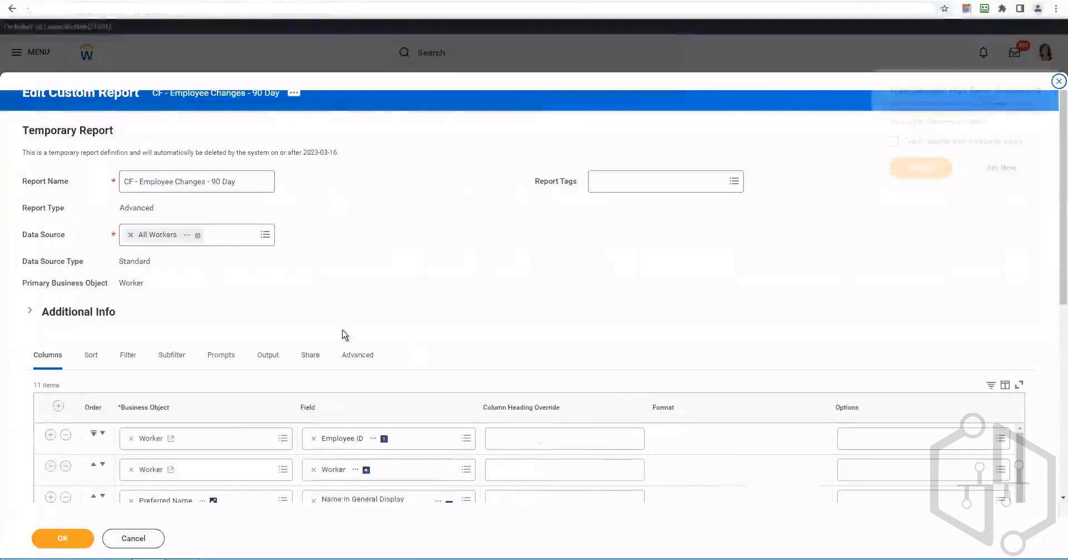
- Add a Work History Summary column with the field Base Pay - Current directly after the Business Process Type column
scroll(377, 428, "down", 5)
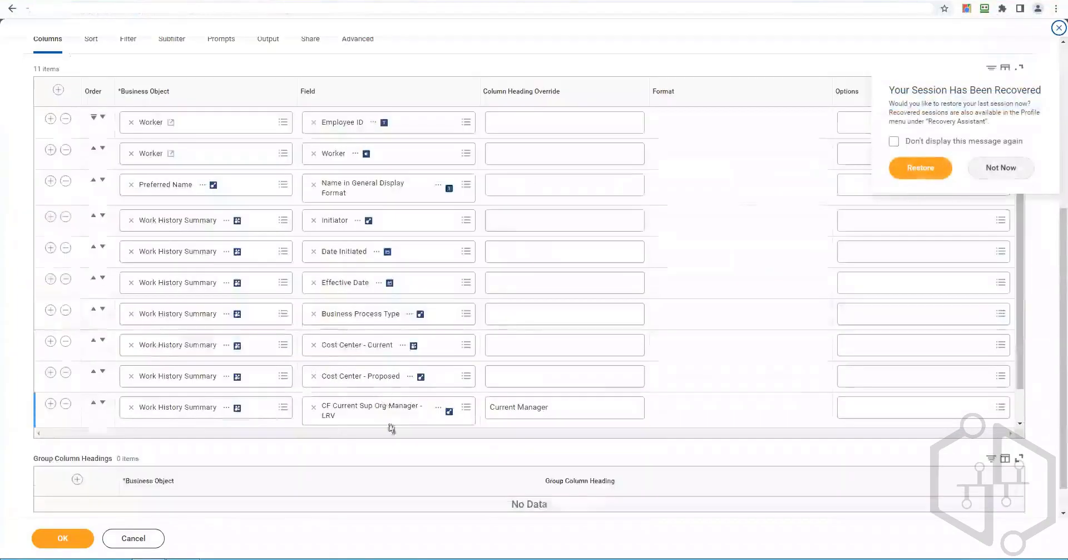
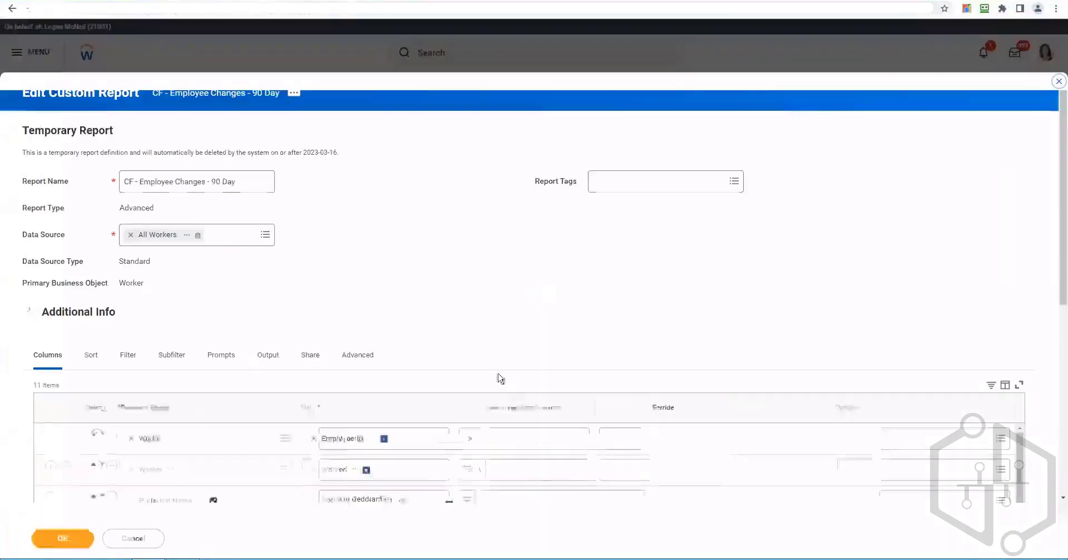
scroll(393, 316, "down", 5)
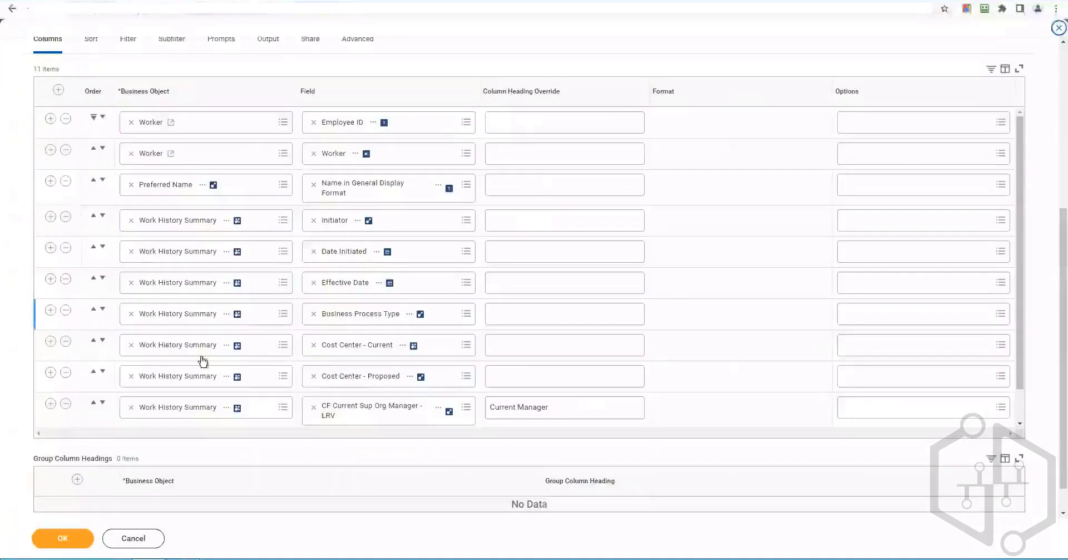
left_click(50, 310)
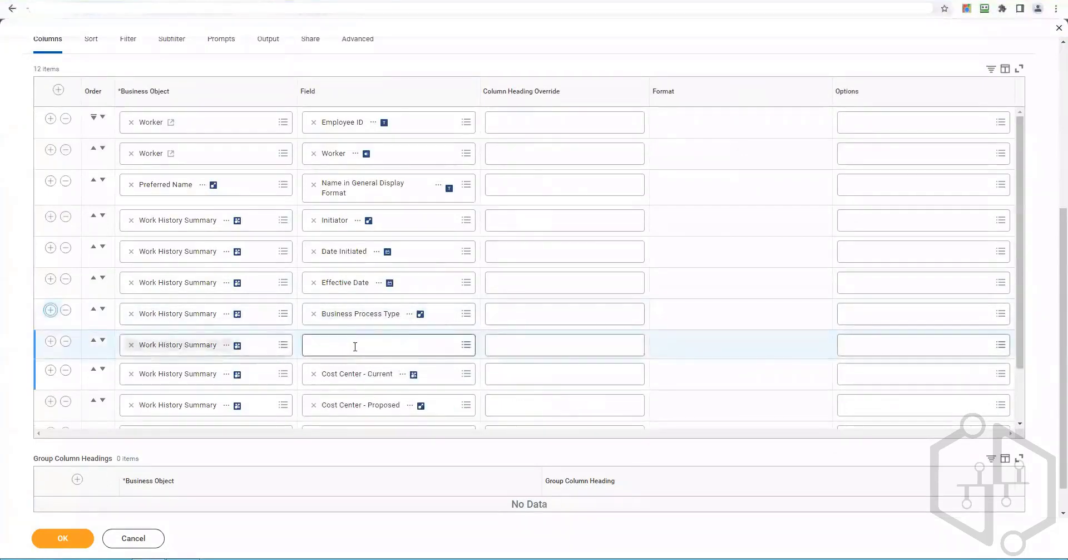
left_click(355, 346)
type("base pay")
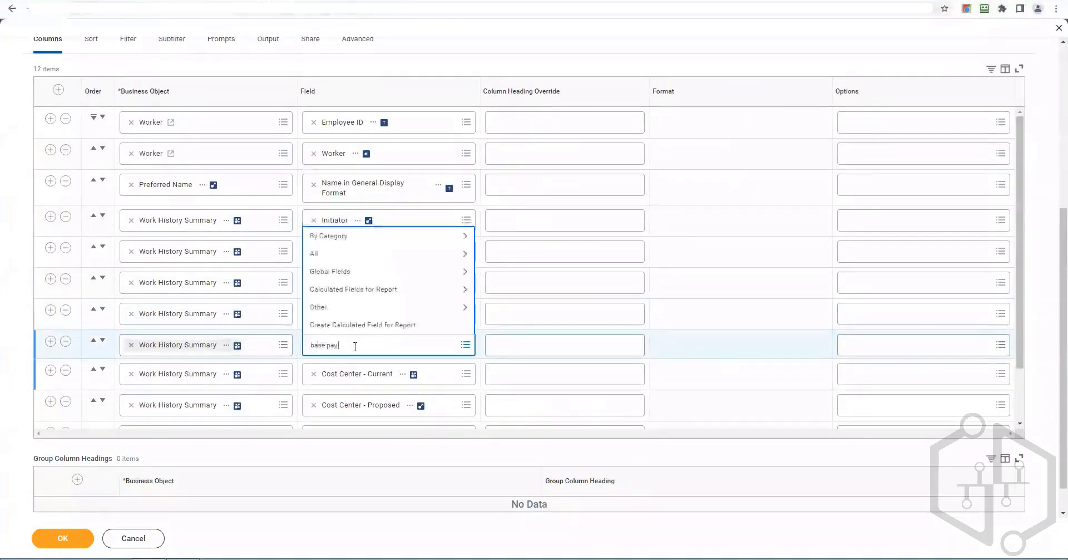
type(" curr")
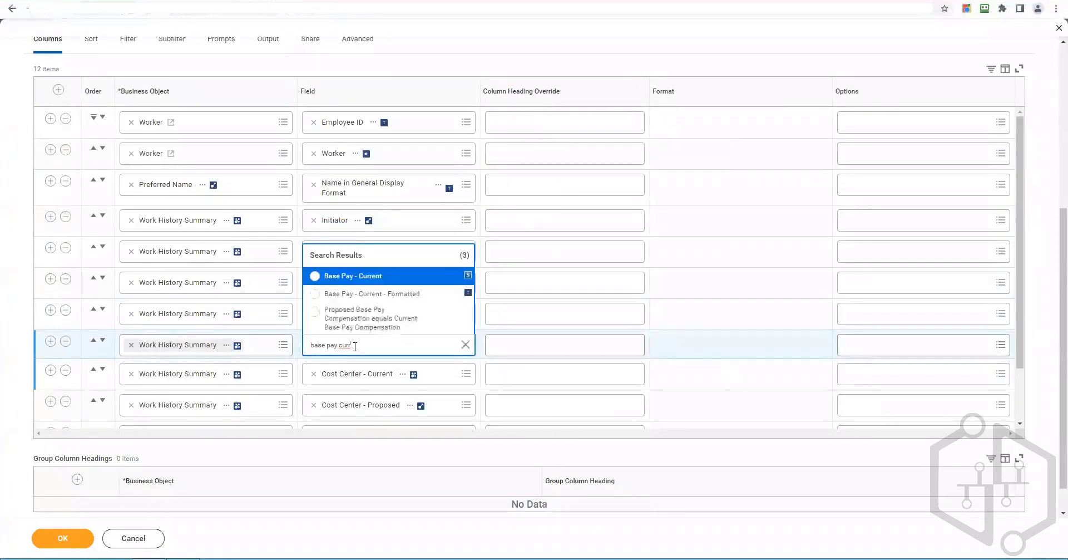
left_click(357, 273)
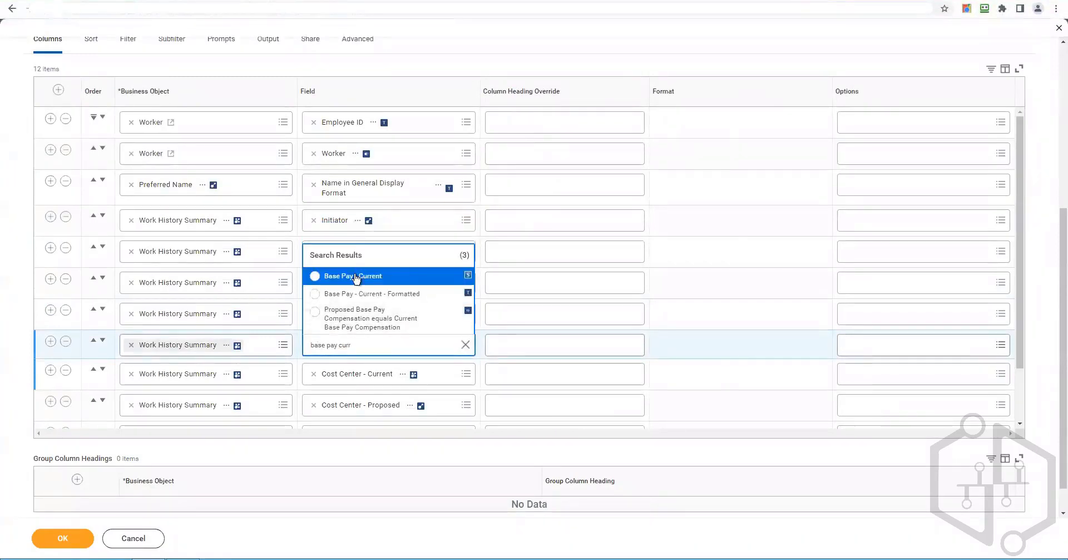
- Add a Work History Summary column with the field Base Pay - Proposed after Base Pay - Current and save the report definition
left_click(50, 342)
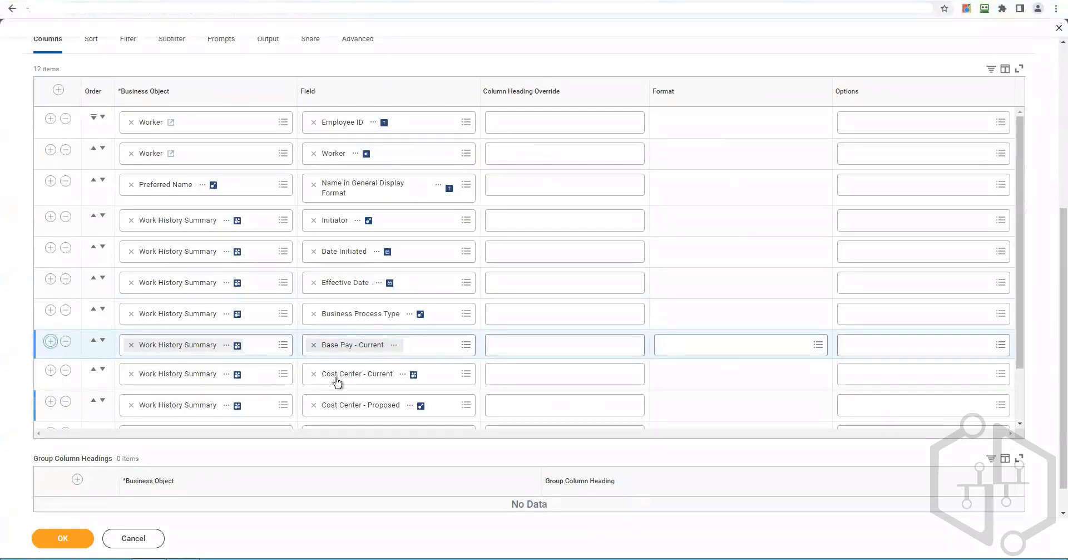
left_click(337, 377)
type("base pay")
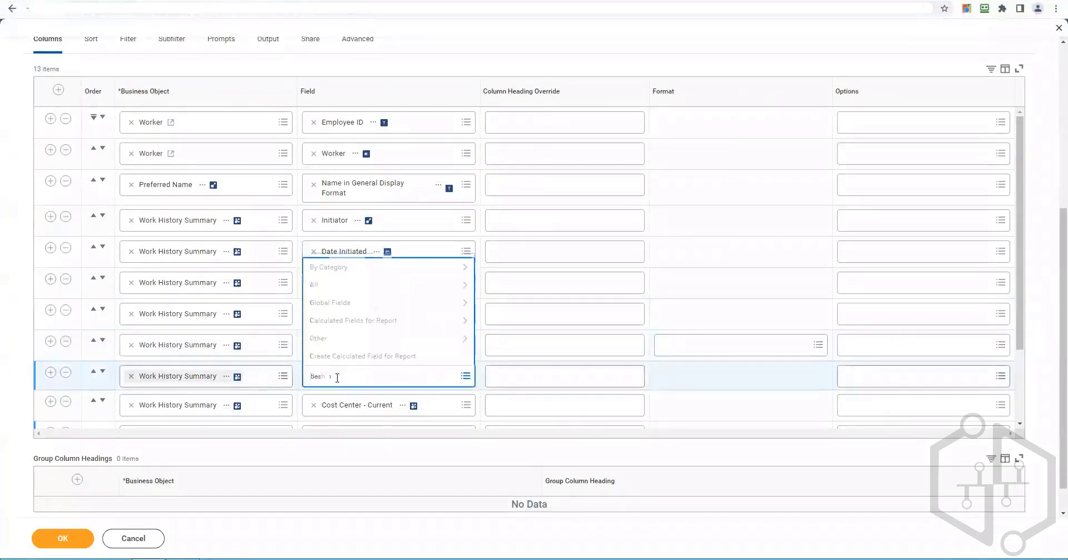
type(" proposed")
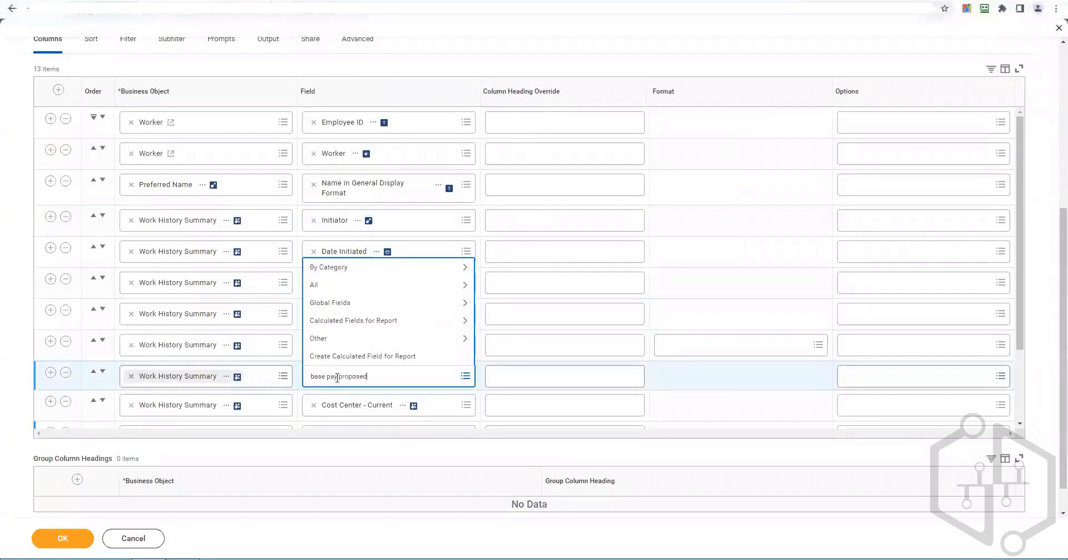
key("Return")
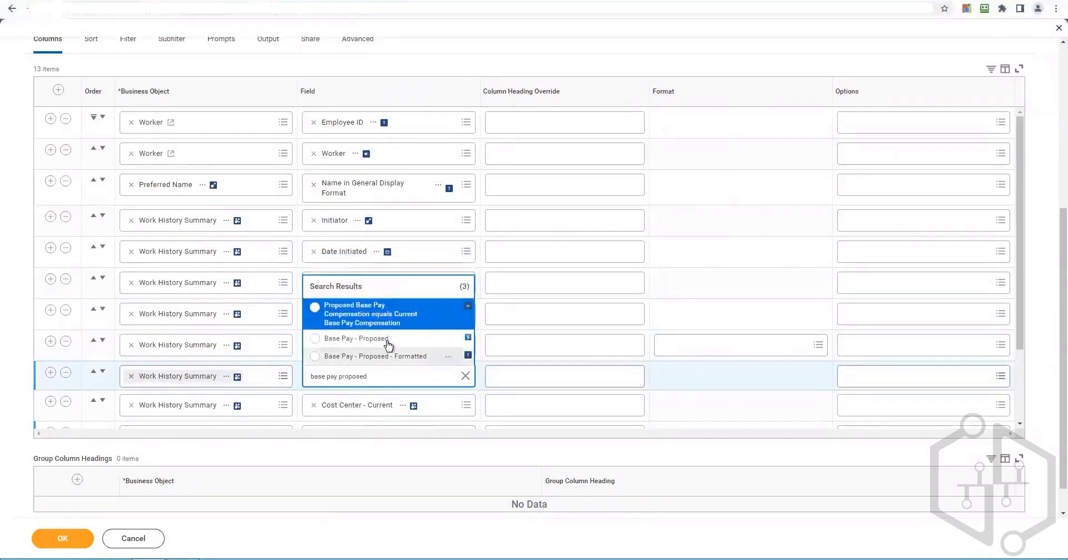
left_click(389, 341)
left_click(89, 545)
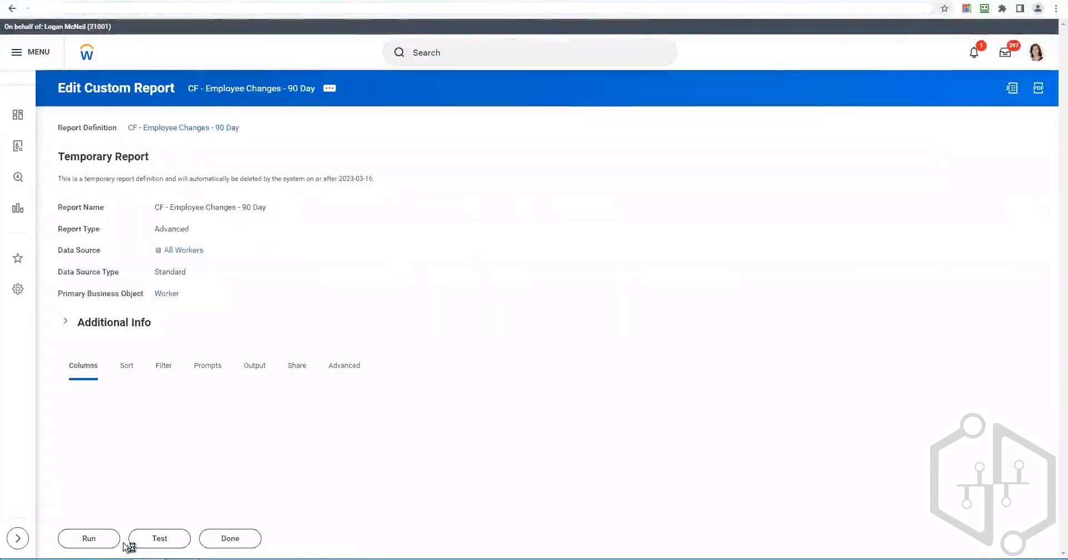
- Run the report and filter its Employee ID column to contain the promoted worker's ID
left_click(89, 539)
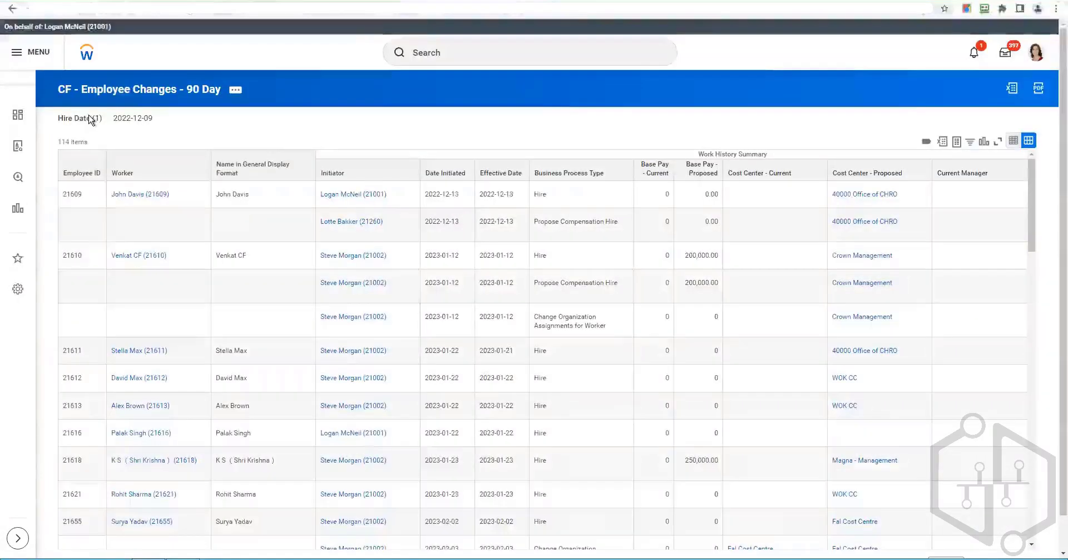
left_click(83, 171)
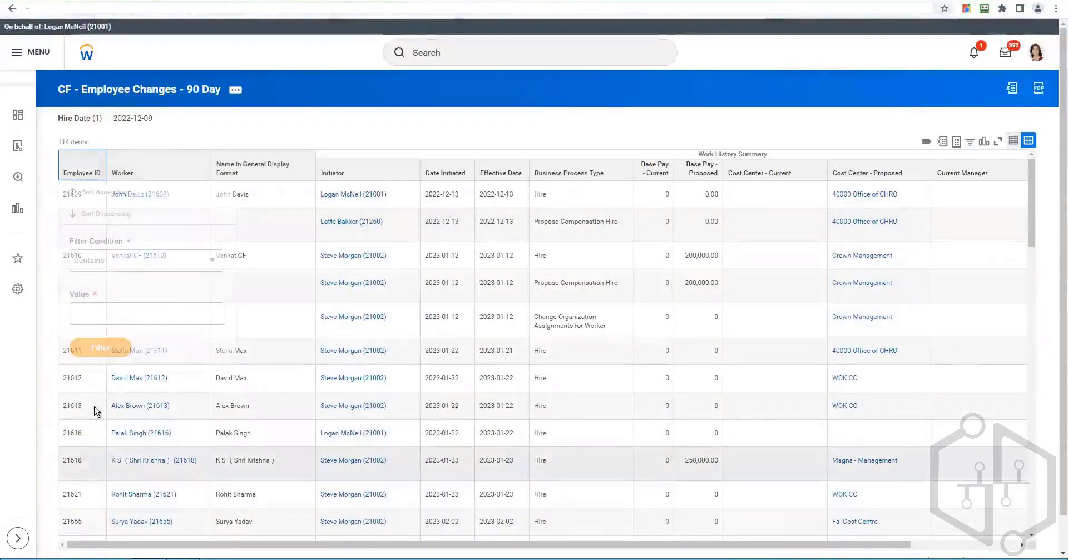
left_click(118, 313)
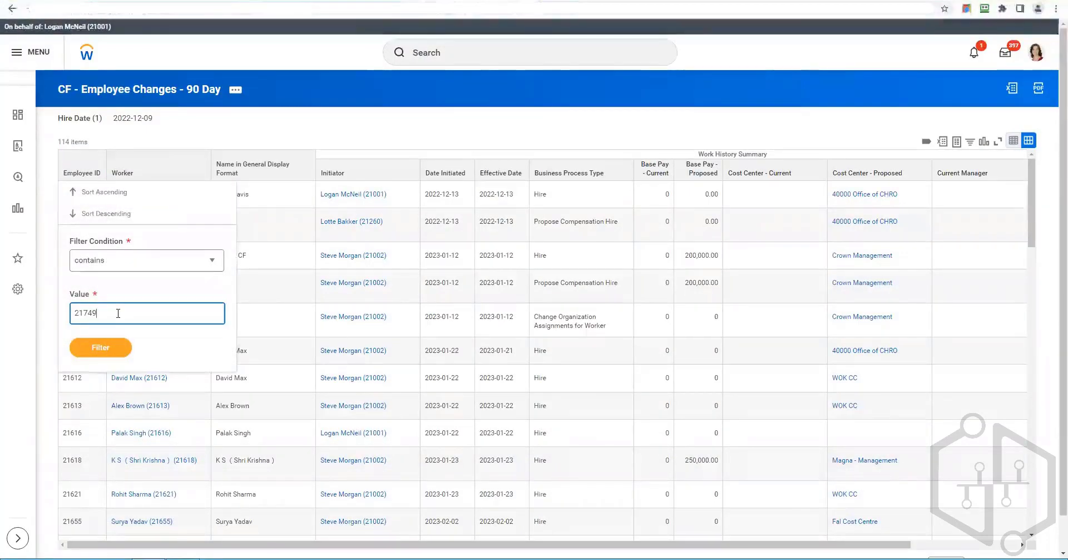
left_click(116, 345)
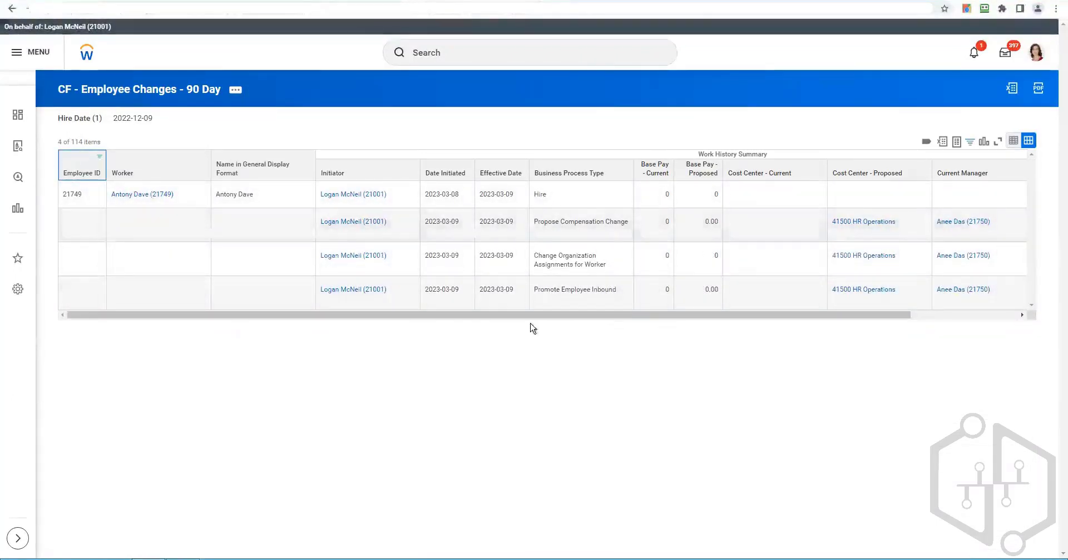
left_click_drag(646, 315, 712, 327)
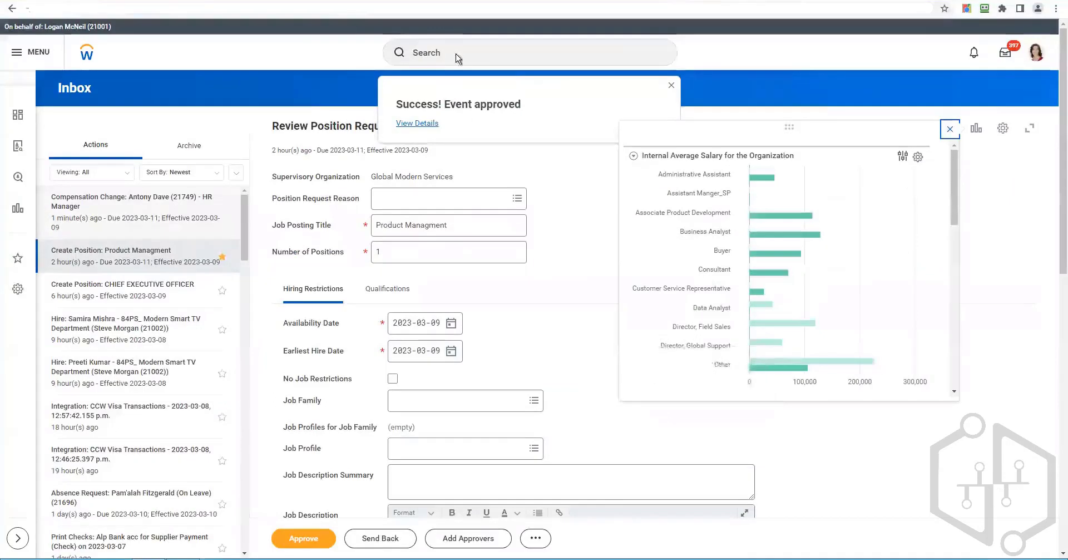
- Search for the promoted worker by employee ID and examine the total base pay in the profile's compensation totals
left_click(458, 58)
type("21749")
key("Return")
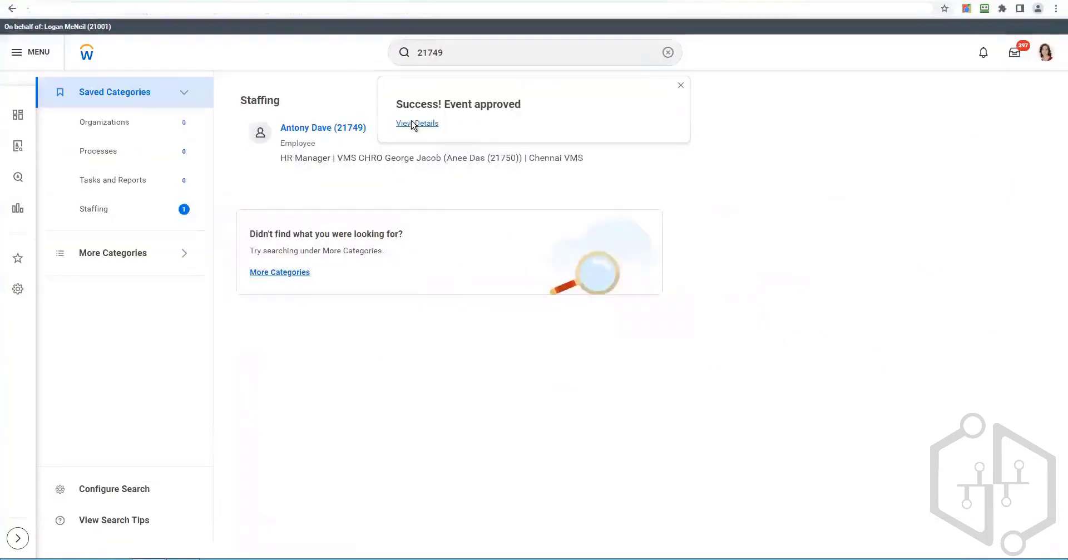
left_click(333, 132)
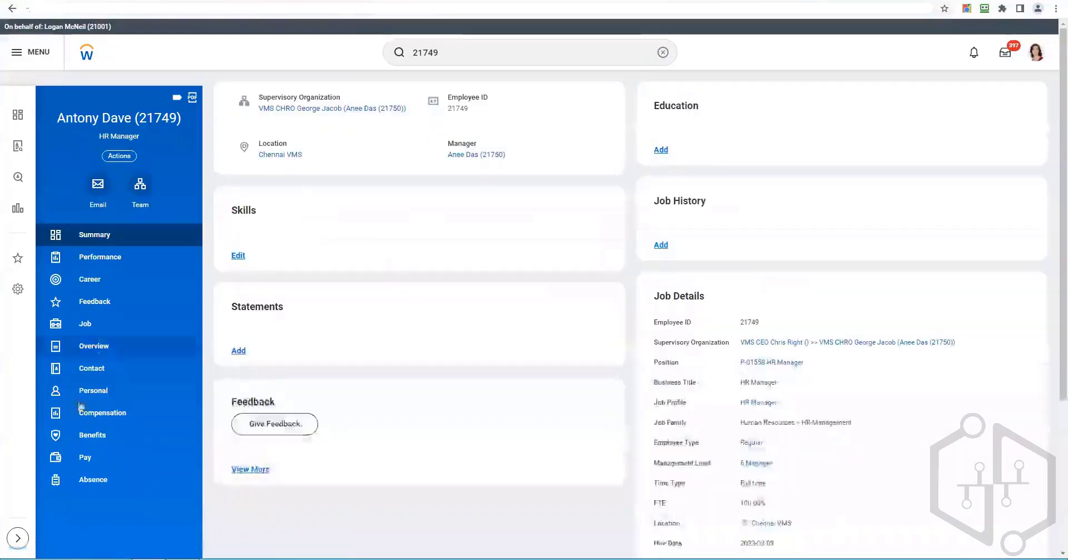
left_click(106, 415)
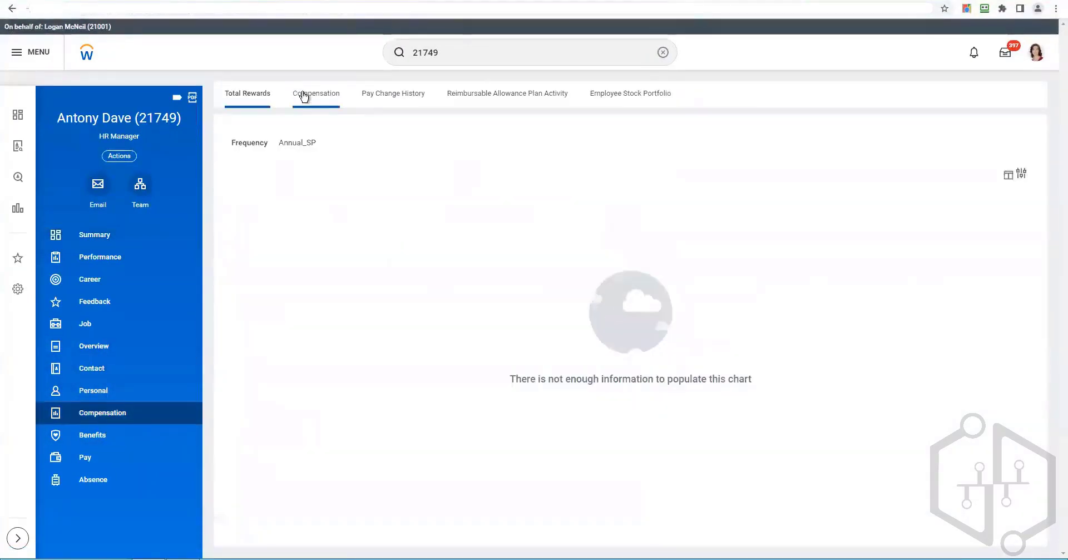
left_click(303, 93)
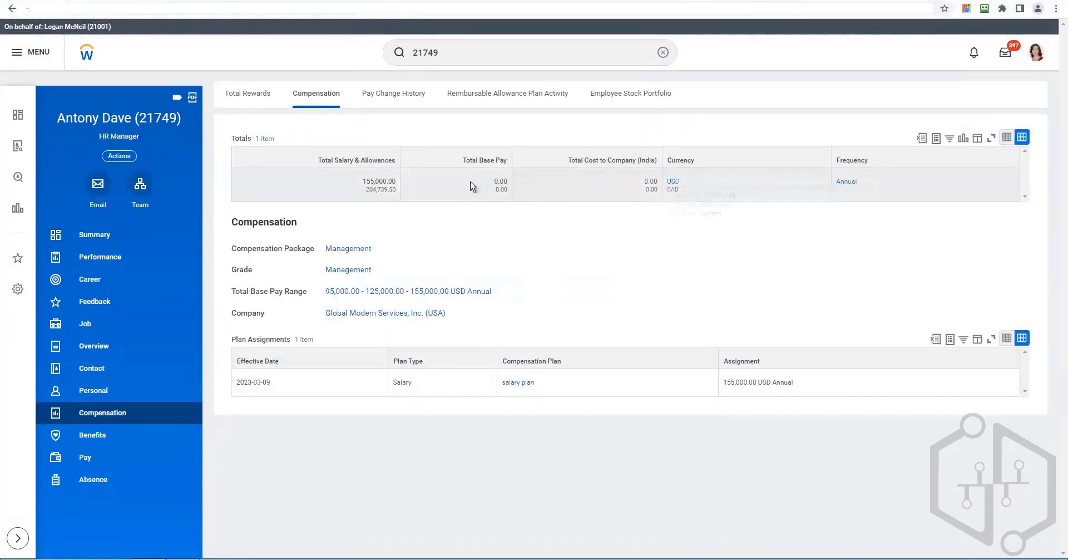
left_click_drag(888, 193, 500, 195)
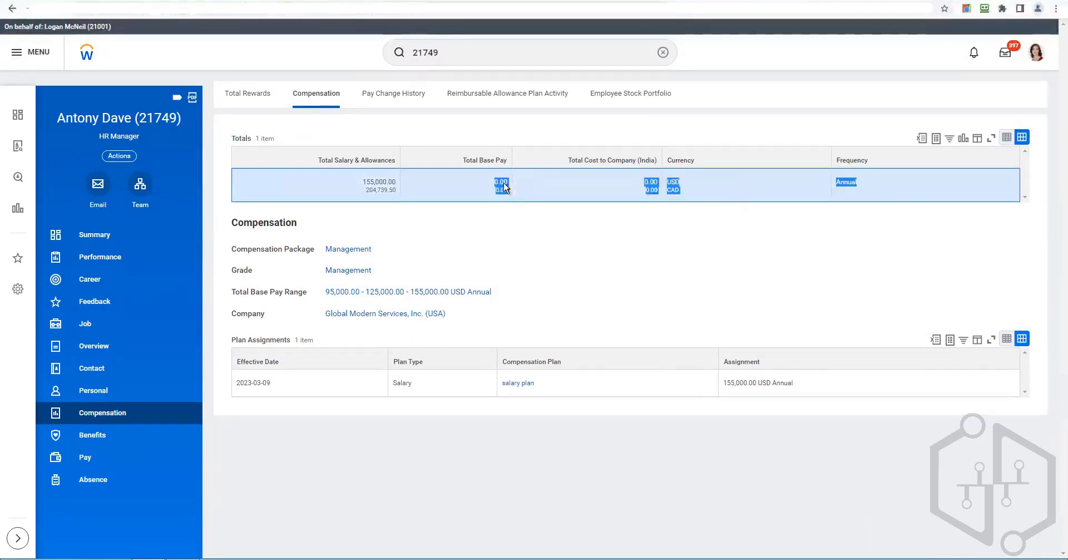
- View the worker history in the promoted worker's job section and start a correction of the completed Promotion process
left_click(82, 325)
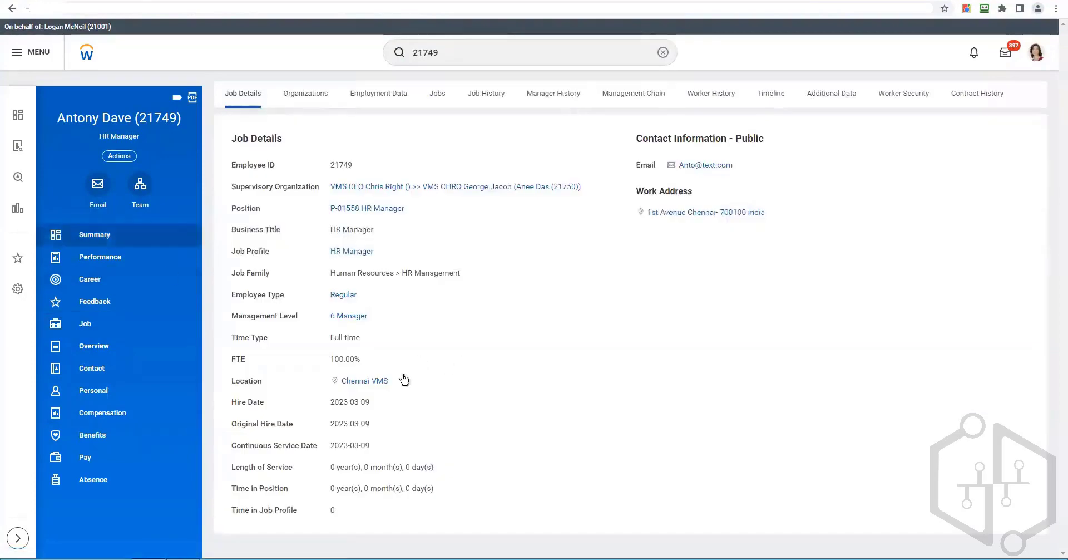
left_click(99, 390)
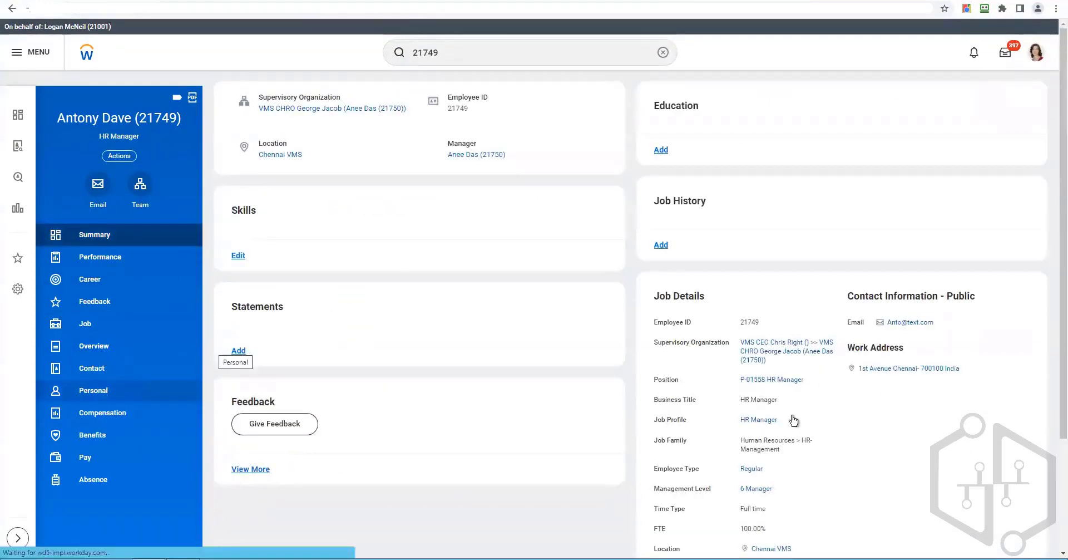
scroll(759, 444, "down", 2)
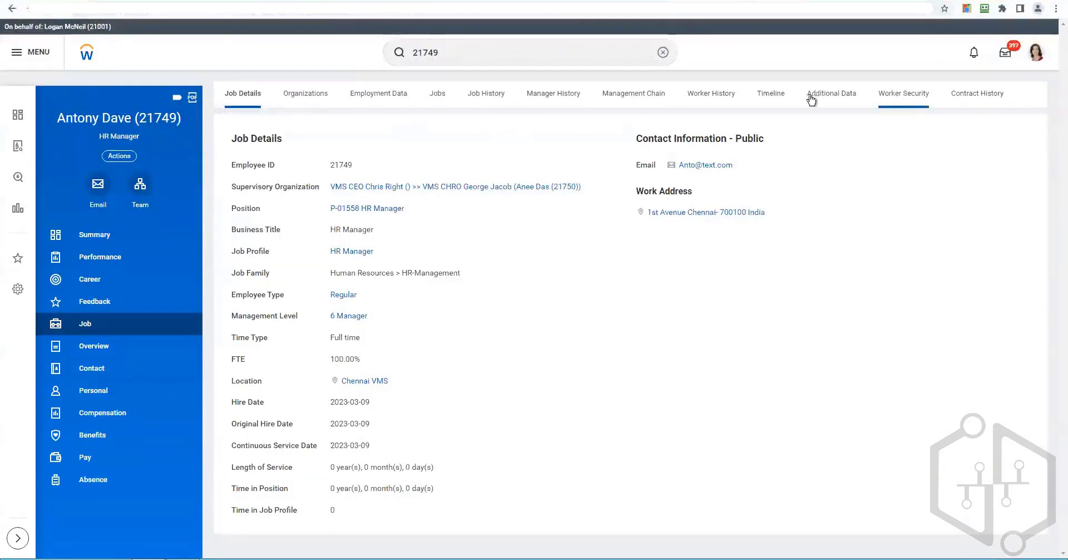
left_click(710, 97)
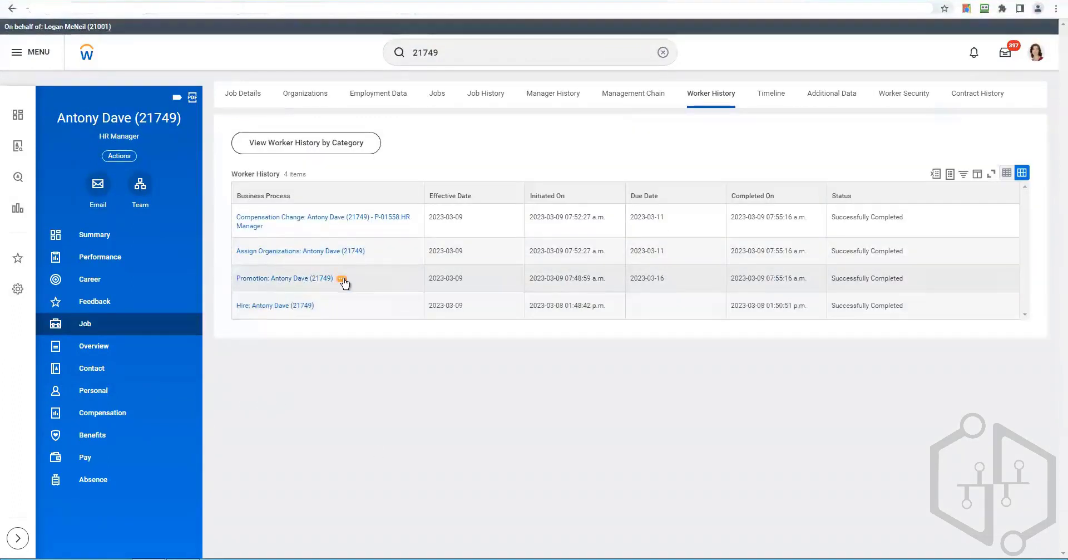
left_click(342, 279)
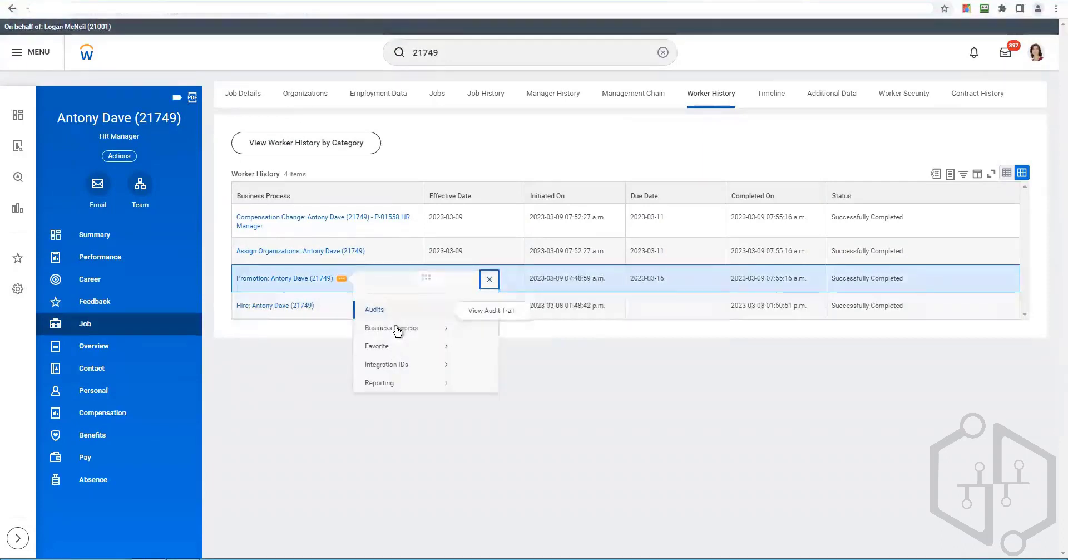
mouse_move(428, 340)
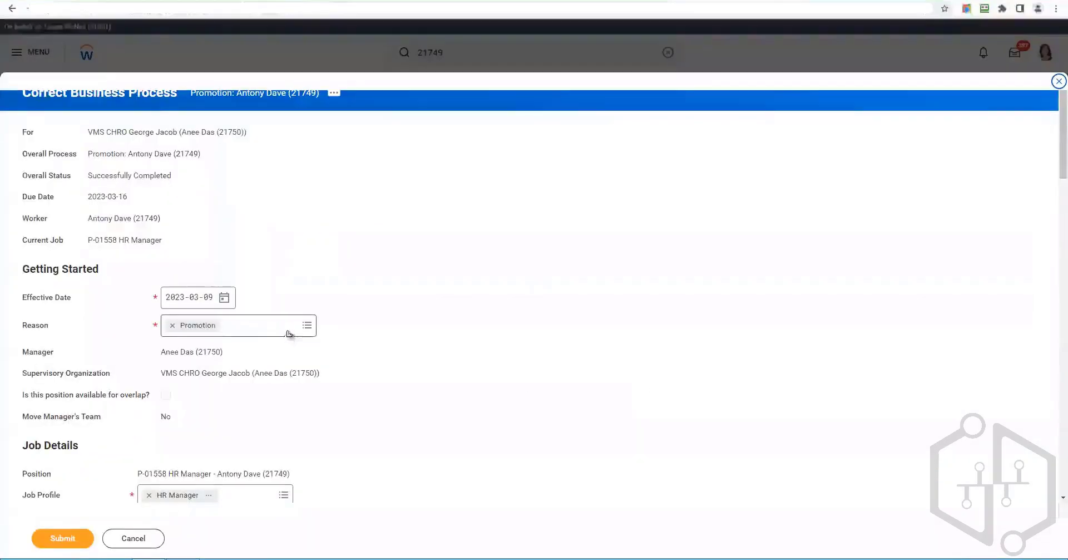
- Change the location in the promotion's job details to Dallas
scroll(289, 334, "down", 5)
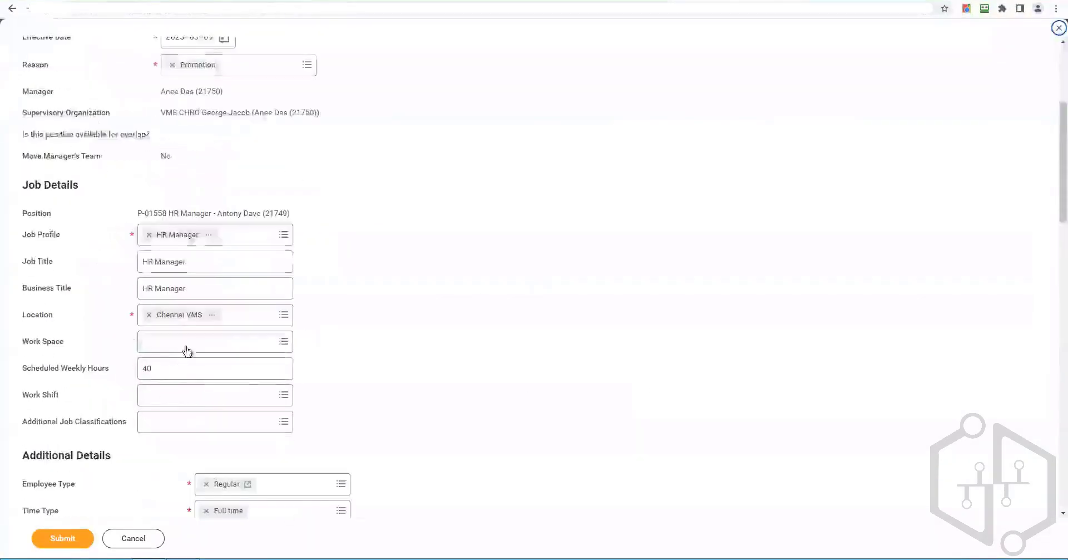
left_click(239, 321)
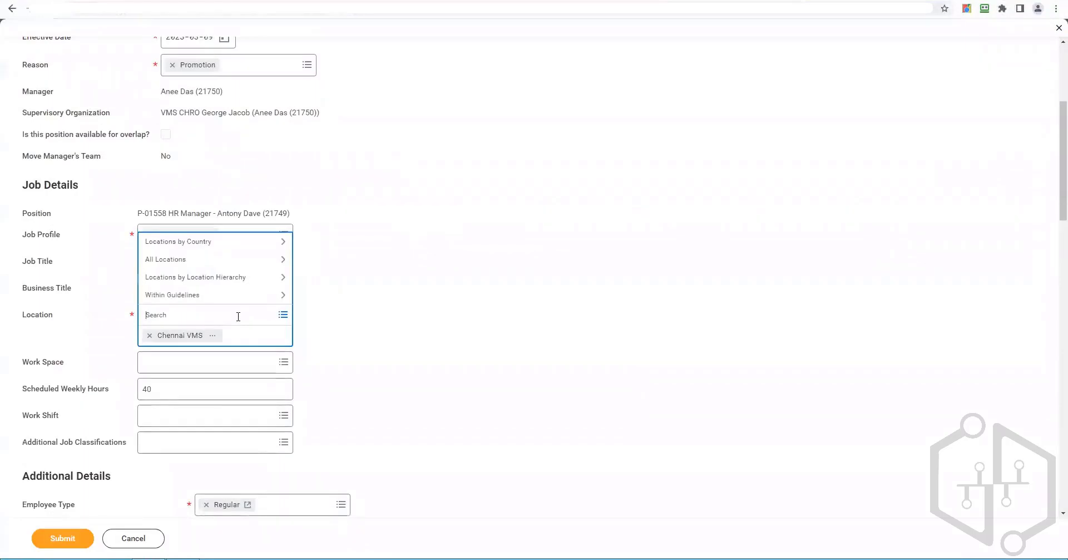
key("Return")
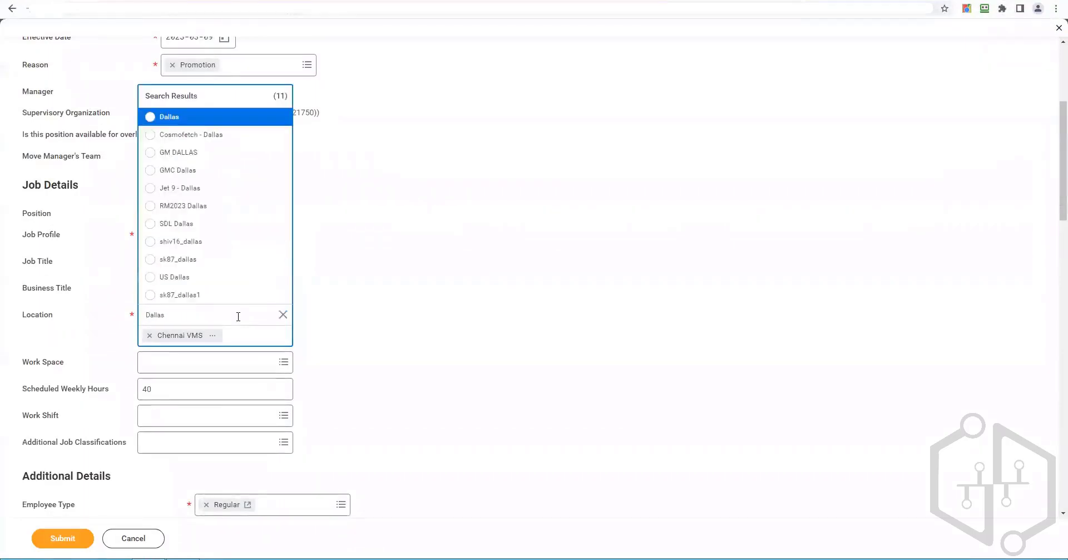
left_click(172, 117)
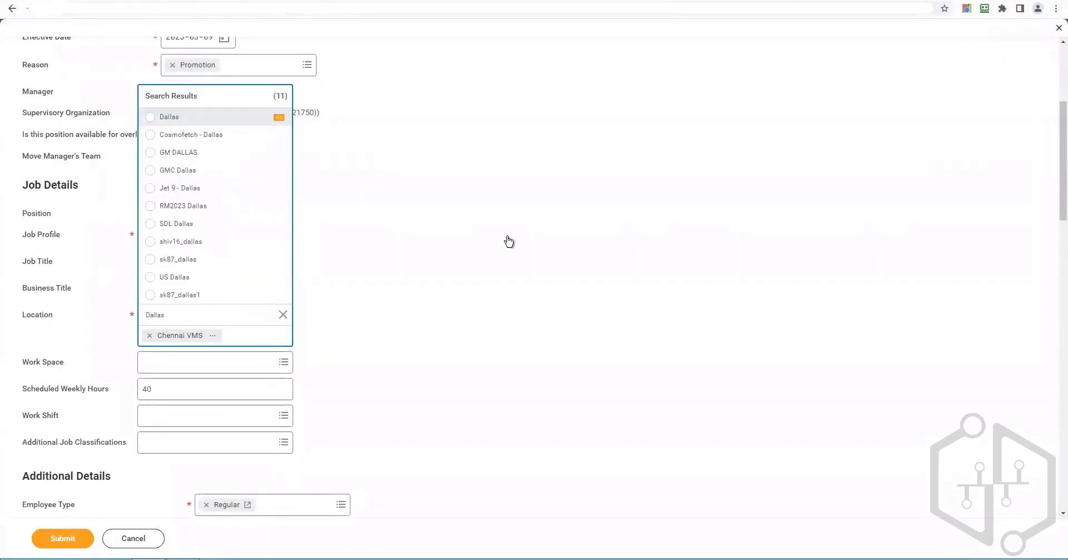
- Submit the promotion correction with the comment "location correction"
left_click(63, 535)
scroll(262, 429, "down", 5)
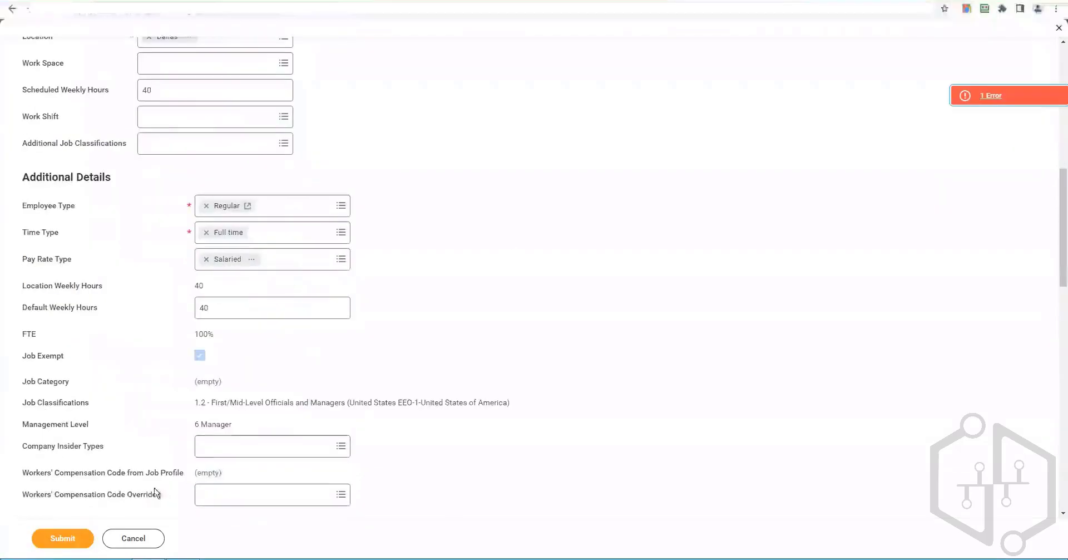
scroll(211, 384, "down", 8)
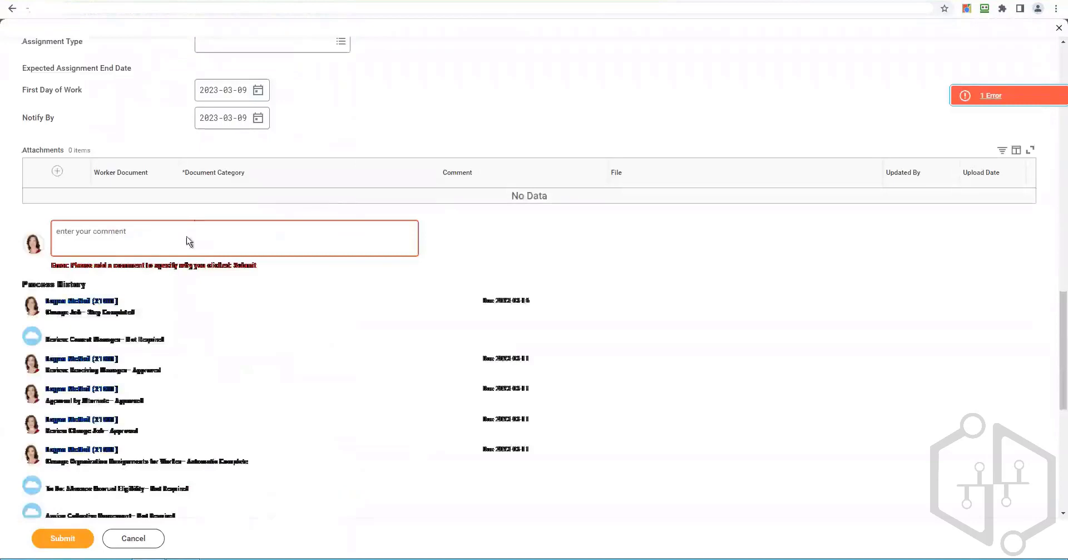
left_click(187, 236)
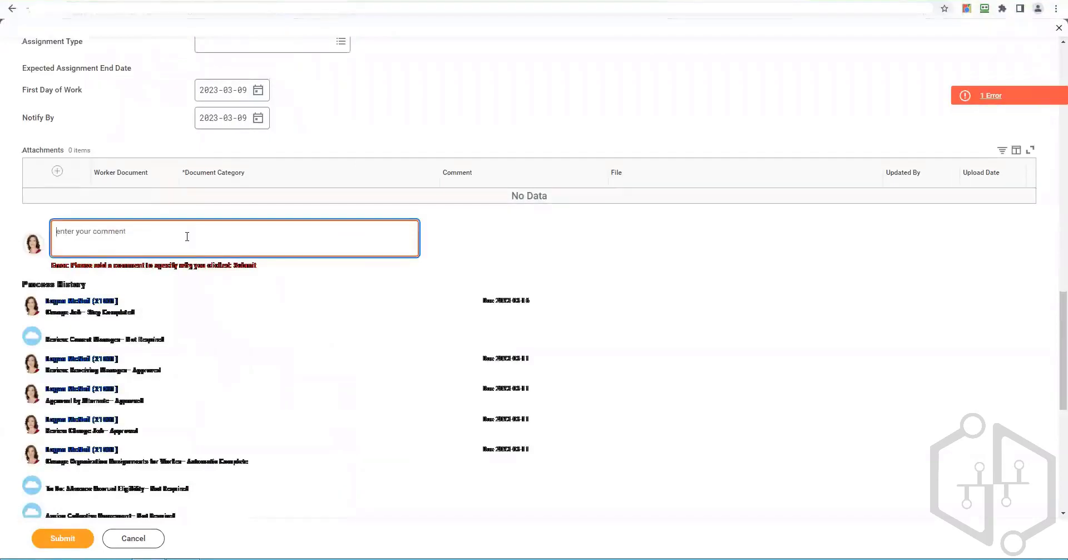
type("location correction")
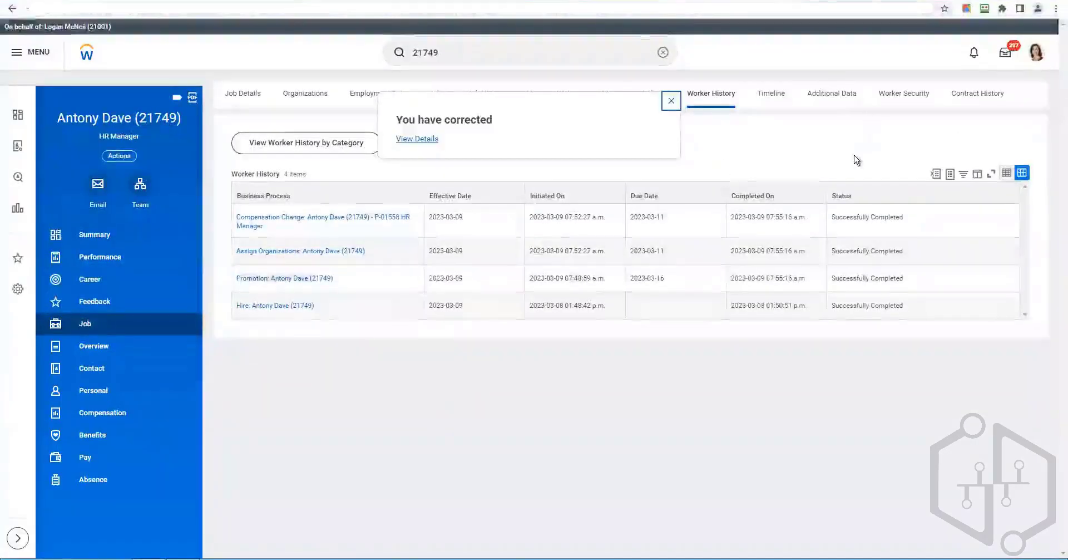
- Refresh the worker's profile and examine the total base pay and plan assignments in the compensation section
key("F5")
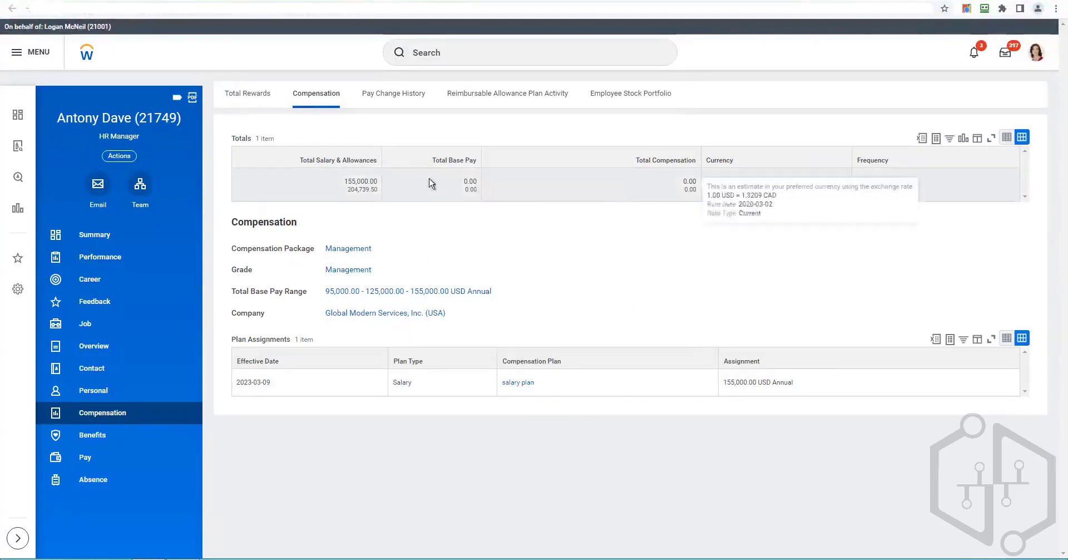
mouse_move(495, 189)
key("ctrl+a")
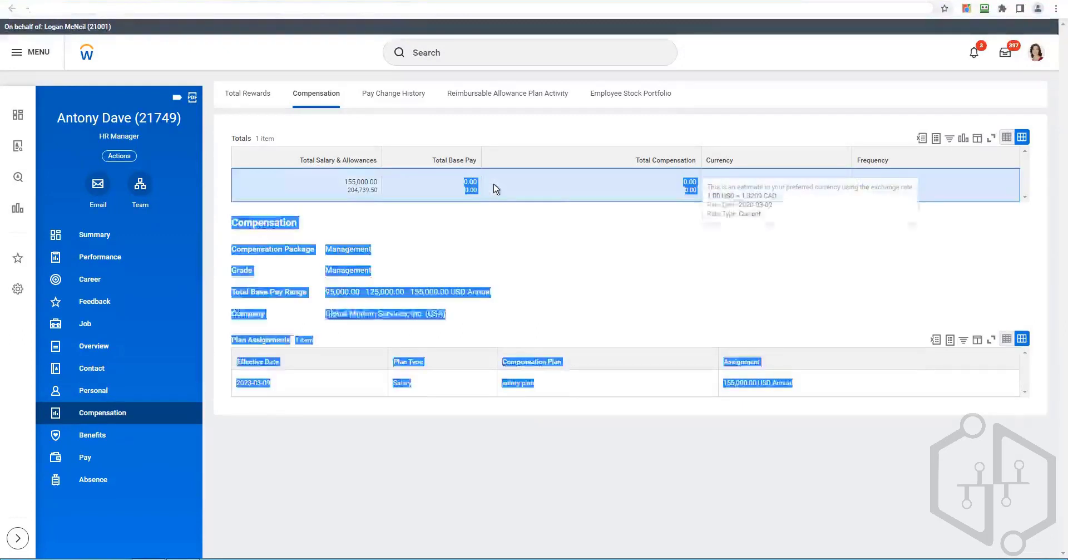
left_click(598, 304)
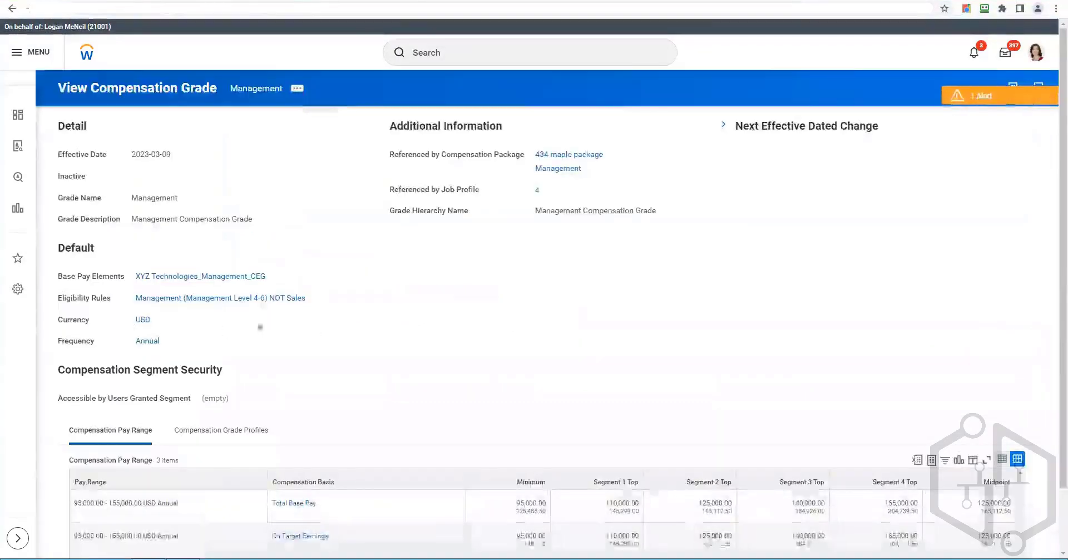
- Examine the Management grade's pay ranges and the full list of compensation profiles referencing its base pay element XYZ Technologies_Management_CEG
scroll(269, 317, "down", 1)
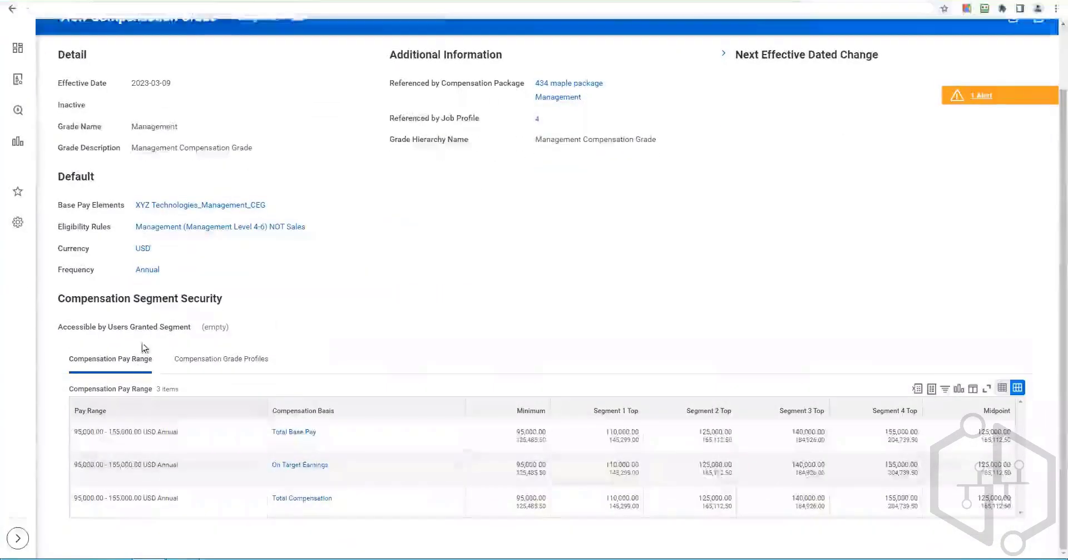
left_click(152, 206)
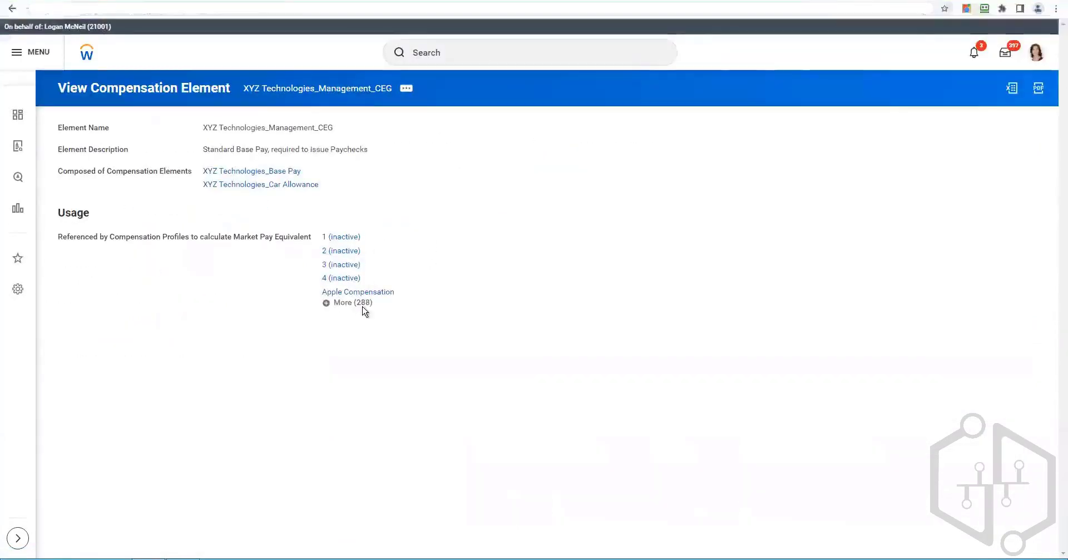
left_click(364, 307)
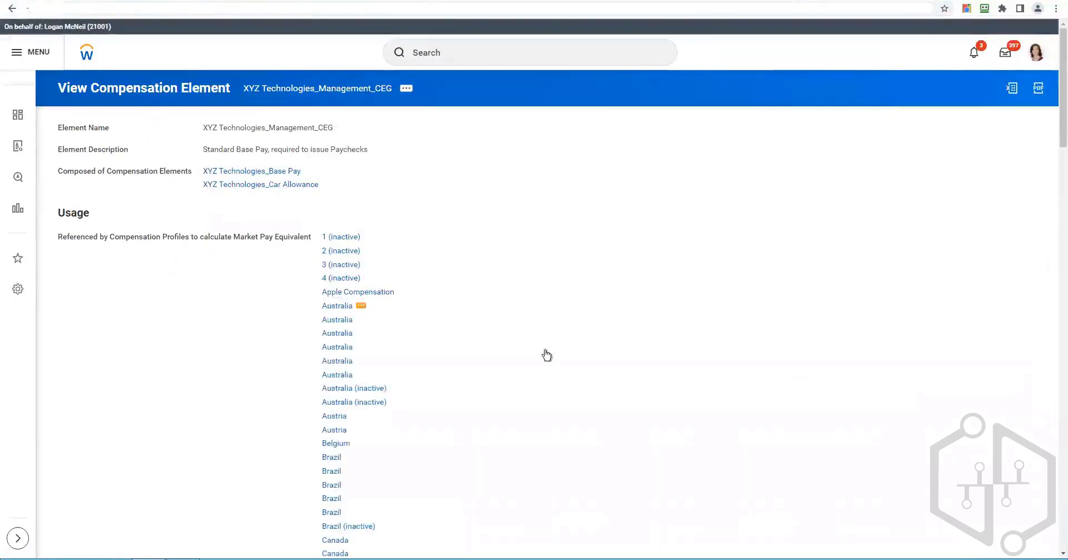
scroll(372, 467, "down", 20)
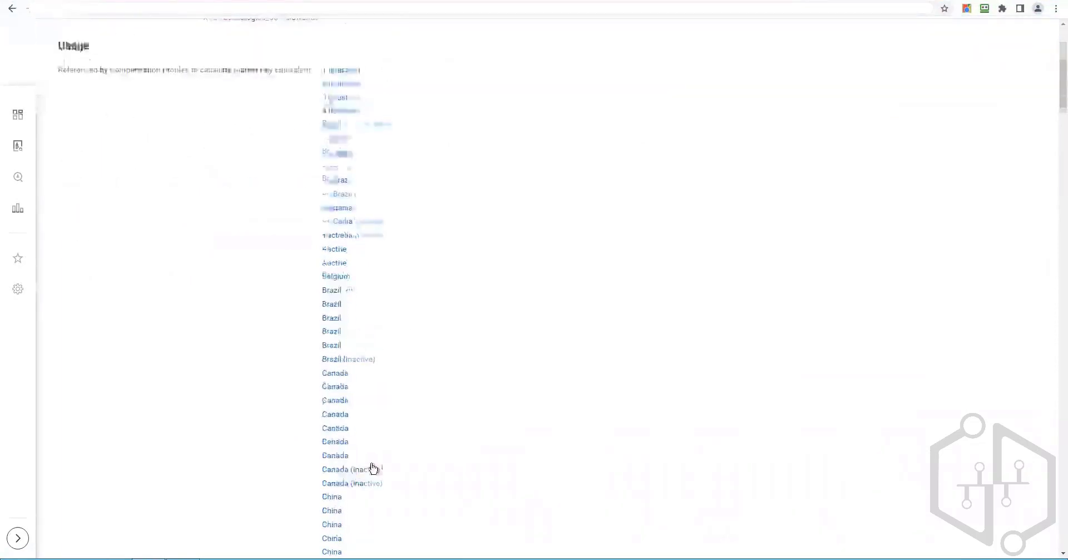
scroll(384, 459, "down", 20)
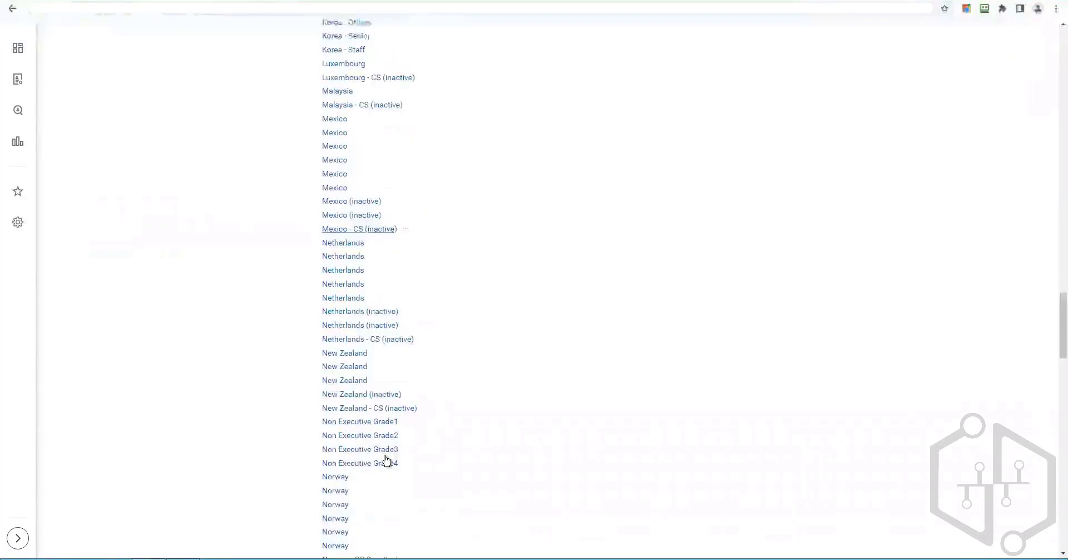
scroll(386, 460, "down", 2)
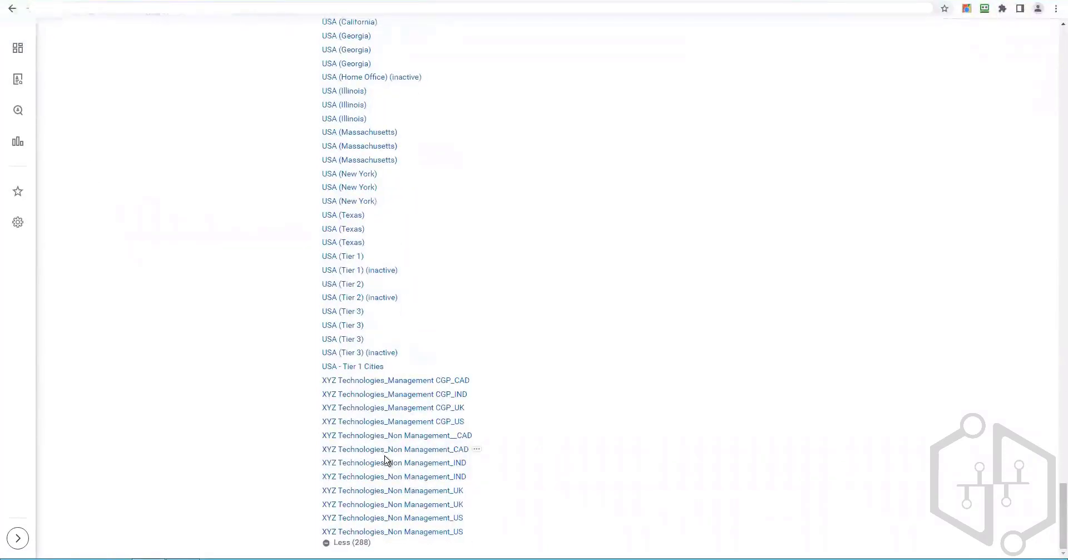
scroll(410, 261, "up", 10)
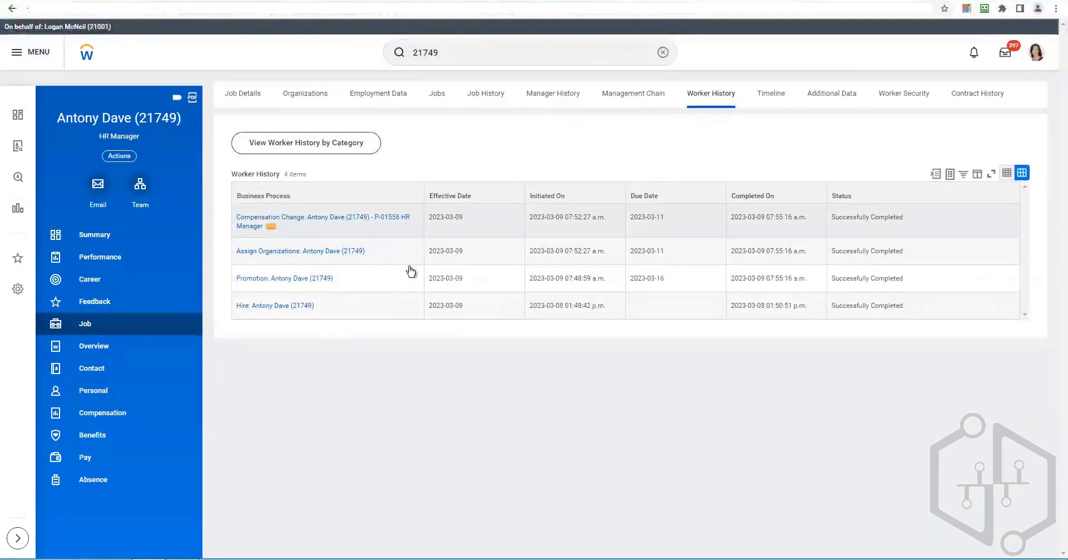
- Start a correction of the completed Compensation Change process in the worker history
left_click(271, 225)
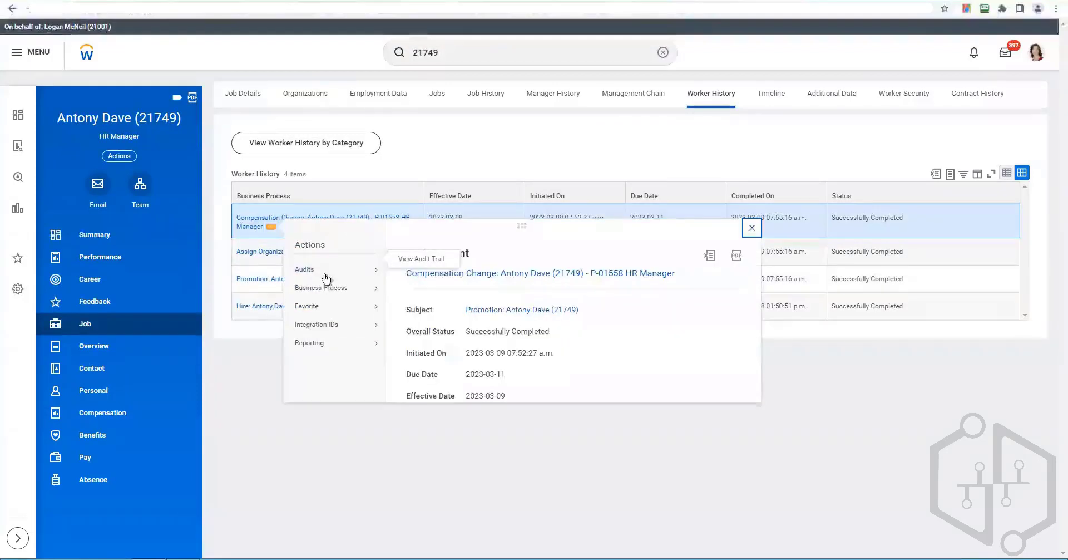
mouse_move(327, 287)
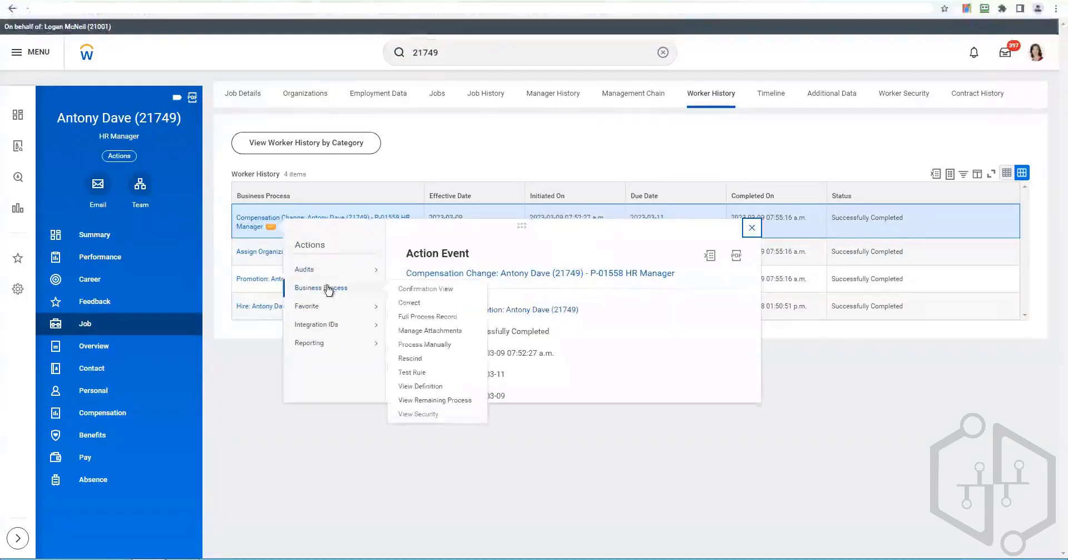
left_click(440, 306)
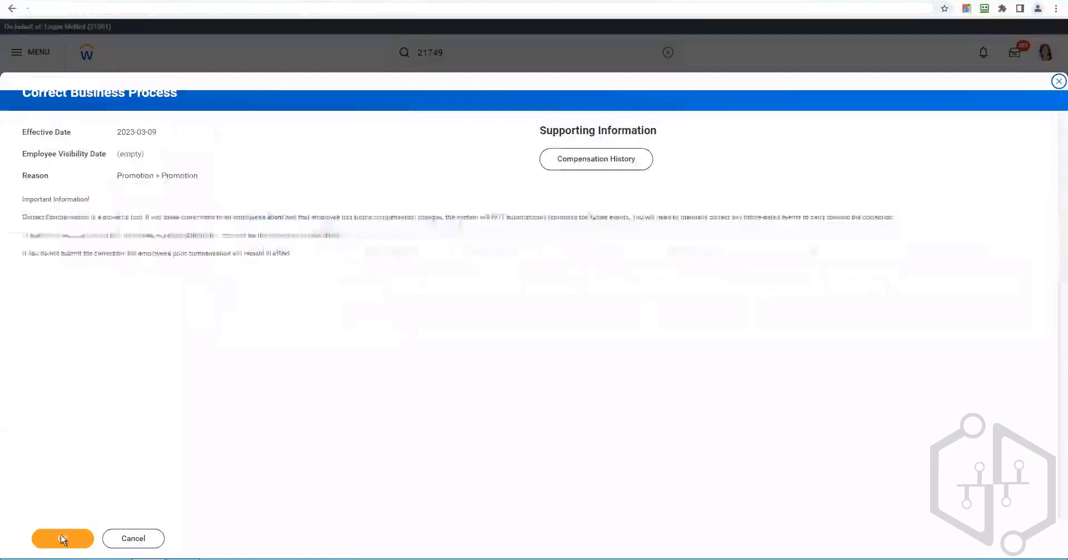
left_click(61, 538)
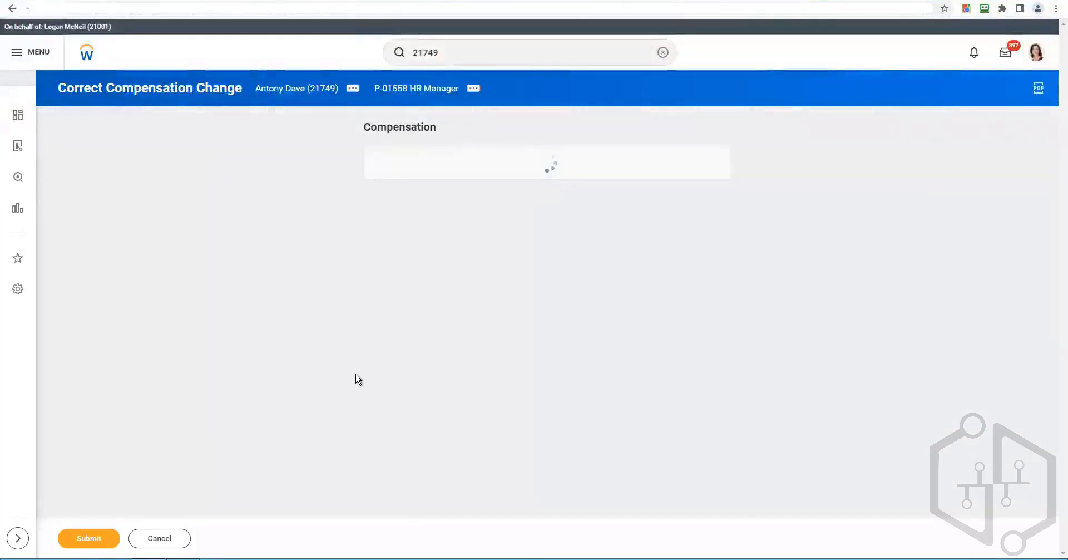
- Set the grade profile in the compensation guidelines to USA (Texas)
scroll(438, 402, "down", 4)
scroll(439, 401, "down", 1)
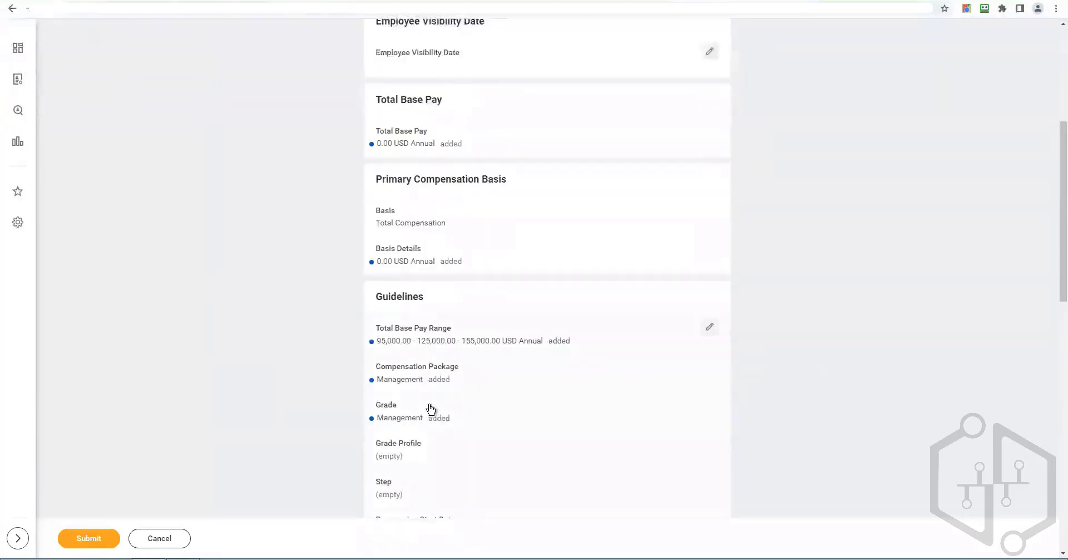
left_click(465, 446)
scroll(489, 436, "down", 3)
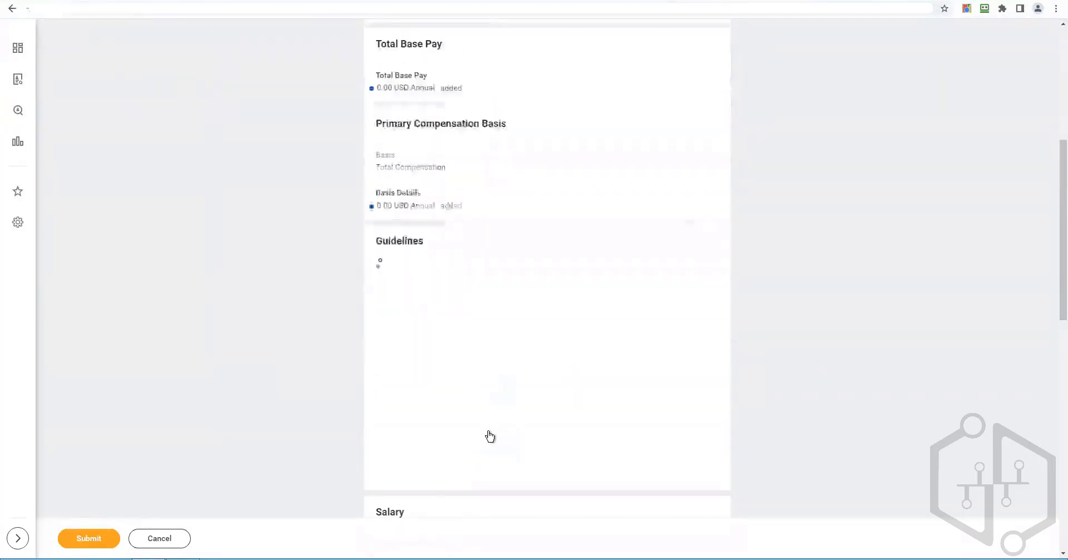
left_click(443, 323)
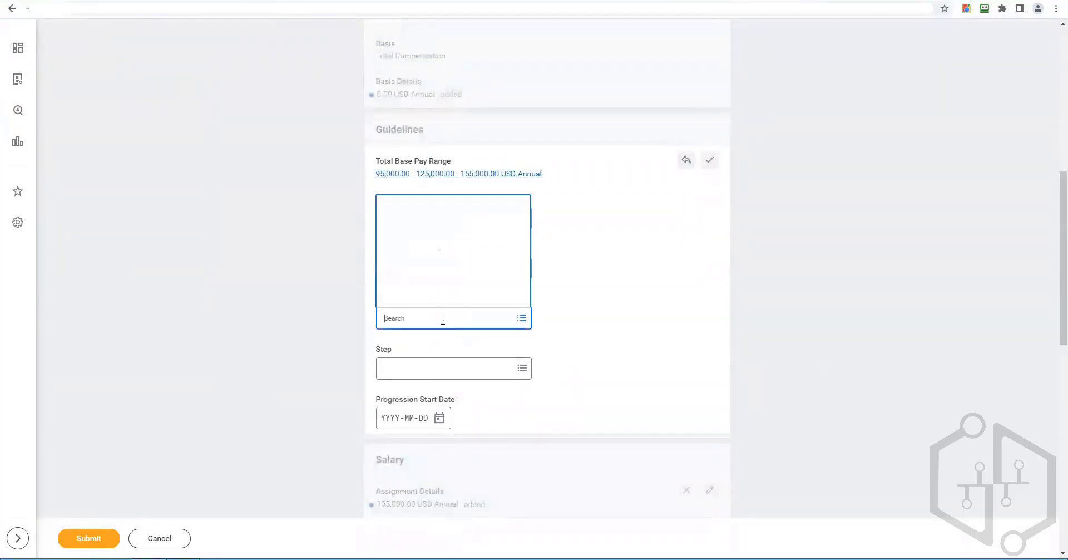
key("Return")
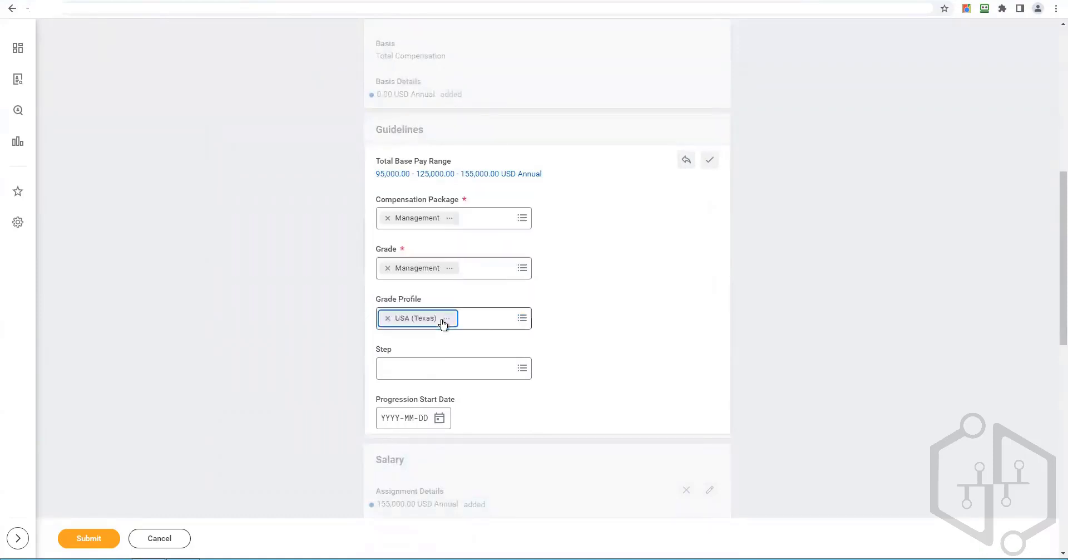
scroll(275, 417, "down", 10)
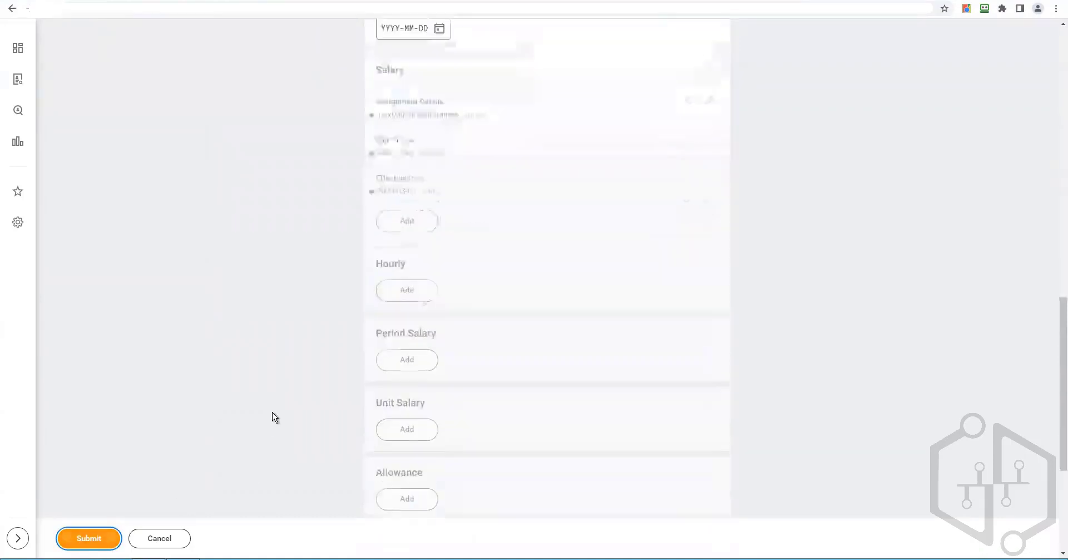
- Submit the compensation change correction with the comment "Greade profile add"
left_click(268, 462)
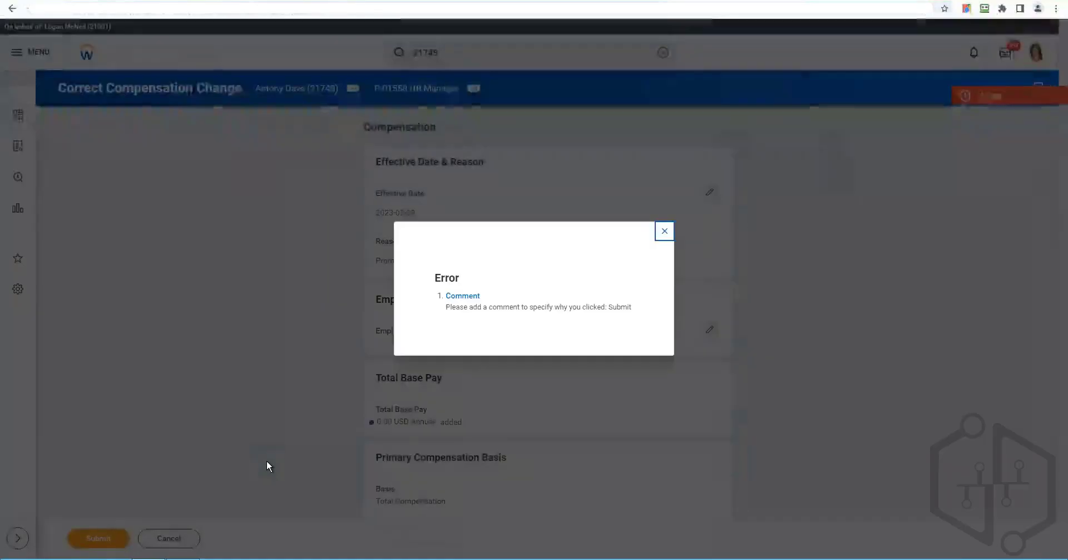
left_click(665, 232)
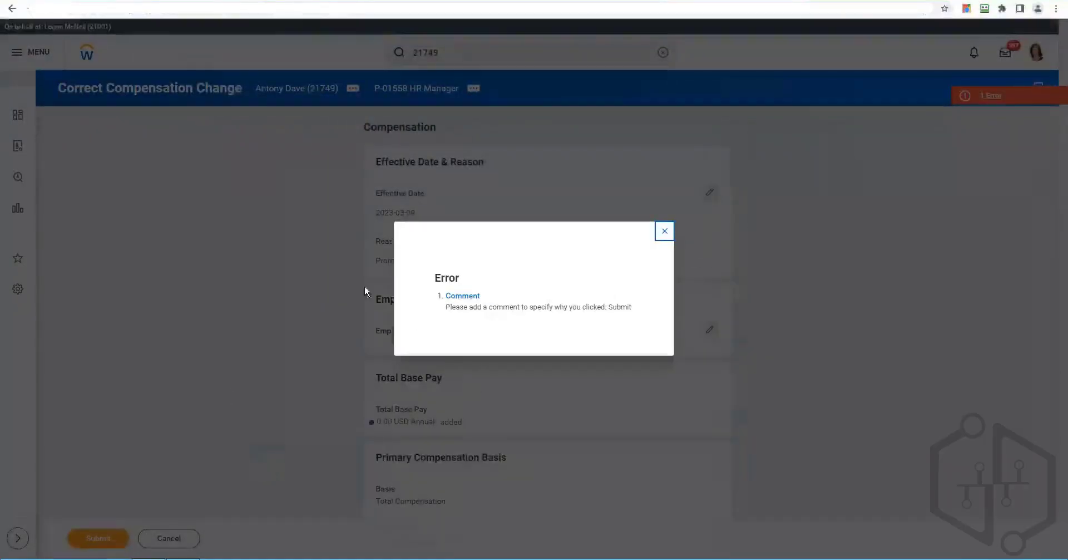
scroll(295, 305, "down", 10)
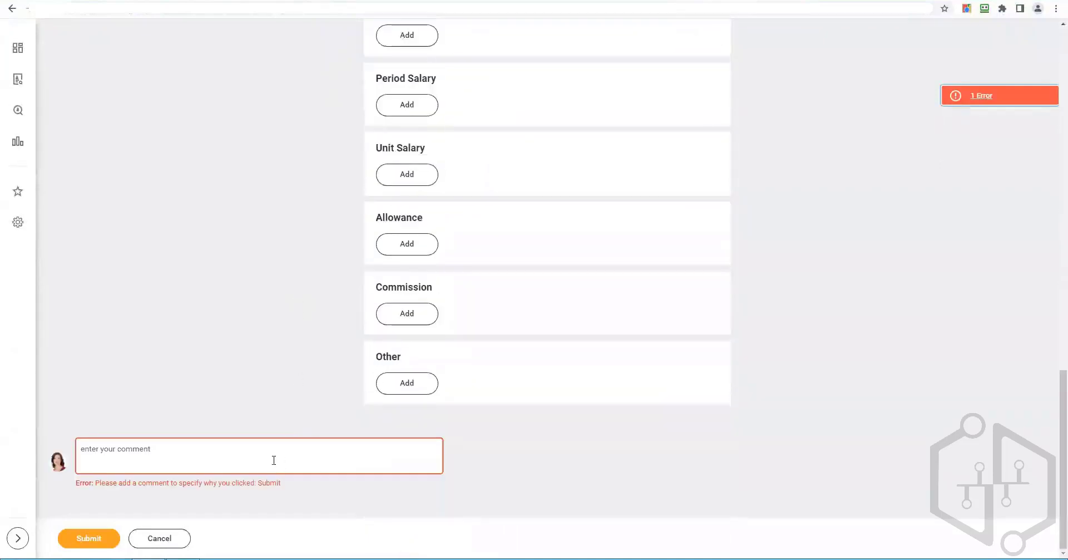
left_click(274, 459)
type("reade profile add")
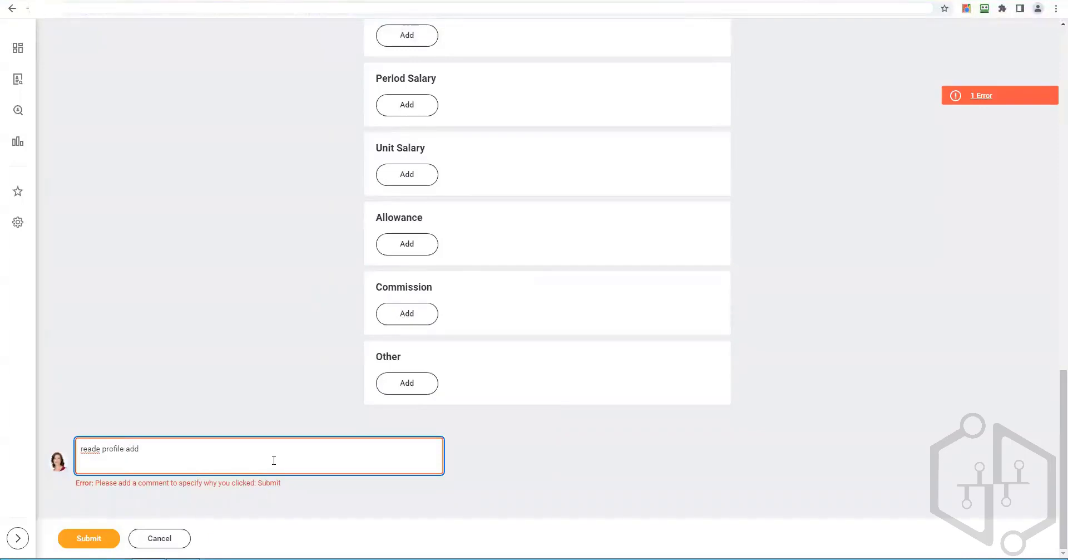
type("G")
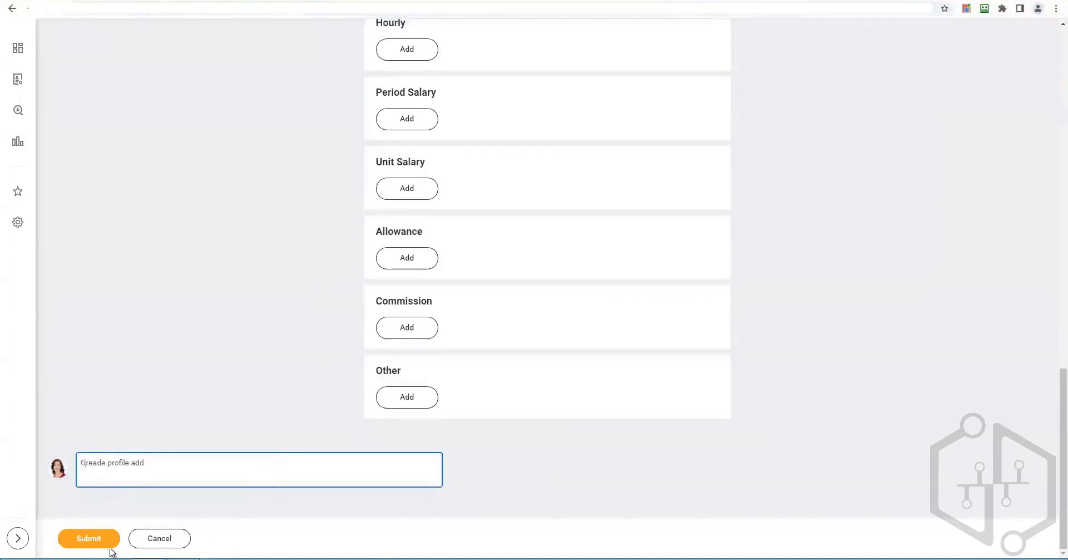
left_click(110, 547)
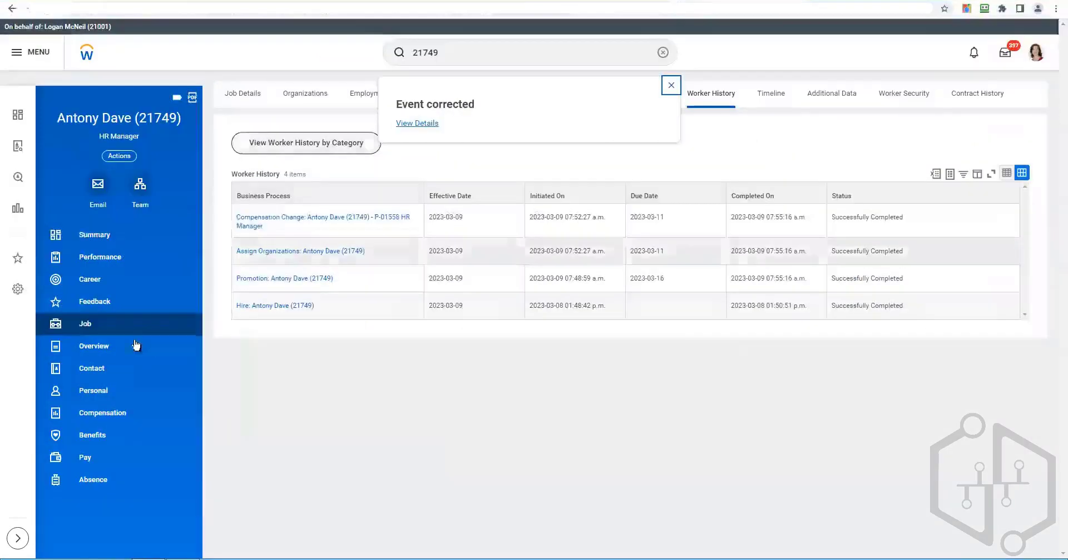
- Reload the worker's compensation details and examine the total base pay, grade profile and base pay range
left_click(103, 324)
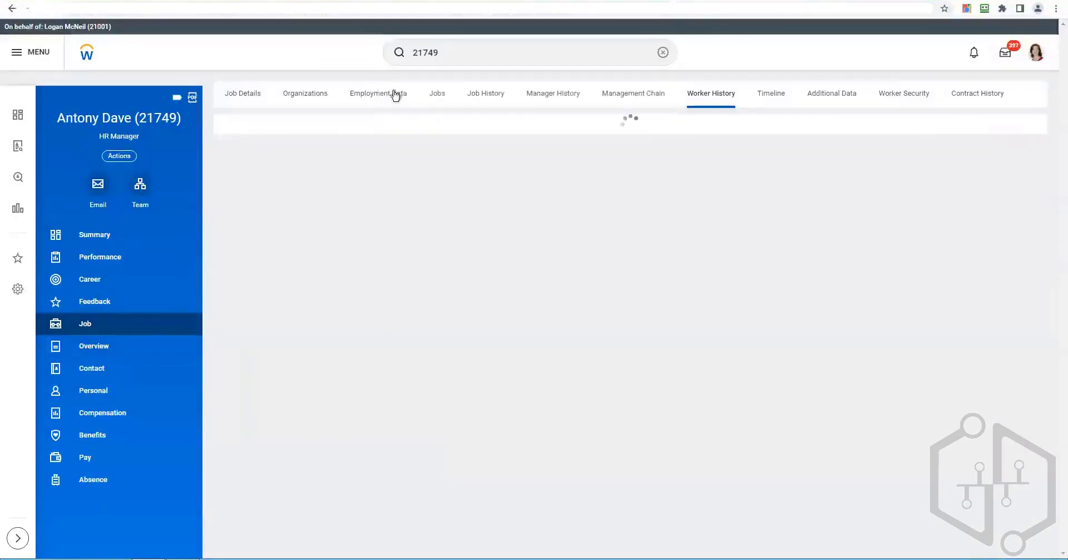
left_click(114, 413)
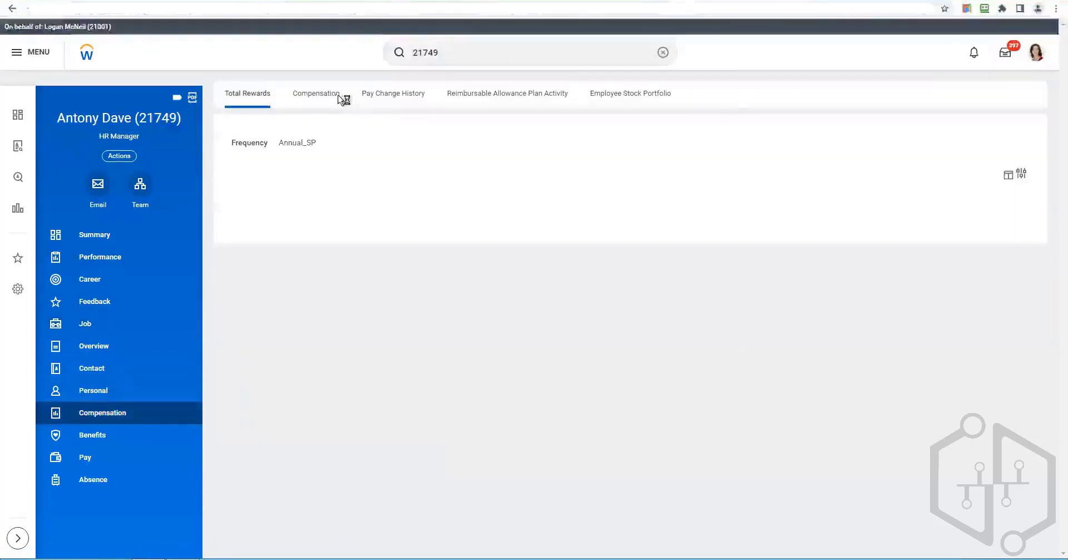
left_click(315, 94)
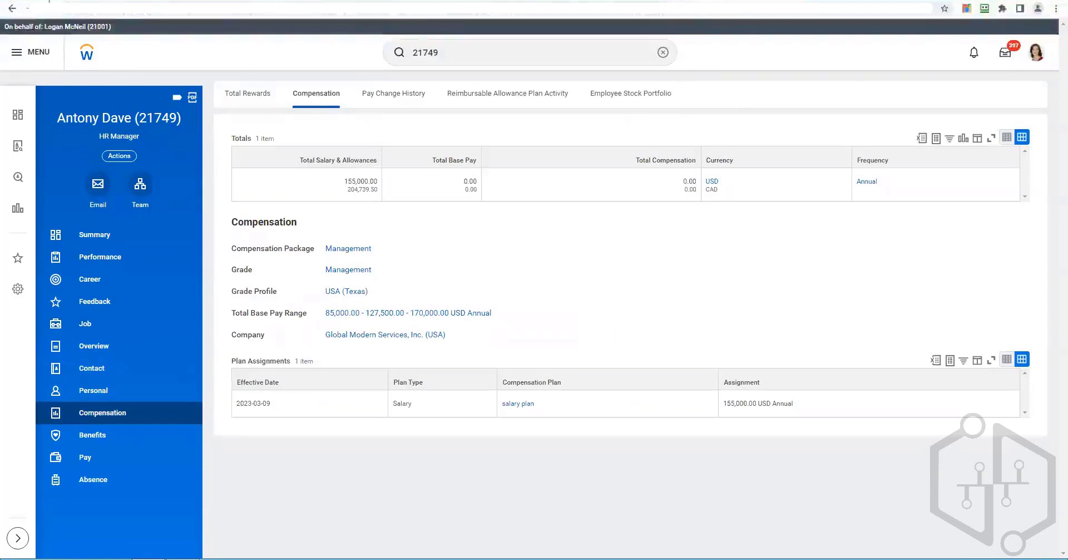
key("F5")
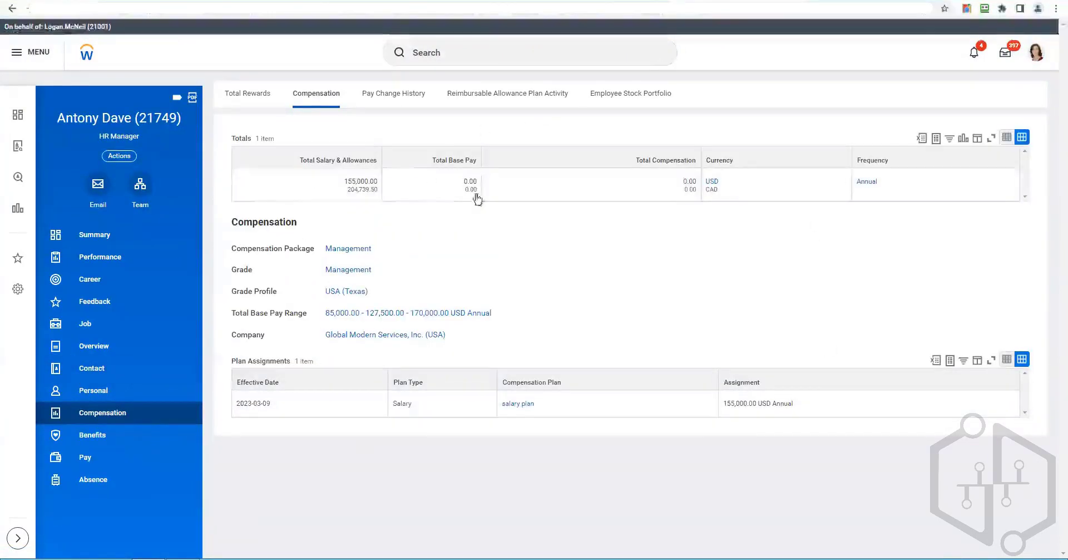
left_click_drag(417, 183, 401, 269)
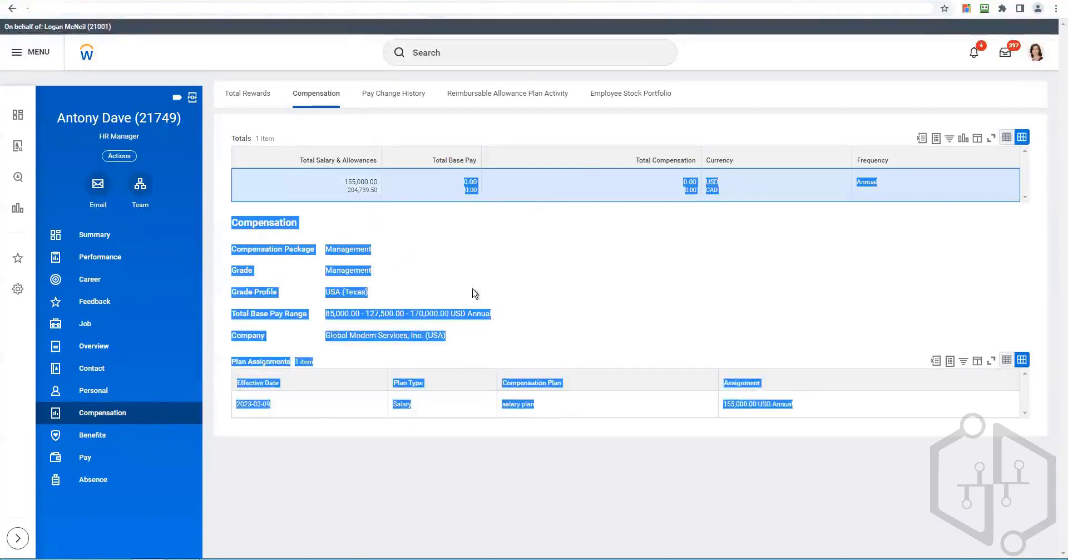
left_click(366, 255)
mouse_move(362, 253)
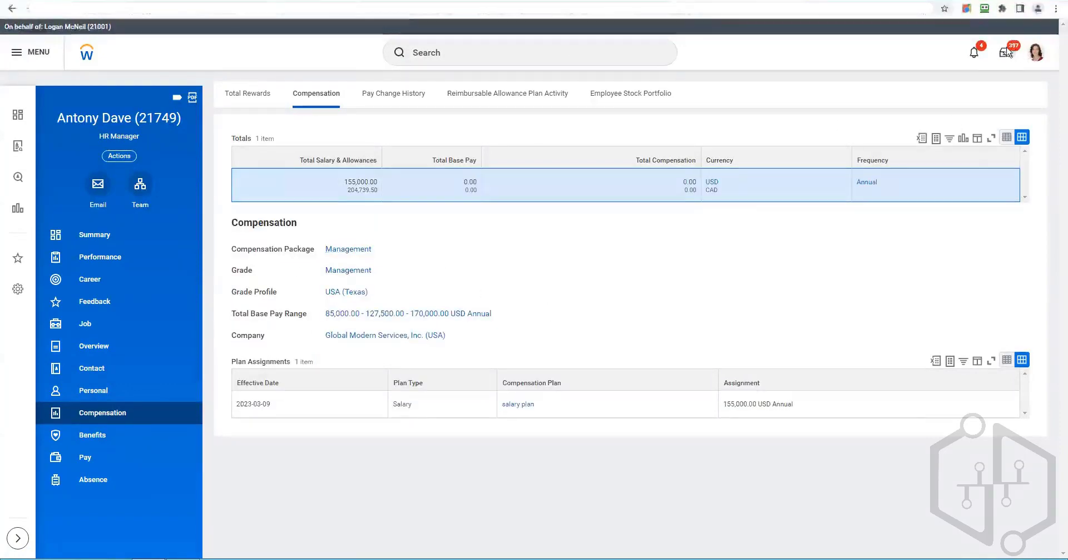
- Open the signed-in worker's own profile and examine the total base pay in the compensation totals
left_click(1034, 63)
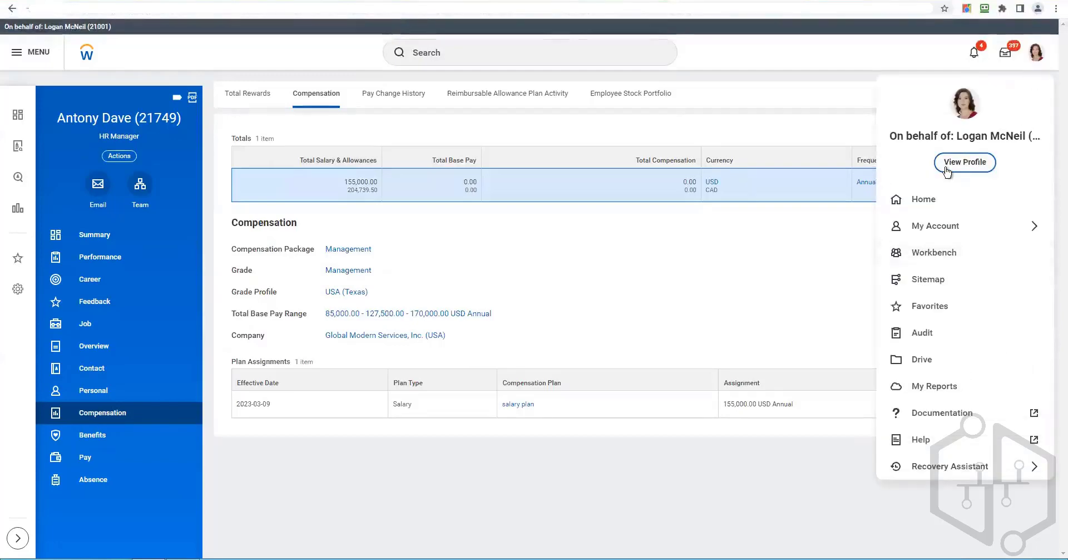
key("Escape")
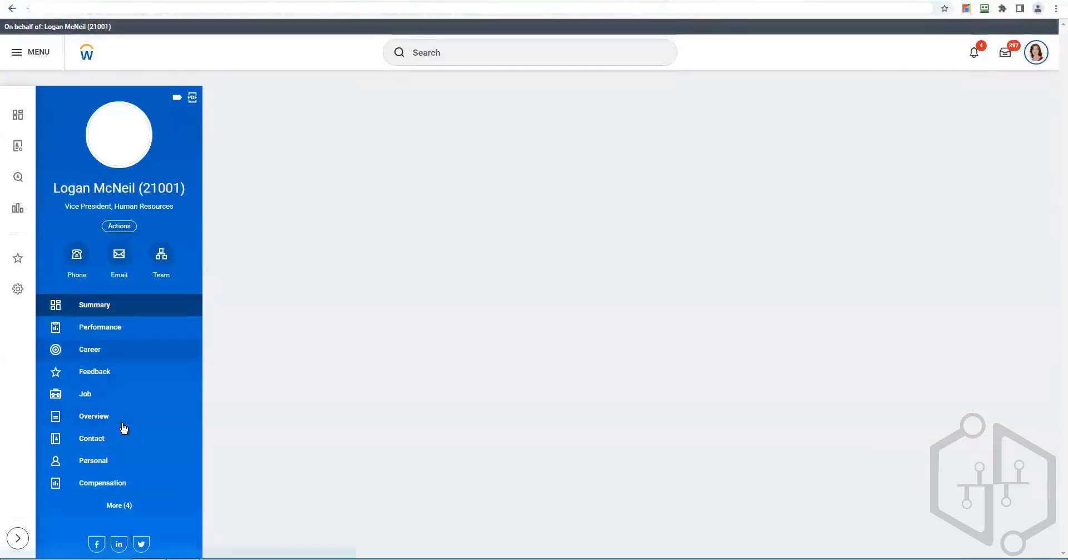
left_click(90, 482)
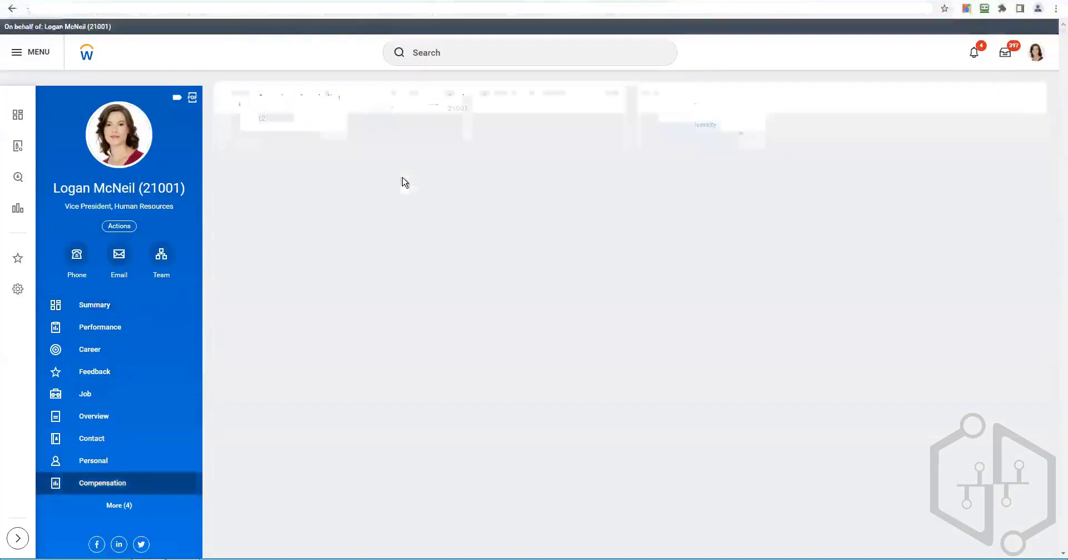
left_click(303, 94)
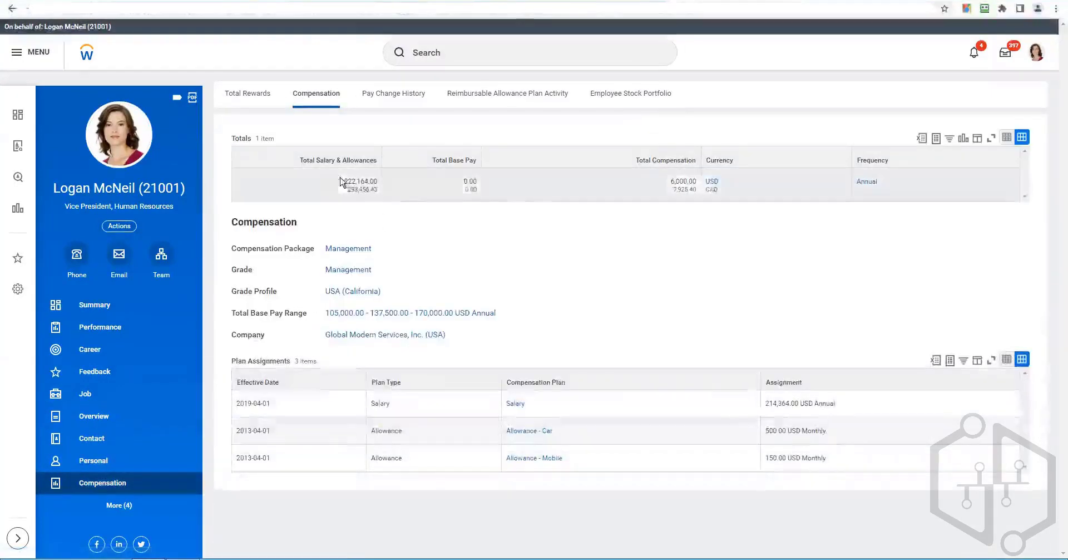
mouse_move(429, 194)
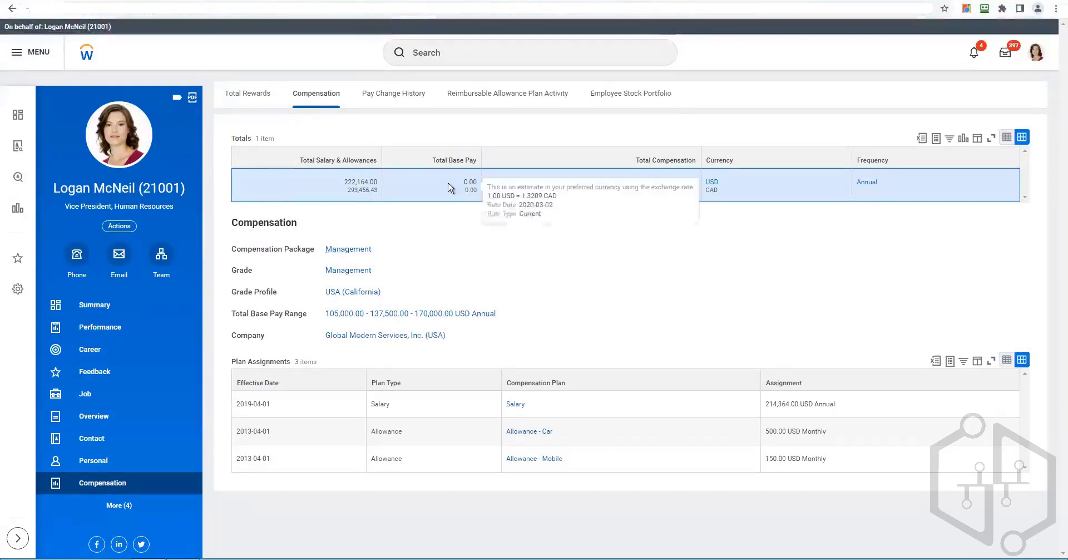
left_click_drag(494, 185, 459, 186)
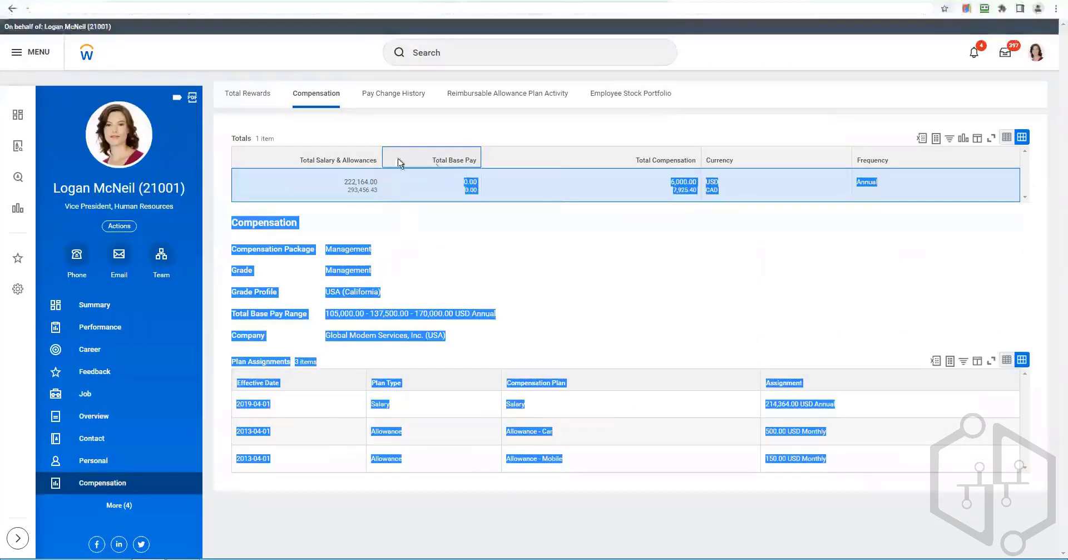
left_click(399, 161)
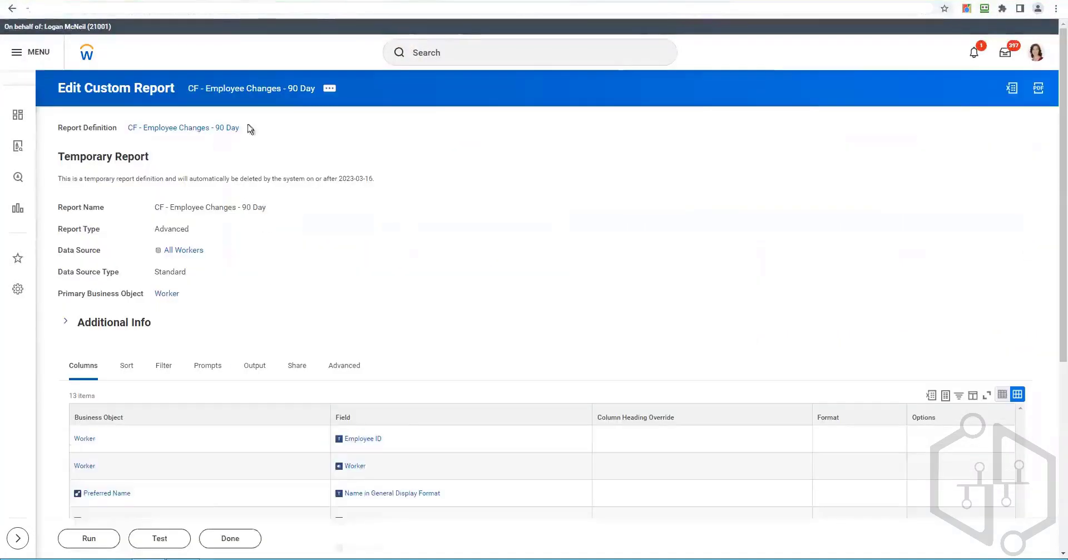
- Reopen the CF - Employee Changes - 90 Day custom report for editing at its column definitions
left_click(333, 89)
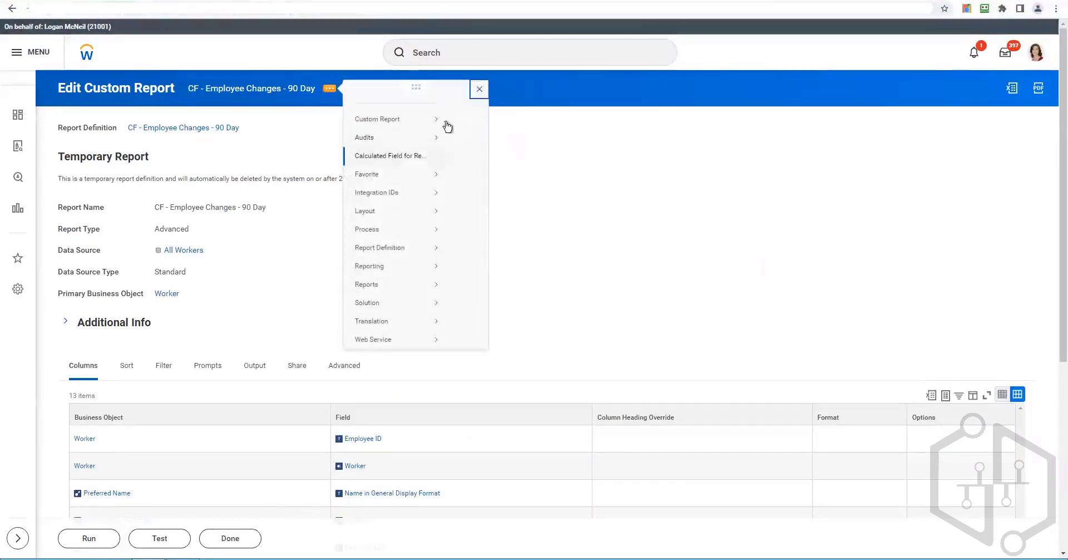
mouse_move(439, 129)
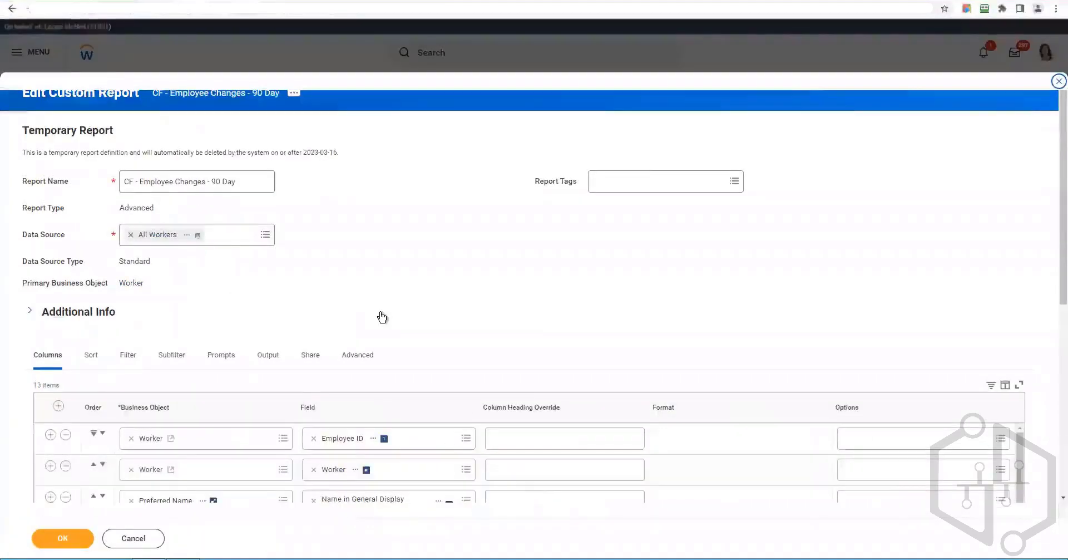
scroll(381, 317, "down", 6)
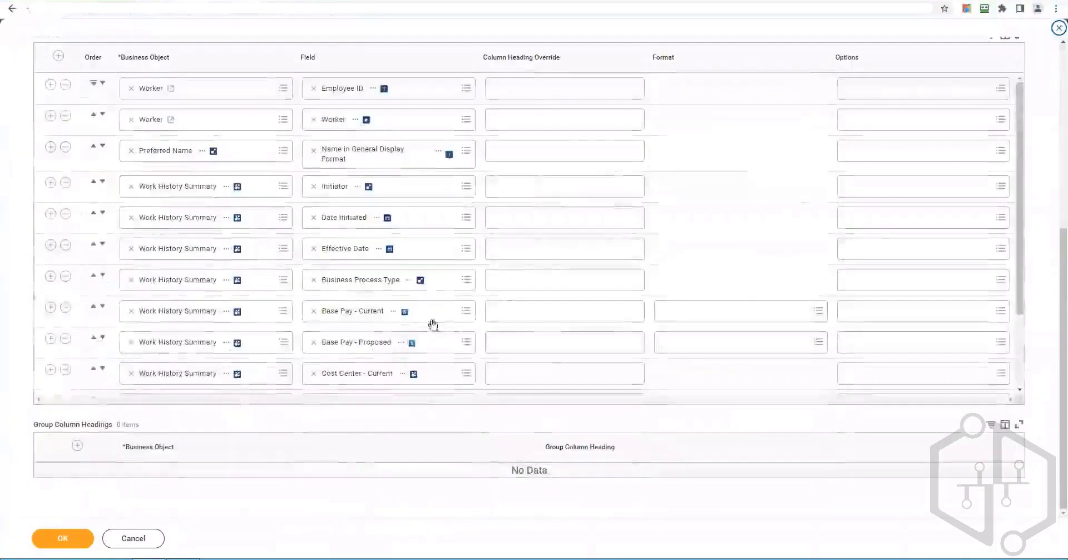
- Search the field choices of the Base Pay - Current column for "Sal all", "Salary" and "Current salary"
left_click(434, 310)
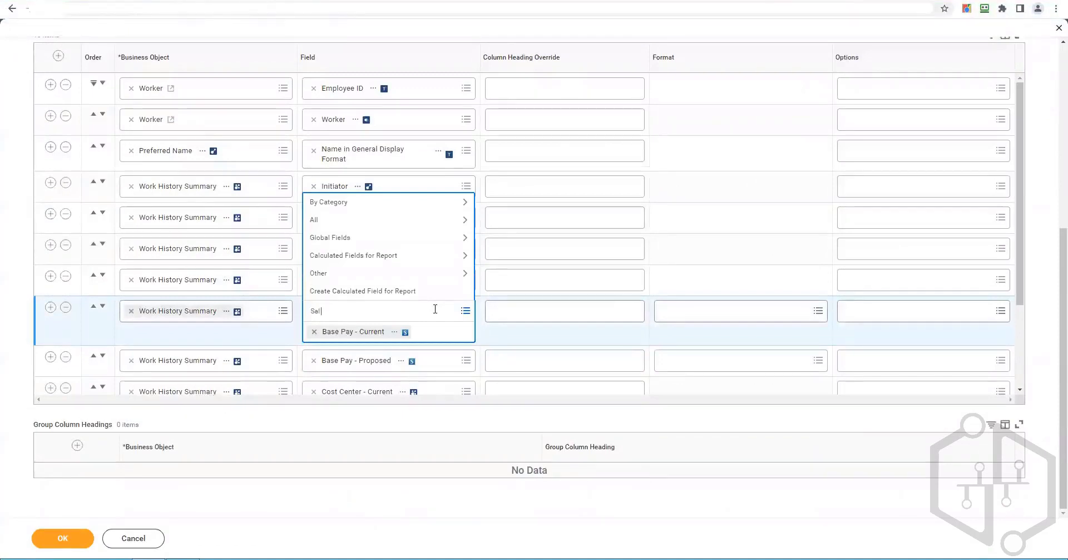
key("Return")
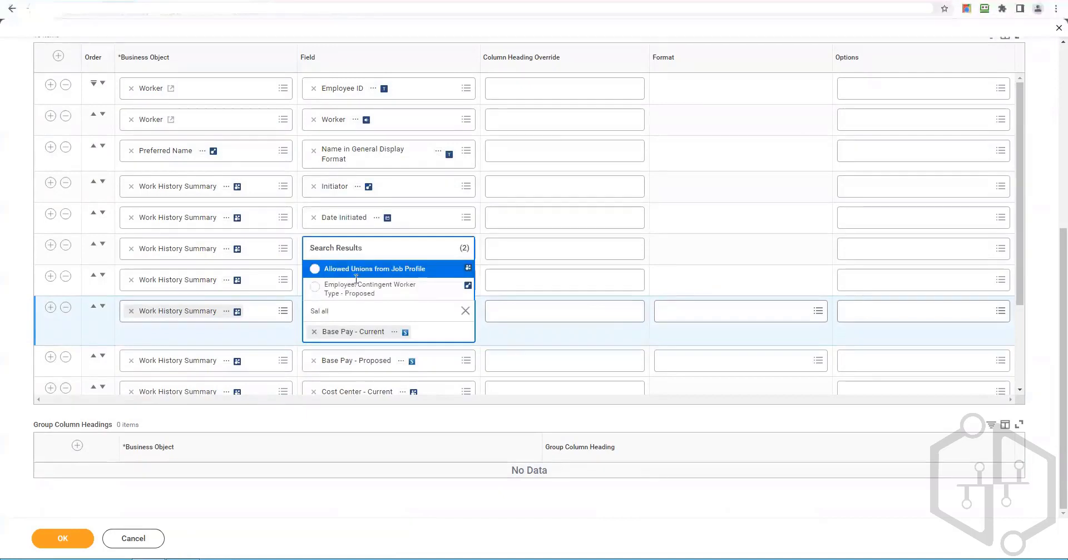
triple_click(359, 311)
type("Salary")
key("Return")
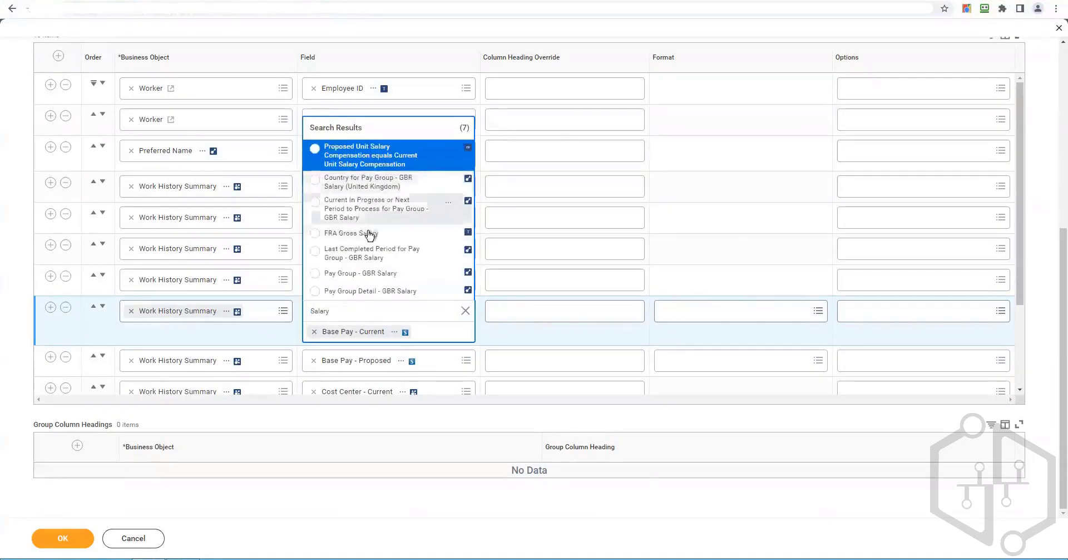
double_click(382, 312)
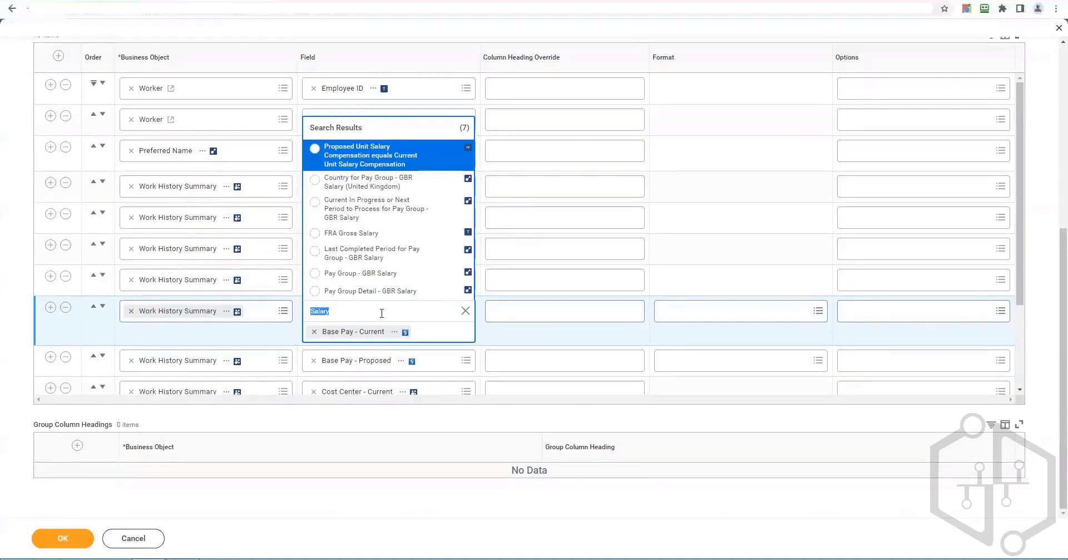
type("Current salary")
key("Return")
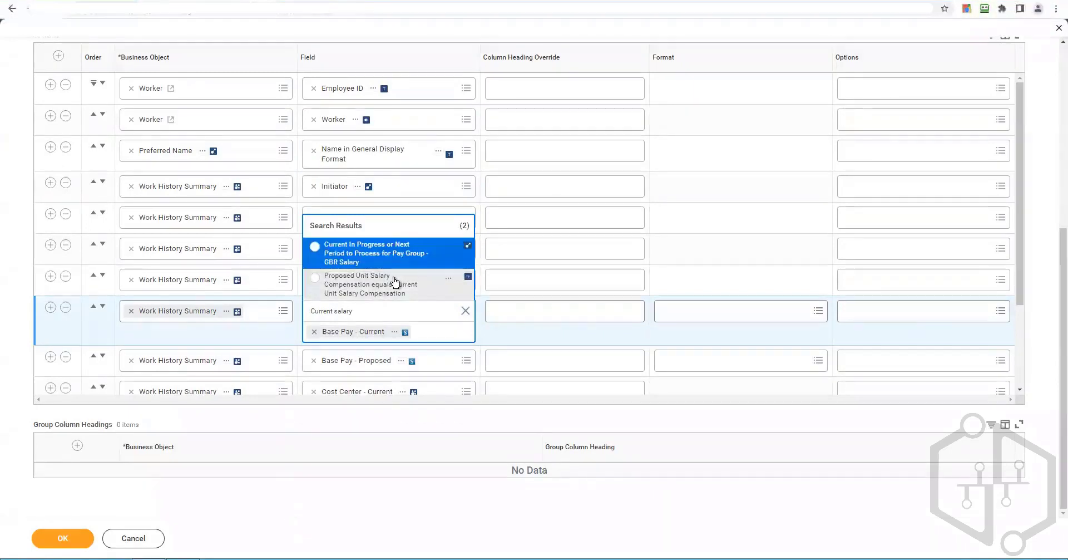
- Return to the worker's compensation page, dismiss the column filter and examine the Total Base Pay amount
left_click(483, 12)
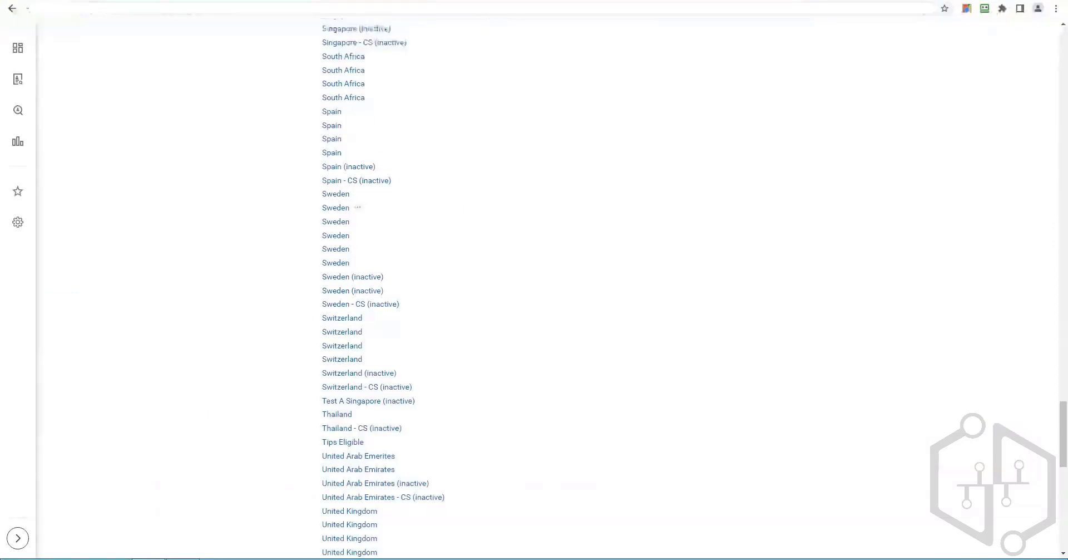
scroll(398, 178, "up", 5)
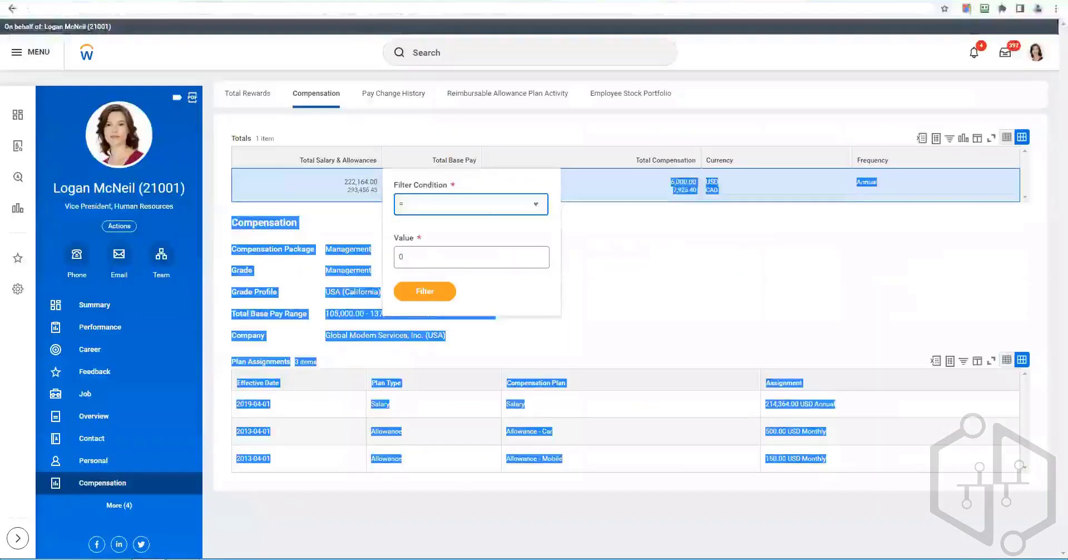
left_click(475, 189)
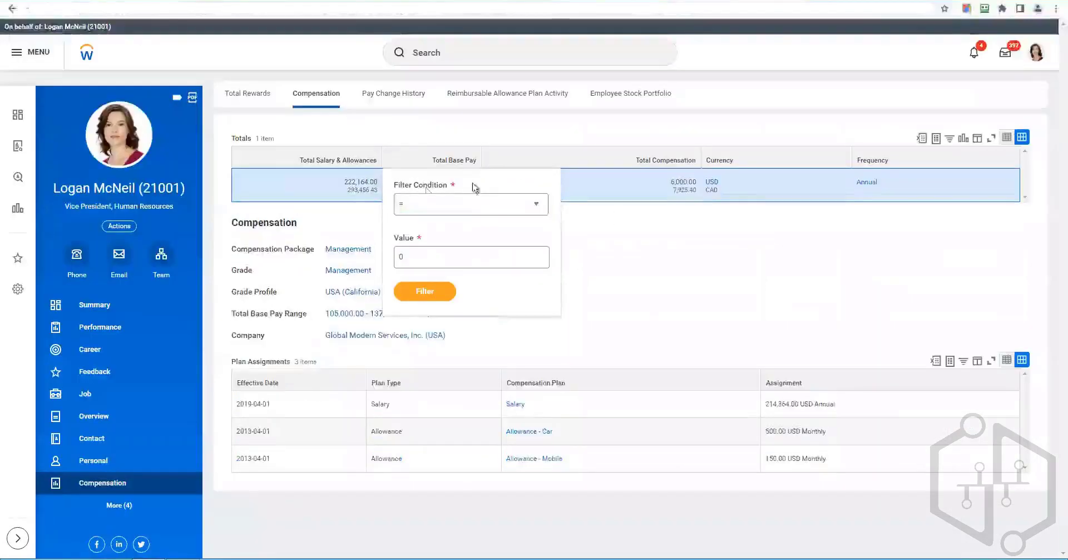
left_click(625, 317)
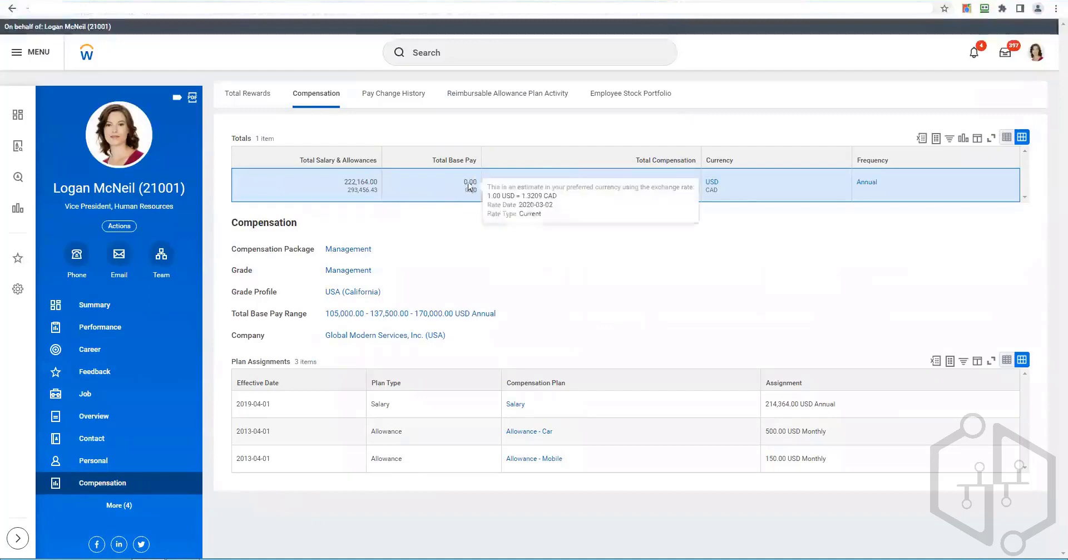
double_click(469, 182)
triple_click(471, 184)
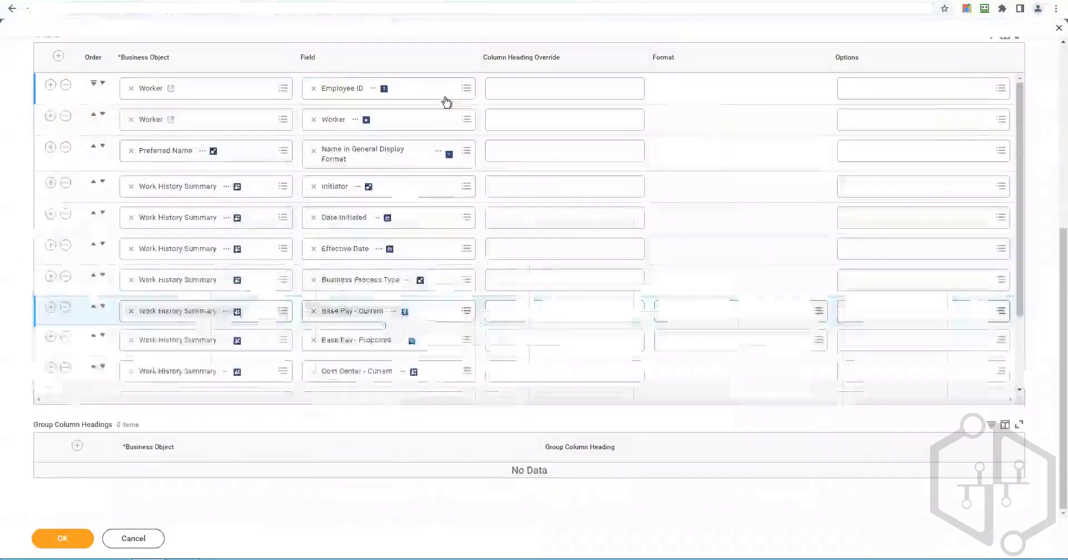
- Add the Cloud Foundation report tag to the CF - Employee Changes - 90 Day report and save the definition
scroll(427, 390, "down", 3)
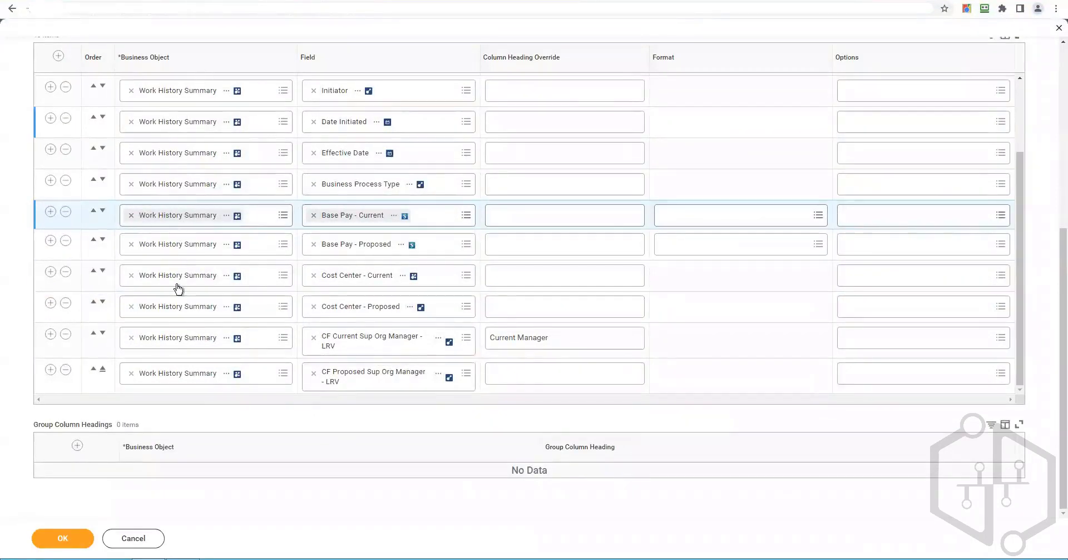
scroll(179, 350, "up", 3)
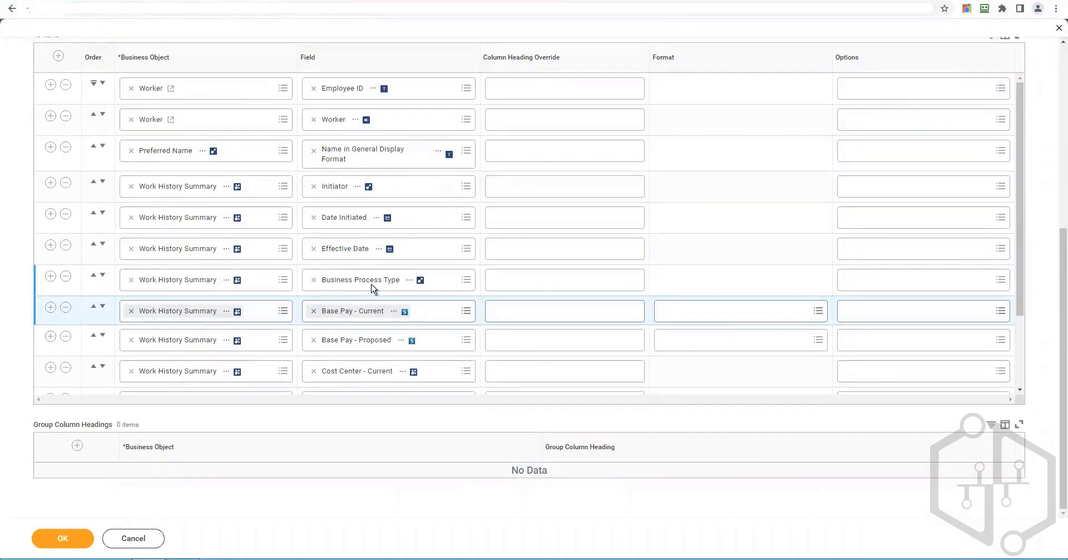
scroll(409, 321, "down", 2)
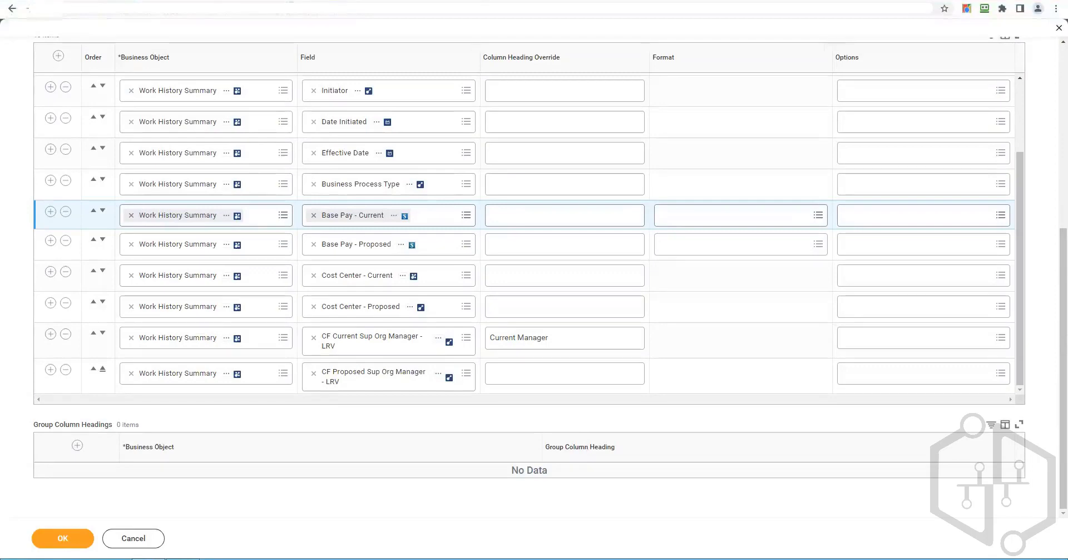
scroll(414, 477, "up", 6)
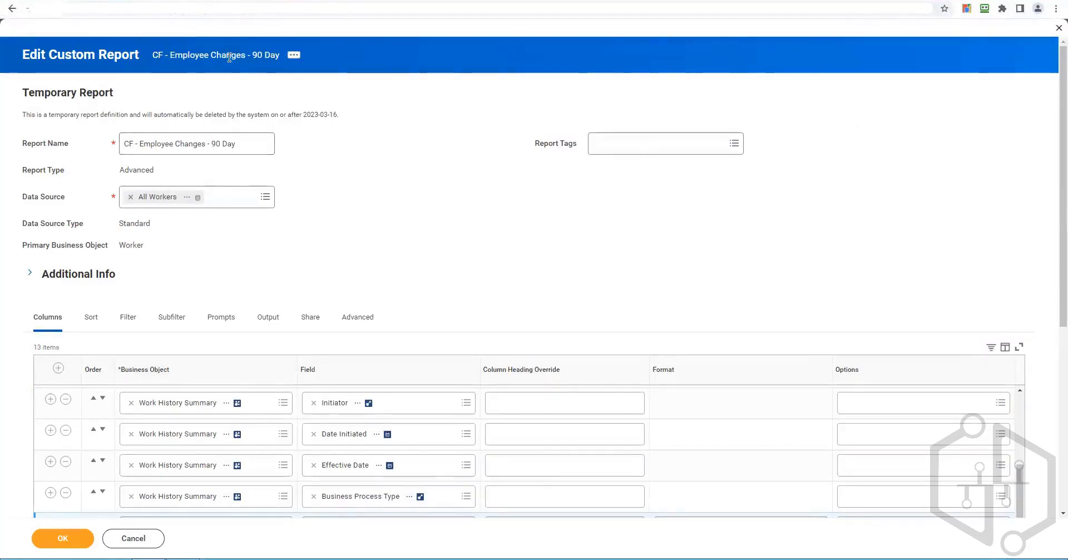
left_click(640, 151)
type("CF")
key("Return")
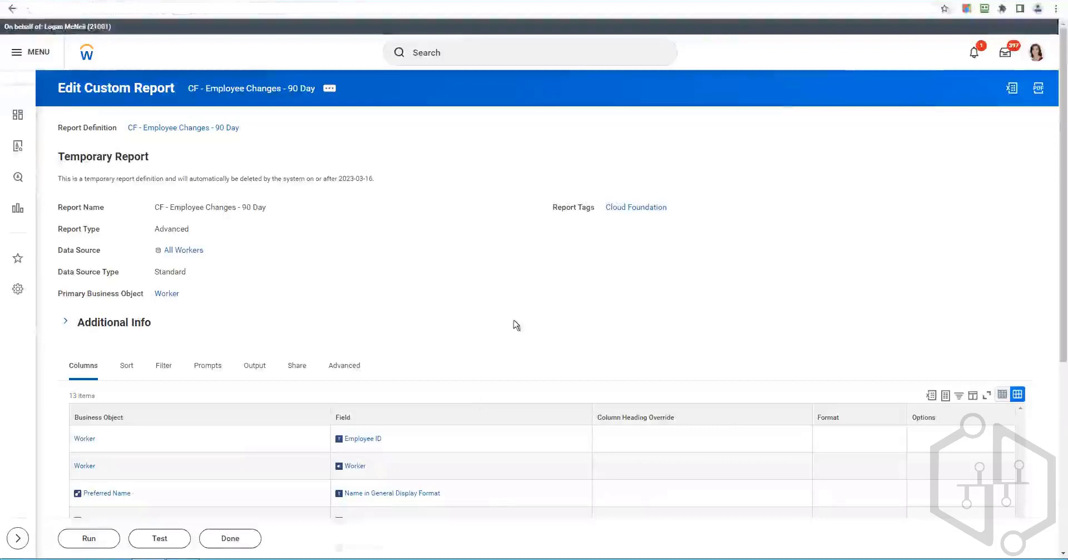
left_click(203, 366)
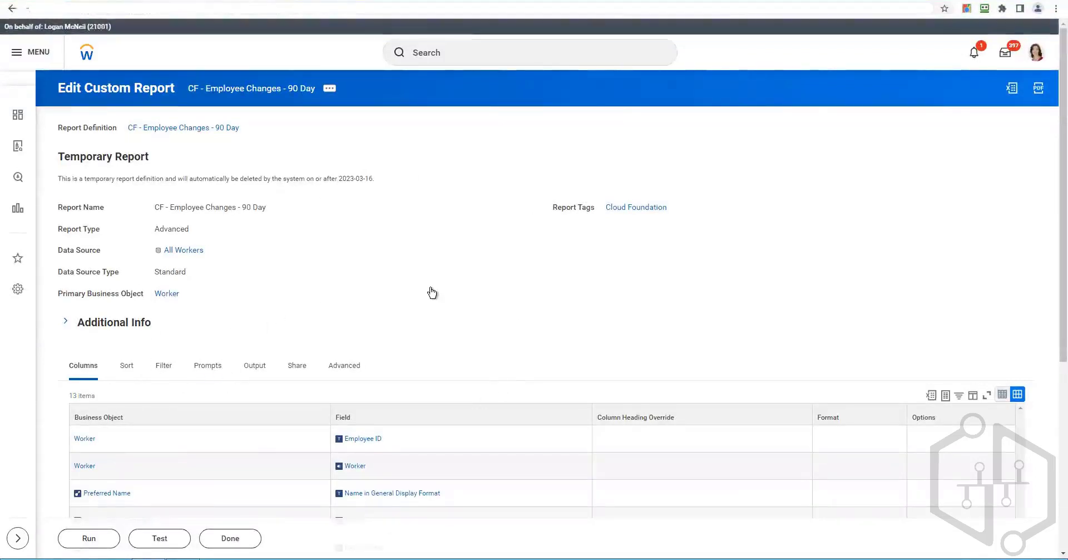